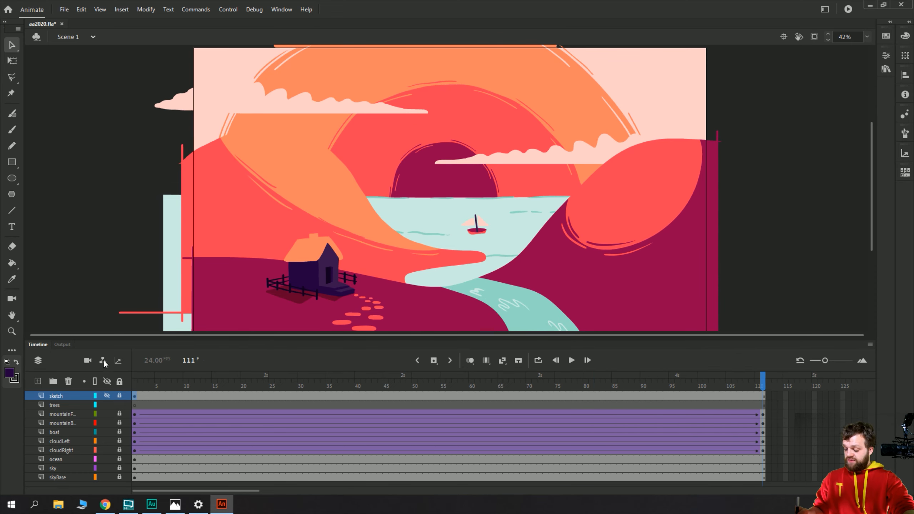
- Show the sketch layer over the artwork and choose the Fluid Brush for tracing
click(107, 396)
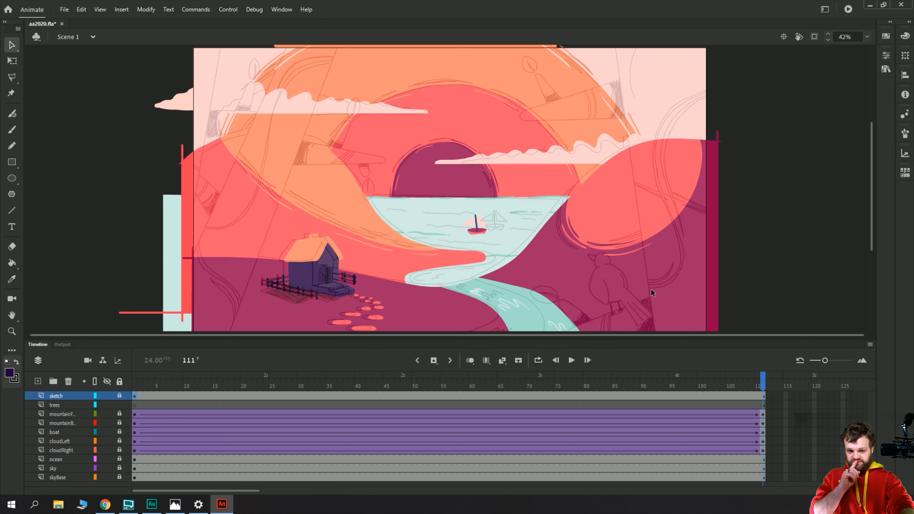
key(ctrl+minus)
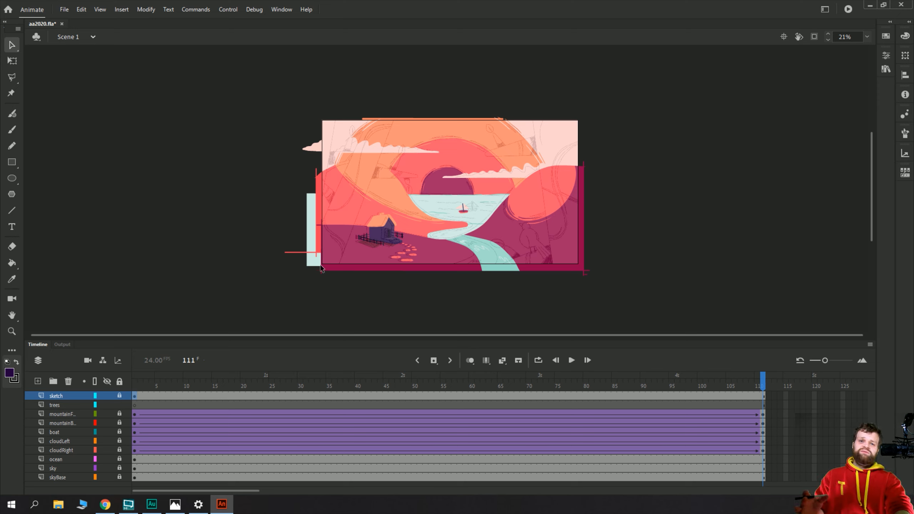
click(12, 114)
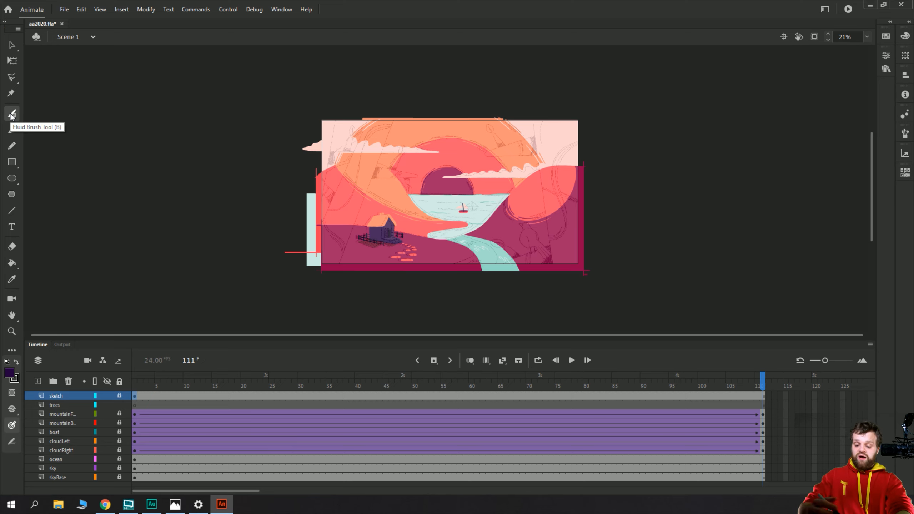
click(890, 22)
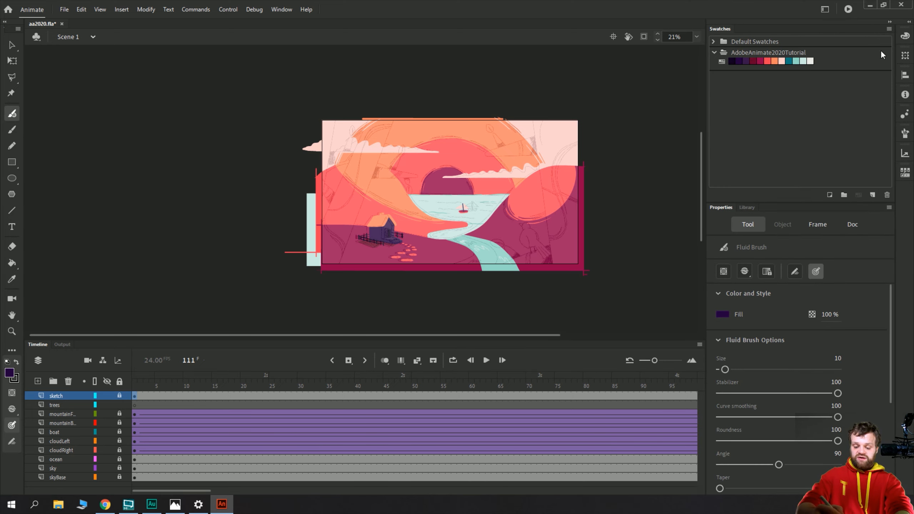
click(889, 22)
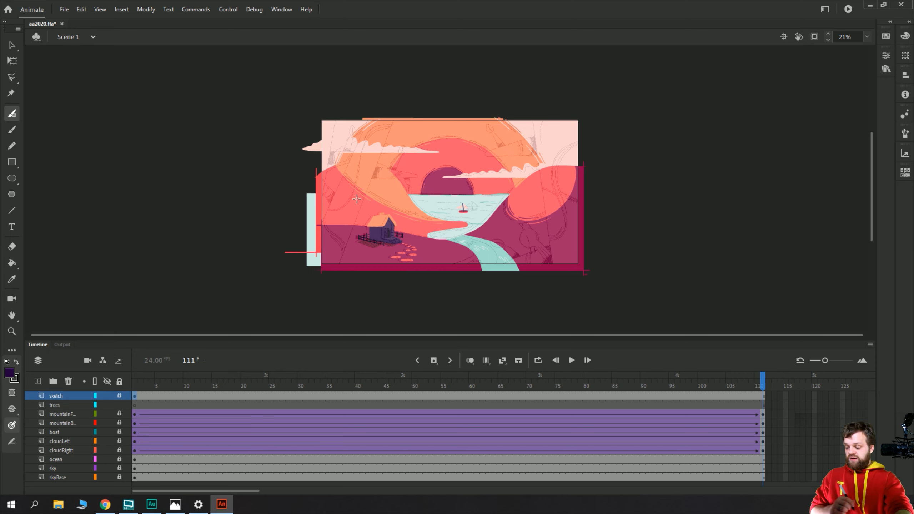
- Shrink the timeline to give the stage more room and make frame 1 of the trees layer active
key(ctrl+=)
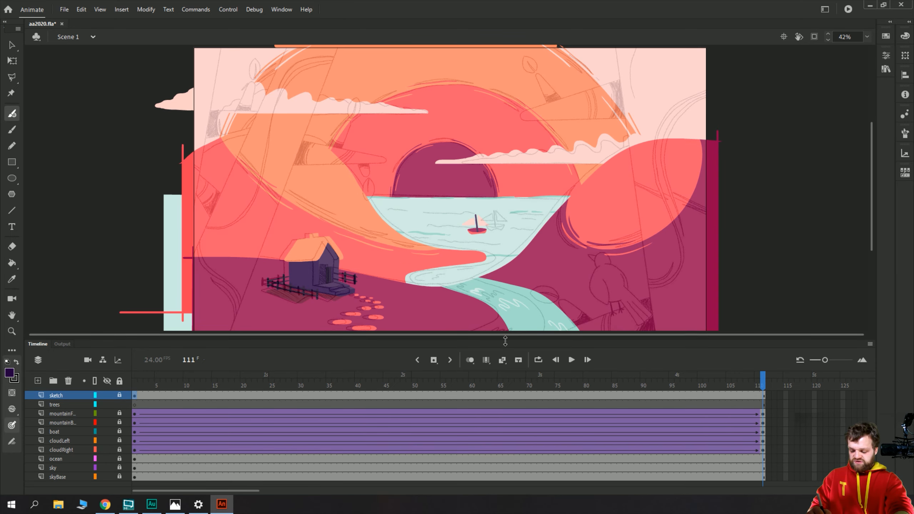
drag(508, 341, 508, 398)
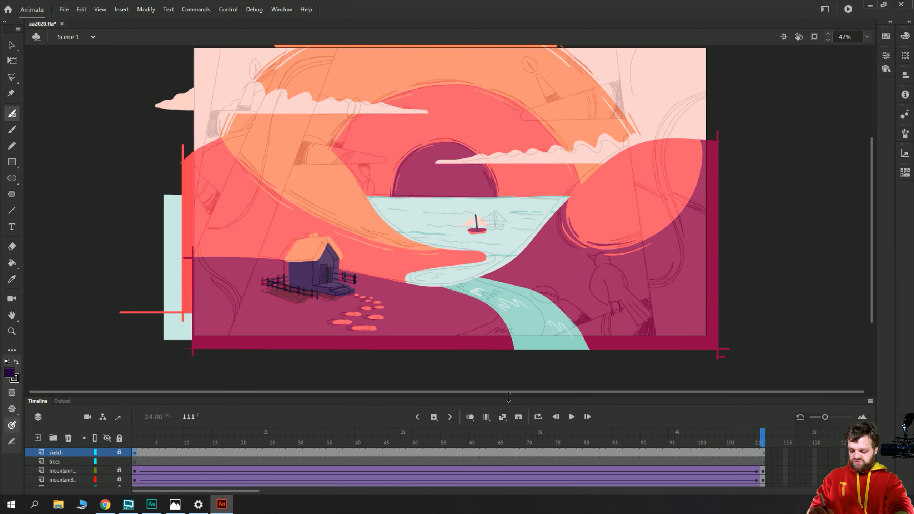
click(55, 463)
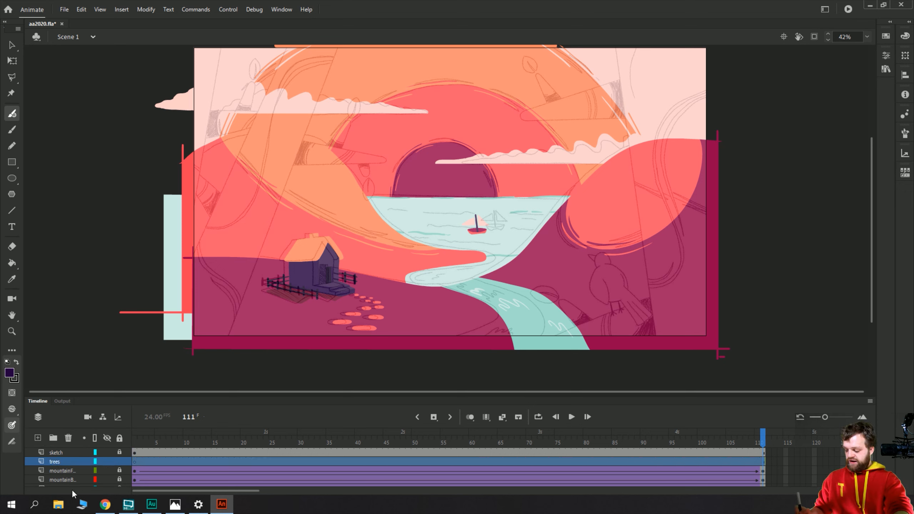
click(135, 463)
mouse_move(134, 503)
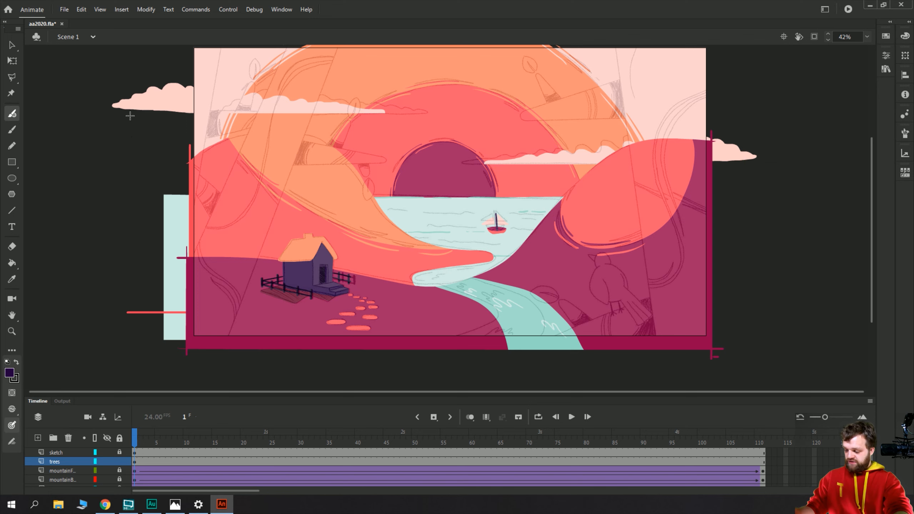
click(134, 462)
drag(544, 150, 546, 167)
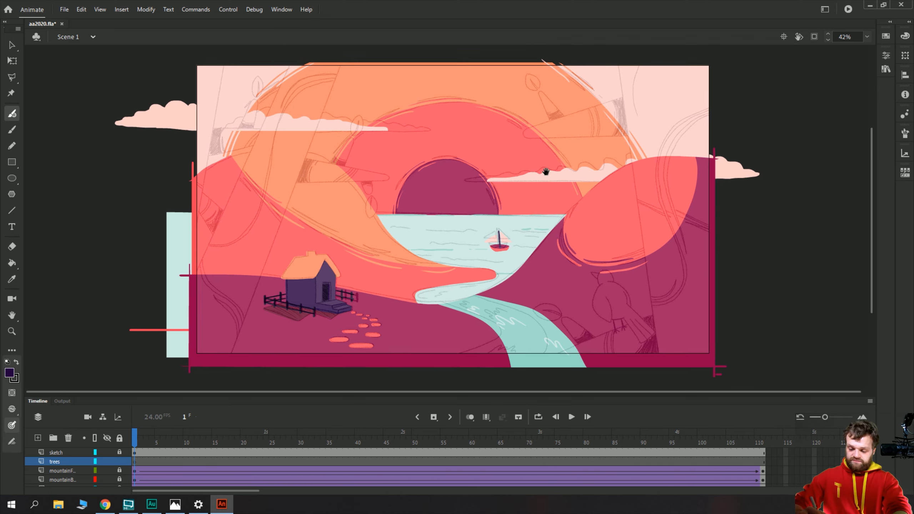
drag(616, 57, 667, 357)
key(ctrl+z)
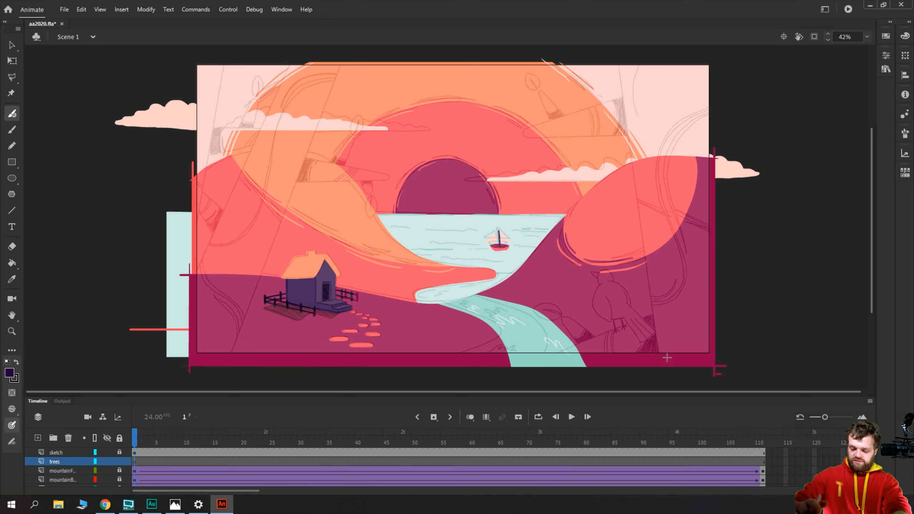
- Draw the right trunk's slanted inner edge along the sketch, extending above and below the stage, and nudge it slightly to the right
key(ctrl+minus)
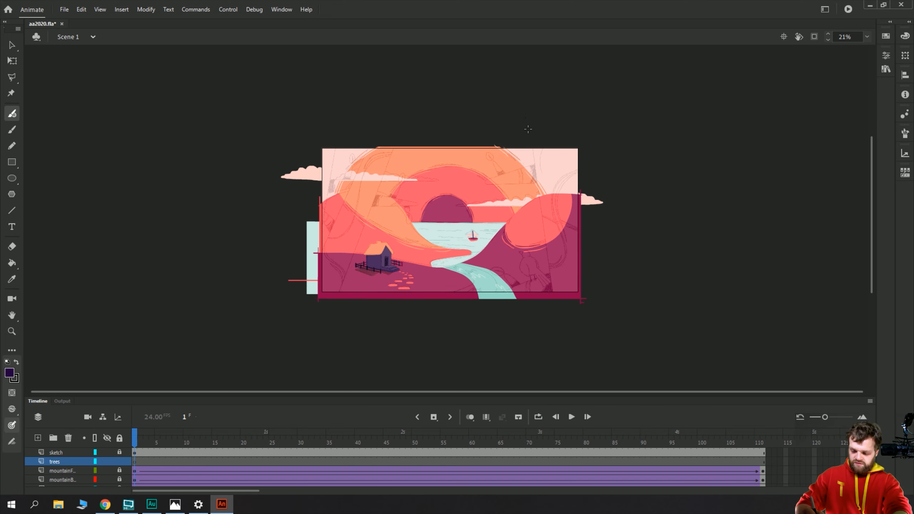
drag(525, 117, 554, 312)
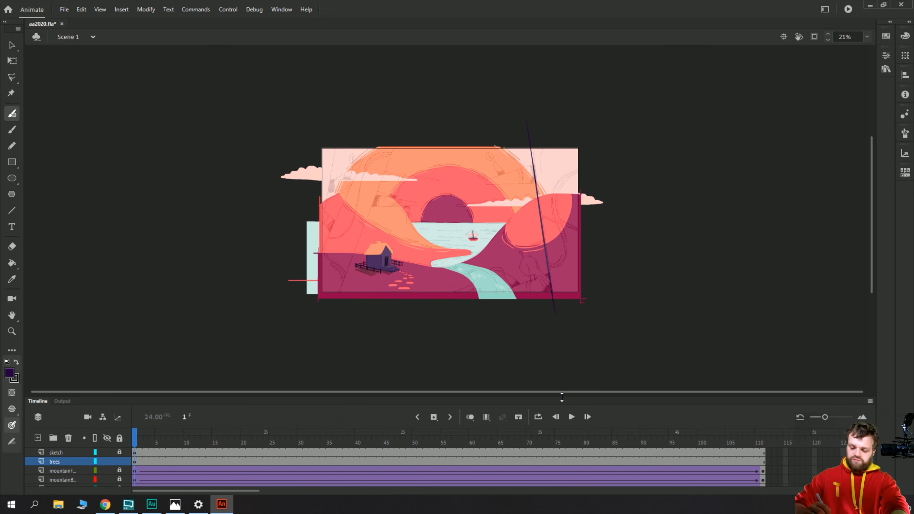
key(v)
key(ctrl+equal)
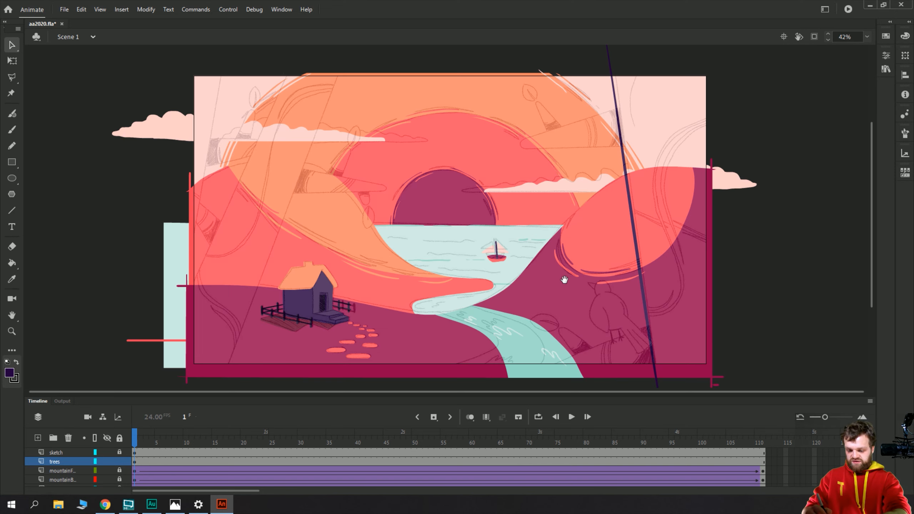
drag(478, 263, 467, 229)
click(624, 206)
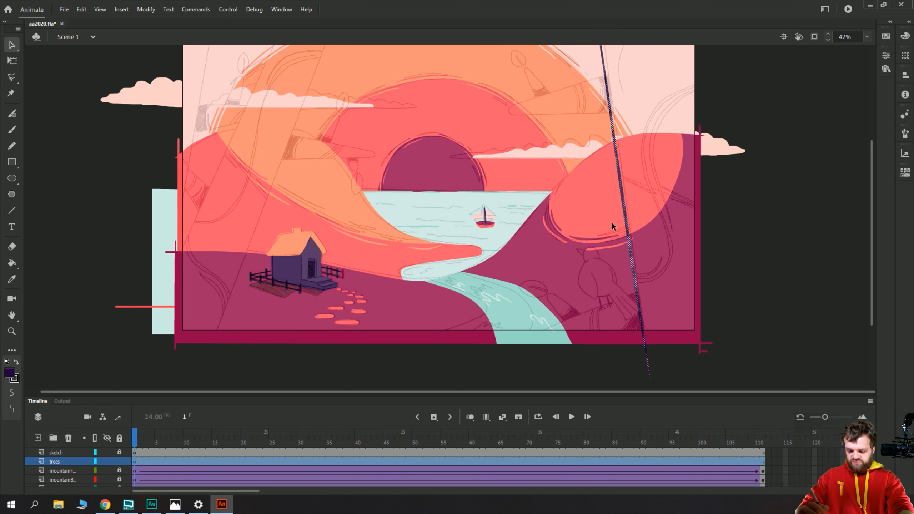
key(Right)
key(Right)
key(Right)
key(Right)
key(Right)
key(Right)
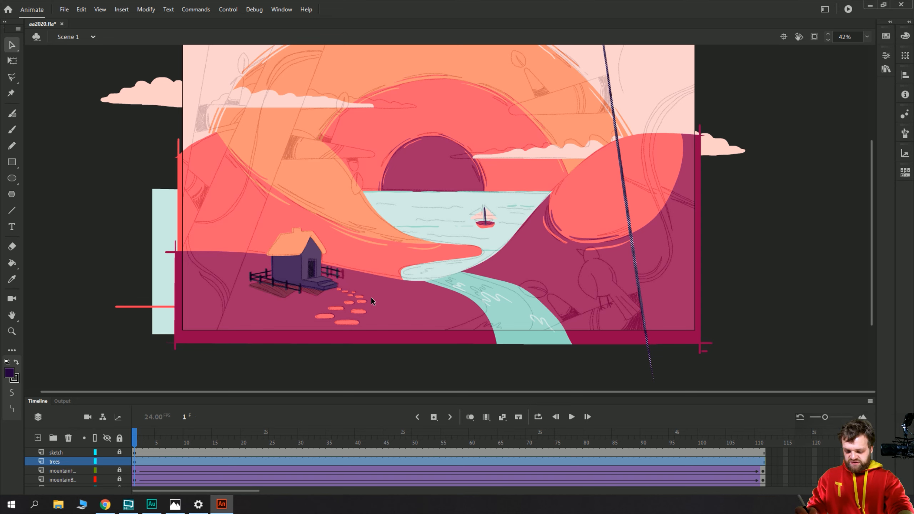
- Close the trunk outline with overlapping straight brush strokes above, beside and below the right part of the stage
key(ctrl+minus)
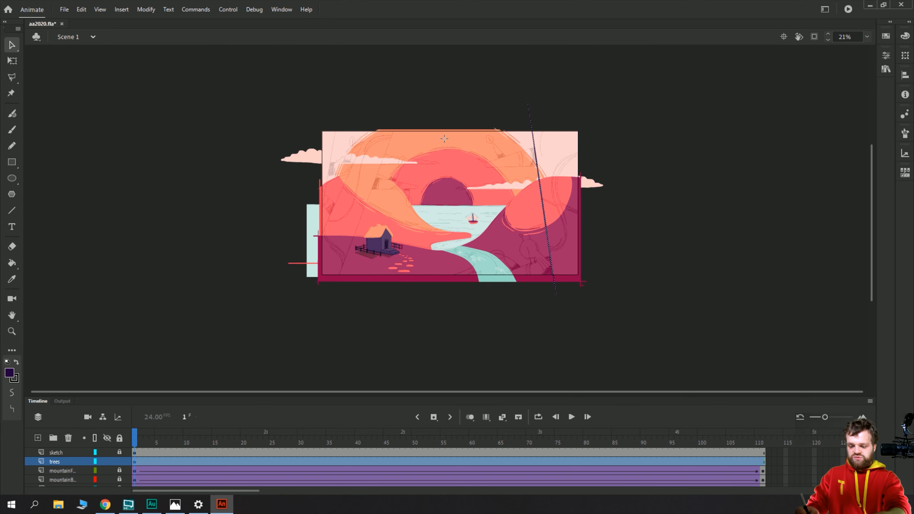
key(b)
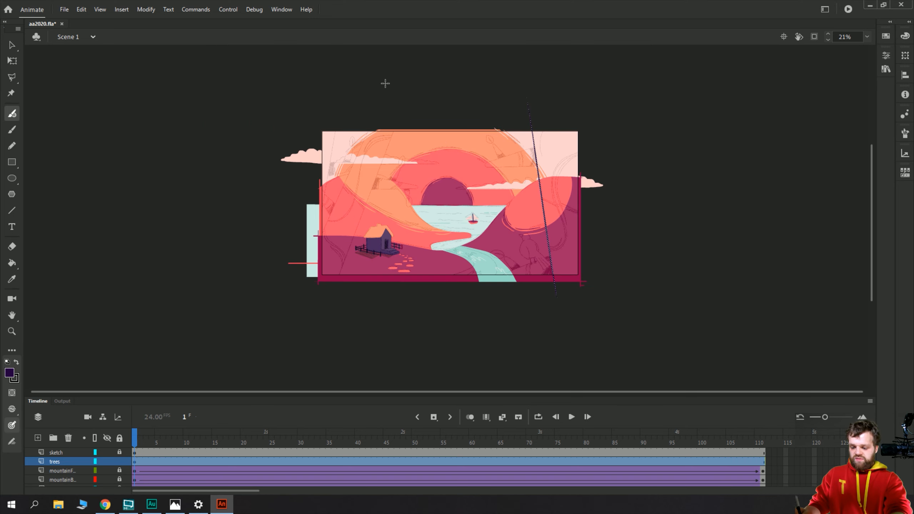
drag(521, 117, 599, 116)
drag(601, 288, 597, 318)
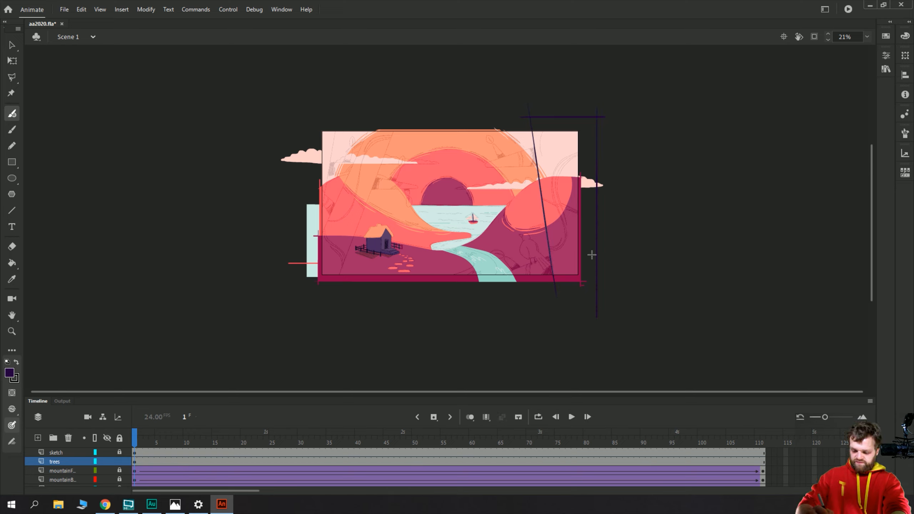
drag(526, 292, 609, 293)
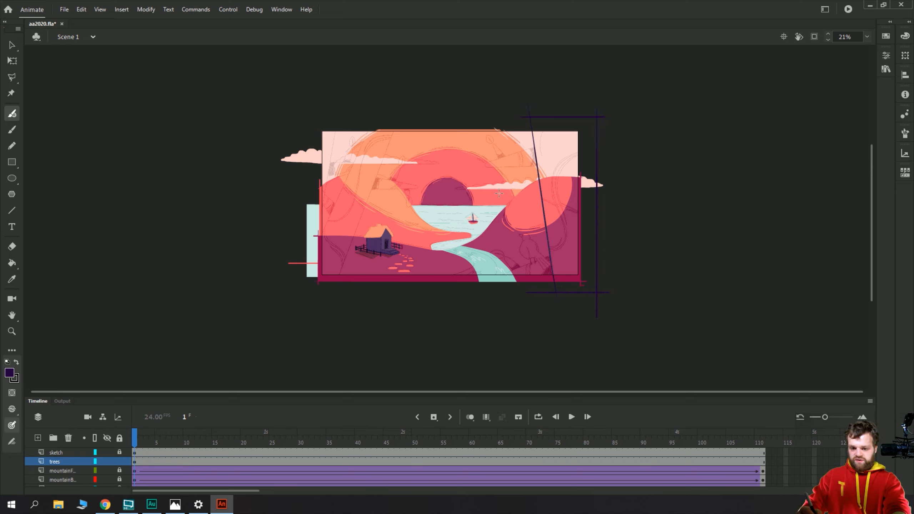
- Fill the enclosed trunk outline with the same dark purple using the Paint Bucket
key(k)
click(559, 195)
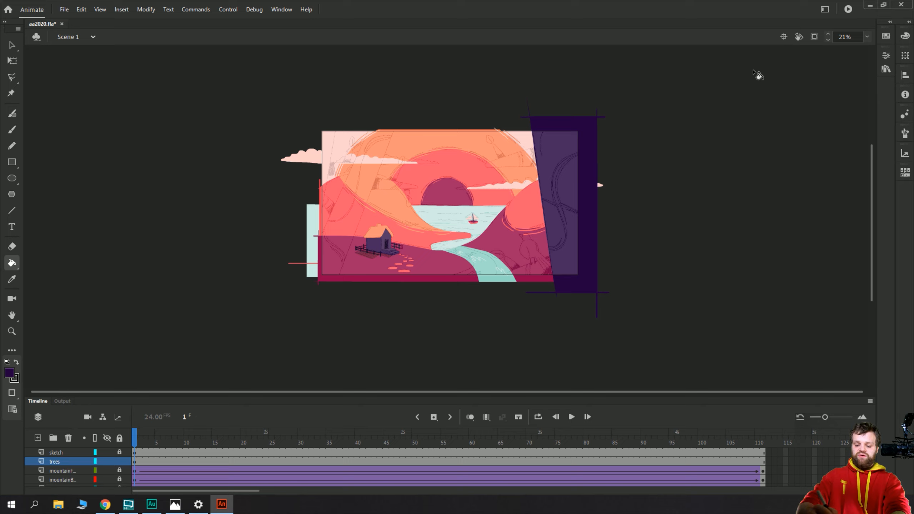
click(885, 36)
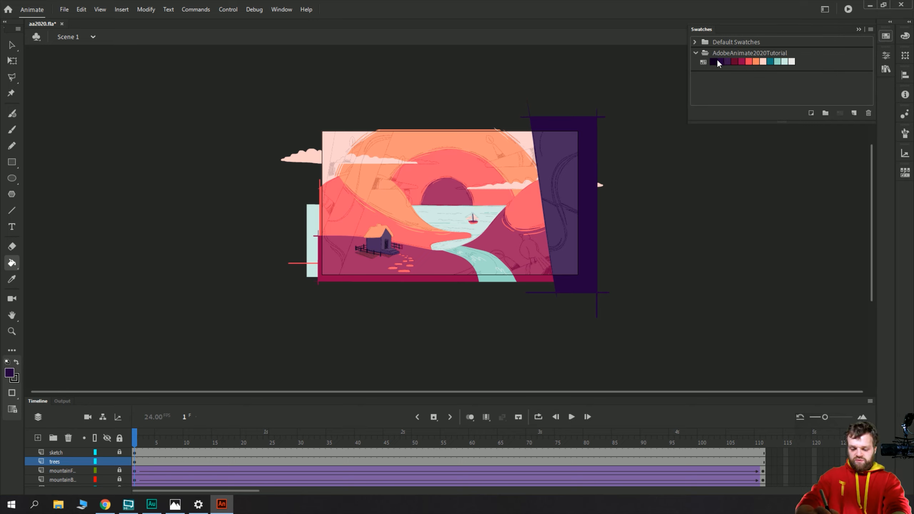
click(559, 171)
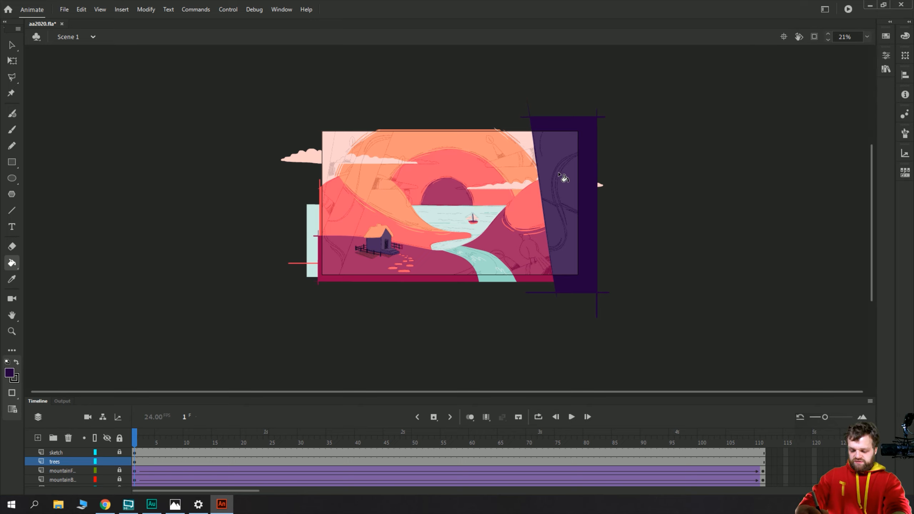
- Convert the entire purple trunk shape into a Graphic symbol named trunkRightV2
key(v)
double_click(536, 119)
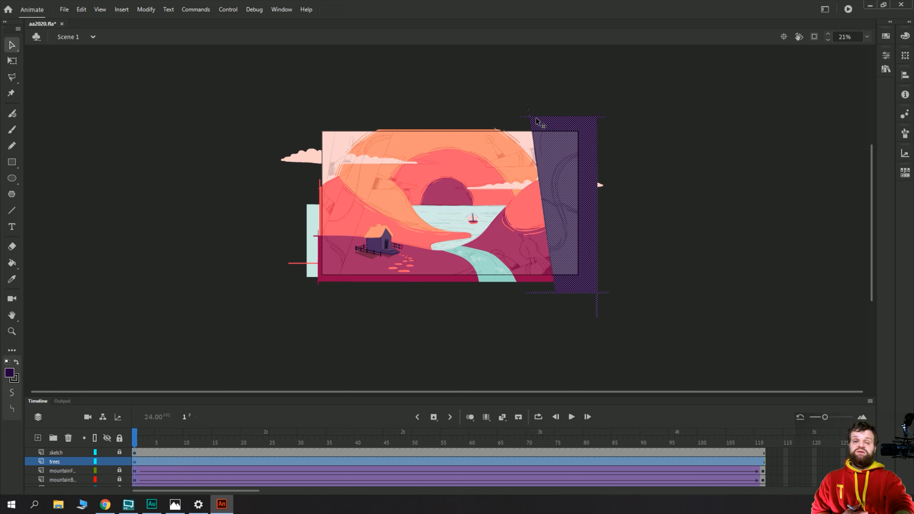
key(F8)
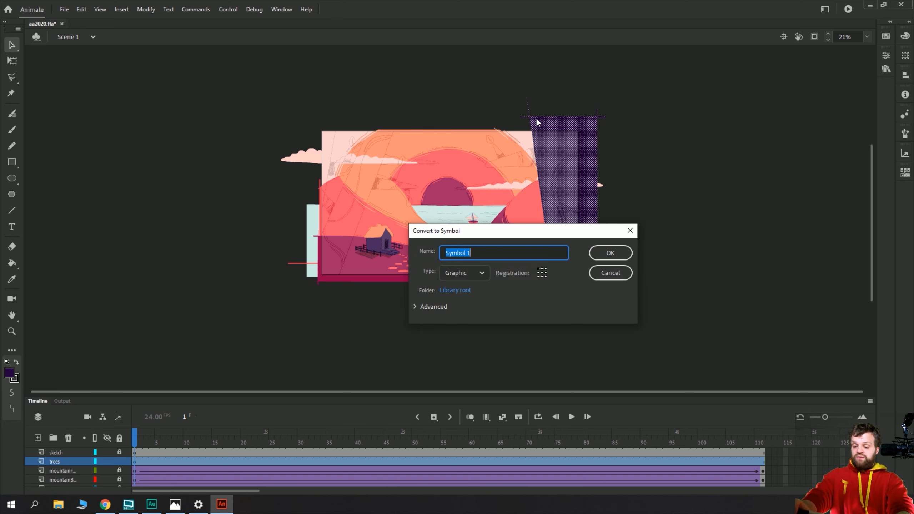
text(trunkRight)
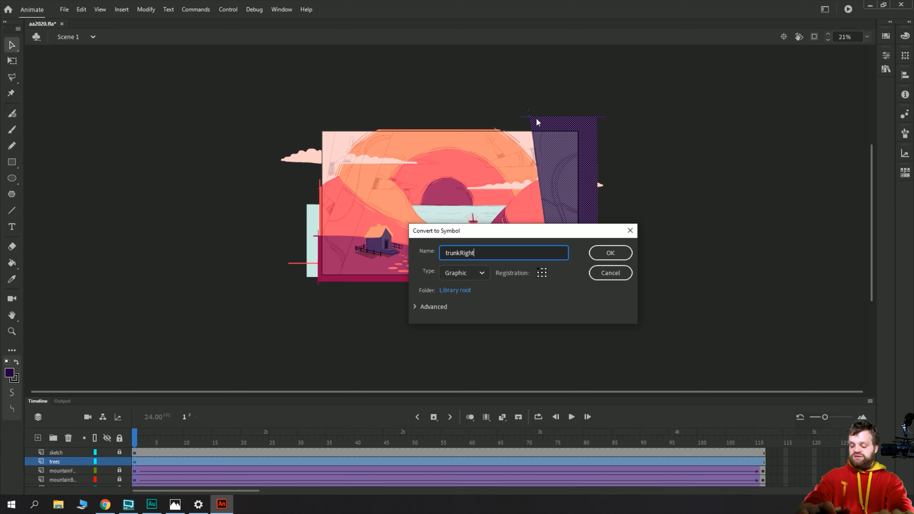
key(Return)
click(615, 291)
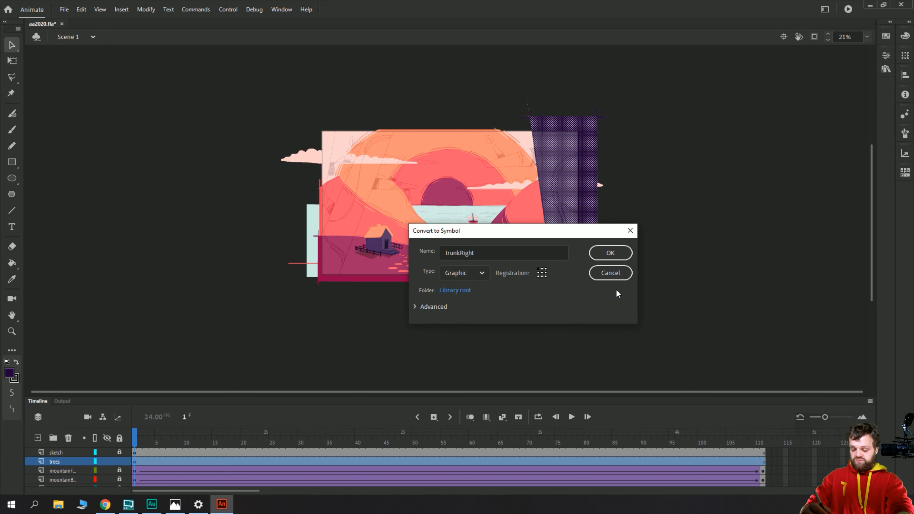
click(483, 250)
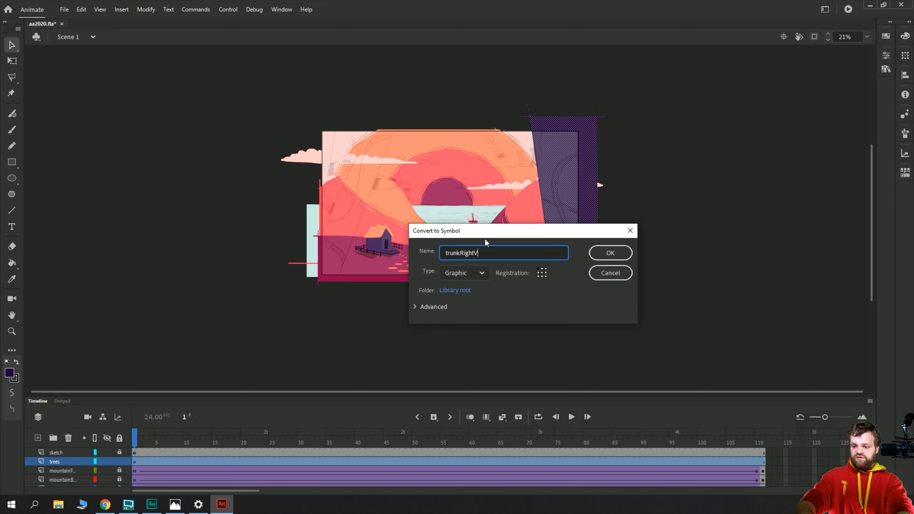
text(V2)
key(Return)
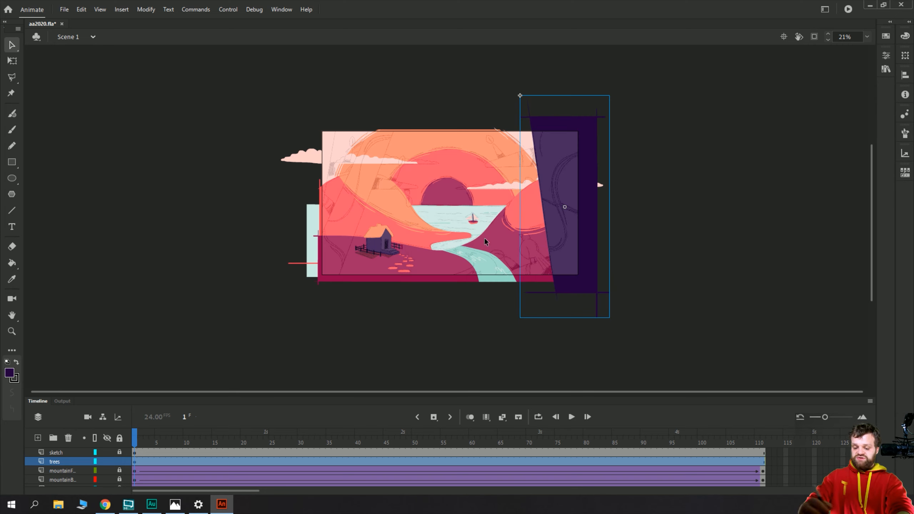
- Inside the trunkRightV2 symbol, trim off the overhanging stroke ends along the trunk's top, bottom and outer edges
double_click(553, 126)
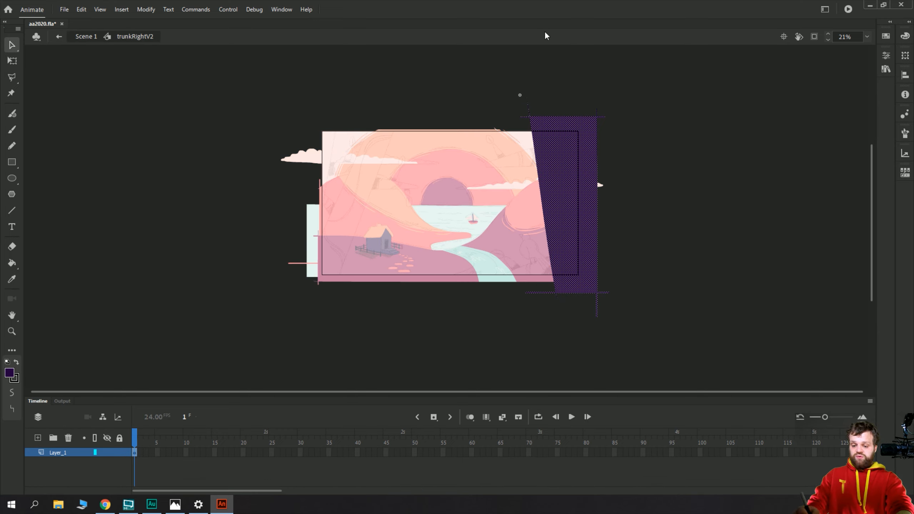
drag(646, 77, 432, 132)
drag(661, 376, 437, 288)
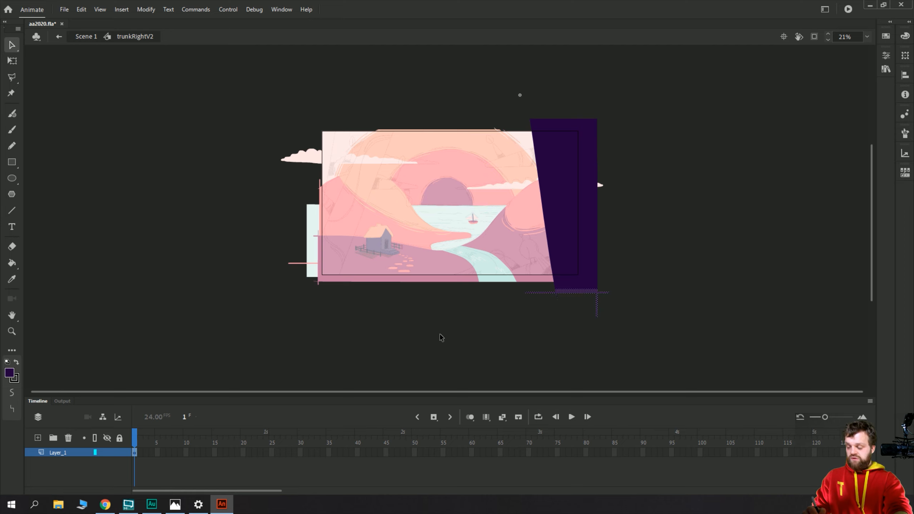
key(Delete)
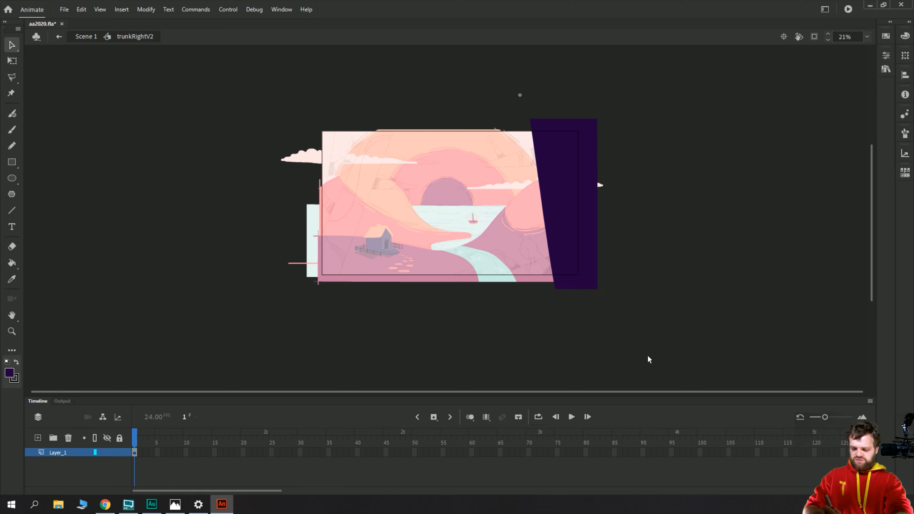
drag(647, 368, 598, 73)
key(Delete)
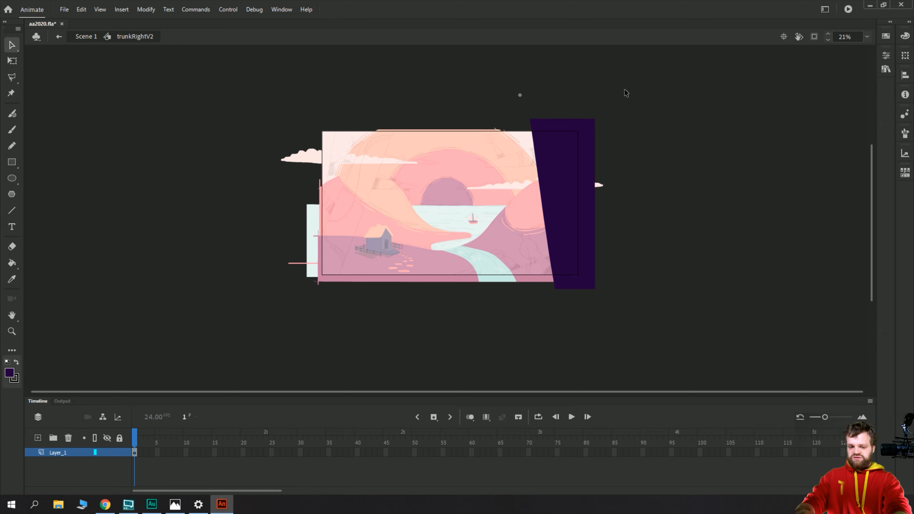
- Hide Layer_1 inside the trunkRightV2 symbol so the sketch underneath can be seen
key(ctrl+=)
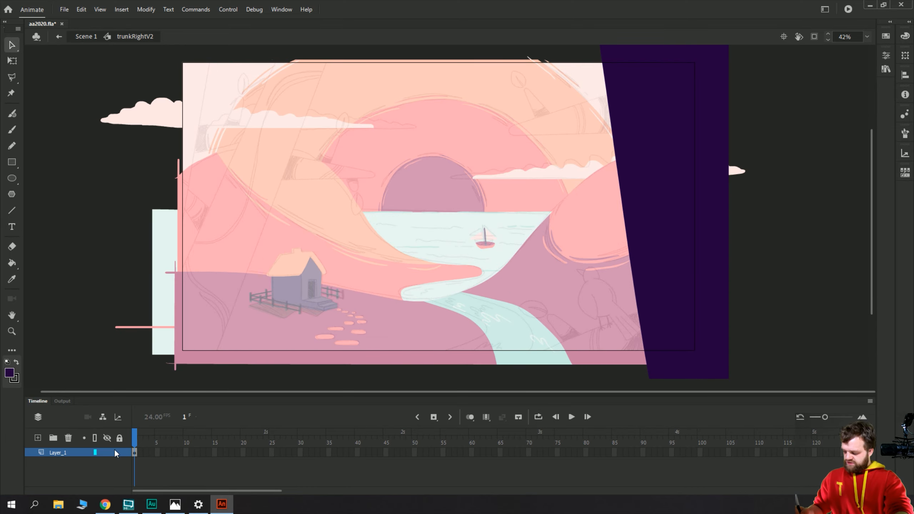
click(106, 453)
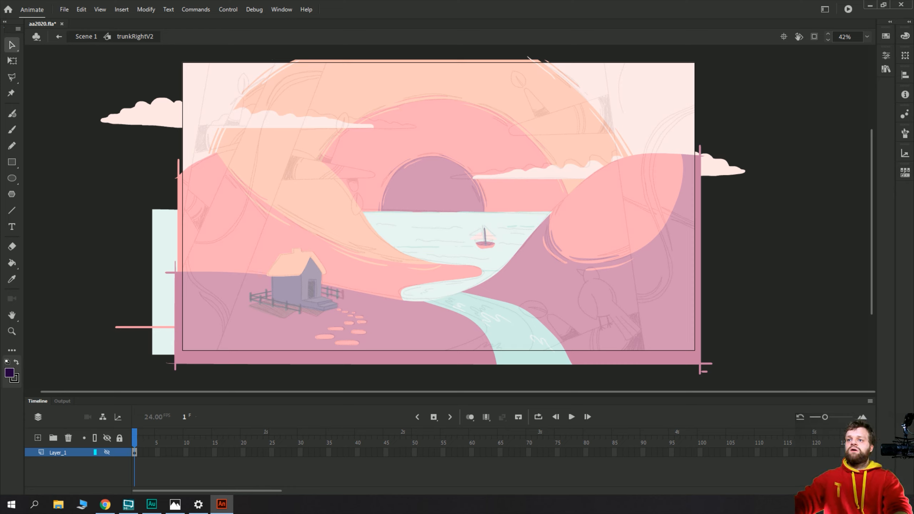
- Check the finished illustration in Photos for the trunk's shading, return to Animate and make Layer_1 visible again
key(alt+Tab)
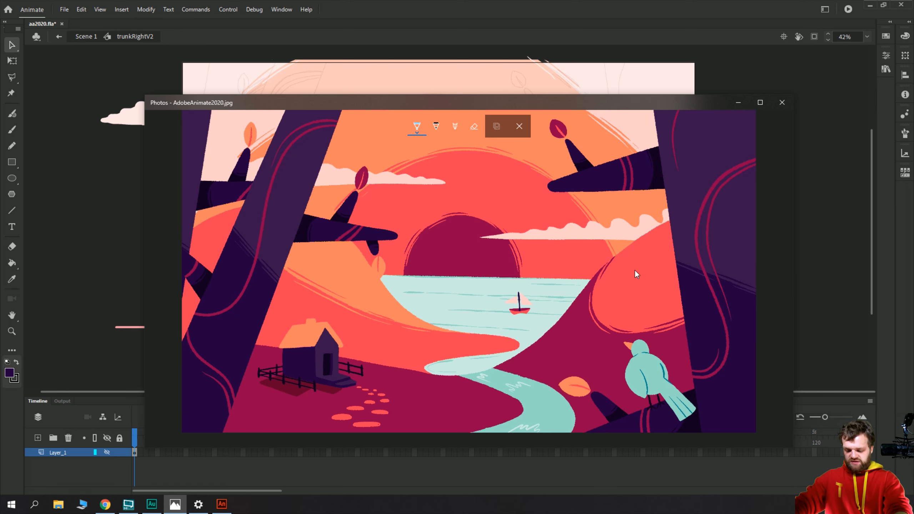
key(alt+Tab)
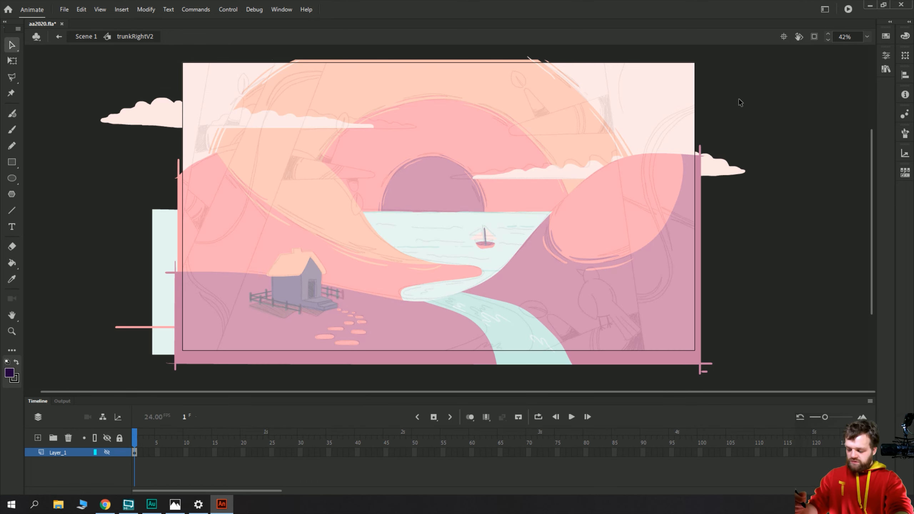
click(107, 453)
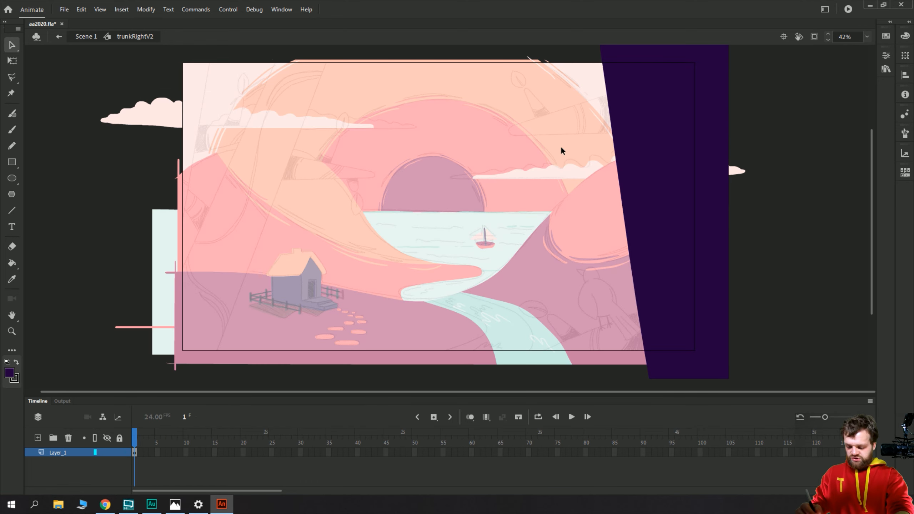
click(106, 437)
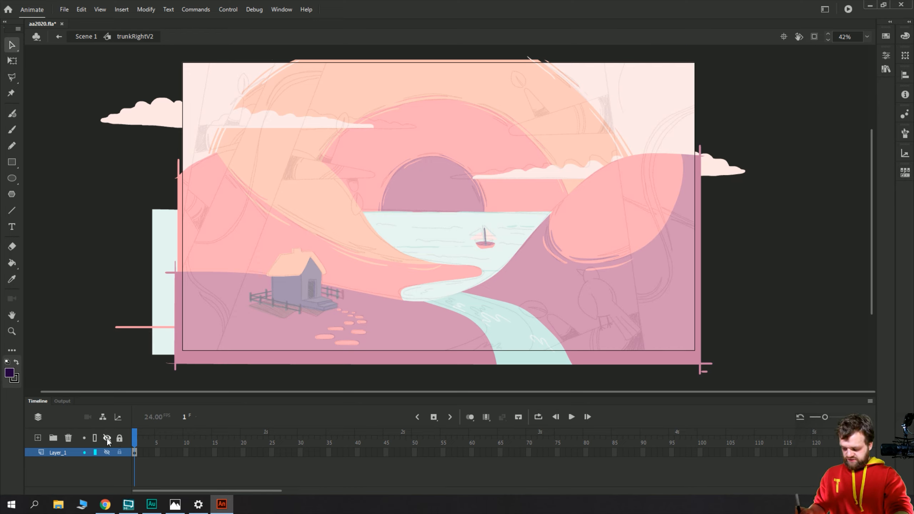
click(106, 452)
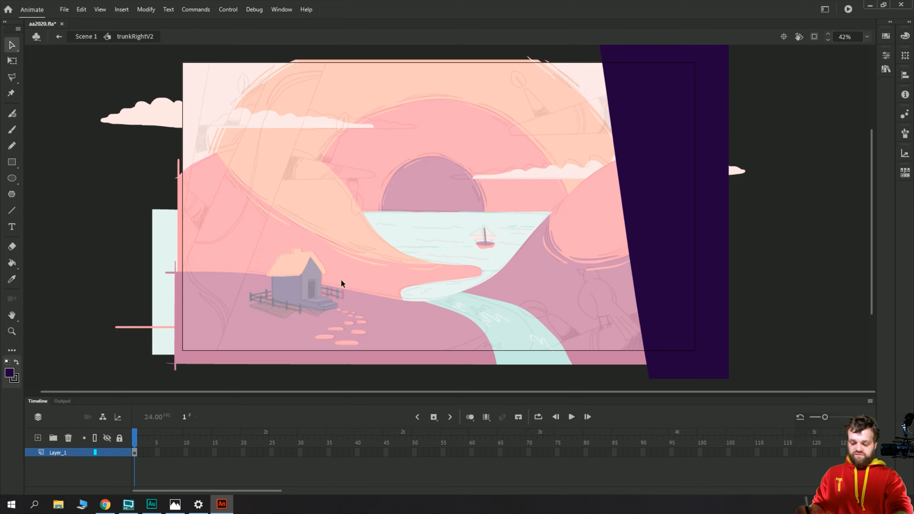
- Paint a small dark purple test dab with the Fluid Brush just outside the trunk's inner edge
key(y)
drag(603, 185, 607, 188)
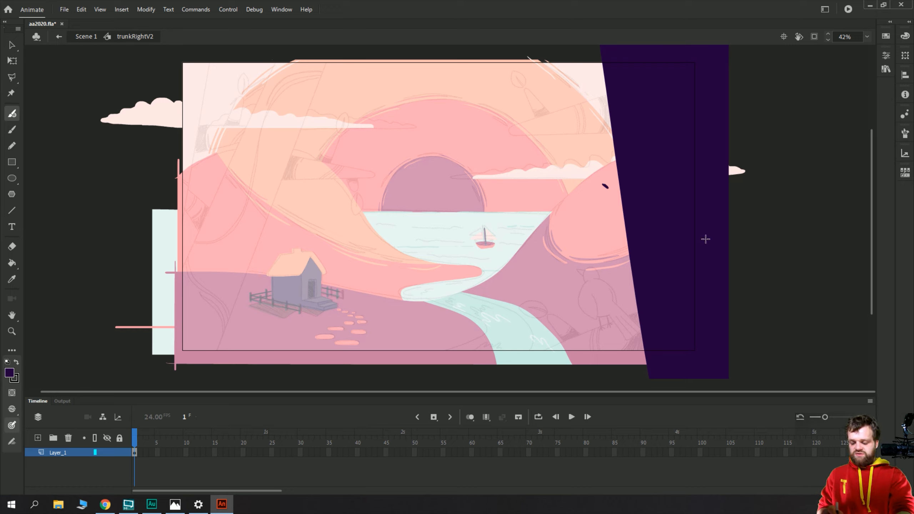
key(v)
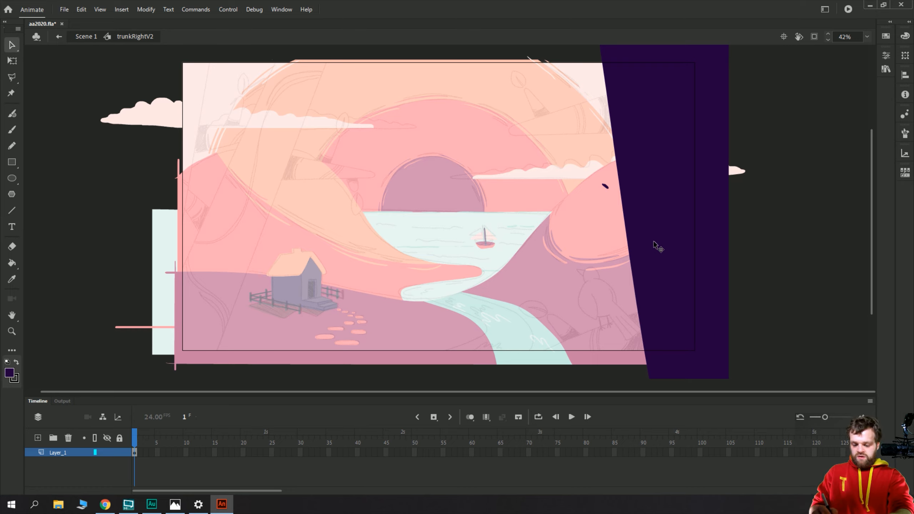
- Choose the lighter purple AdobeAnimate2020Tutorial swatch, select the trunk fill and set the Fluid Brush to Paint Selection
click(885, 37)
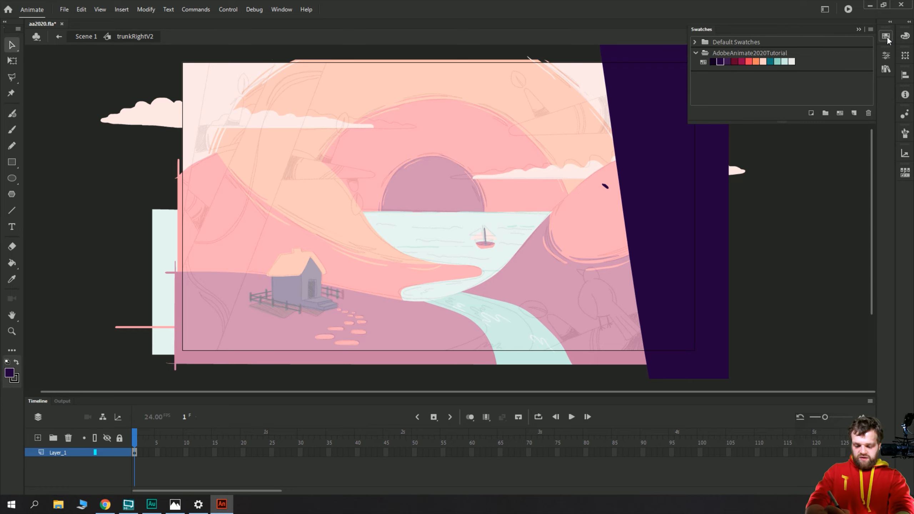
click(727, 63)
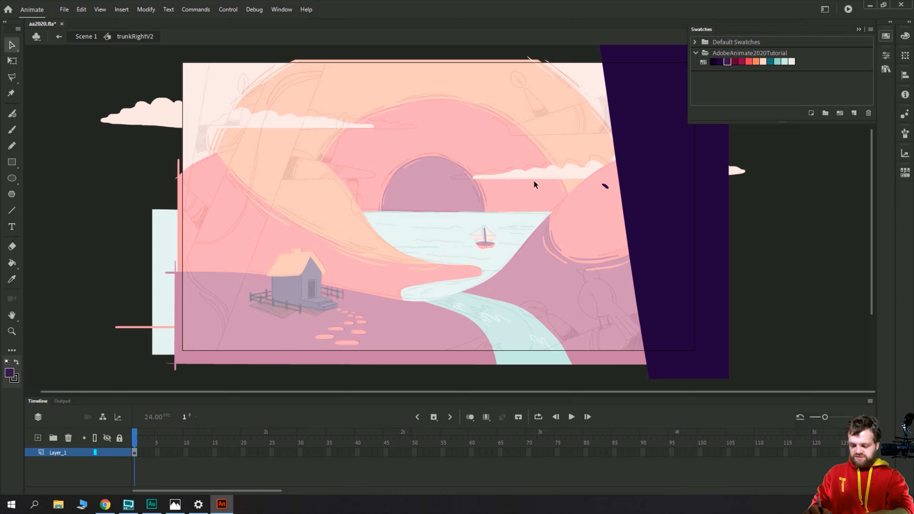
click(648, 232)
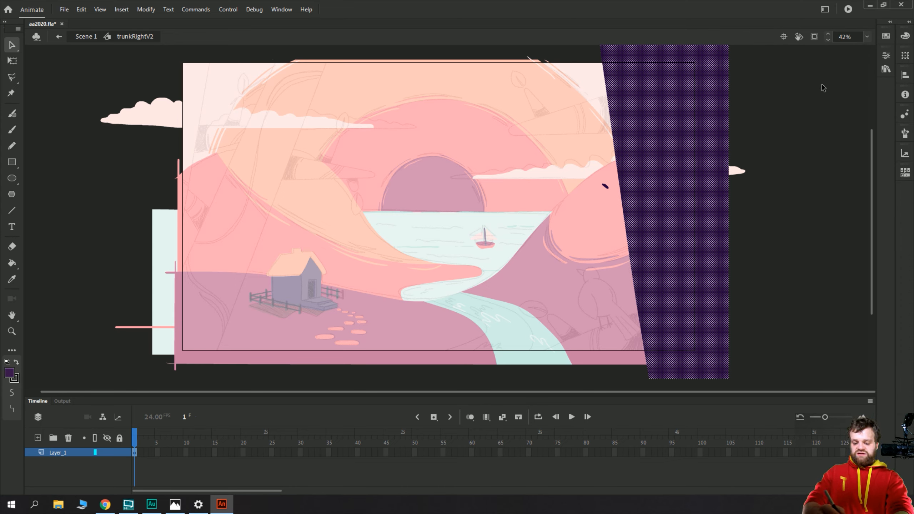
click(886, 55)
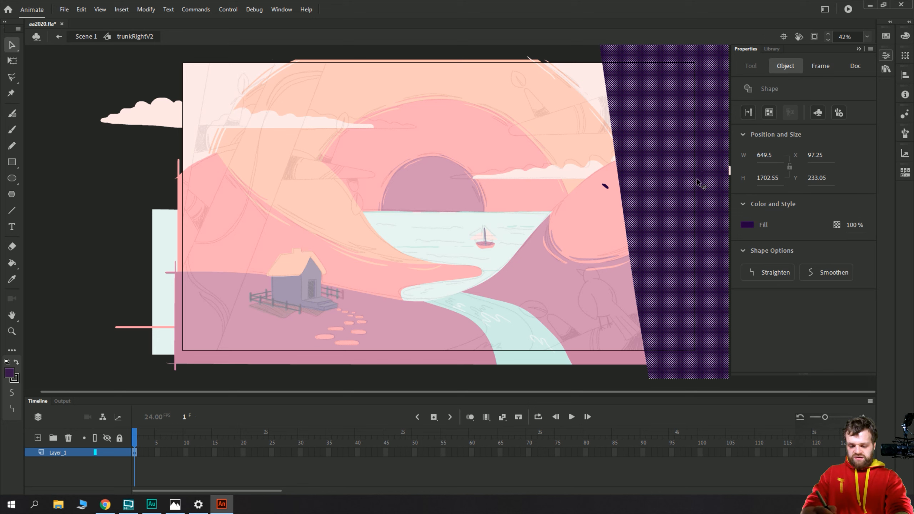
key(b)
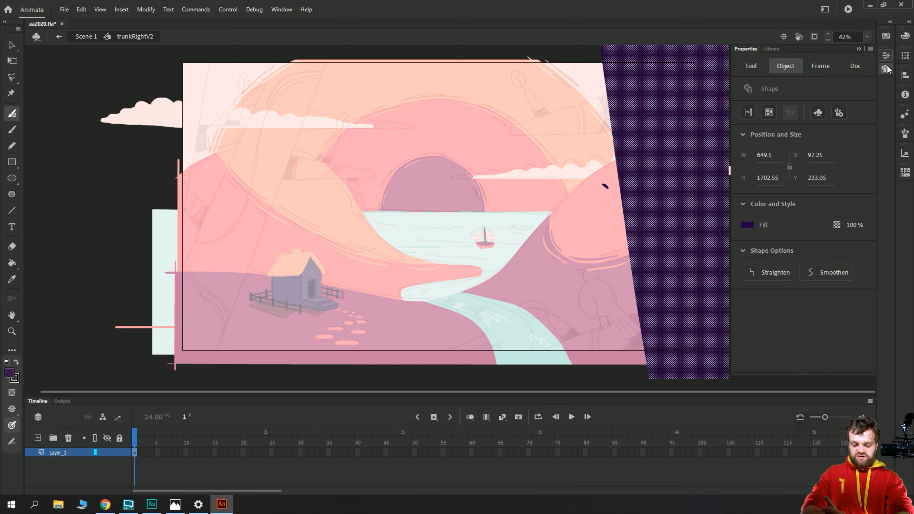
click(904, 35)
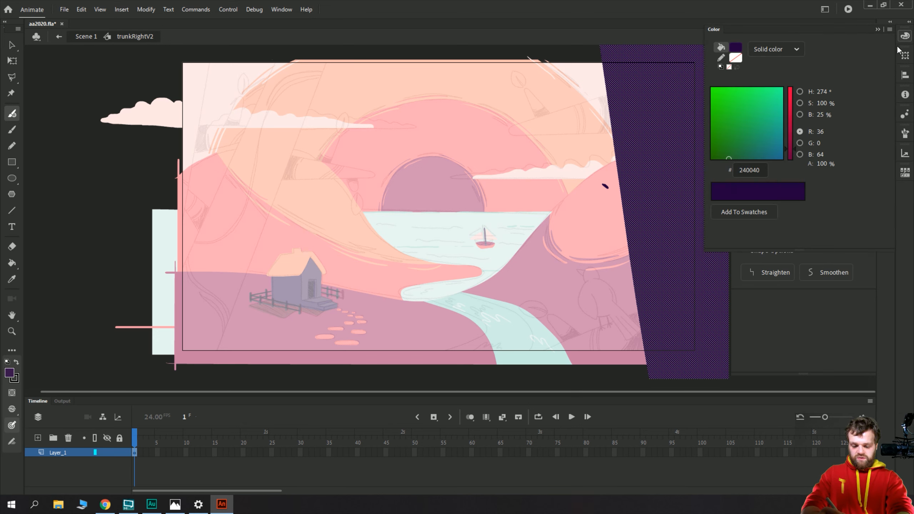
click(907, 34)
click(886, 55)
click(886, 55)
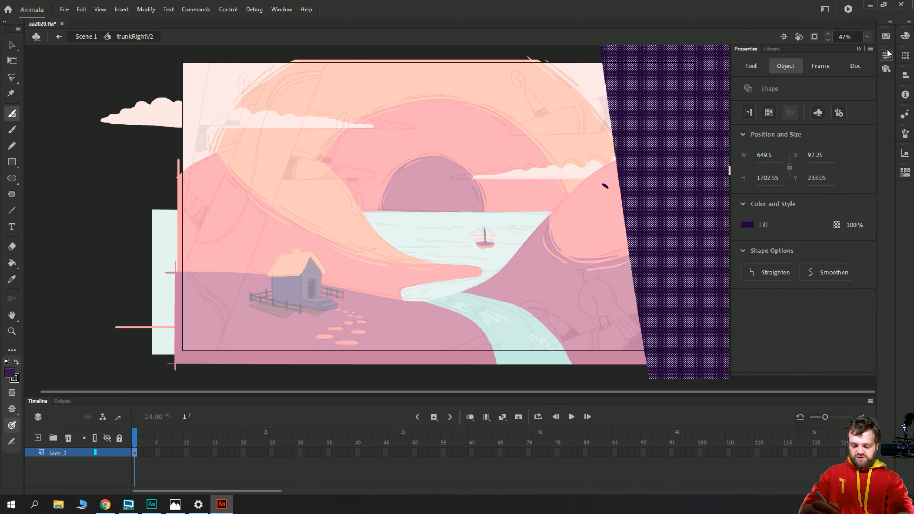
click(750, 67)
click(771, 113)
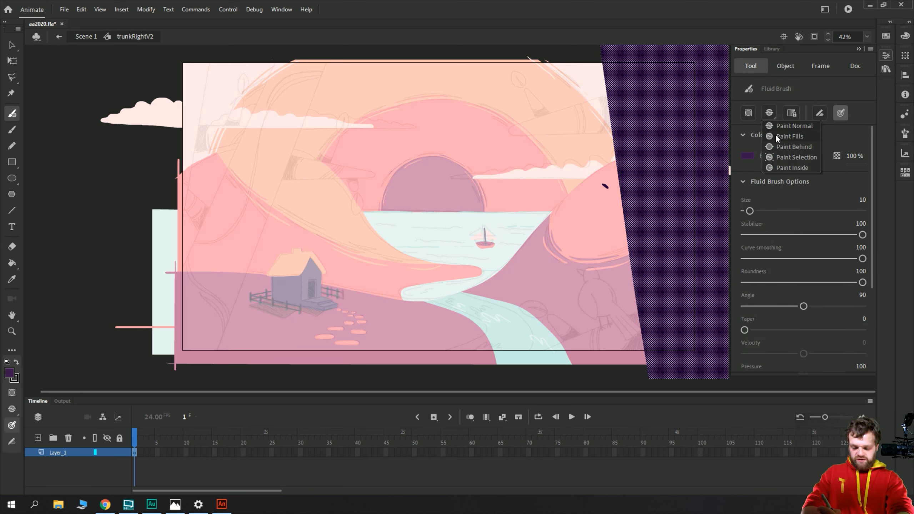
click(774, 158)
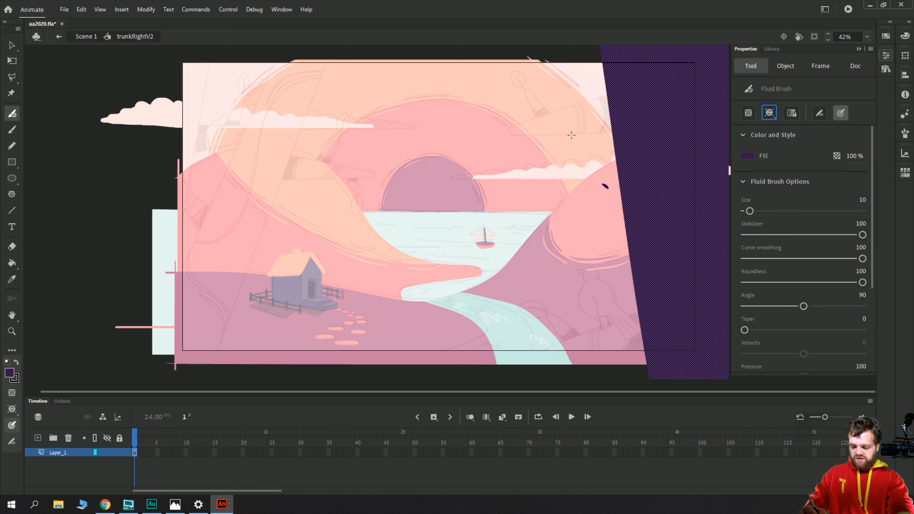
- Paint a long lighter purple diagonal line and shorter parallel strokes across the selected trunk, and deselect it
mouse_move(563, 213)
mouse_down()
mouse_move(580, 168)
mouse_move(561, 158)
mouse_move(626, 112)
mouse_move(730, 170)
mouse_move(725, 199)
mouse_up()
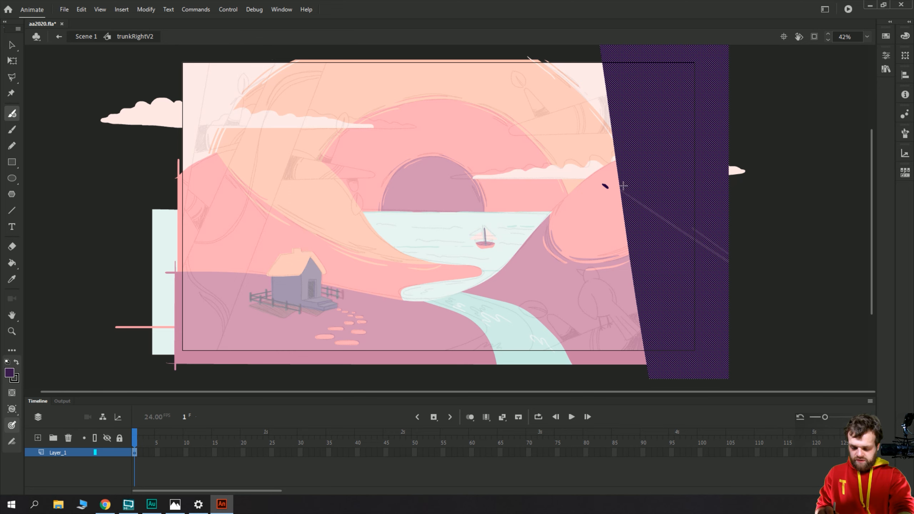
key(v)
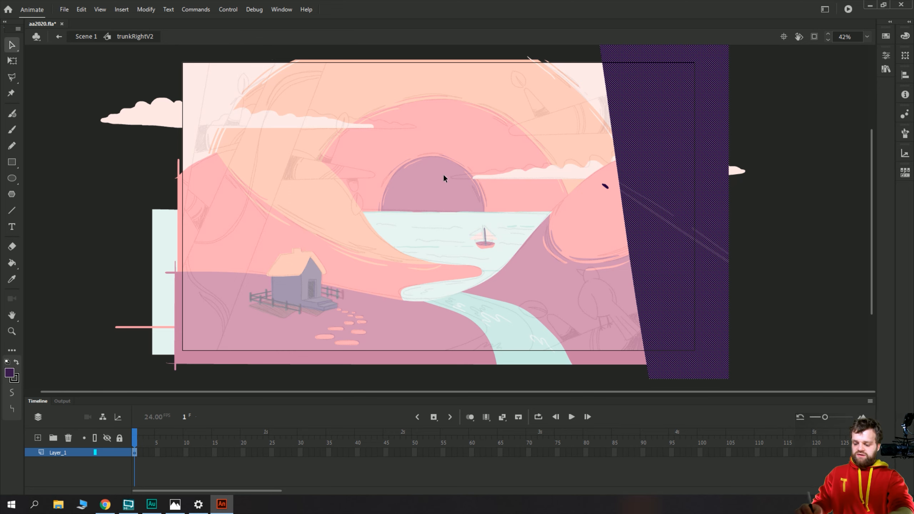
key(Escape)
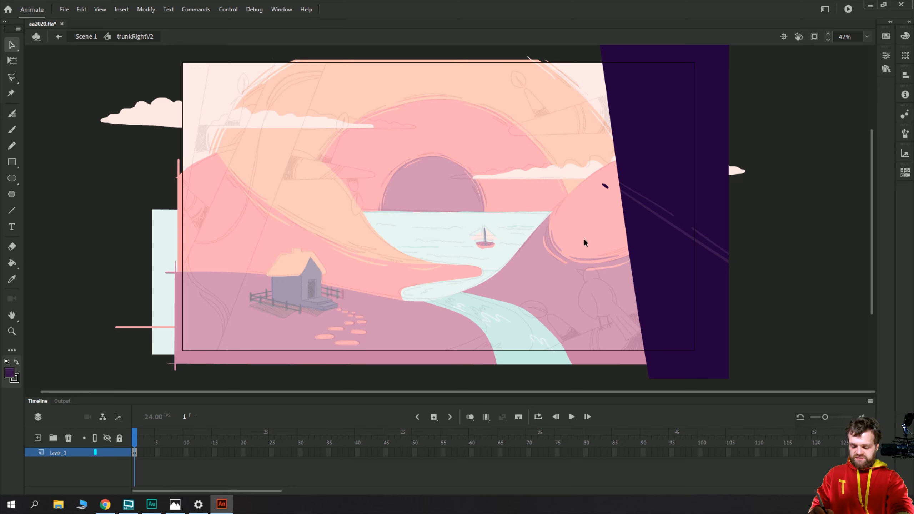
- Try to fill the trunk area above the diagonal line with the lighter purple using the Paint Bucket
key(k)
click(665, 138)
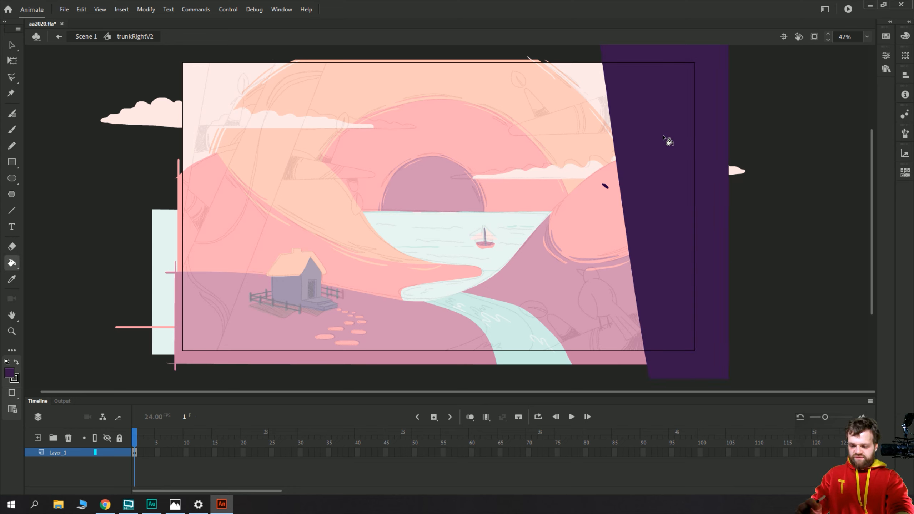
click(663, 137)
key(v)
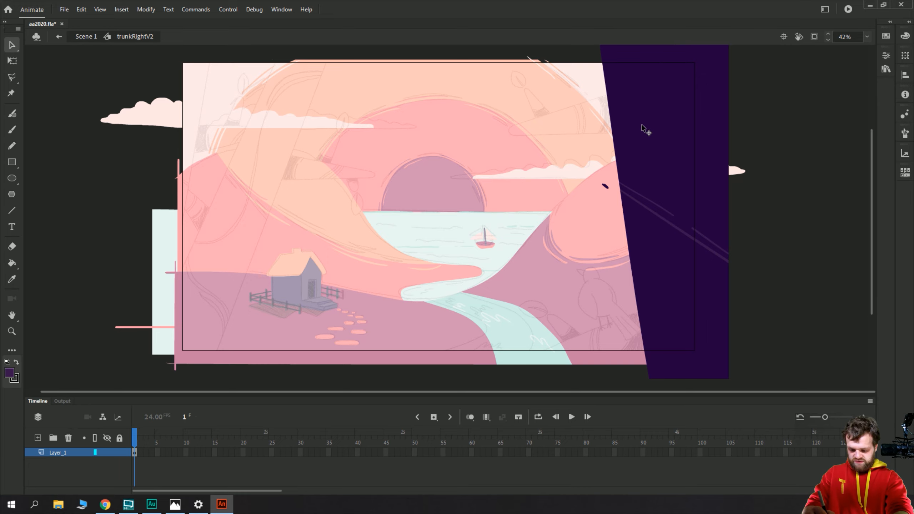
- Reselect the trunk fill and brush over the gaps where the diagonal line meets the trunk's inner and outer edges
click(642, 126)
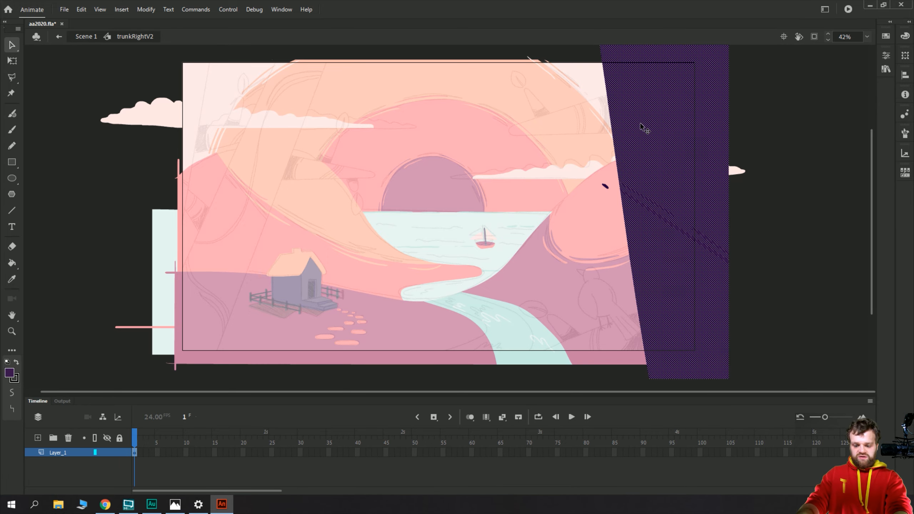
scroll(640, 126, up, 4)
scroll(253, 216, down, 1)
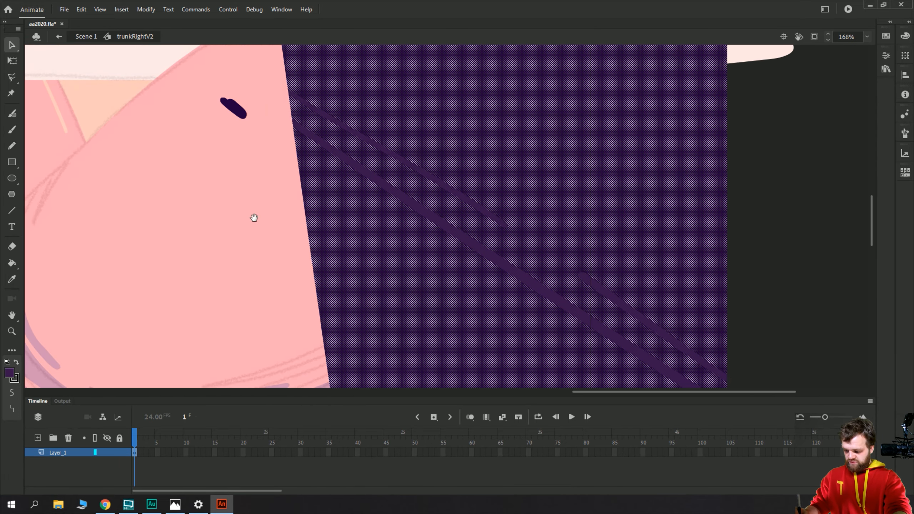
click(259, 213)
key(y)
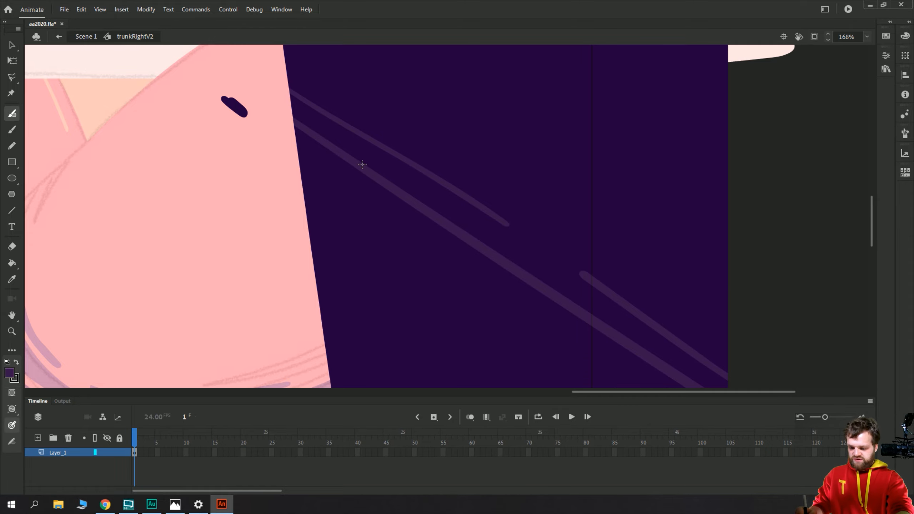
ctrl+click(364, 155)
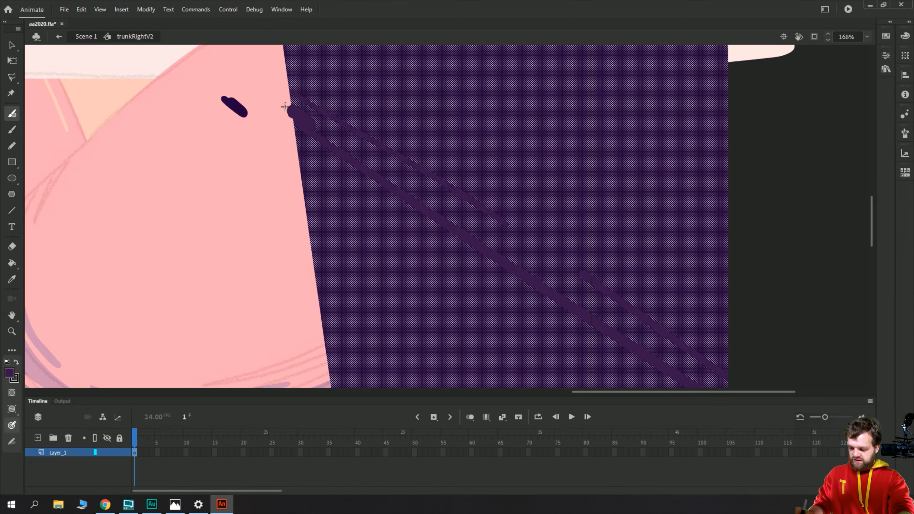
scroll(454, 237, down, 2)
scroll(455, 237, right, 3)
mouse_move(568, 299)
mouse_down()
mouse_move(547, 282)
mouse_move(560, 304)
mouse_up()
- Fill the separated trunk area above the diagonal line with the lighter purple and deselect it
key(v)
click(632, 317)
click(381, 162)
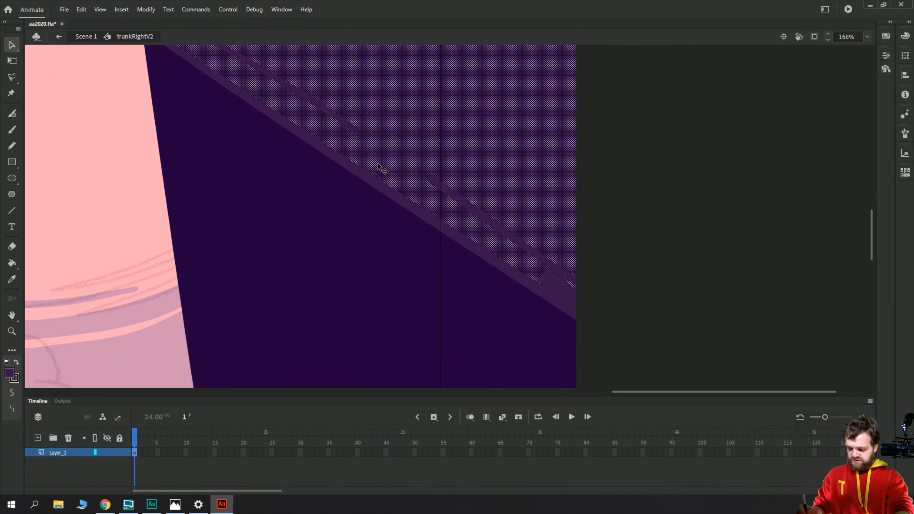
scroll(382, 238, up, 2)
scroll(382, 238, left, 2)
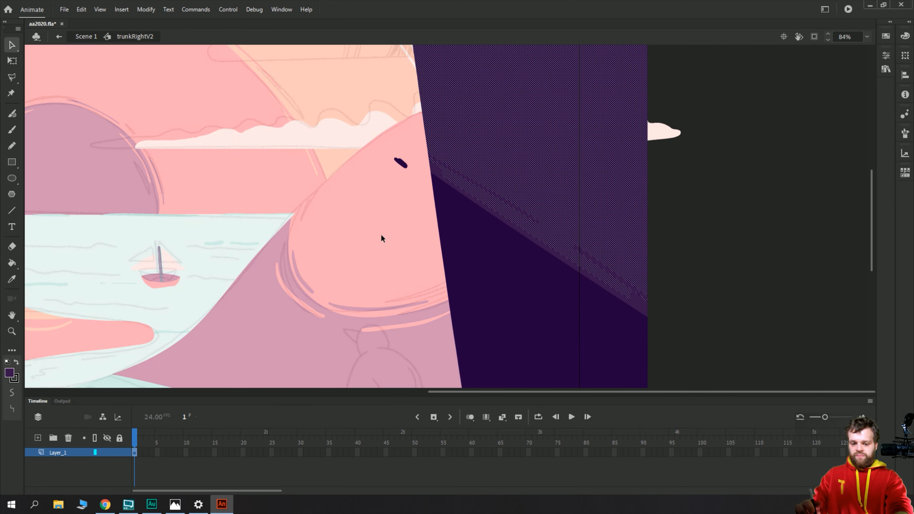
key(k)
click(497, 169)
key(v)
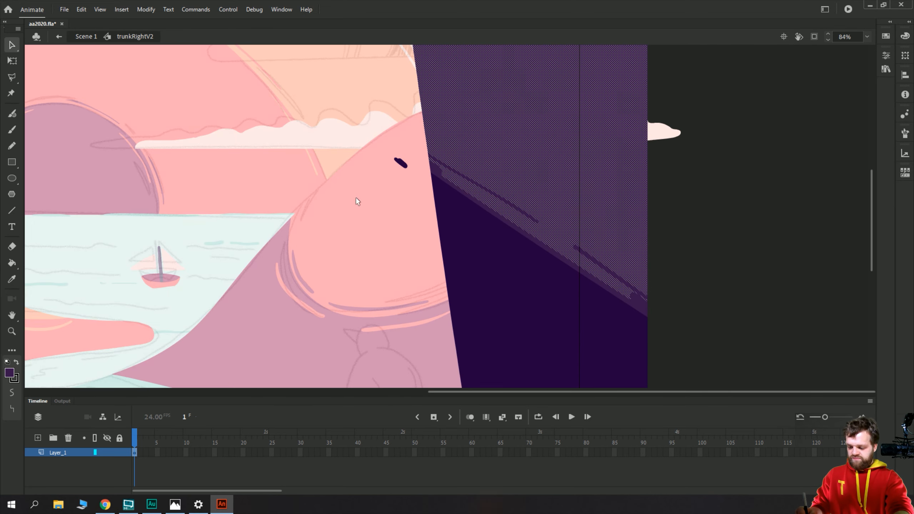
click(356, 198)
drag(387, 197, 402, 283)
drag(394, 224, 379, 162)
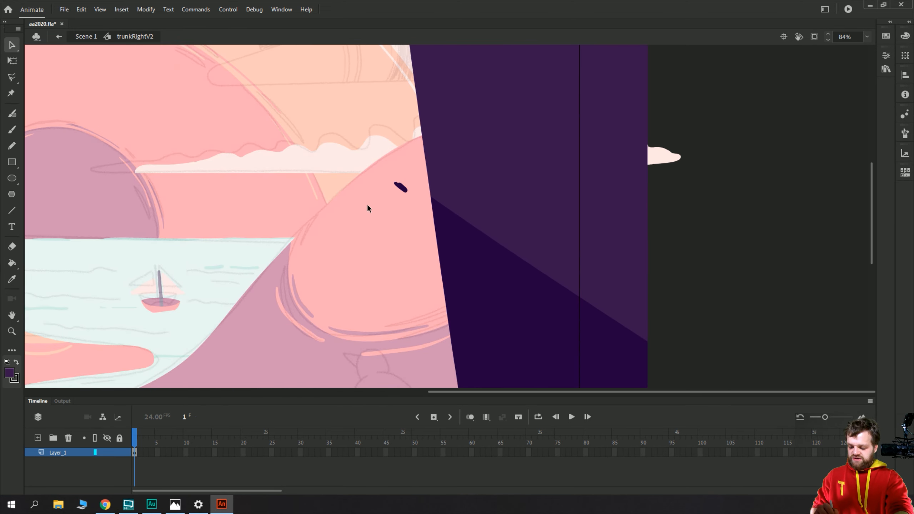
- Delete the stray dark purple dab beside the trunk
click(401, 187)
key(Delete)
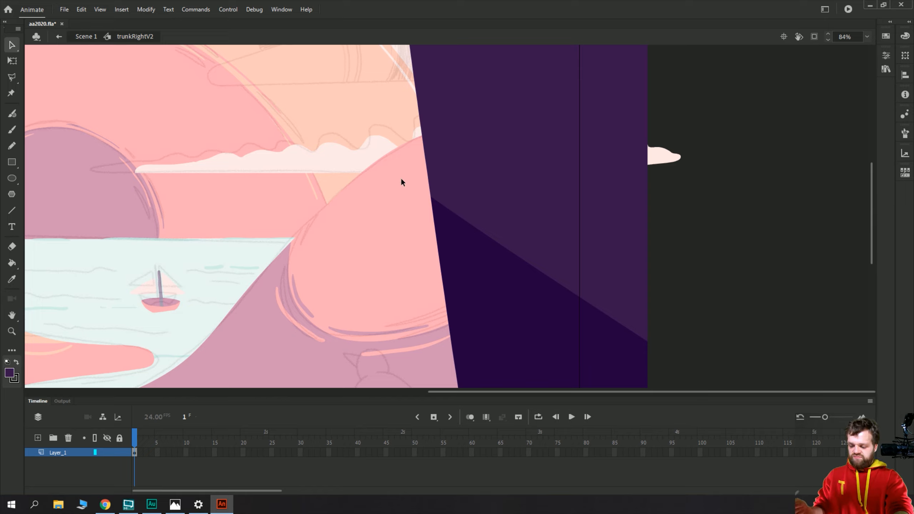
- Sample the dark purple from the trunk's lower part and set the Fluid Brush back to Paint Normal
key(i)
click(490, 291)
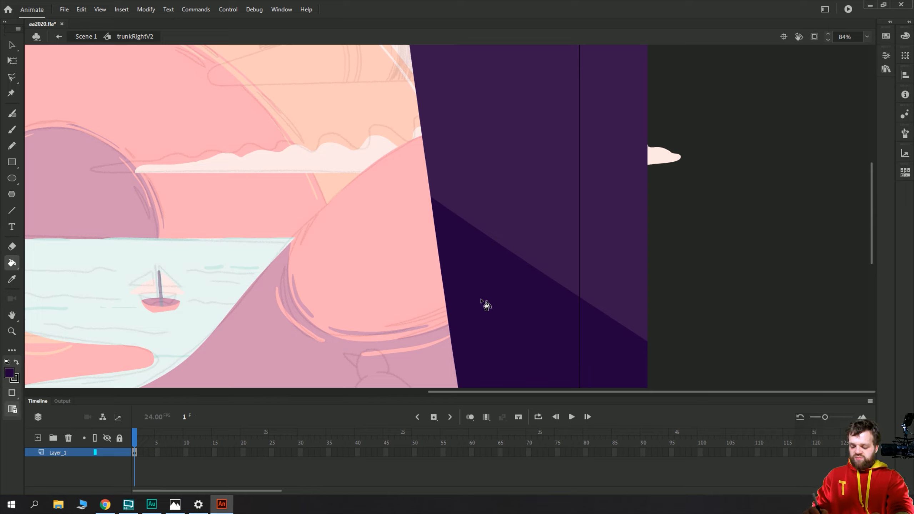
key(b)
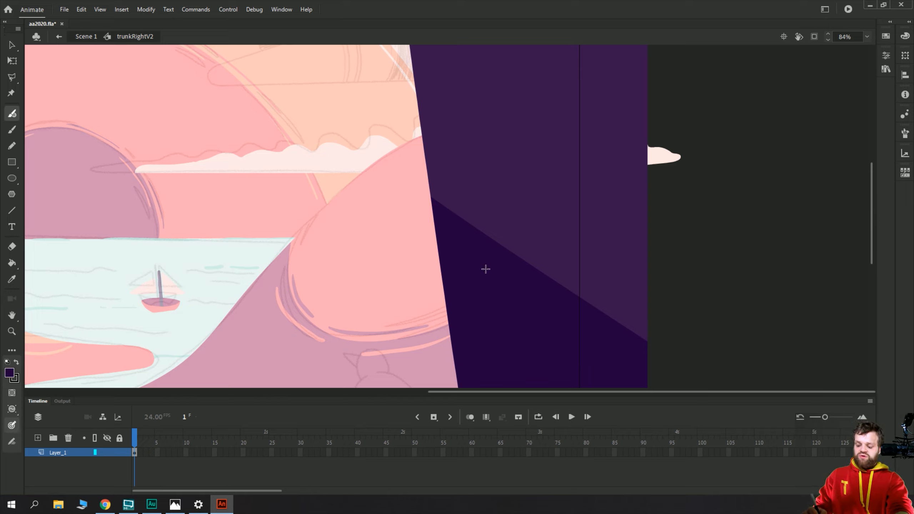
click(886, 55)
click(769, 114)
click(772, 124)
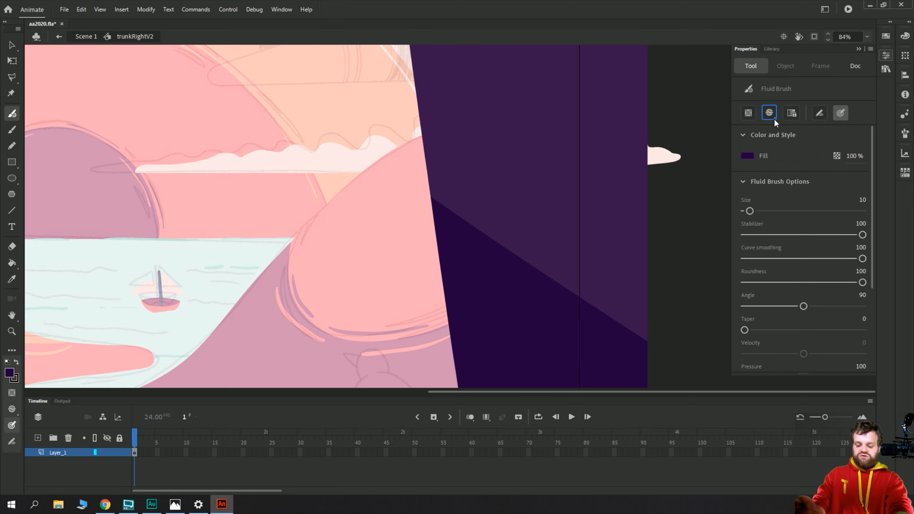
click(377, 195)
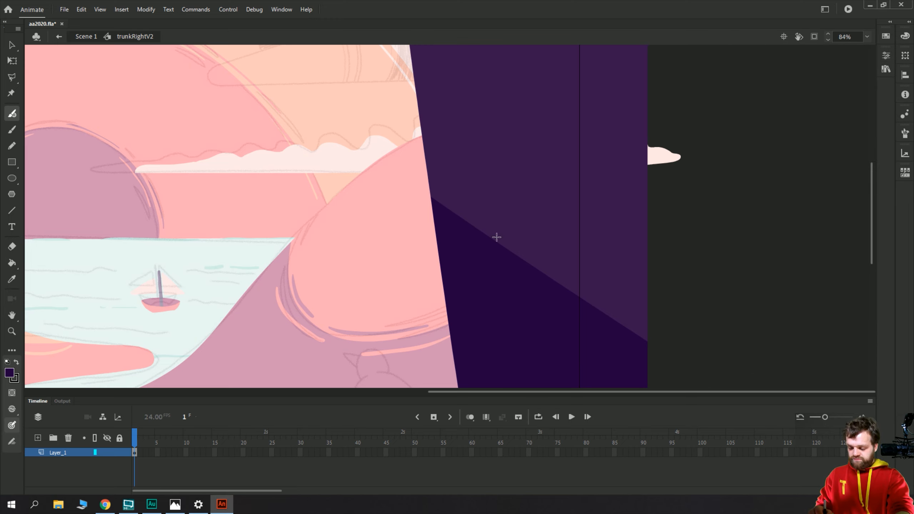
drag(438, 194, 503, 237)
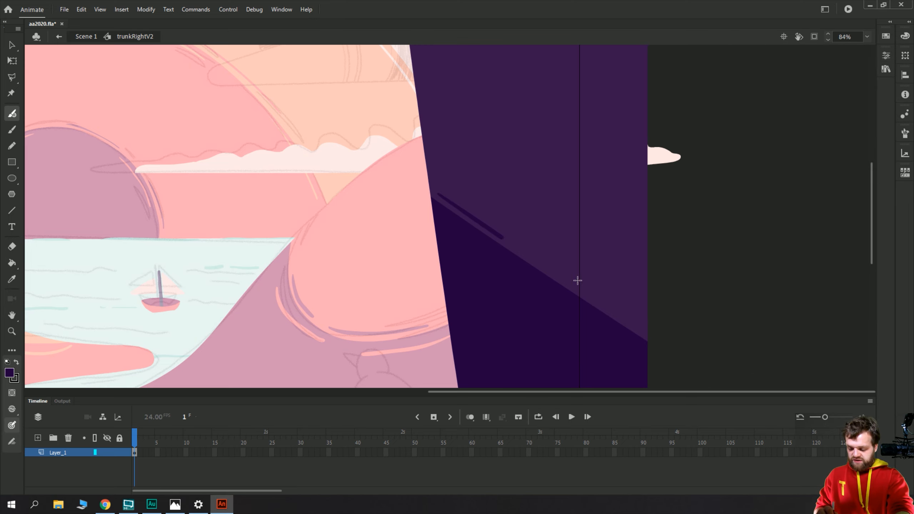
drag(542, 260, 685, 360)
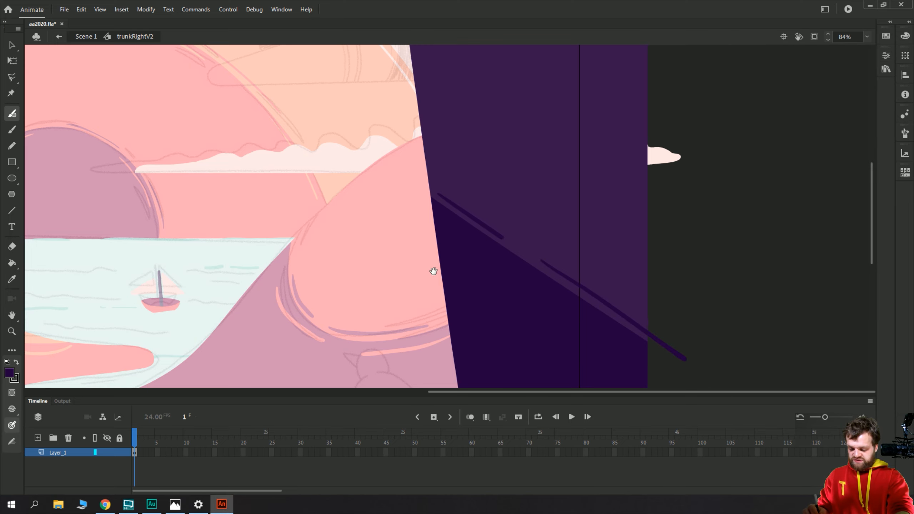
scroll(365, 205, down, 3)
key(ctrl+z)
key(ctrl+z)
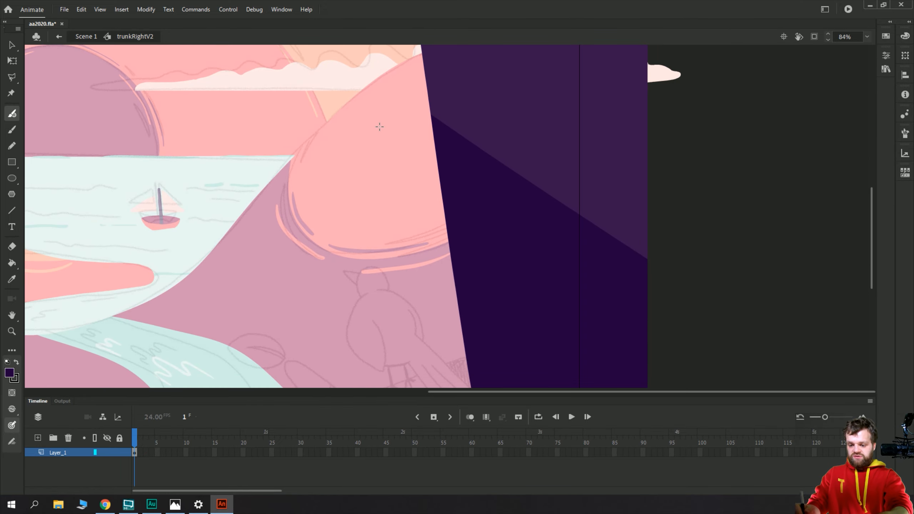
- Select the lighter upper trunk area and, with the Fluid Brush in Paint Selection mode, paint two dark purple strokes along its diagonal edge
key(v)
click(489, 86)
click(885, 37)
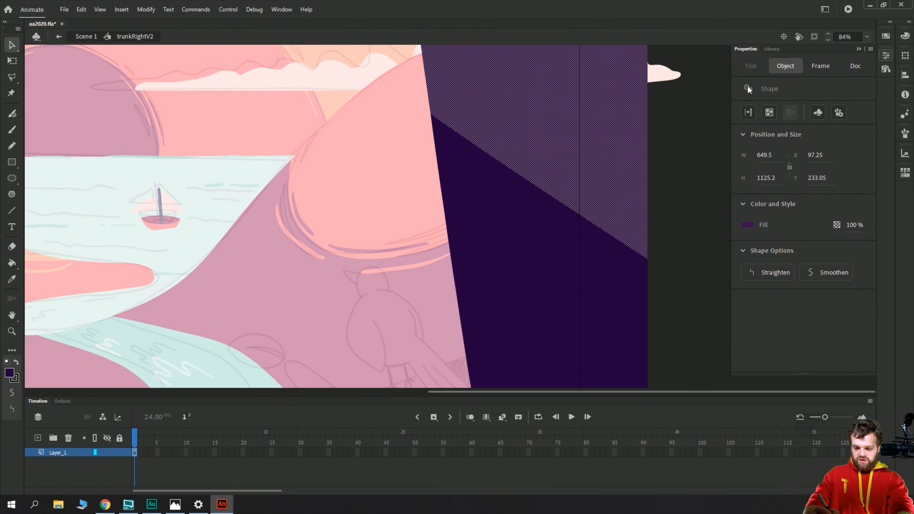
key(b)
click(777, 113)
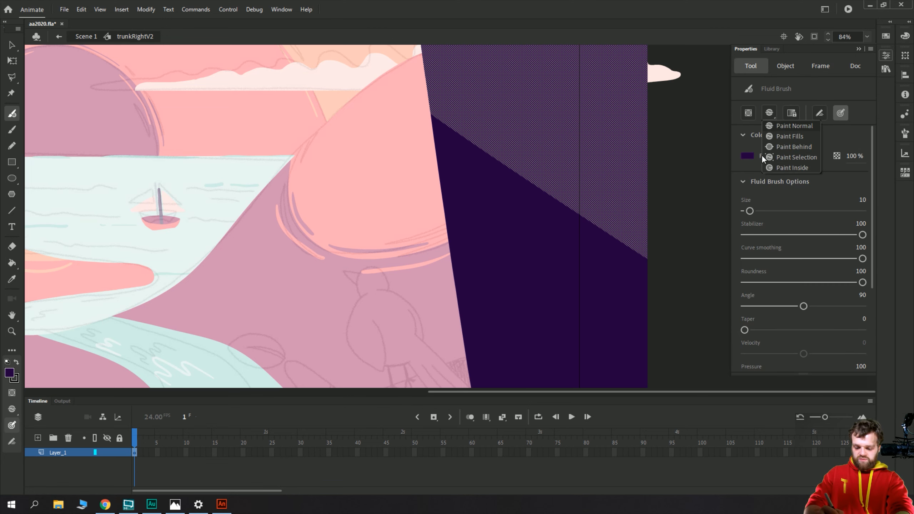
click(771, 156)
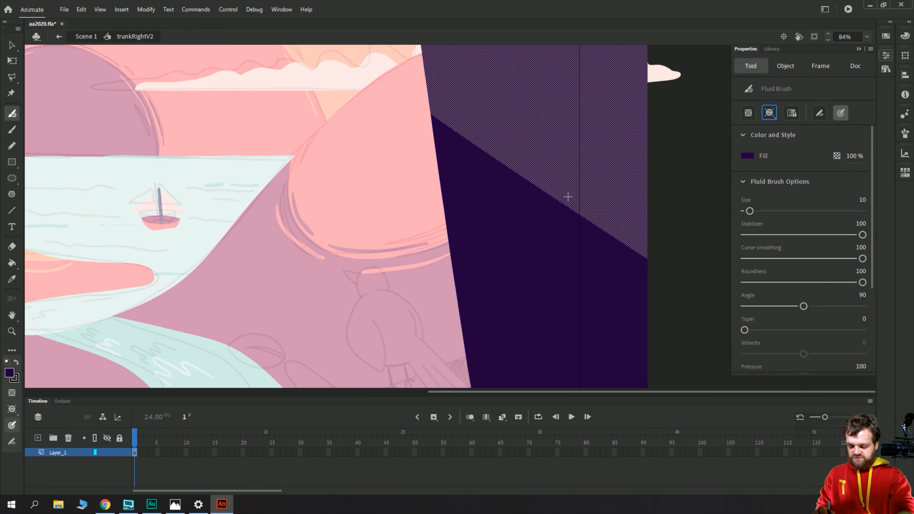
drag(529, 171, 646, 254)
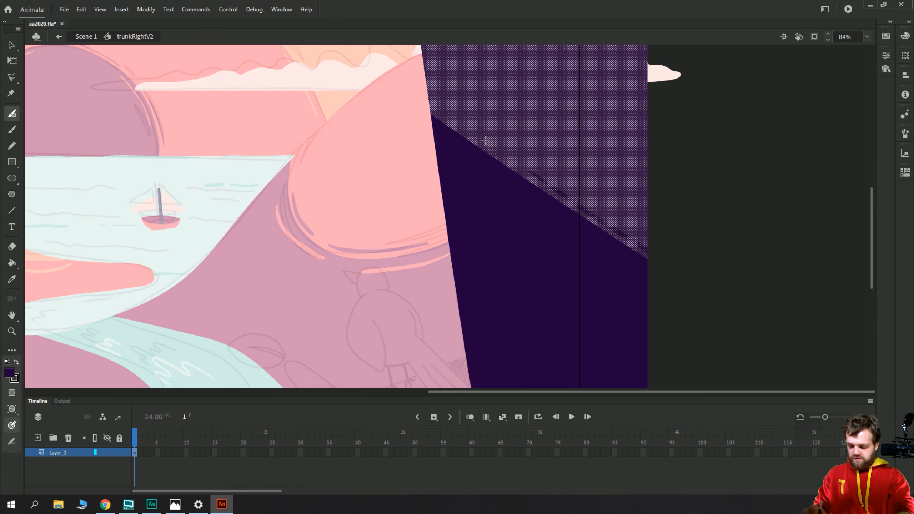
drag(417, 92, 479, 138)
- Deselect the trunk and sample the lighter purple from its upper part as the Fluid Brush fill
key(v)
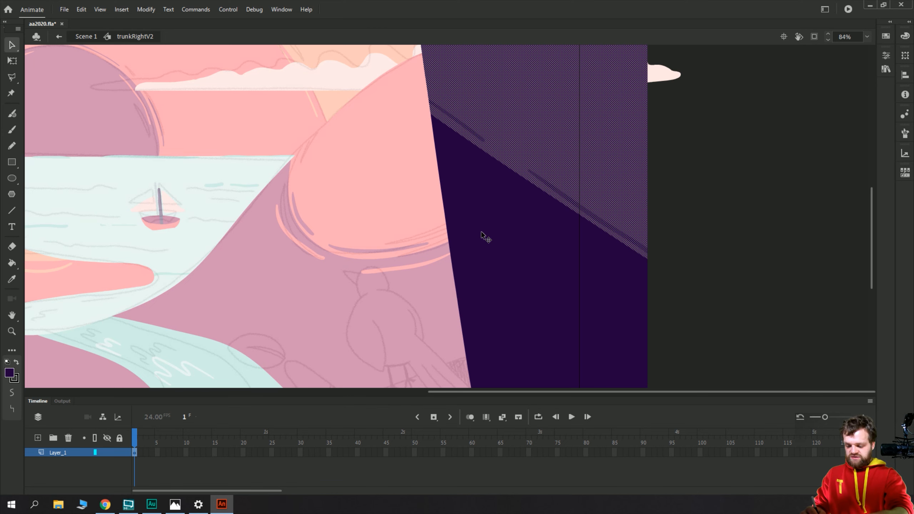
click(479, 232)
key(i)
key(v)
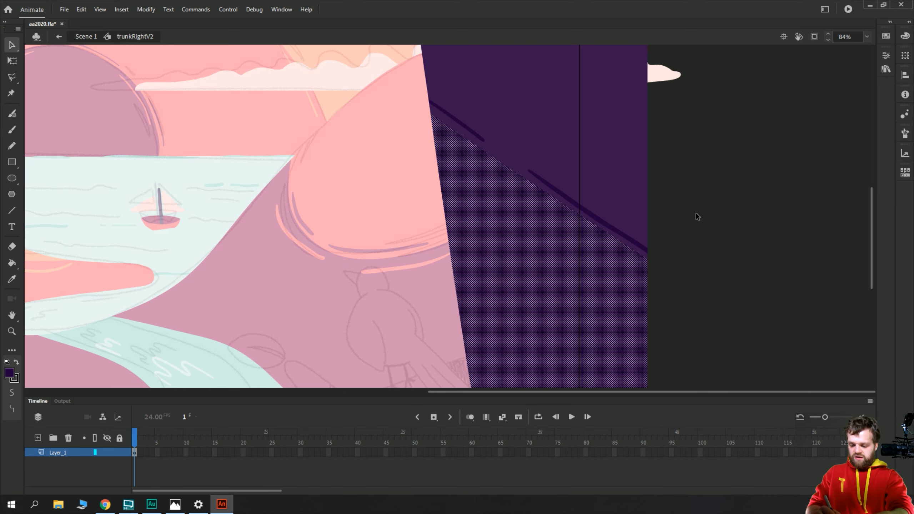
click(699, 217)
key(i)
click(535, 104)
key(b)
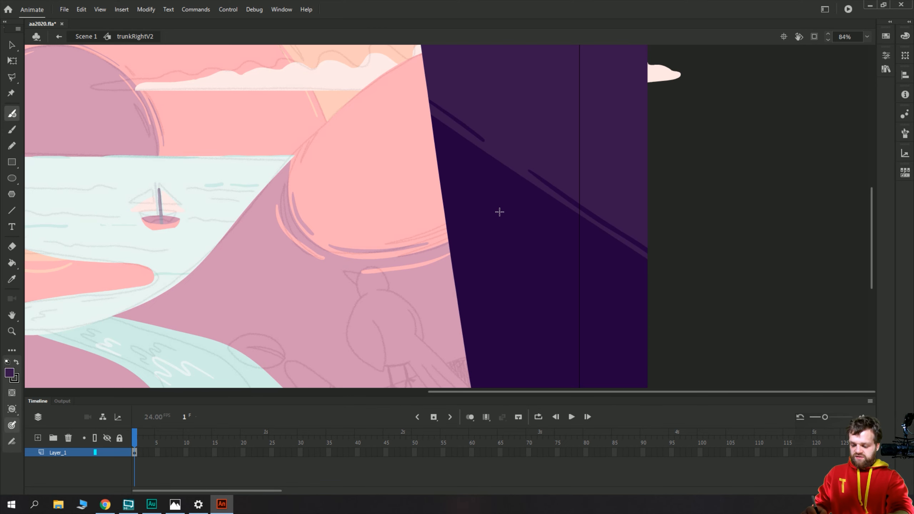
- Select the dark lower trunk area, paint lighter purple accent strokes just below the diagonal edge and deselect it
ctrl+click(497, 211)
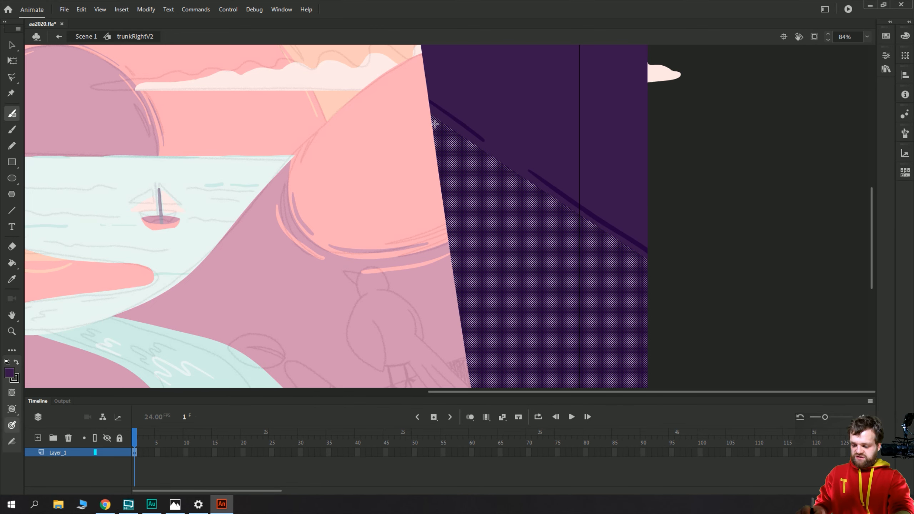
mouse_move(416, 111)
mouse_down()
mouse_move(594, 241)
mouse_move(650, 269)
mouse_up()
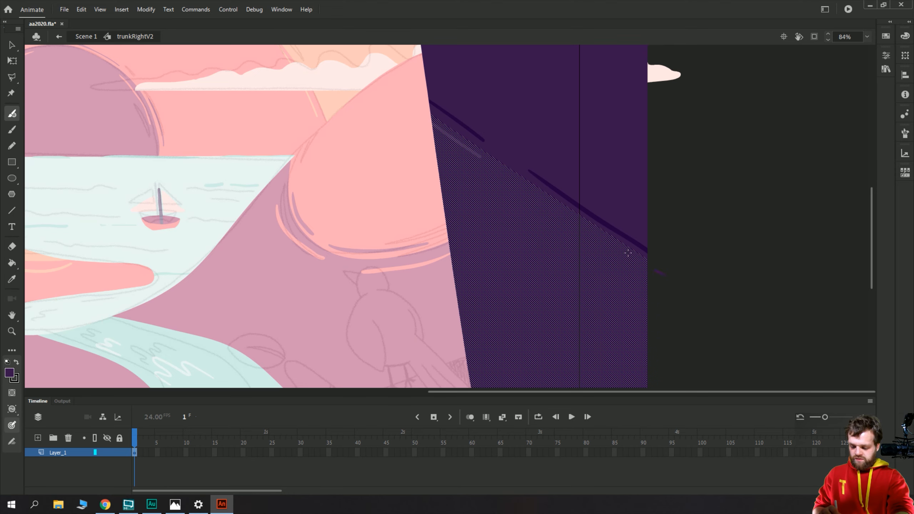
drag(506, 180, 577, 231)
key(v)
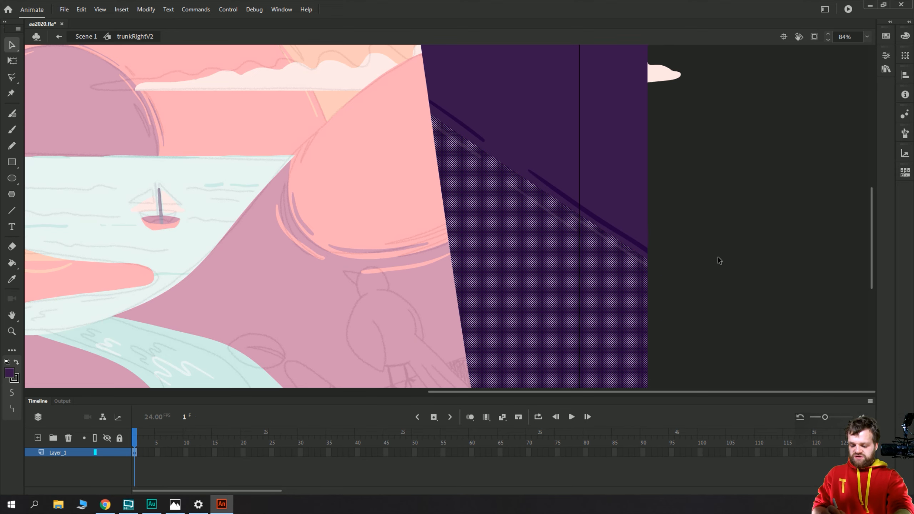
click(714, 262)
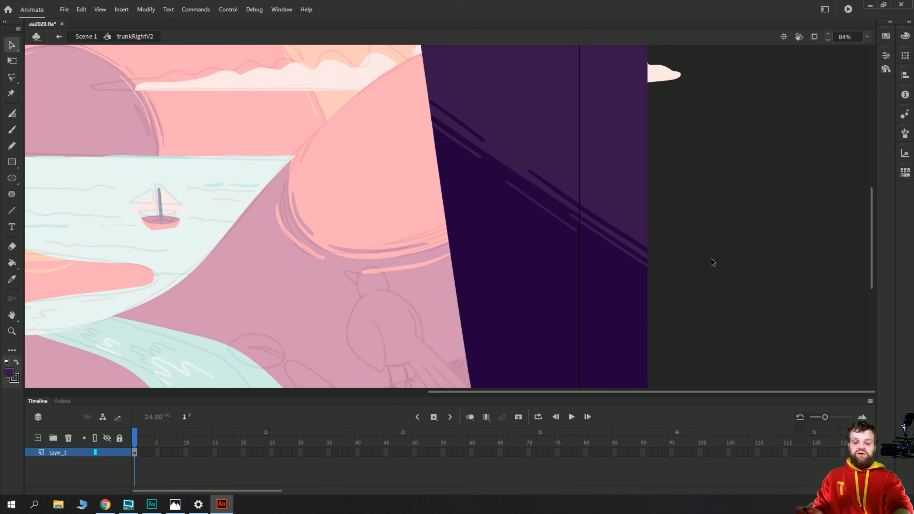
- Compare the trunk with the finished artwork AdobeAnimate2020.jpg in Photos and add a new layer above Layer_1 in Animate
key(ctrl+minus)
key(ctrl+minus)
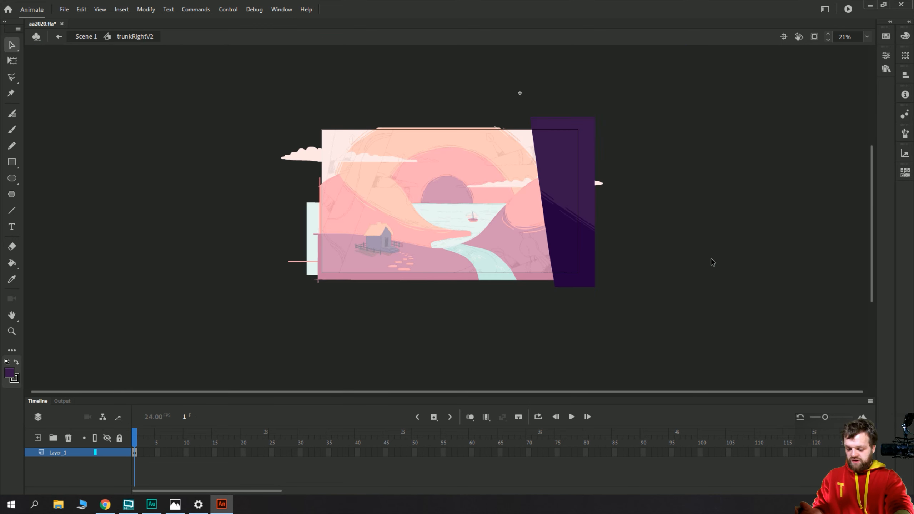
key(ctrl+equal)
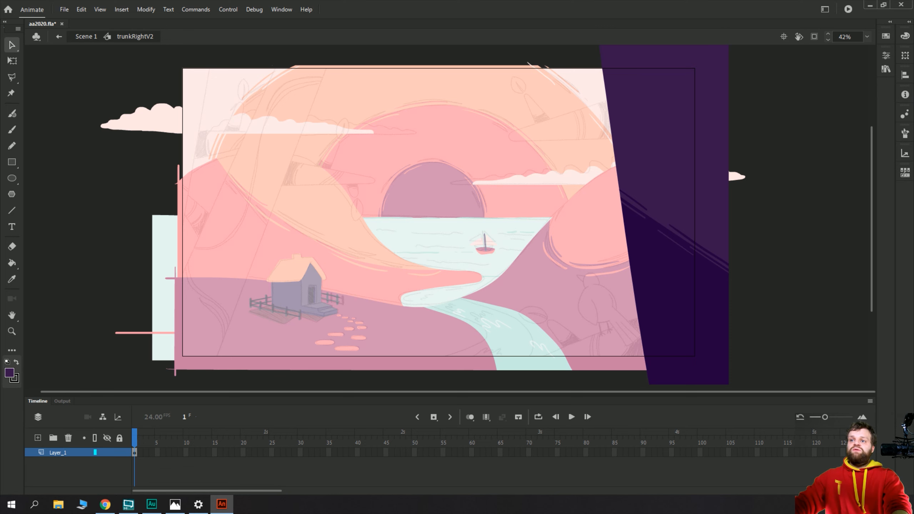
key(alt+Tab)
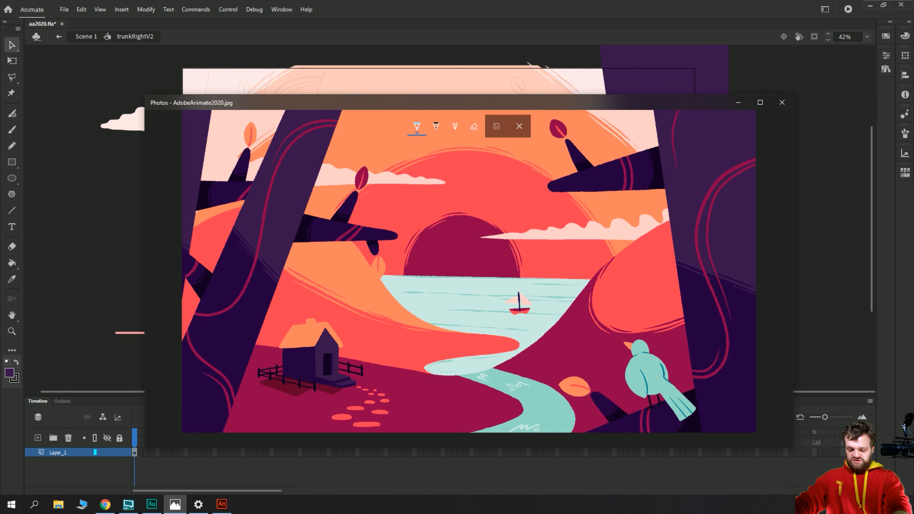
key(alt+Tab)
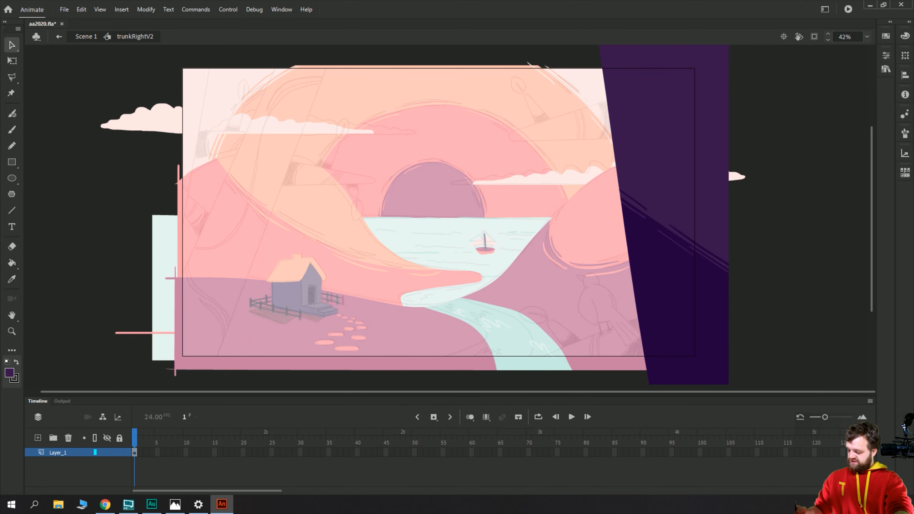
click(38, 438)
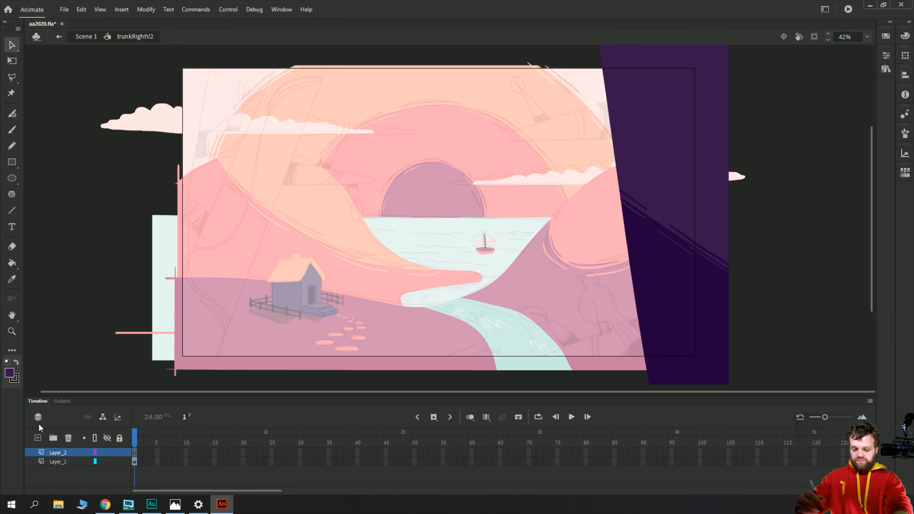
- Recheck the reference artwork and set the Fluid Brush fill to the crimson swatch from the AdobeAnimate2020Tutorial palette
click(905, 36)
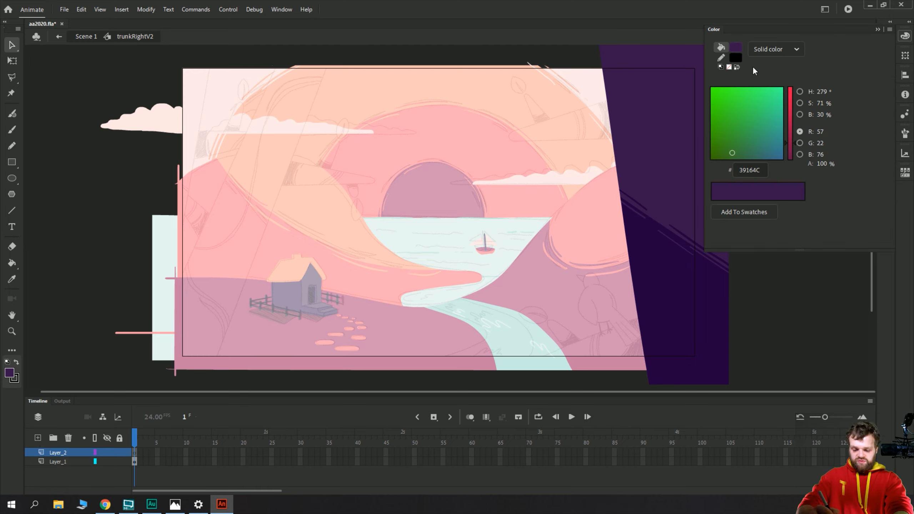
click(904, 38)
click(886, 36)
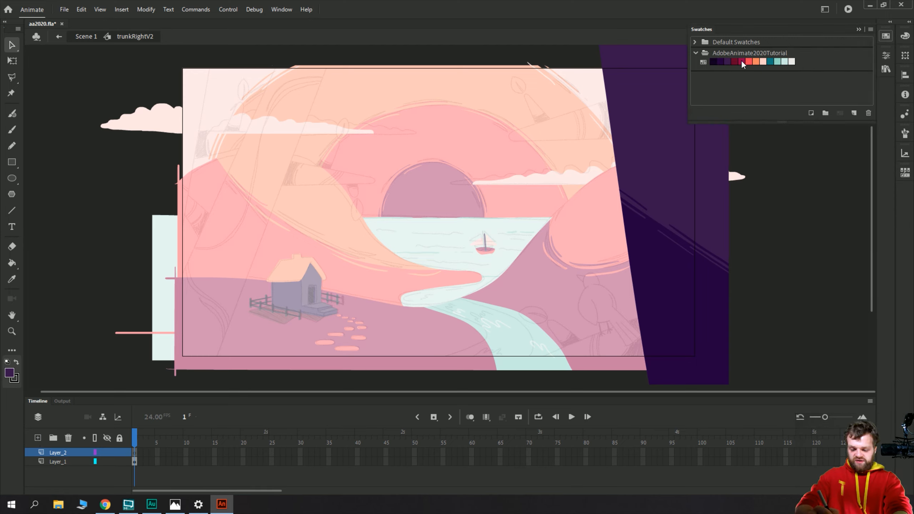
click(749, 61)
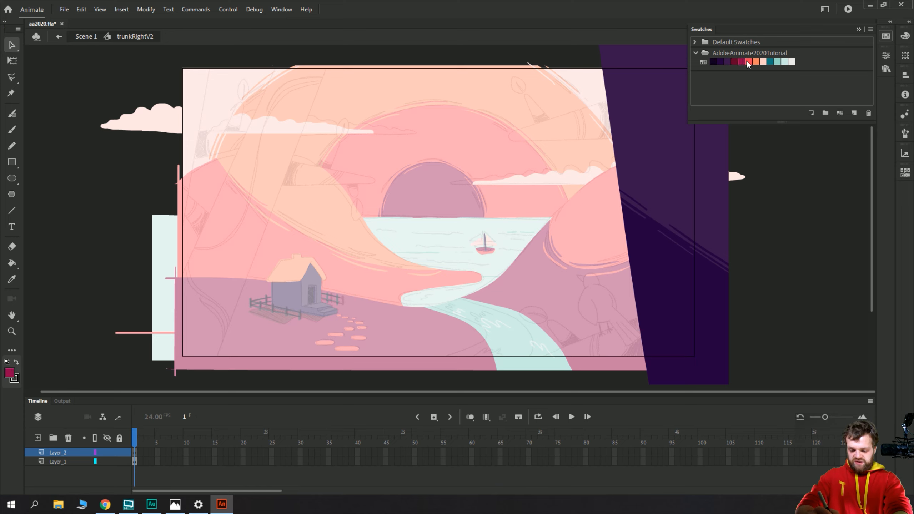
key(b)
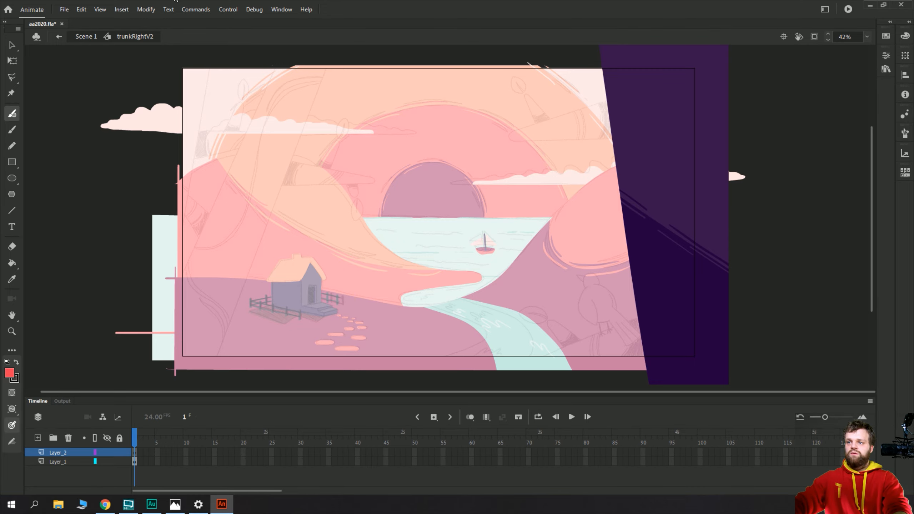
key(alt+Tab)
key(alt+Tab)
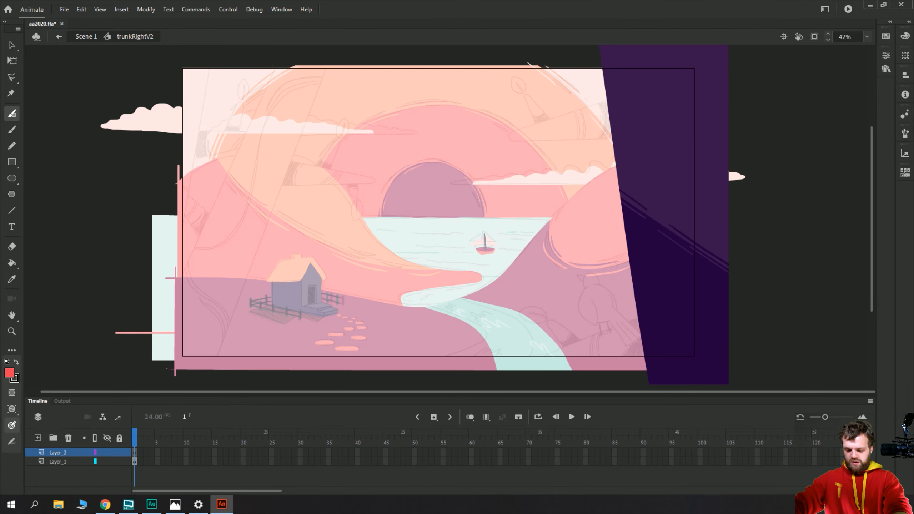
click(886, 36)
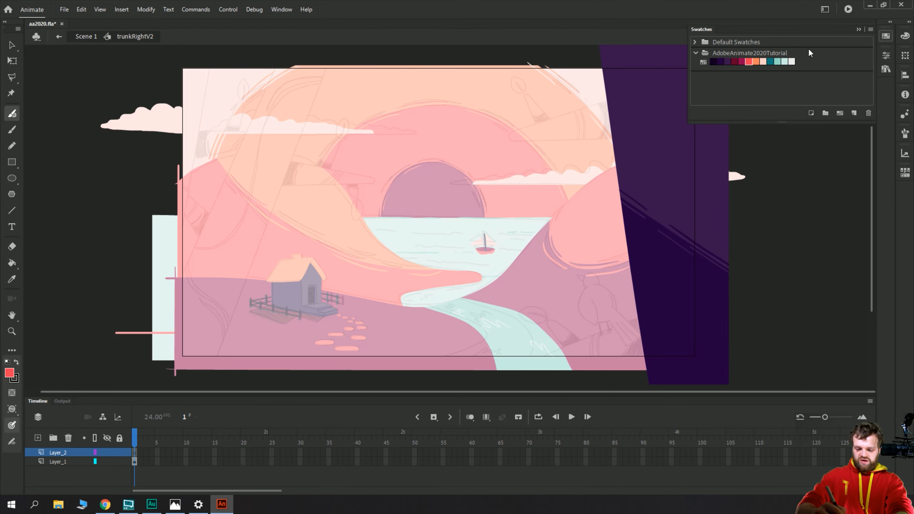
click(741, 62)
- Undo the test stroke on the trunk and set the Fluid Brush to Paint Normal with nothing selected
mouse_move(671, 145)
mouse_down()
mouse_move(650, 121)
mouse_move(644, 221)
mouse_up()
key(ctrl+z)
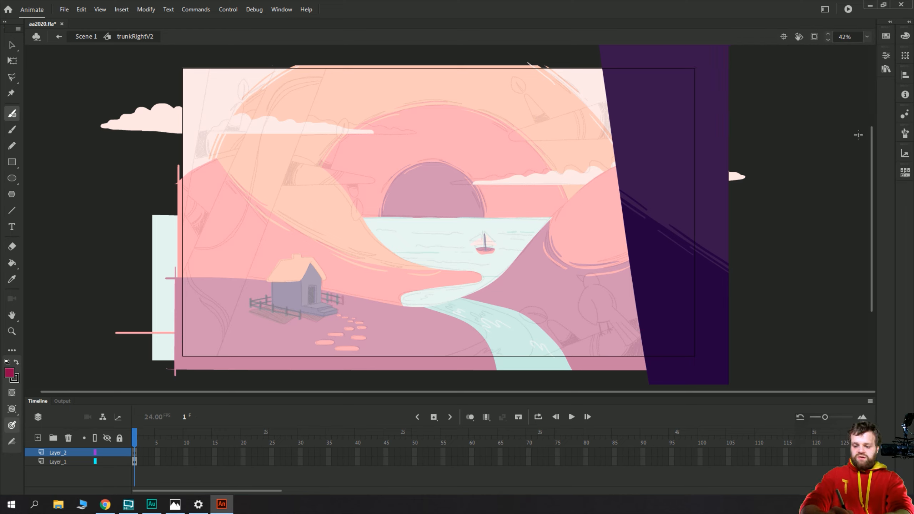
key(v)
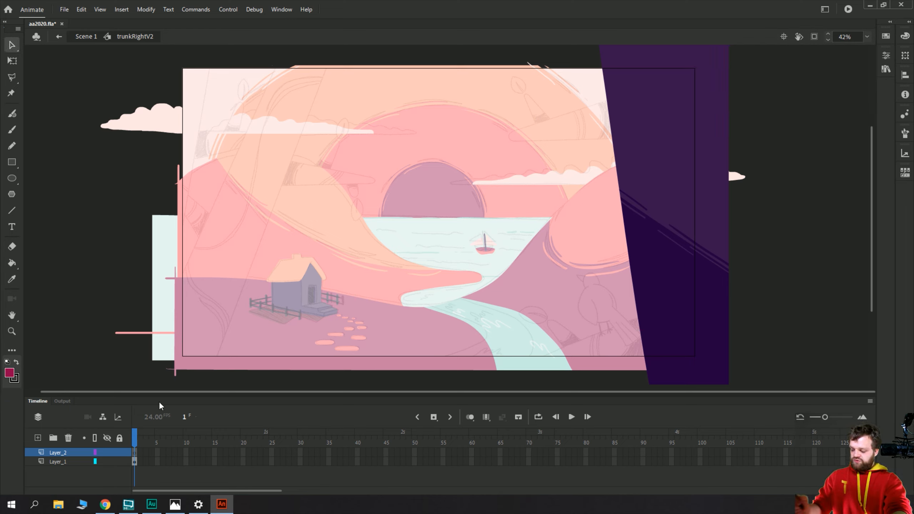
key(b)
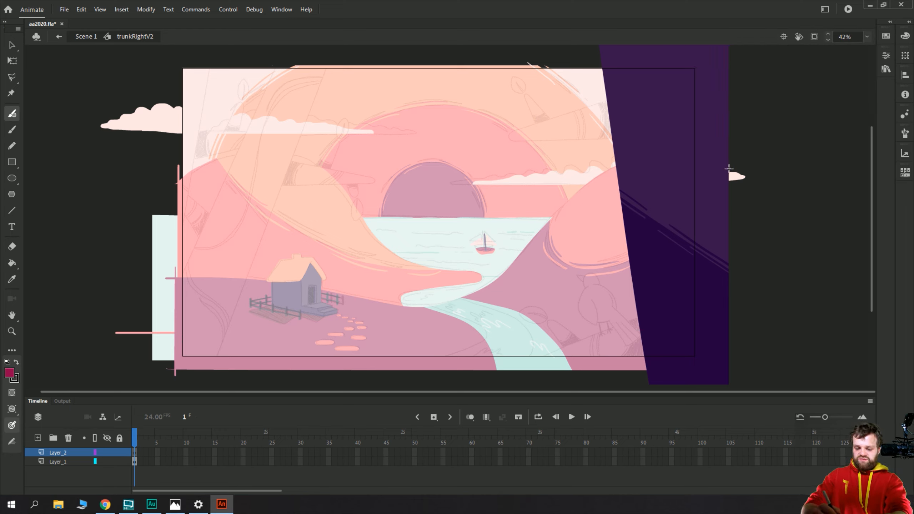
click(886, 55)
click(769, 113)
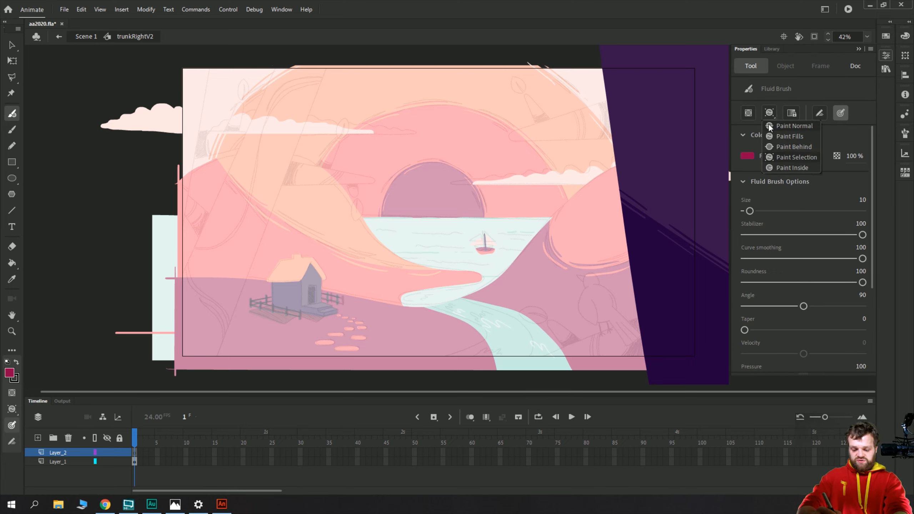
click(768, 124)
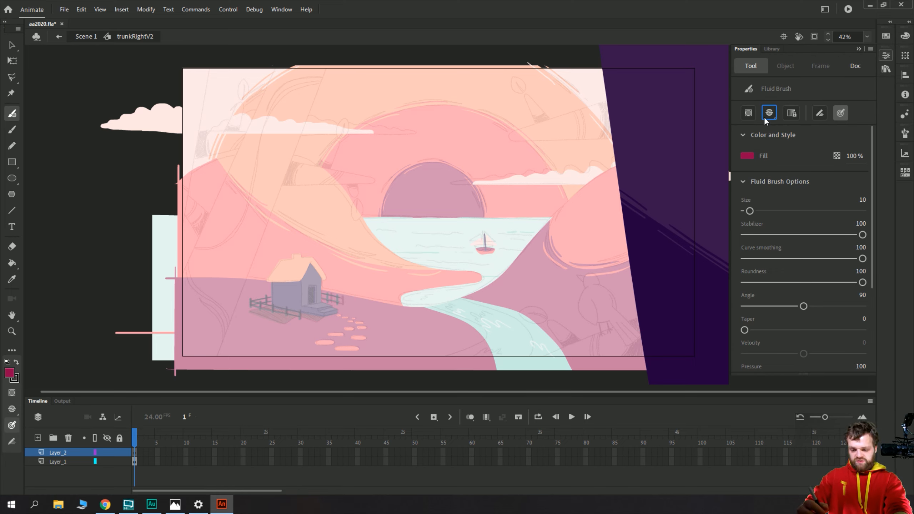
key(v)
click(552, 171)
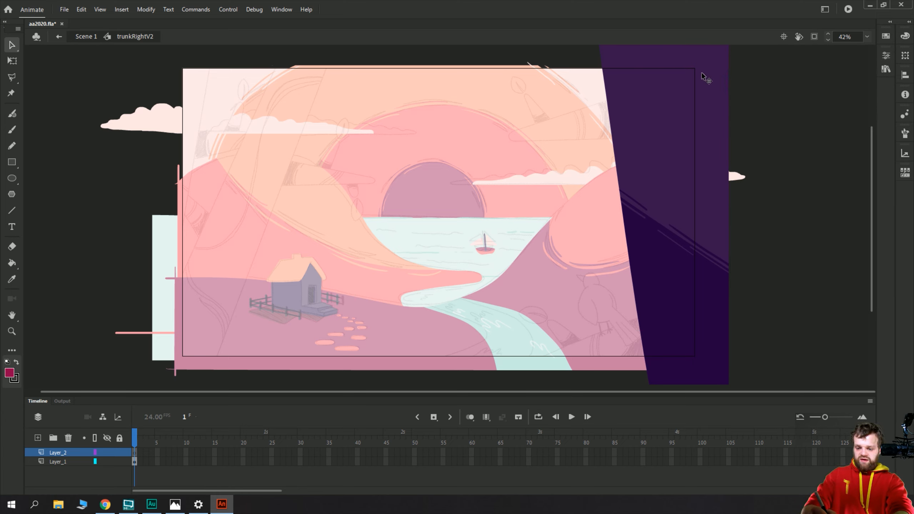
key(b)
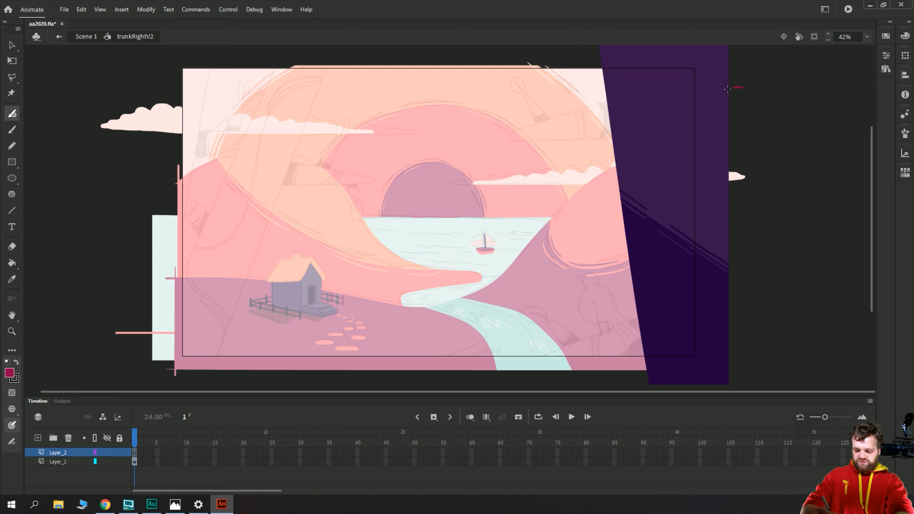
mouse_move(745, 87)
mouse_down()
mouse_move(696, 111)
mouse_move(679, 156)
mouse_move(677, 248)
mouse_move(656, 303)
mouse_move(598, 326)
mouse_up()
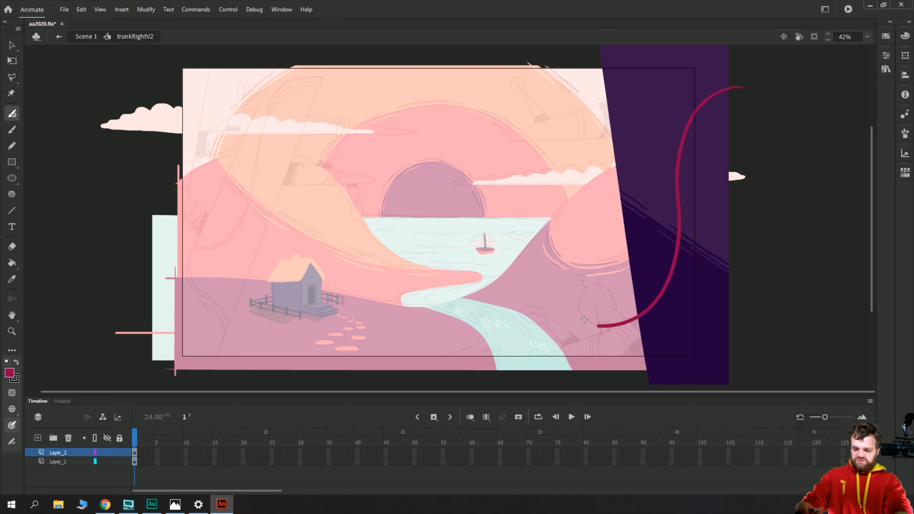
key(ctrl+z)
mouse_move(754, 91)
mouse_down()
mouse_move(702, 128)
mouse_move(594, 333)
mouse_up()
key(ctrl+z)
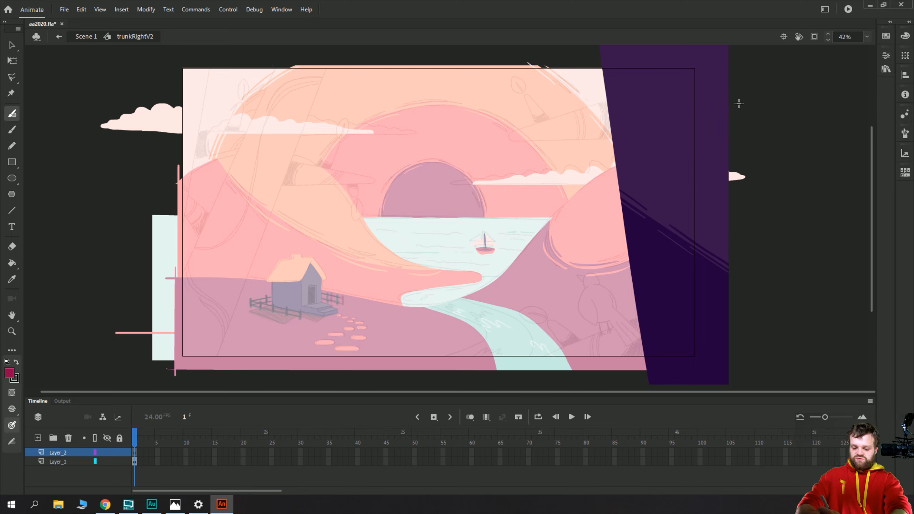
- Paint a long crimson S-curve on Layer_2, from beyond the trunk's outer edge down across it and past its lower inner edge
mouse_move(749, 96)
mouse_down()
mouse_move(684, 146)
mouse_move(584, 310)
mouse_up()
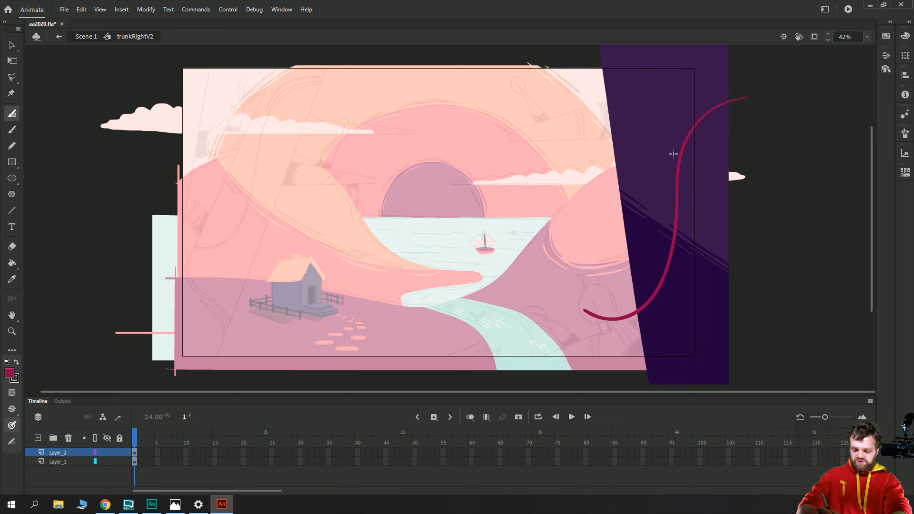
- Paint a thinner crimson line parallel to the S-curve and two short wavy crimson strokes running down from the trunk's upper edge
mouse_move(740, 87)
mouse_down()
mouse_move(700, 104)
mouse_move(669, 152)
mouse_move(660, 263)
mouse_move(682, 244)
mouse_move(659, 303)
mouse_up()
scroll(527, 172, up, 3)
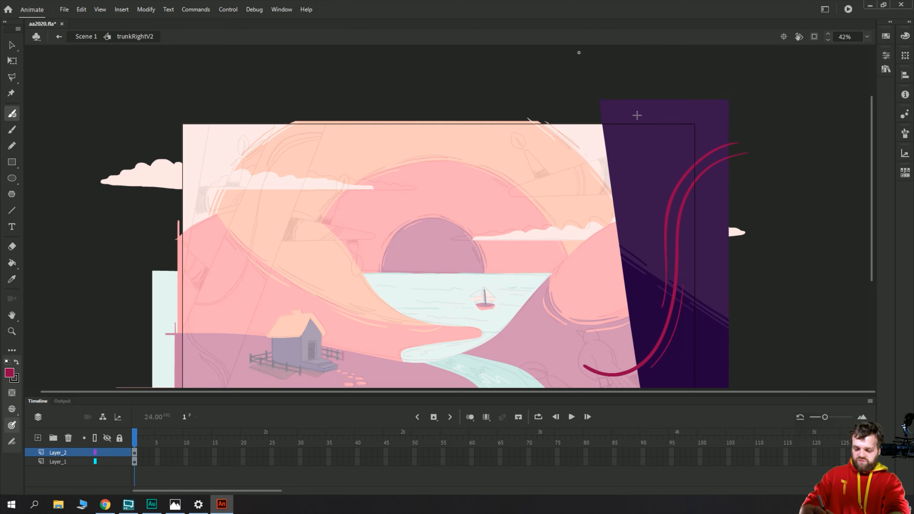
drag(640, 97, 626, 182)
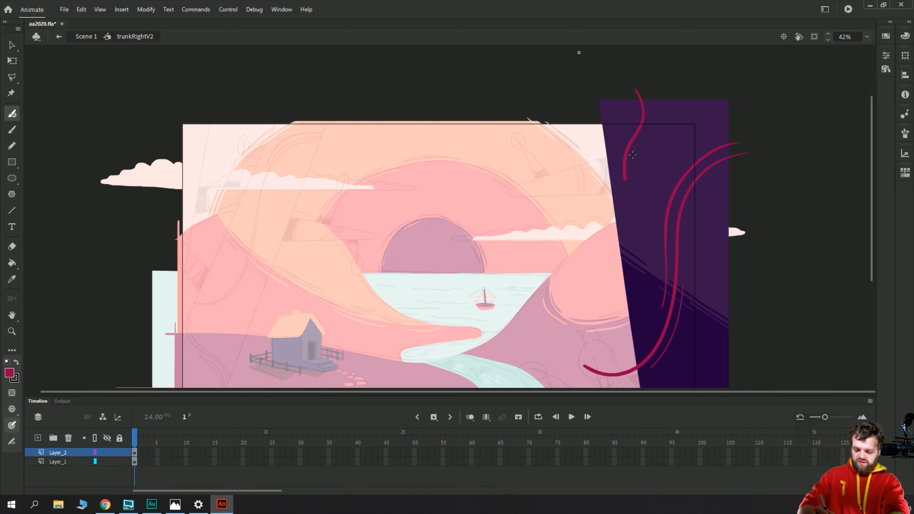
drag(636, 140, 631, 186)
key(ctrl+minus)
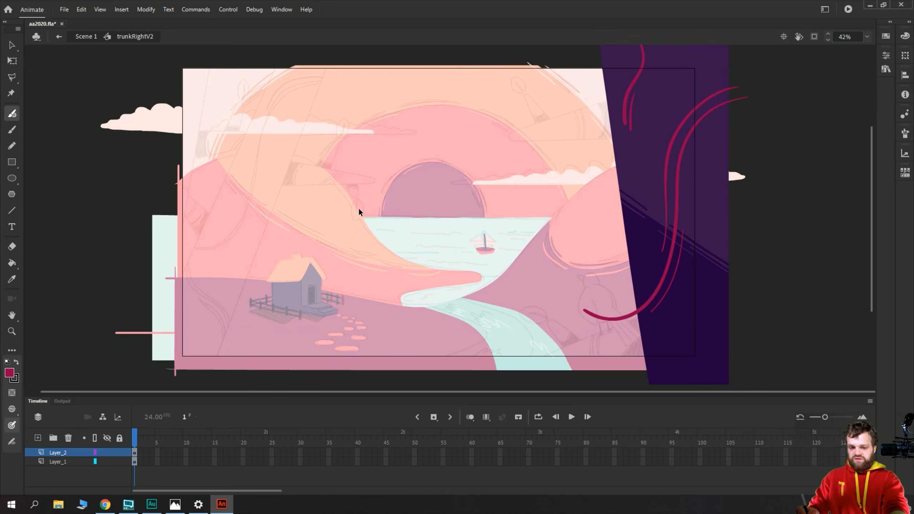
key(ctrl+equal)
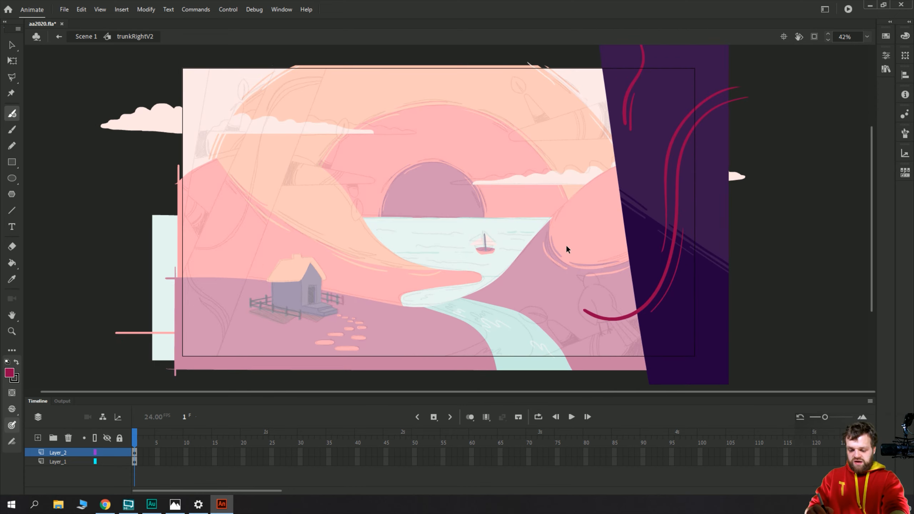
- Delete the ends of the crimson lines that overhang the trunk's outer edge
key(v)
scroll(568, 175, up, 5)
drag(759, 108, 563, 143)
drag(765, 250, 732, 128)
key(Delete)
- Lock Layer_1 and switch to the polygon lasso near the crimson curve's tail at the trunk's lower inner edge
drag(537, 371, 550, 155)
key(ctrl+equal)
key(ctrl+equal)
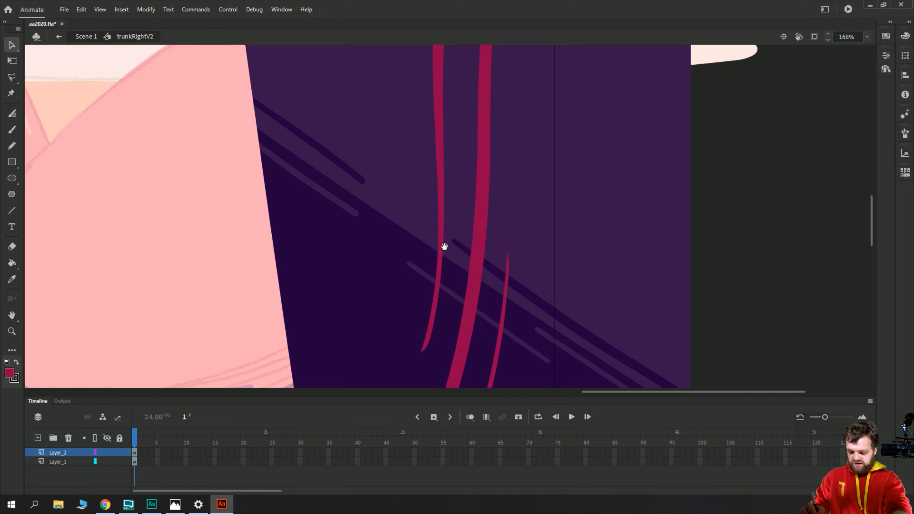
drag(445, 247, 518, 84)
drag(330, 293, 424, 173)
drag(496, 198, 508, 233)
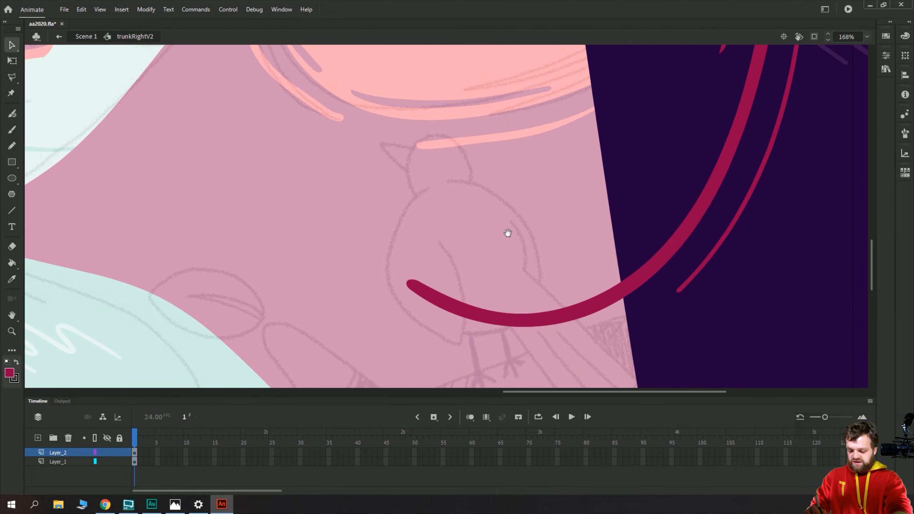
click(11, 78)
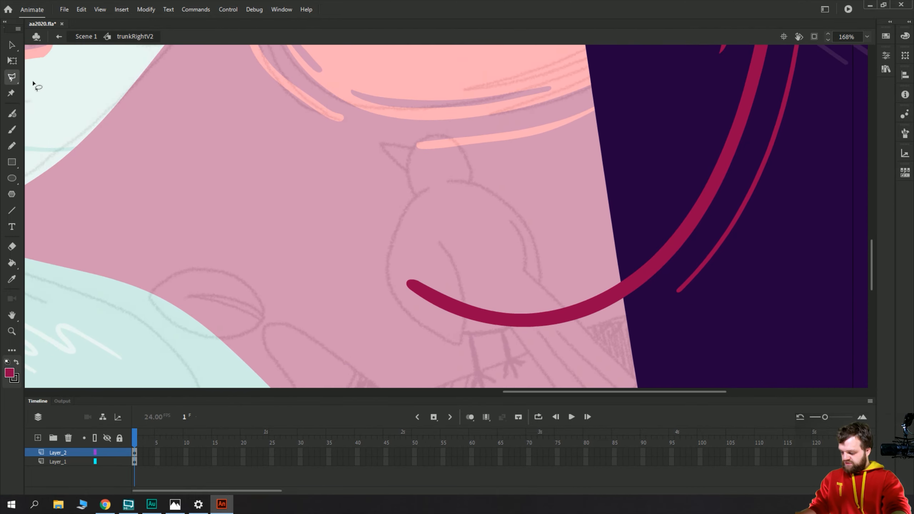
click(120, 461)
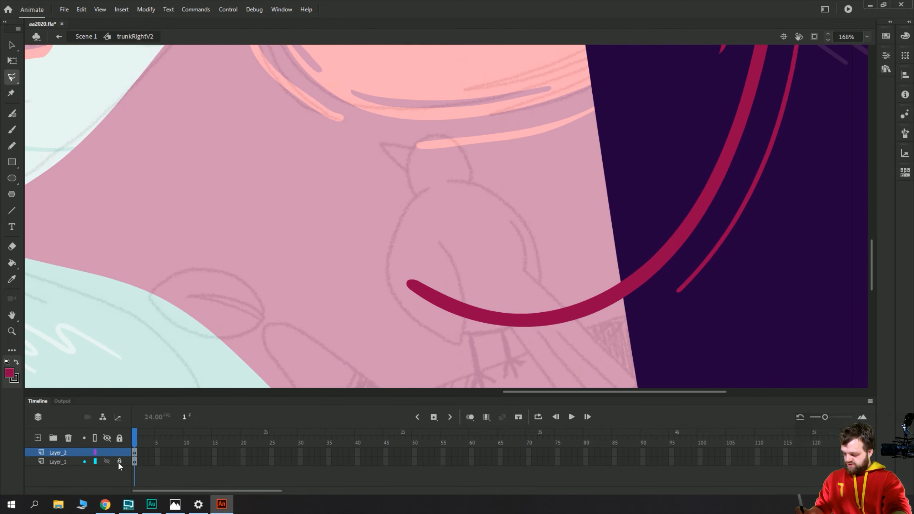
- Lasso the crimson curve's tail outside the trunk, following the trunk's inner edge, and delete it
click(630, 333)
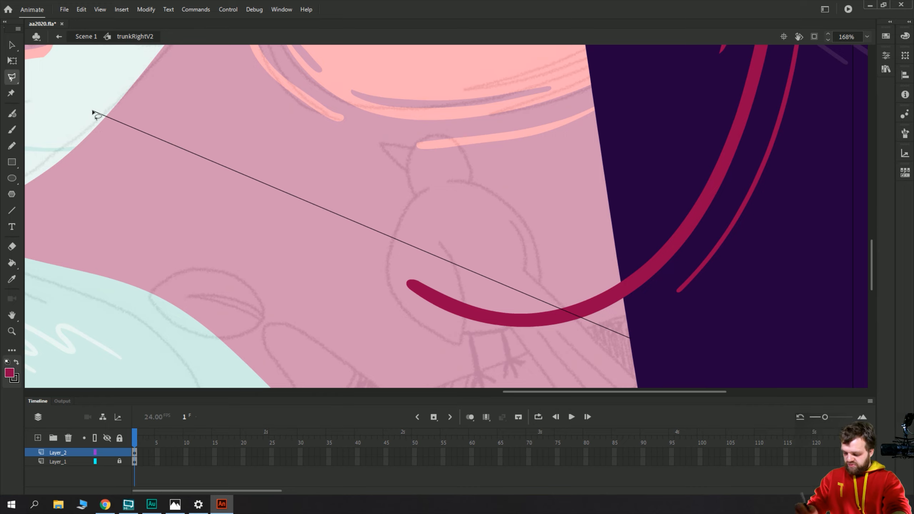
click(611, 218)
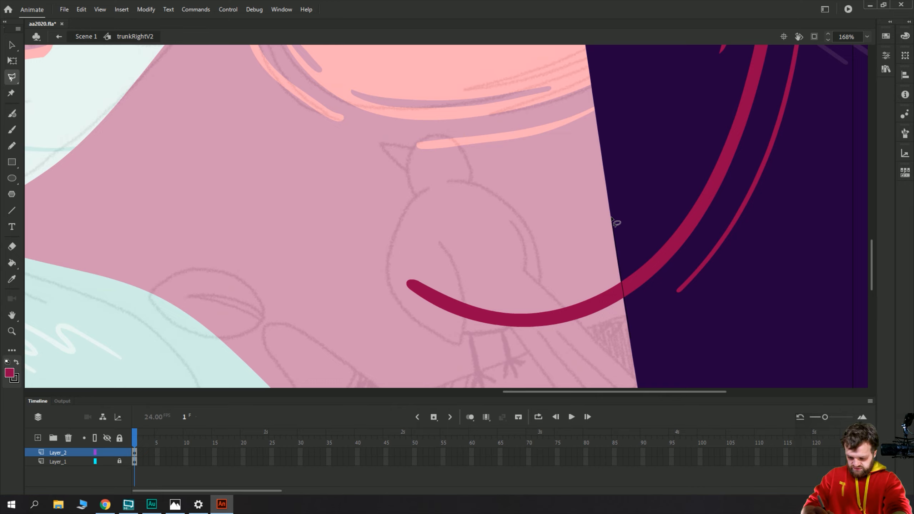
click(359, 226)
click(394, 359)
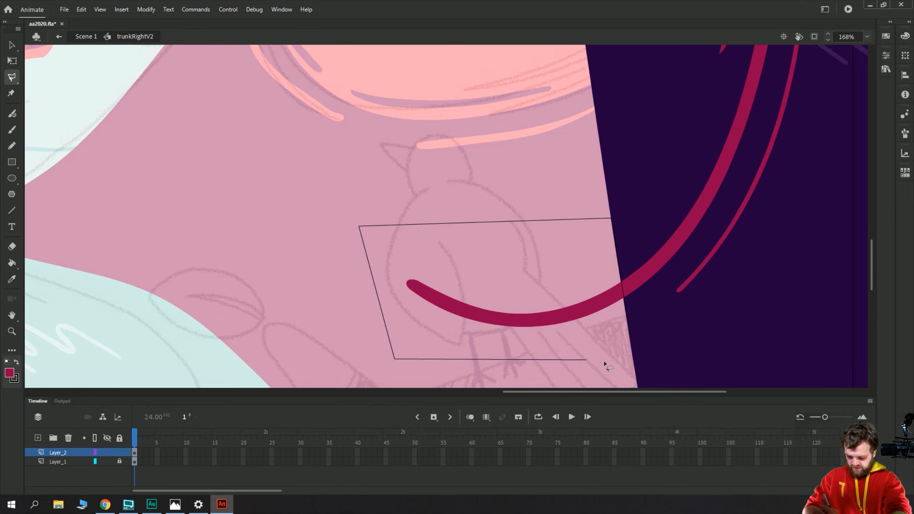
double_click(603, 365)
key(Delete)
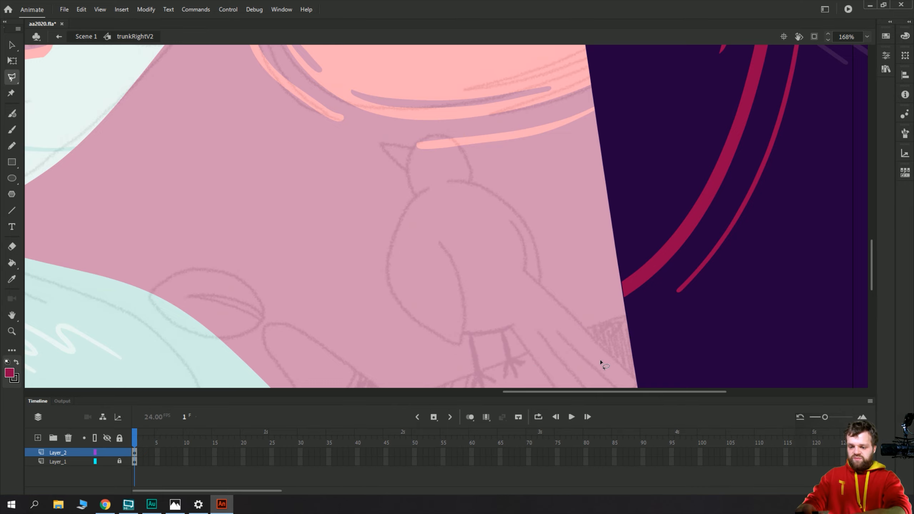
- Exit the trunkRightV2 symbol with the Selection tool and return to Scene 1
key(v)
key(ctrl+minus)
key(ctrl+minus)
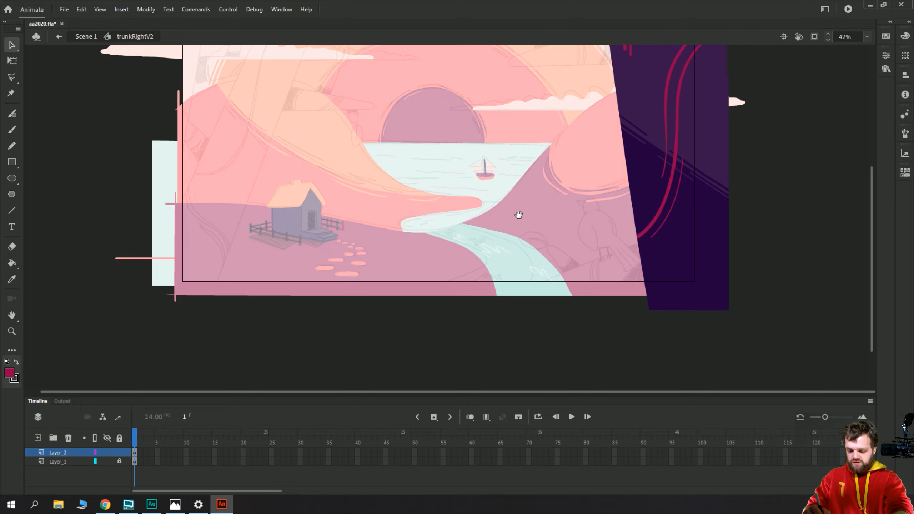
drag(518, 215, 487, 266)
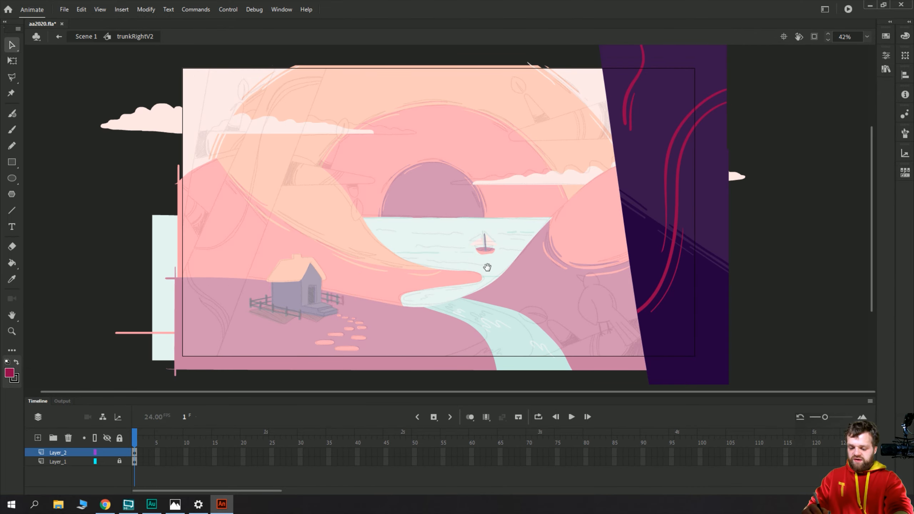
scroll(487, 267, down, 1)
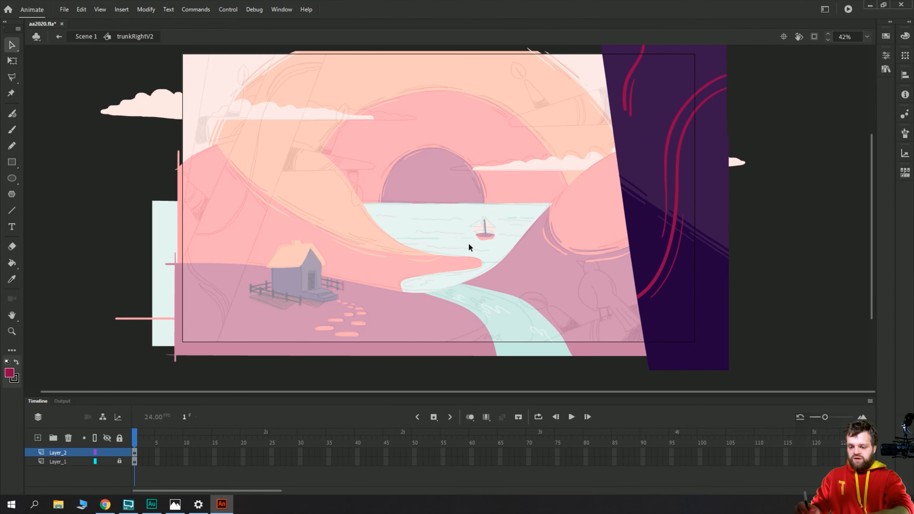
double_click(82, 232)
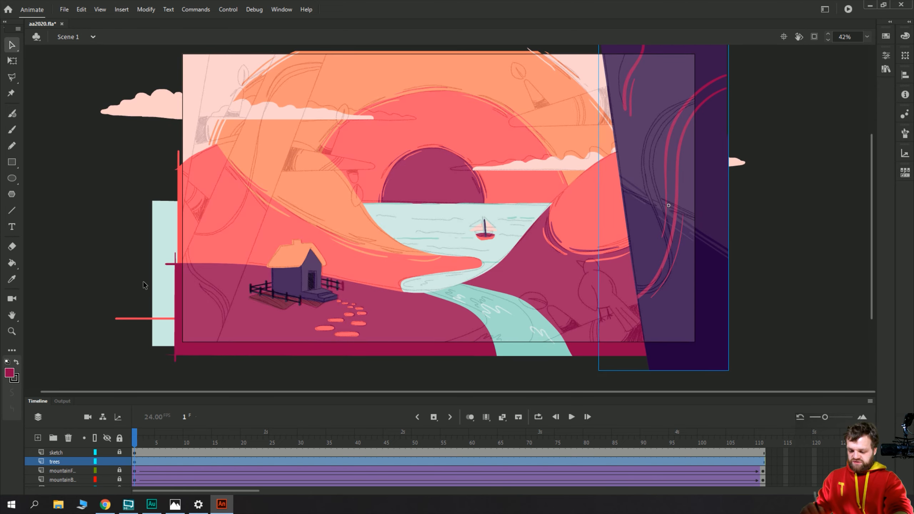
- Insert a keyframe for the right trunk at frame 24 of the trees layer
scroll(432, 189, up, 5)
scroll(423, 244, down, 3)
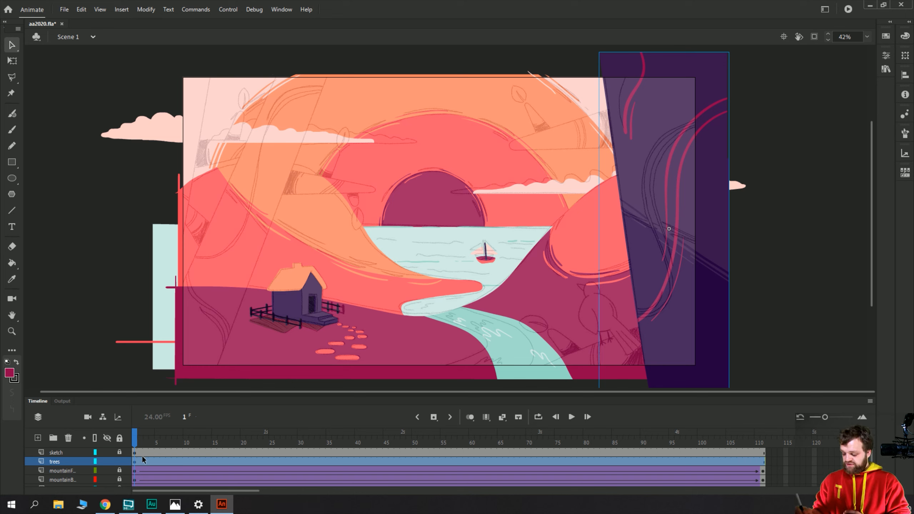
click(136, 462)
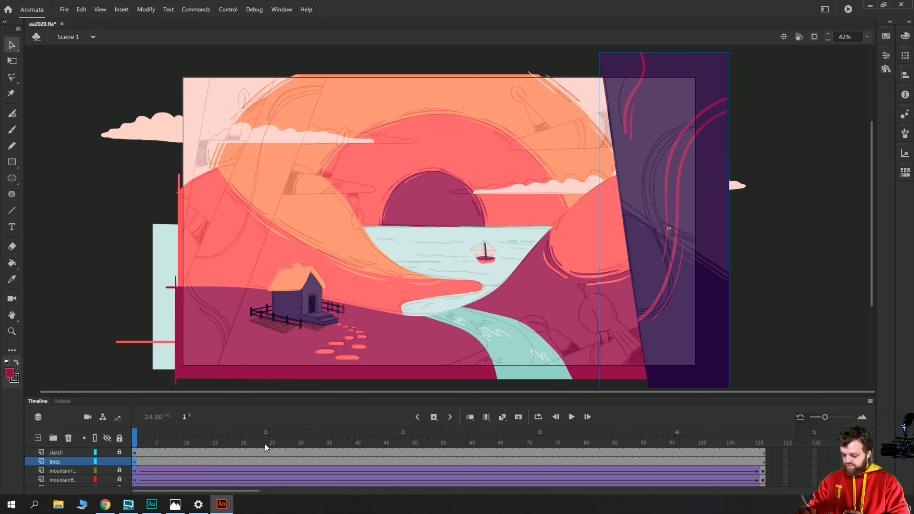
click(266, 461)
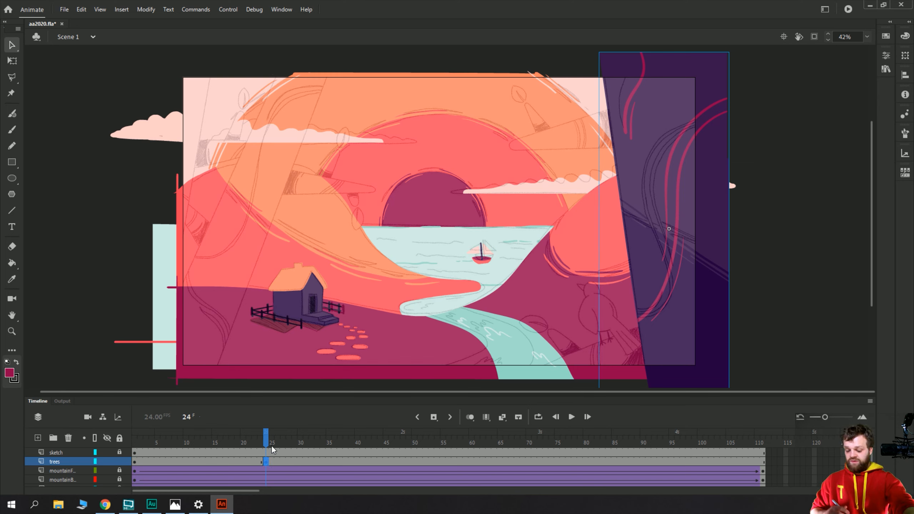
- On frame 1 of the trees layer, shift the trunk horizontally outward, farther off the stage, and create a classic tween to frame 24
click(137, 461)
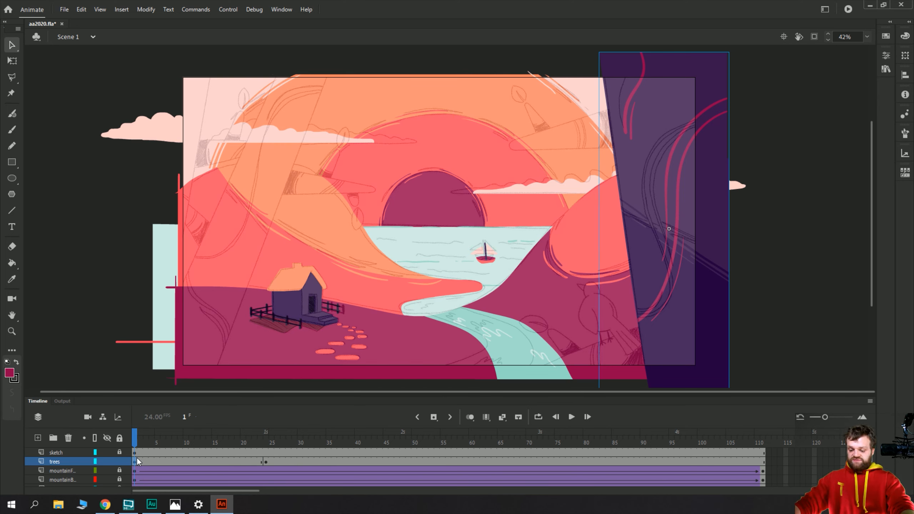
key(shift+Right)
key(shift+Right)
key(shift+Right)
key(shift+Right)
key(shift+Right)
key(shift+Right)
key(shift+Right)
key(shift+Right)
key(shift+Right)
key(shift+Right)
key(shift+Right)
key(shift+Right)
key(shift+Right)
key(shift+Right)
key(shift+Right)
key(shift+Right)
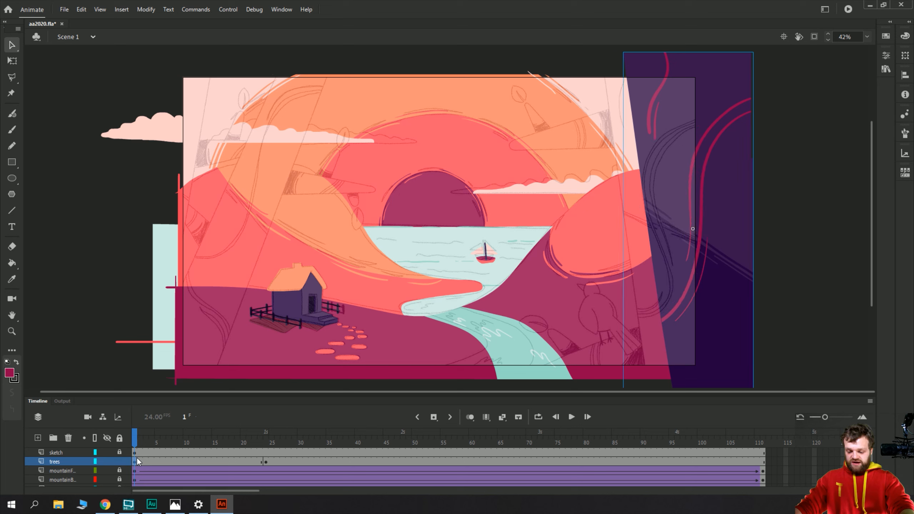
key(shift+Right)
key(shift+Right)
key(shift+Right)
key(shift+Right)
key(shift+Right)
key(shift+Right)
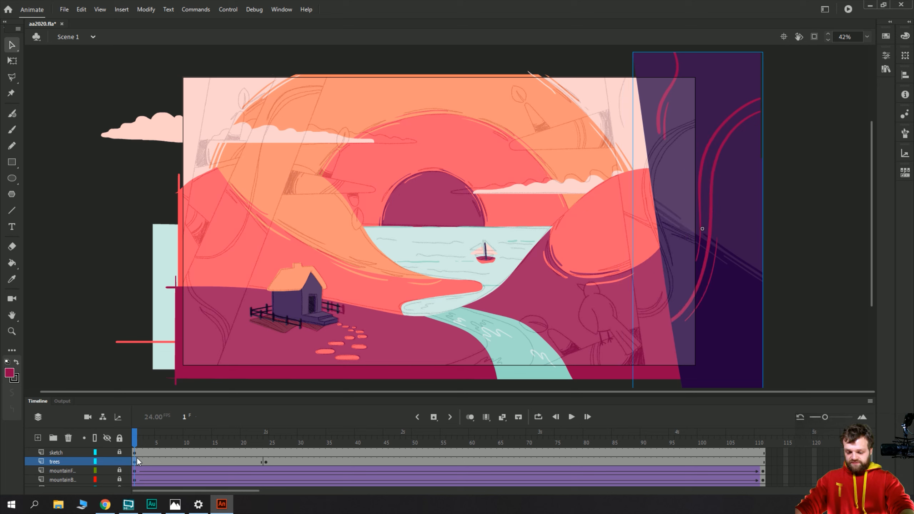
right_click(178, 461)
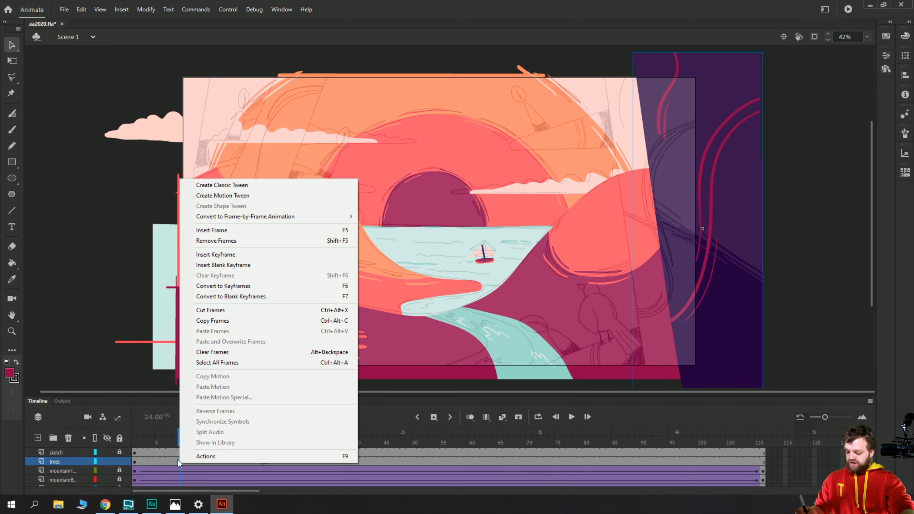
click(196, 185)
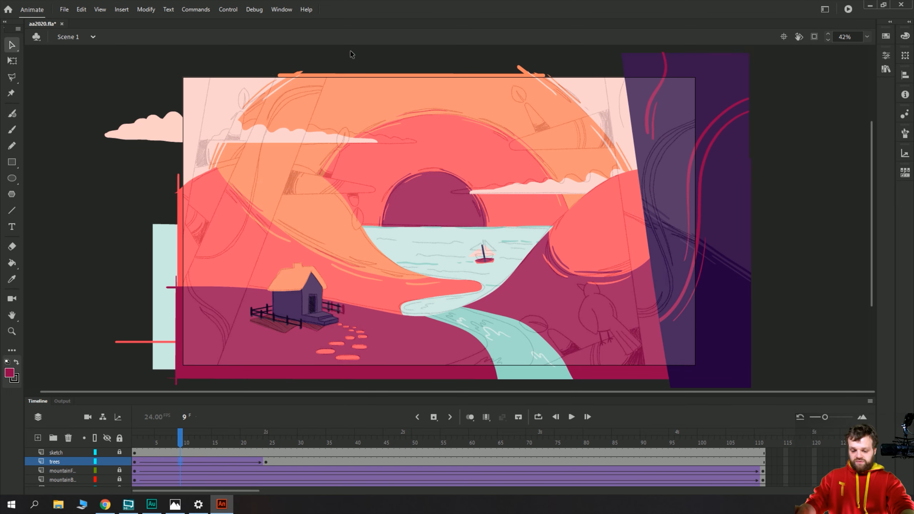
- Try to set the trees tween's ease effect to the Quart preset of Ease In Out
click(885, 55)
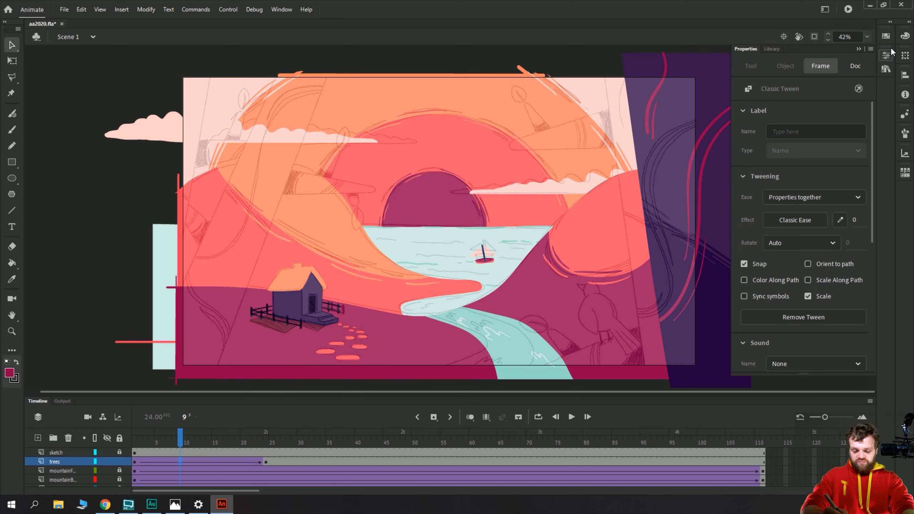
scroll(873, 109, down, 1)
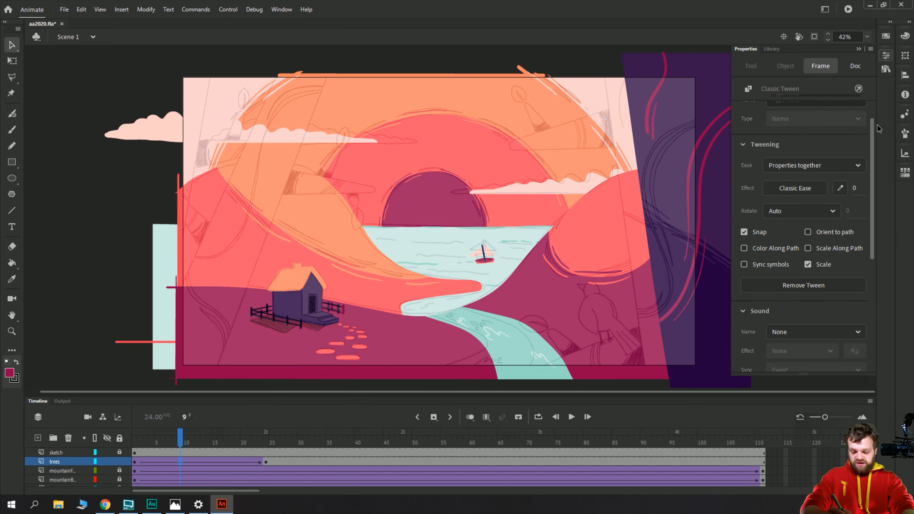
click(773, 187)
click(561, 269)
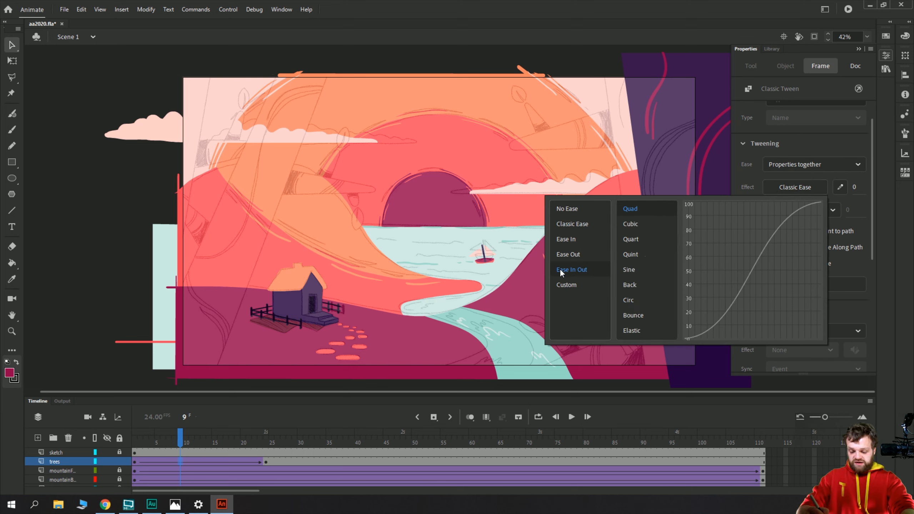
click(627, 240)
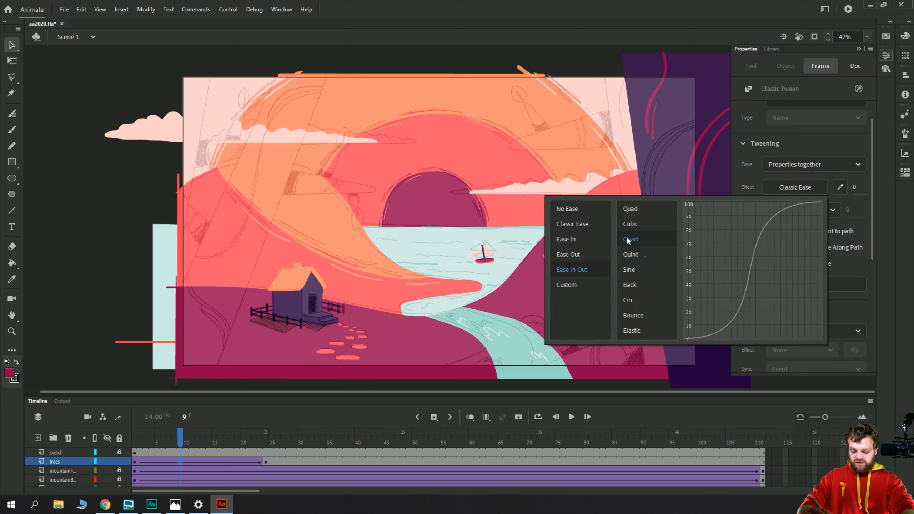
- Play the trunk's slide-in animation from frame 1 several times to check its easing
click(136, 454)
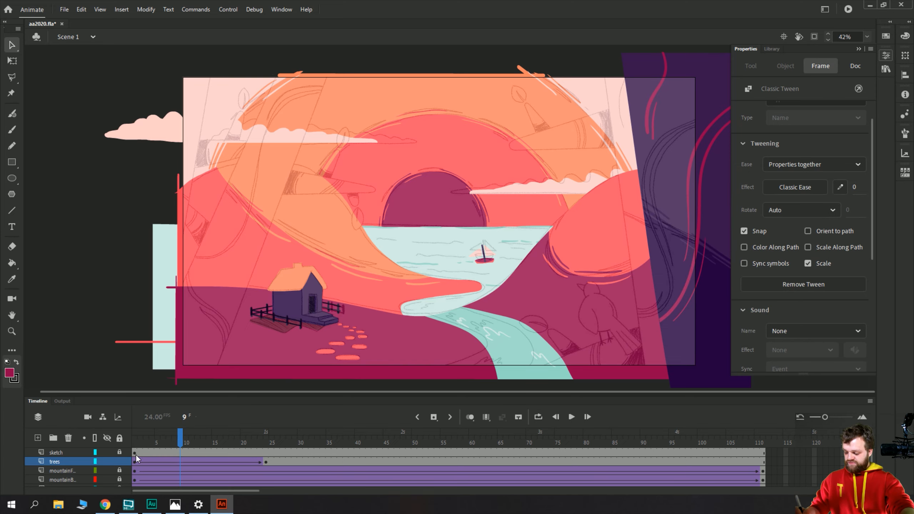
click(134, 455)
key(Return)
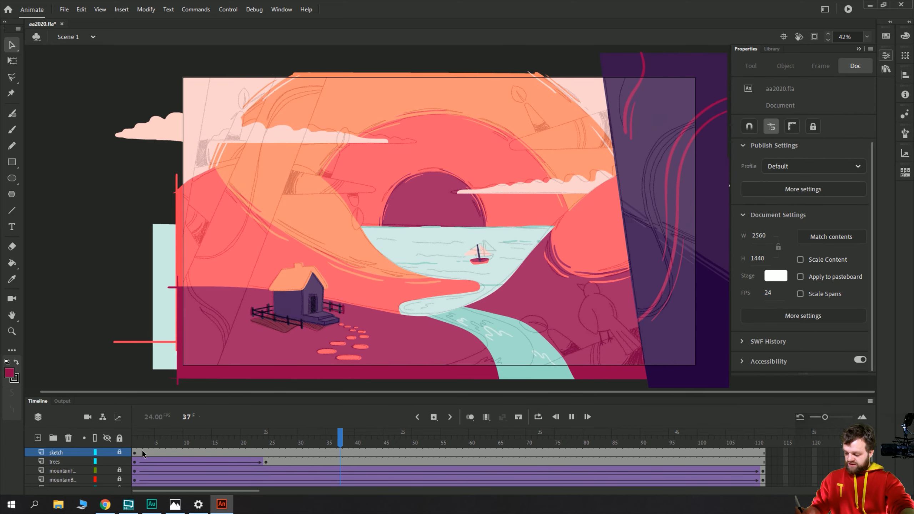
click(135, 455)
key(Return)
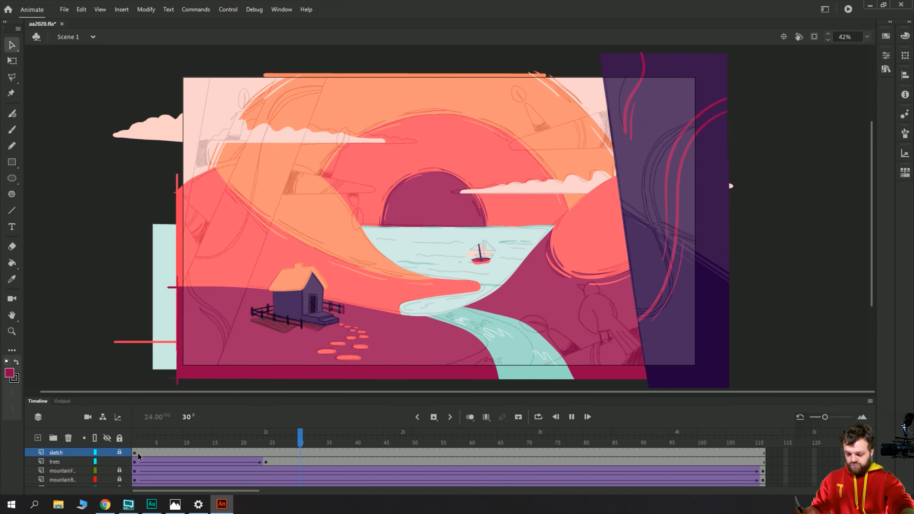
click(136, 453)
key(Return)
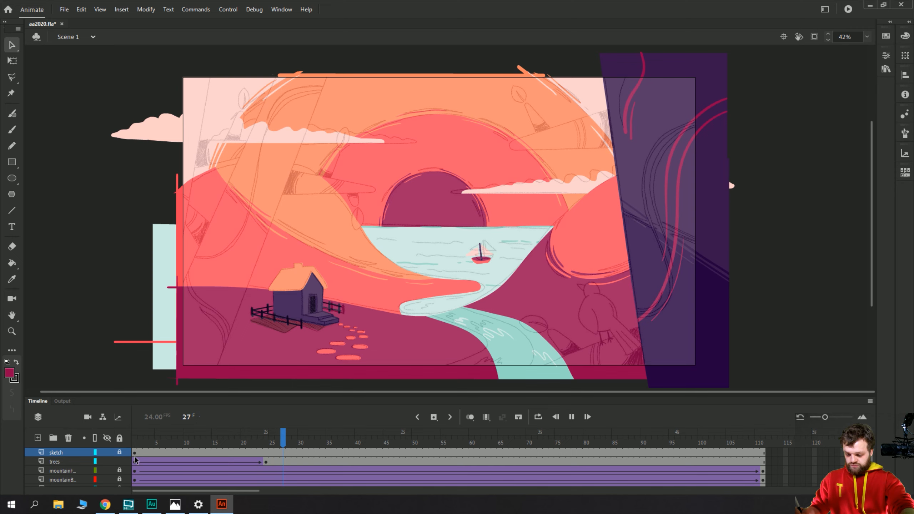
- Set the trees layer's classic tween ease effect to the Quad preset of Ease In Out
click(146, 462)
click(886, 56)
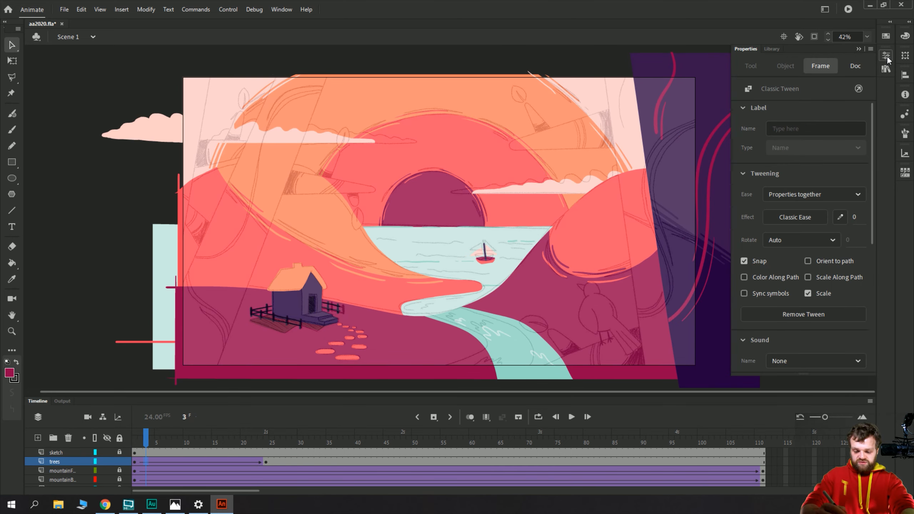
click(770, 216)
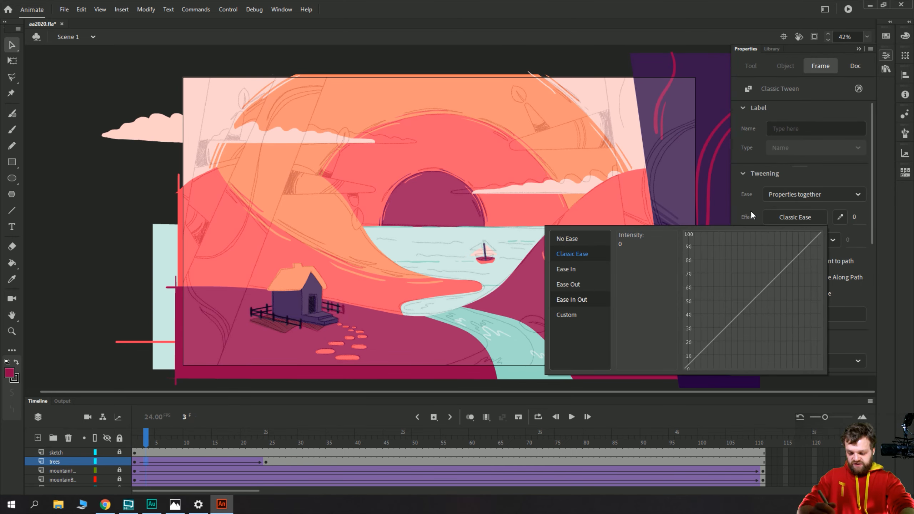
mouse_move(573, 265)
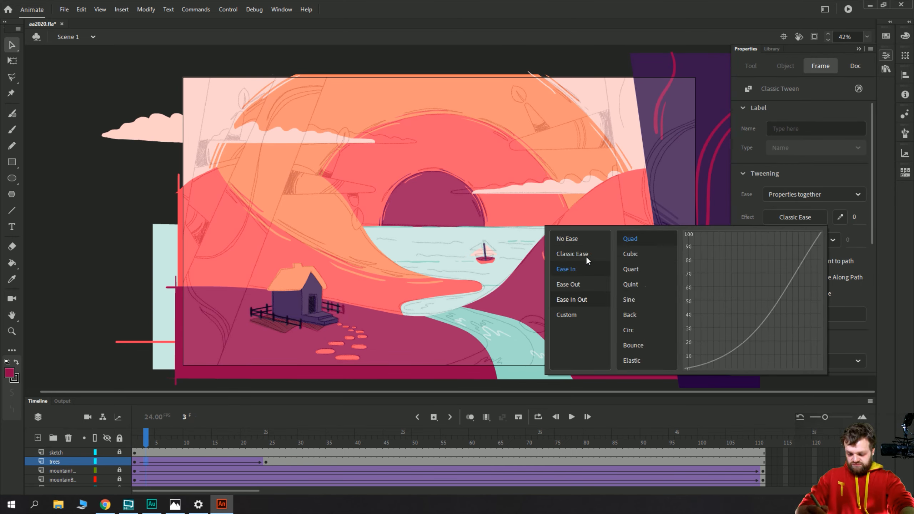
click(631, 239)
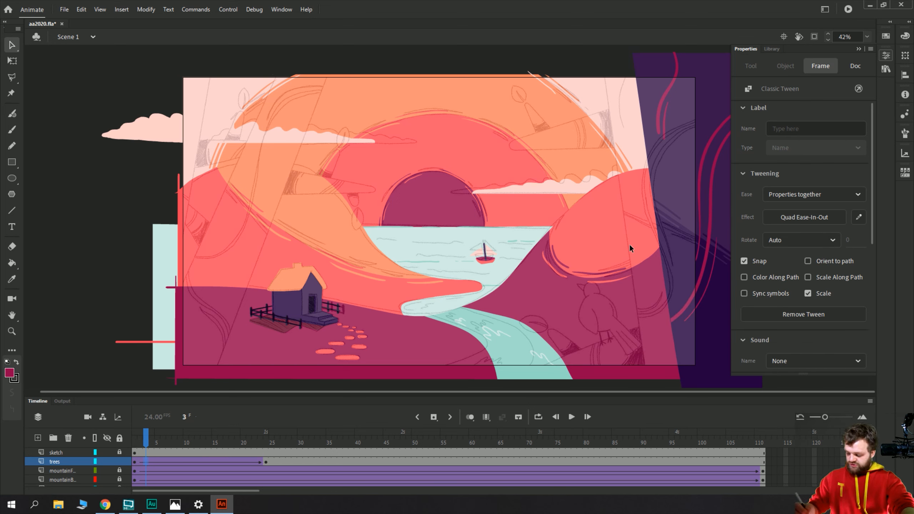
- Play the animation from frame 1 several times to check the trunk's slide-in with the new easing
click(134, 452)
key(Return)
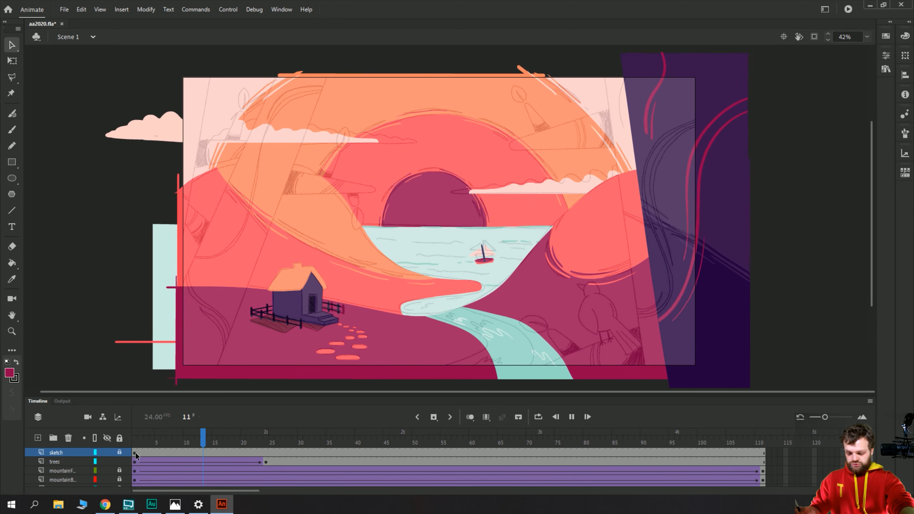
click(137, 450)
key(Return)
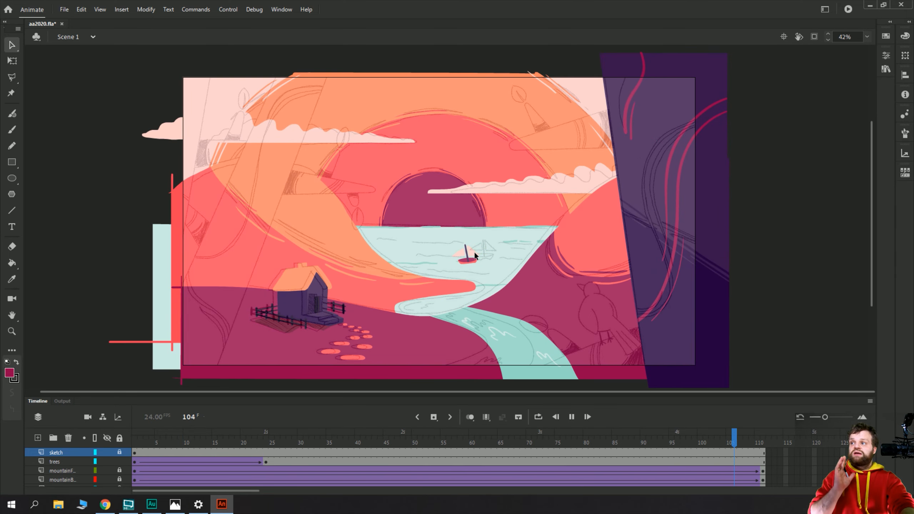
click(136, 461)
key(Return)
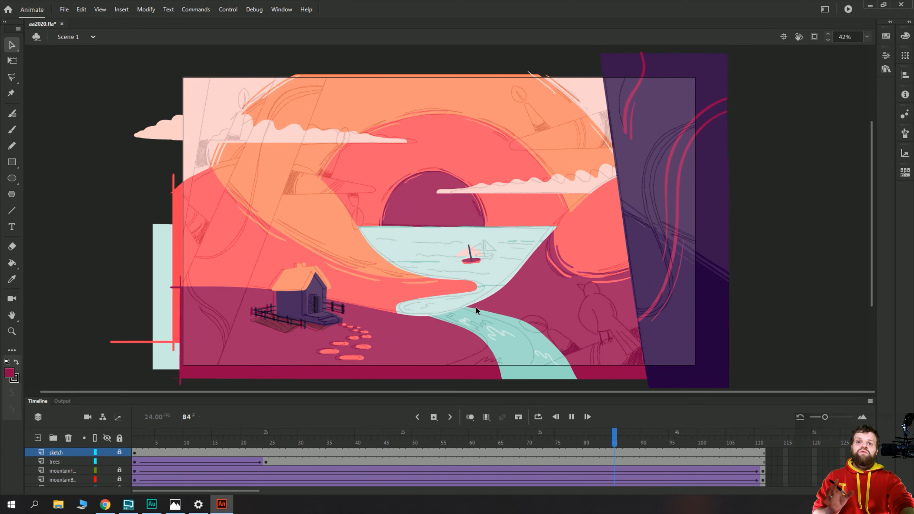
click(136, 455)
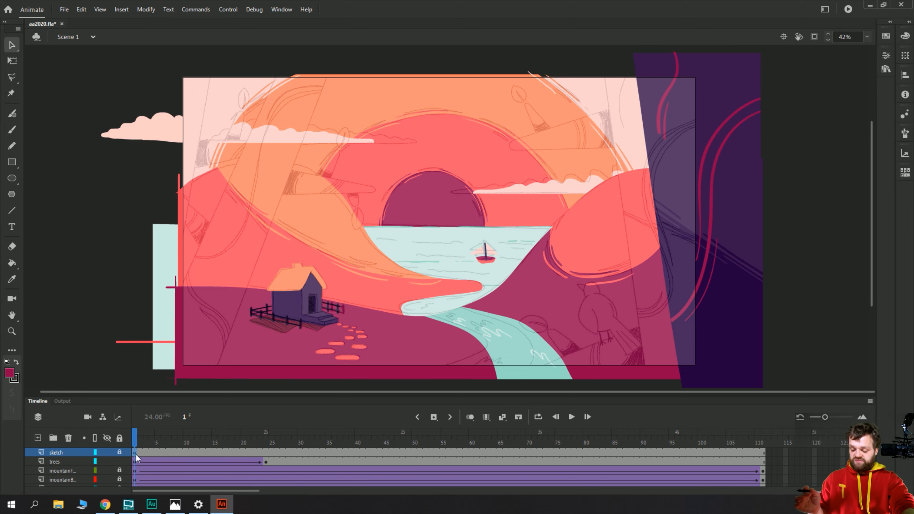
key(Return)
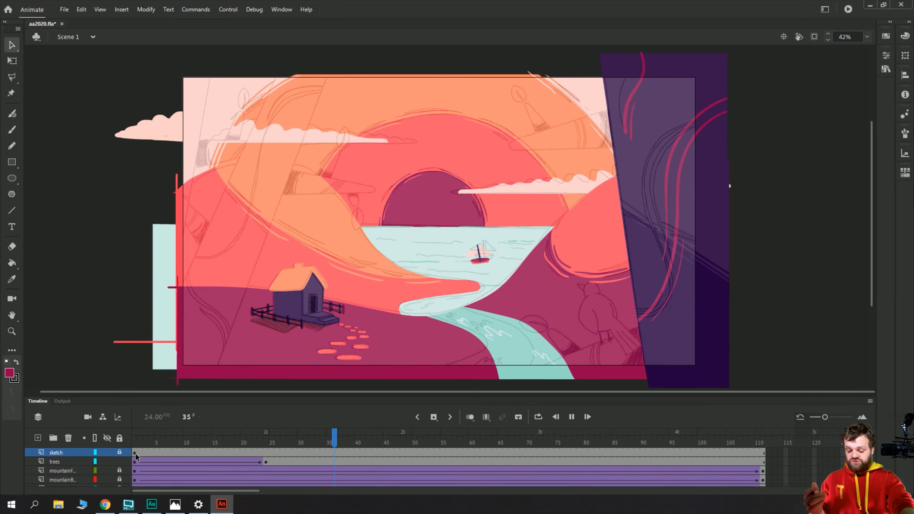
key(Return)
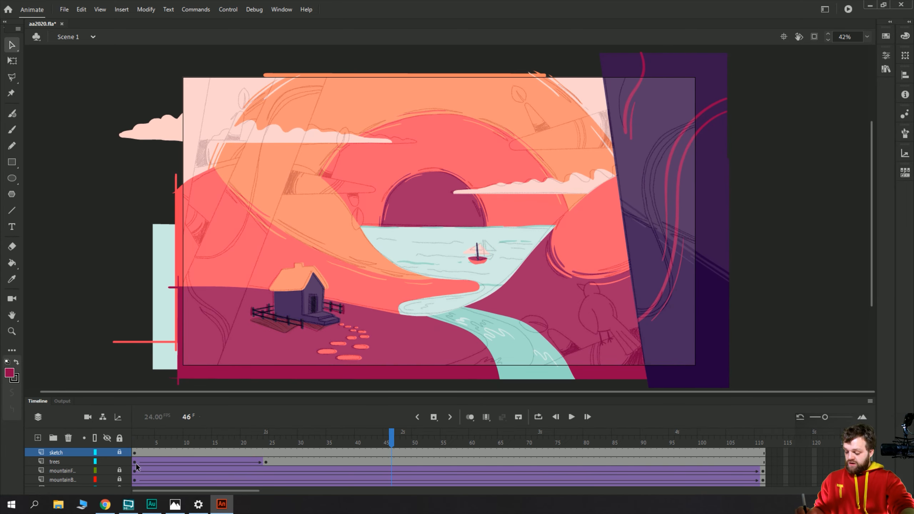
click(136, 463)
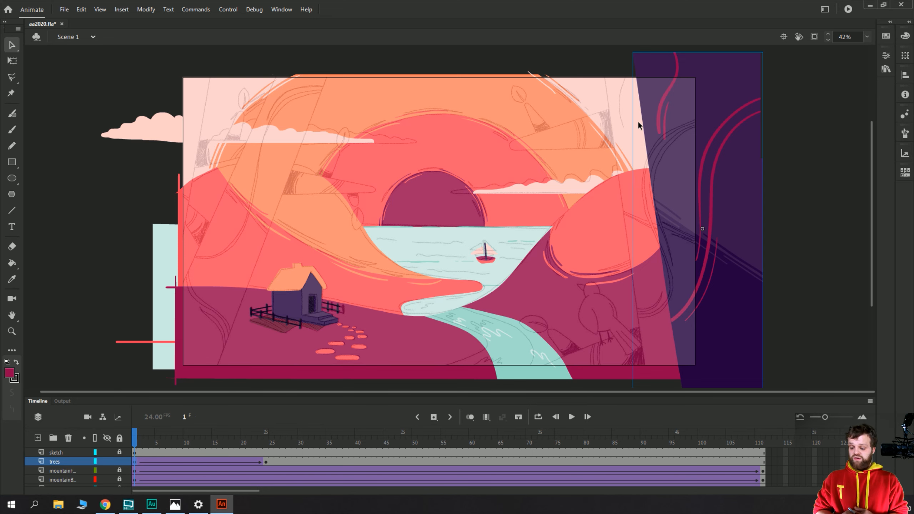
double_click(696, 63)
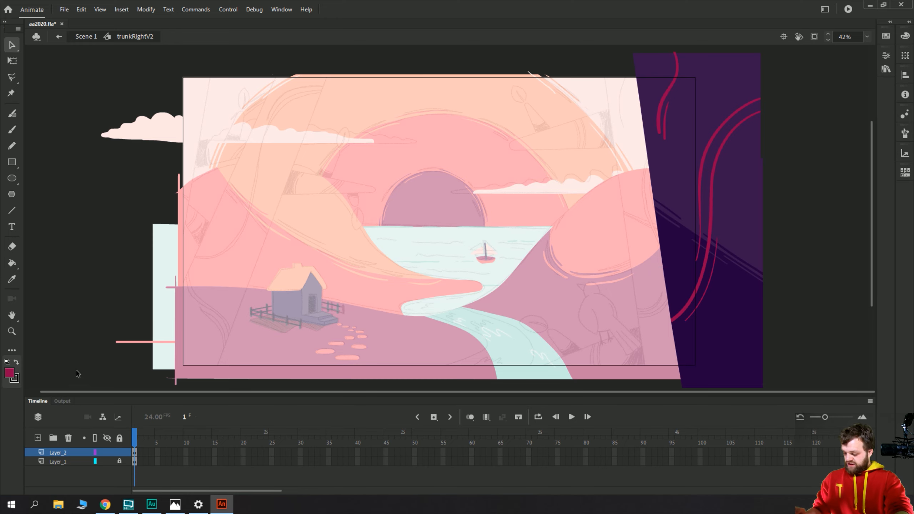
double_click(64, 358)
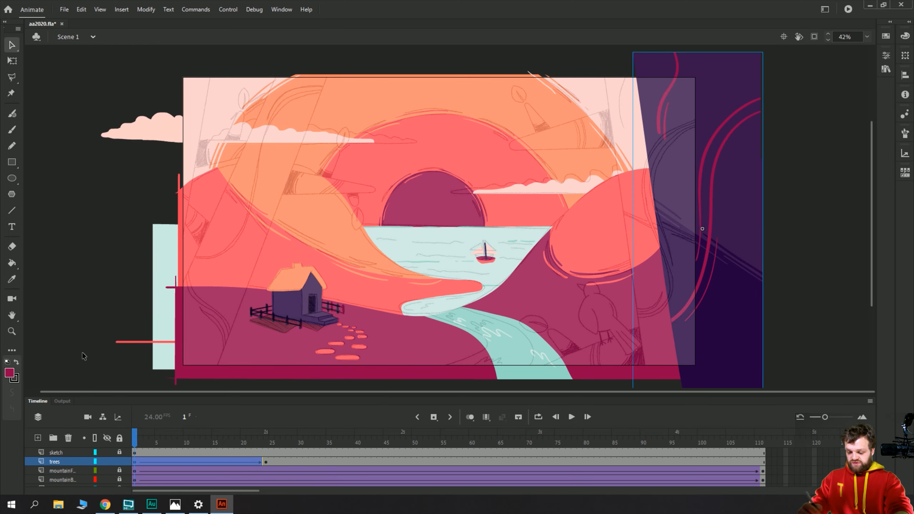
- At frame 24 of the trees layer, open the right trunk's symbol for editing in place and check its layers
click(266, 462)
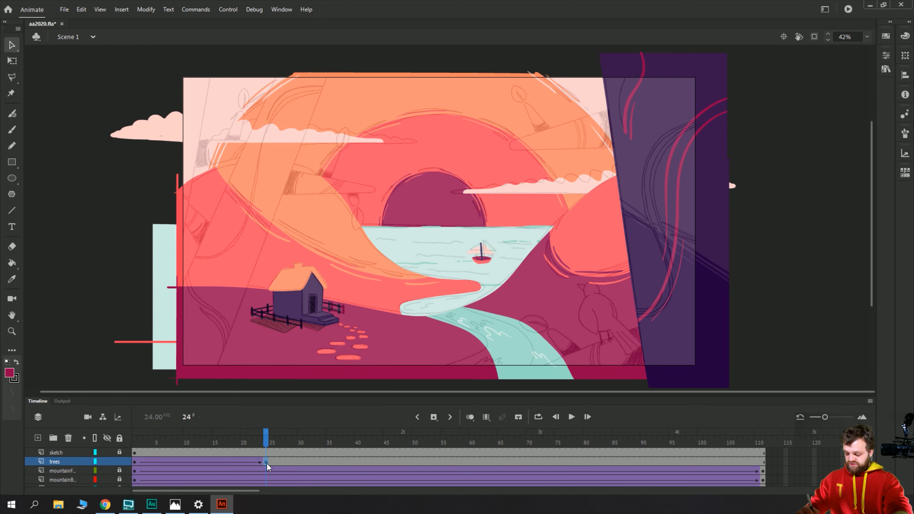
double_click(698, 65)
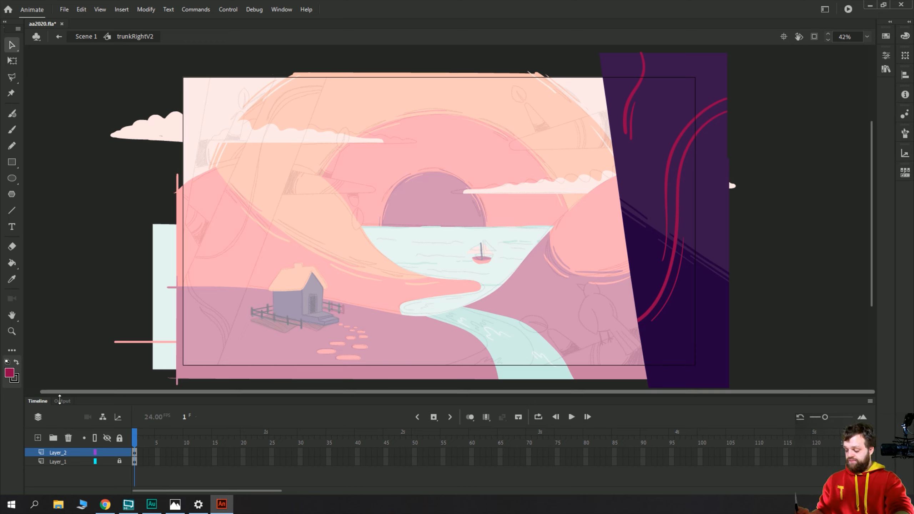
click(57, 461)
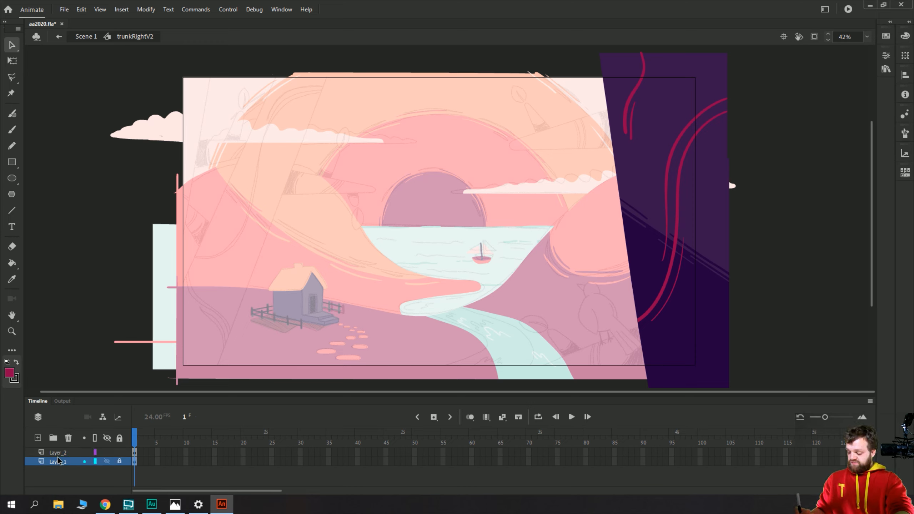
click(58, 453)
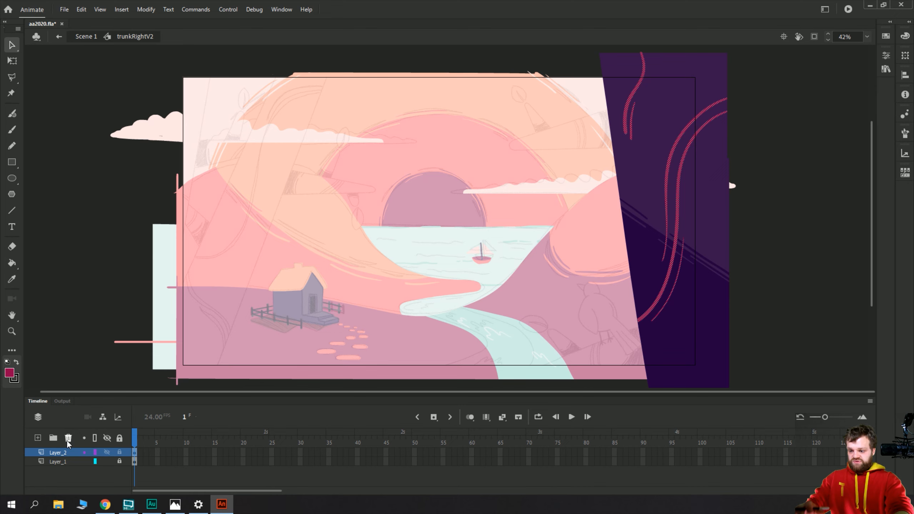
- Convert all the artwork inside trunkRightV2 to a graphic symbol named trunkRightInner, and move the empty Layer_1 above Layer_2
key(ctrl+minus)
drag(652, 373, 445, 62)
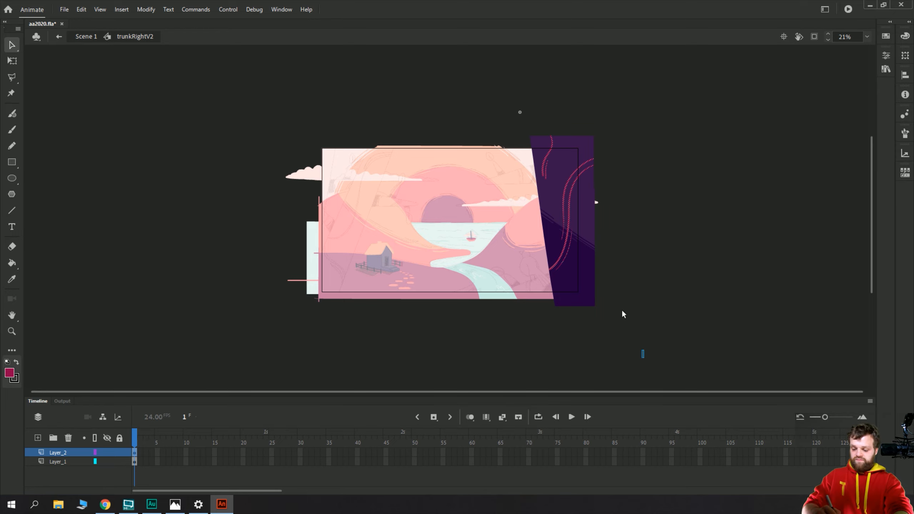
drag(644, 358, 475, 69)
key(F8)
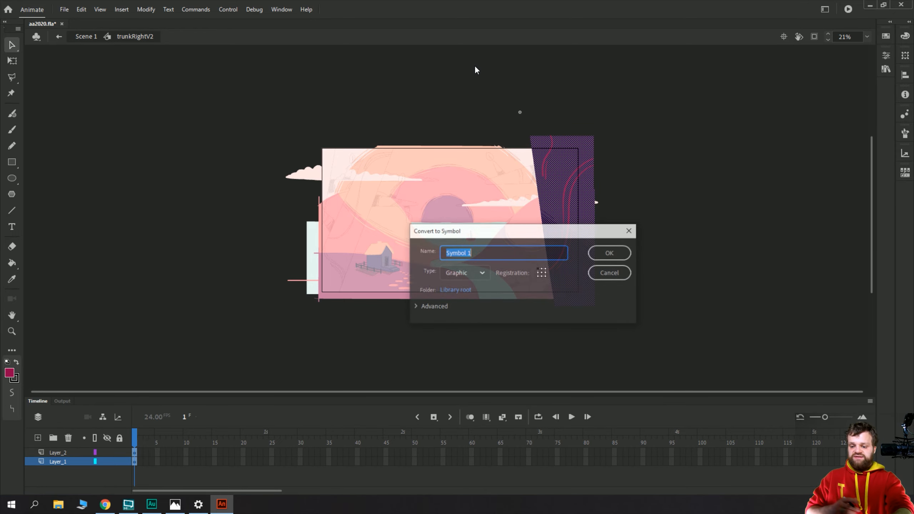
text(trunkRightInner)
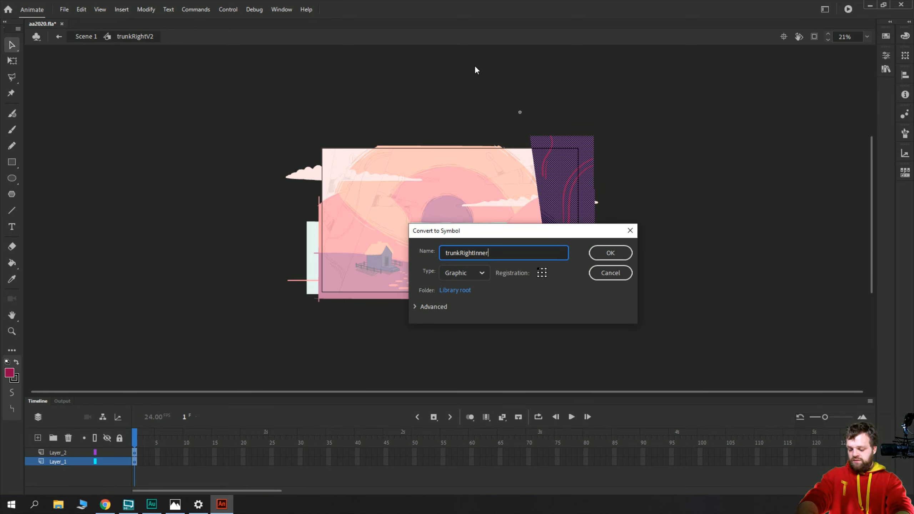
key(Return)
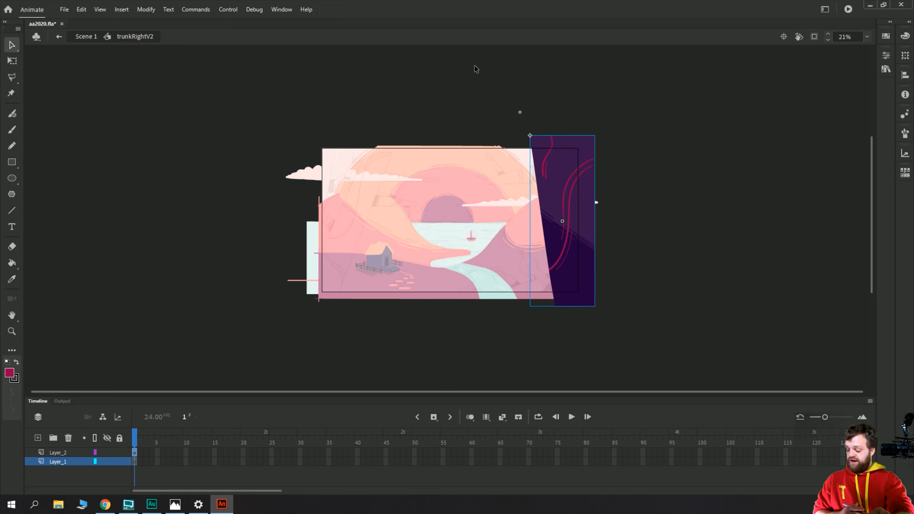
drag(58, 463, 59, 450)
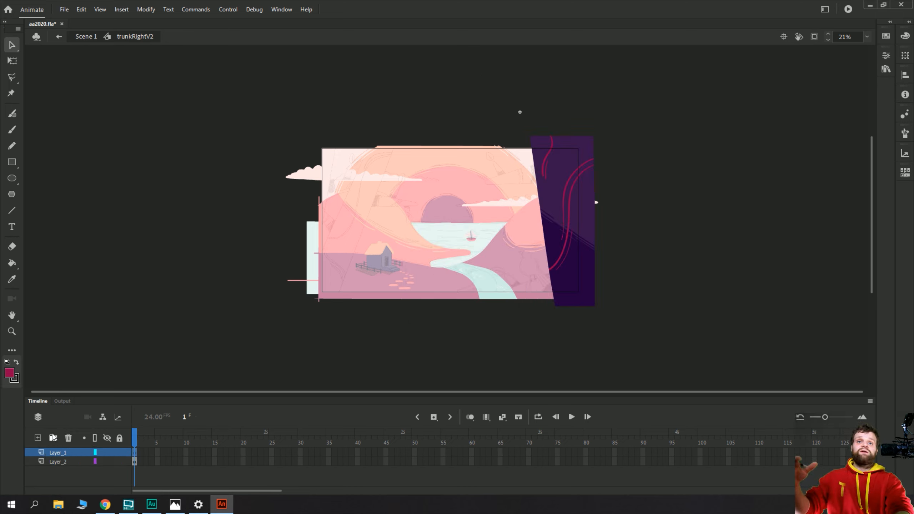
- With the canvas rotated, brush the closed outline of the sketched tapering branch in the dark purple swatch, overlapping the trunk's upper part
key(ctrl+equal)
key(ctrl+equal)
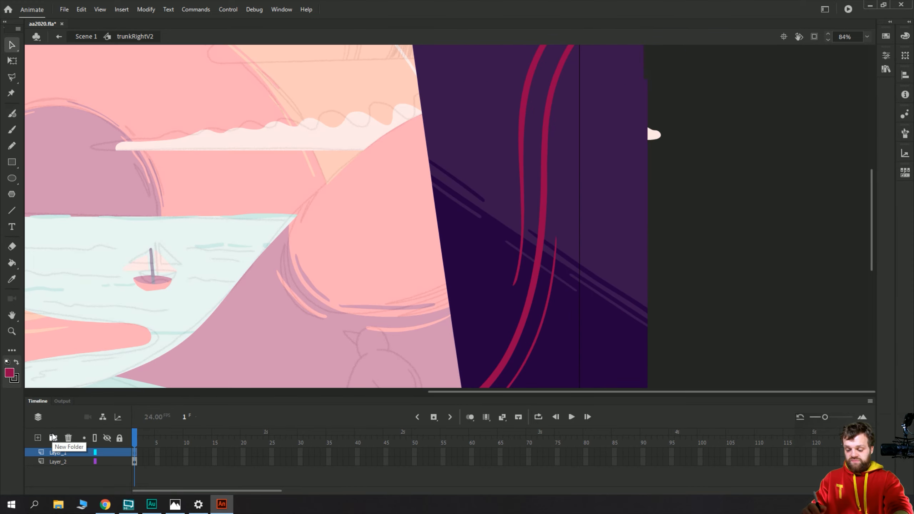
drag(276, 169, 492, 372)
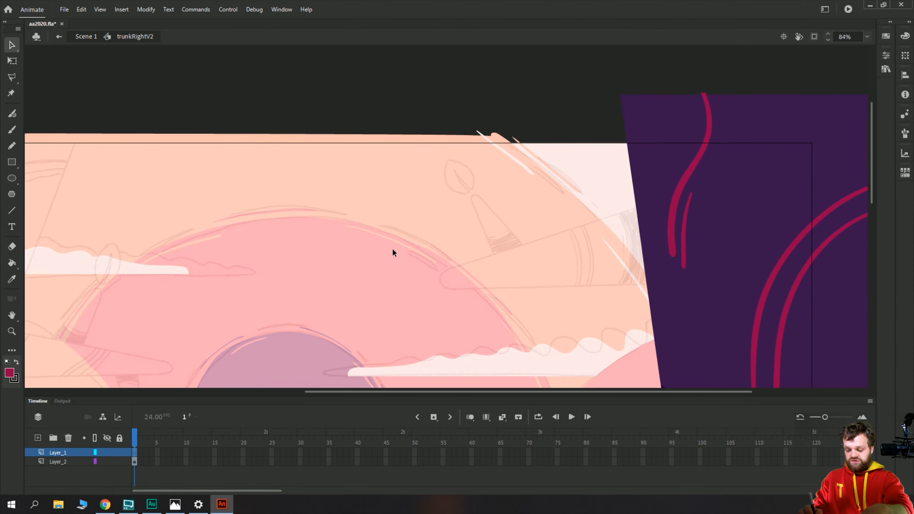
key(shift+h)
mouse_move(338, 280)
mouse_down()
mouse_move(355, 179)
mouse_move(385, 208)
mouse_move(463, 215)
mouse_move(520, 194)
mouse_up()
key(b)
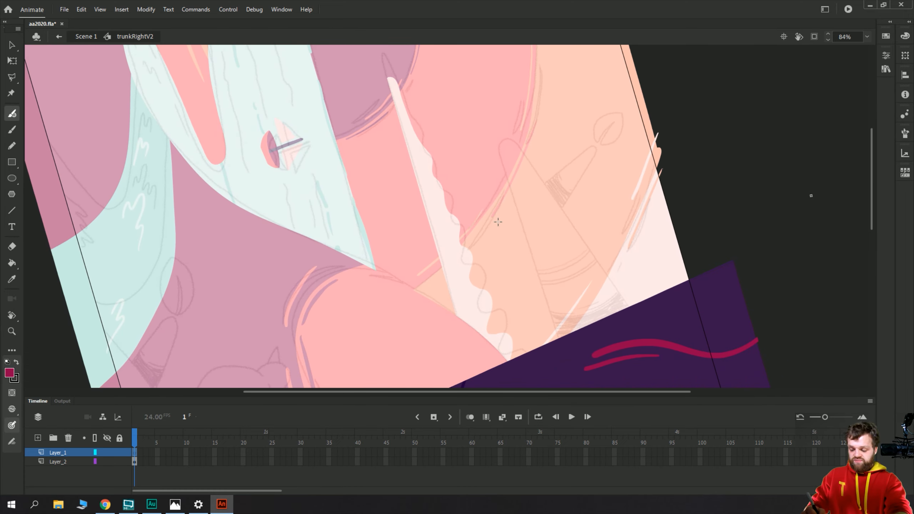
click(886, 36)
click(720, 62)
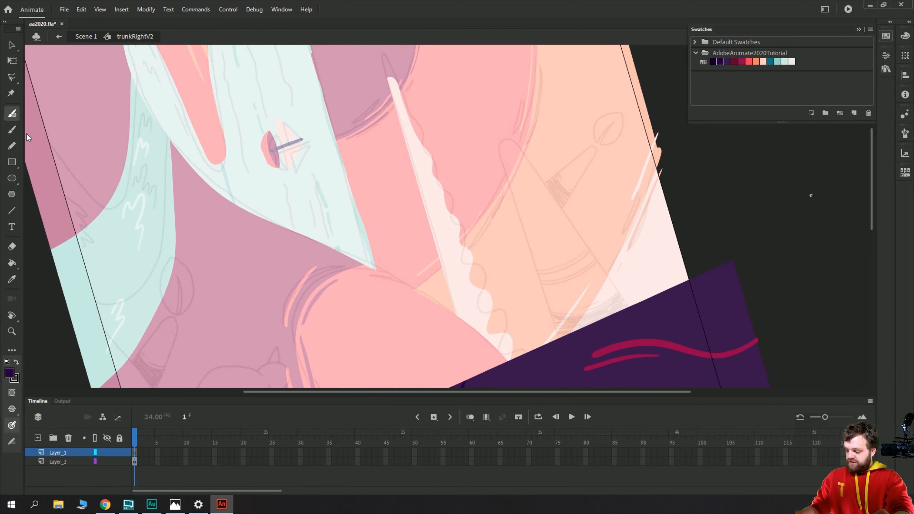
key(ctrl+z)
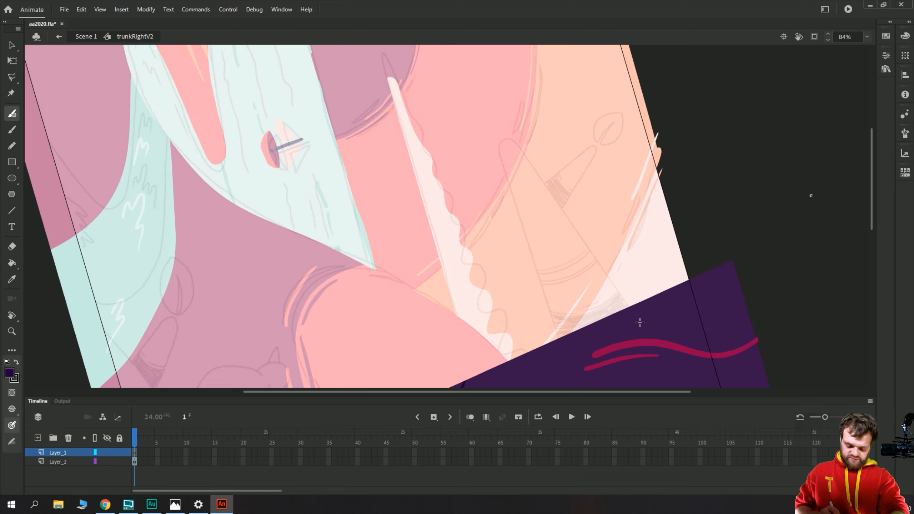
mouse_move(656, 355)
mouse_down()
mouse_move(555, 195)
mouse_move(502, 138)
mouse_move(498, 155)
mouse_move(560, 367)
mouse_move(635, 377)
mouse_move(654, 346)
mouse_up()
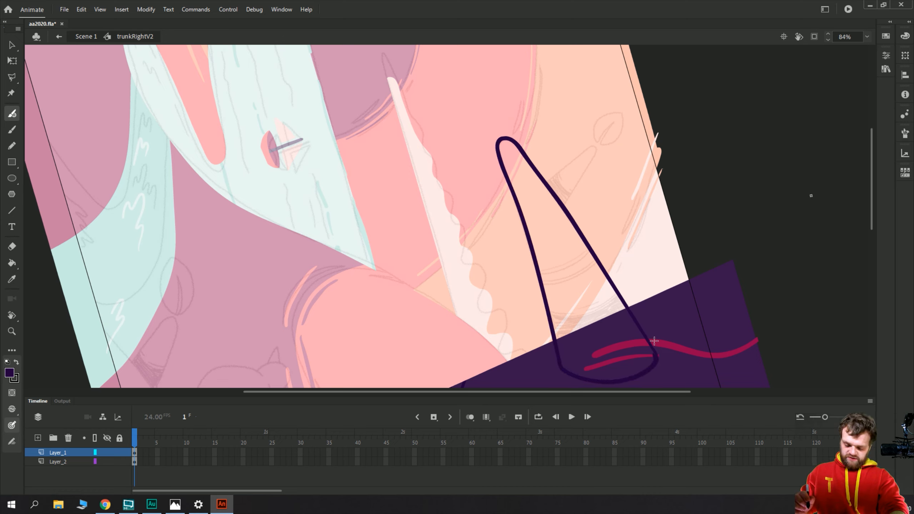
- Fill the branch outline with dark purple and straighten its left edge with a brush stroke
key(k)
click(541, 247)
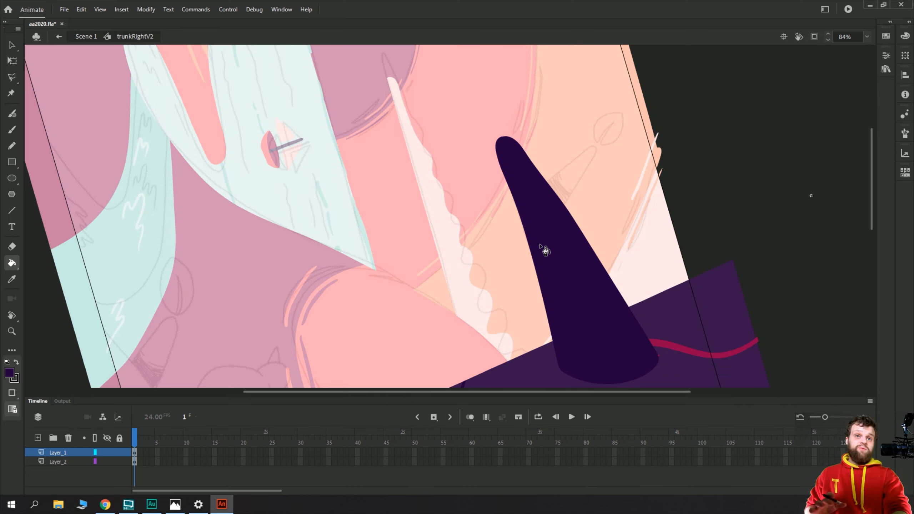
key(b)
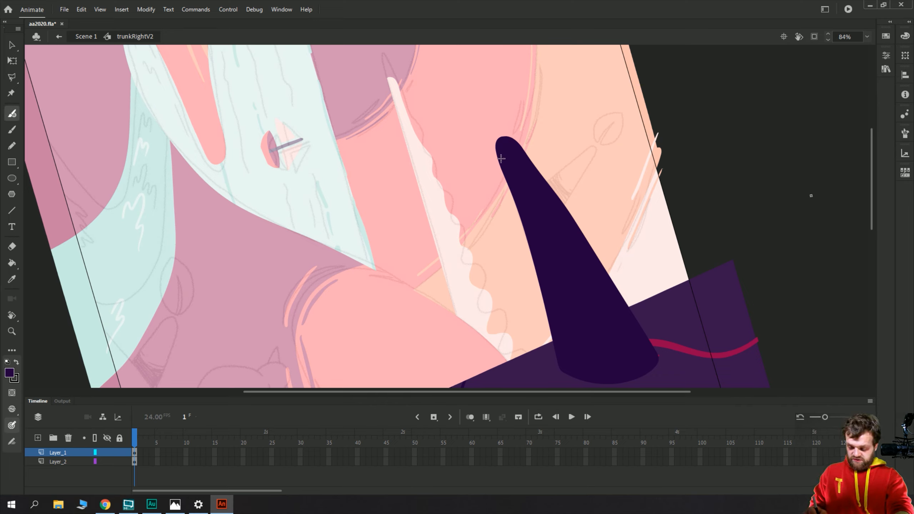
mouse_move(501, 159)
mouse_down()
mouse_move(559, 357)
mouse_move(513, 179)
mouse_up()
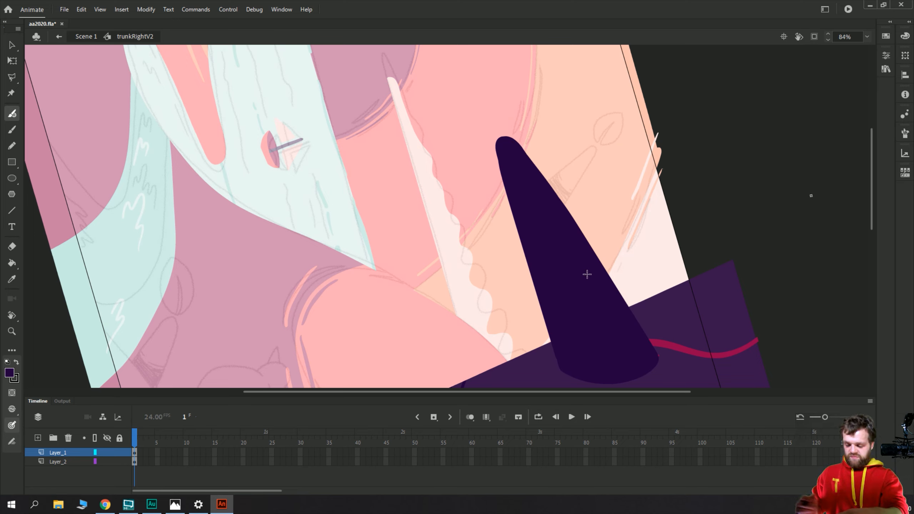
- Select the branch shape and move its layer, Layer_1, below Layer_2 so the branch sits behind the trunk
key(v)
click(524, 201)
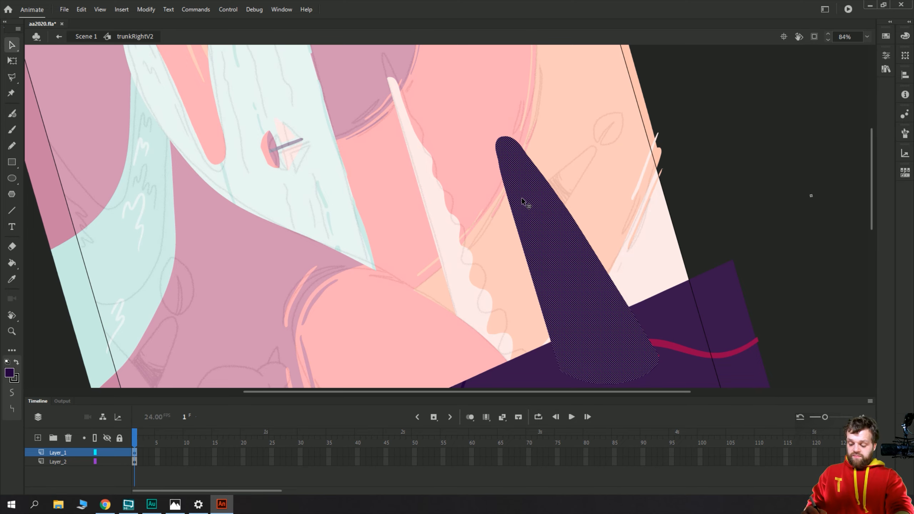
drag(54, 454, 55, 467)
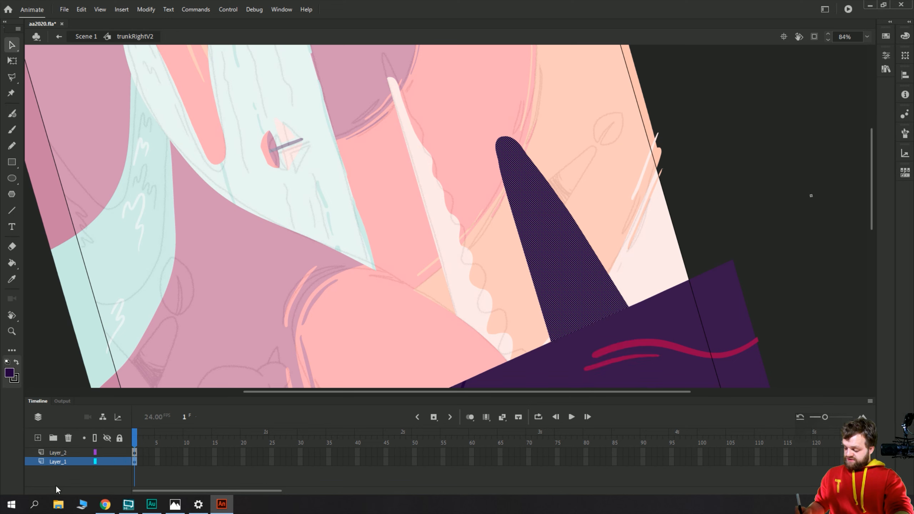
- Rename the upper layer to trunk and the branch's layer to branchTop
click(56, 455)
double_click(57, 453)
text(trunk)
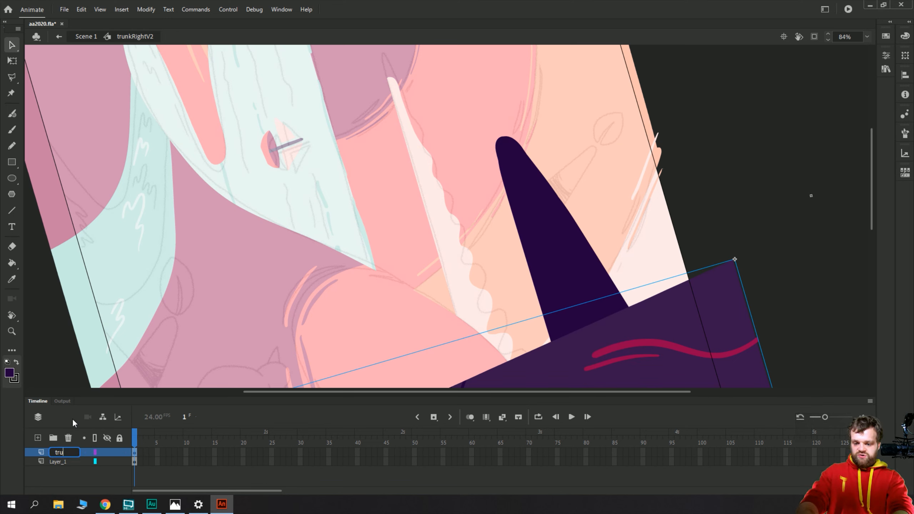
key(Return)
double_click(54, 463)
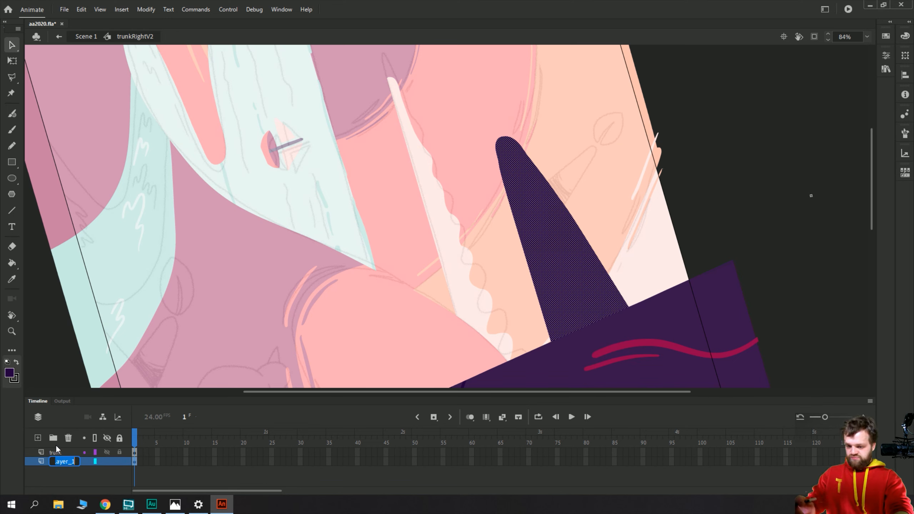
text(branchTop)
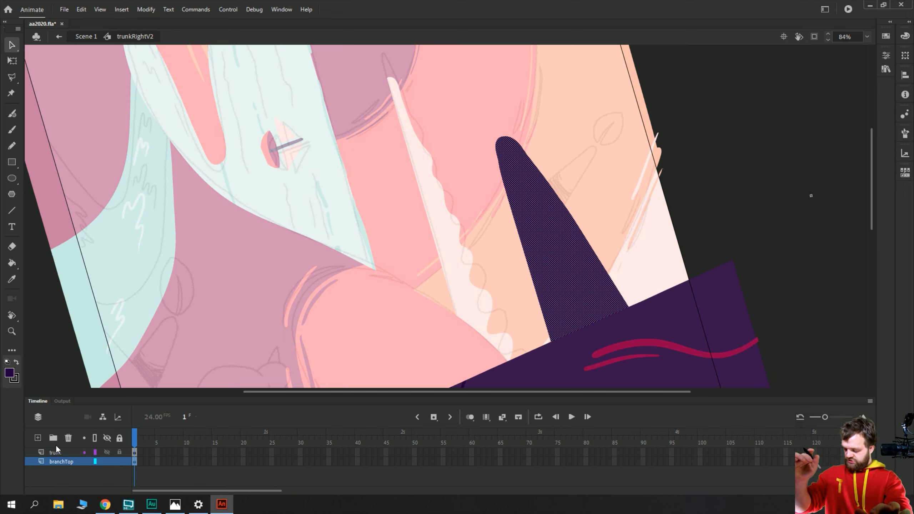
- Convert the selected branch shape to a graphic symbol named branchTop
key(F8)
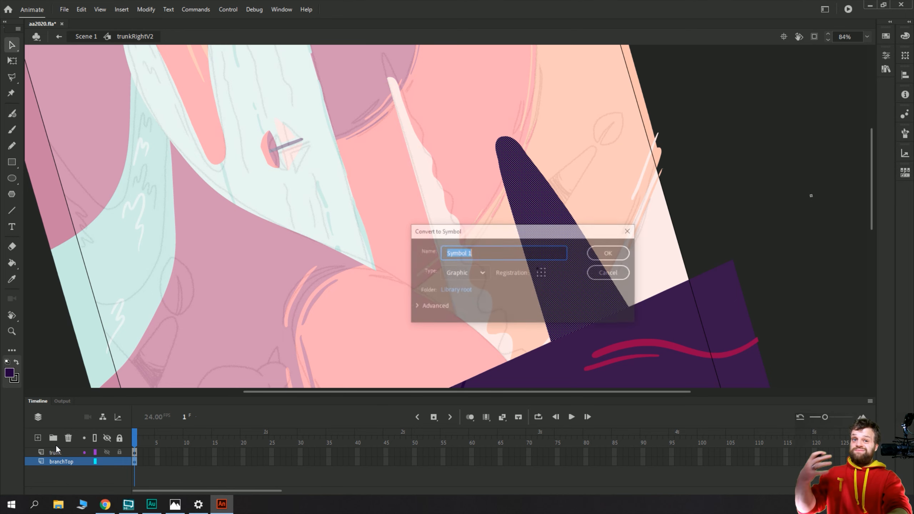
text(bra)
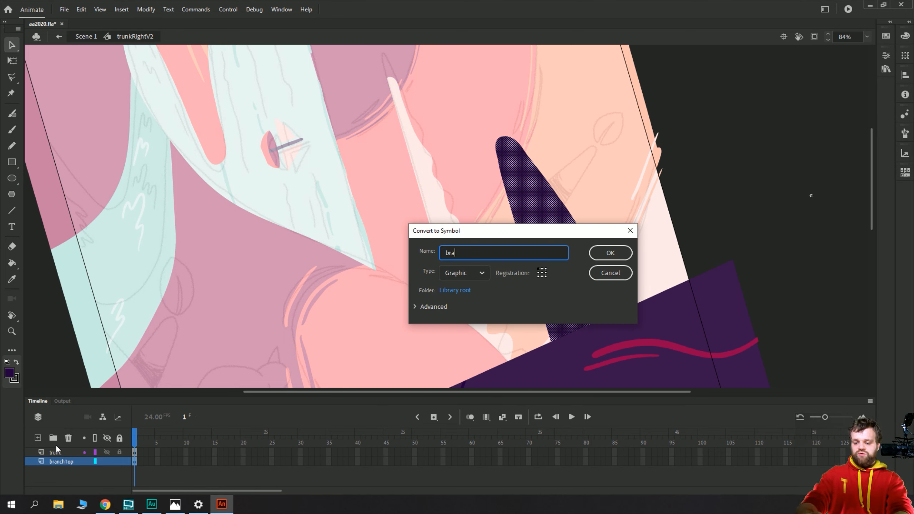
text(nchTop)
key(Return)
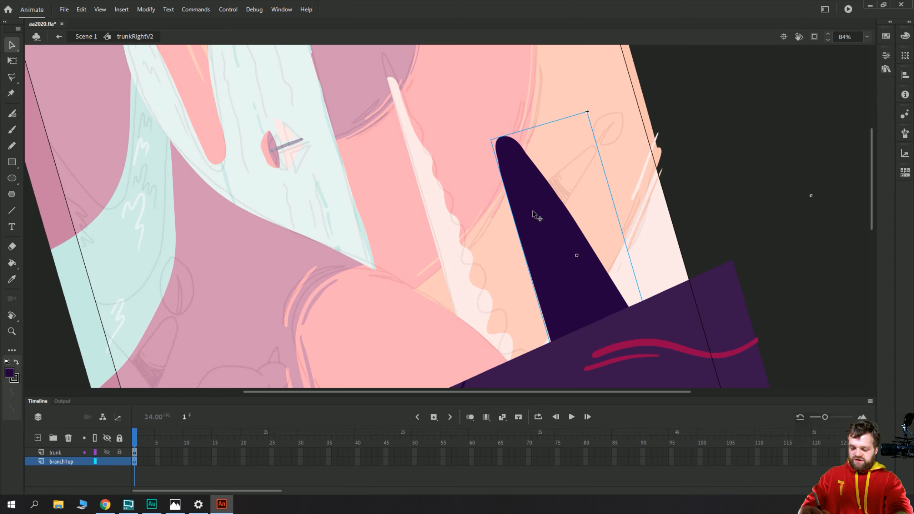
- Hide the trunk and branchTop layers to compare the sketch with AdobeAnimate2020.jpg in Photos, and return to Animate with both layers shown
click(108, 461)
click(107, 452)
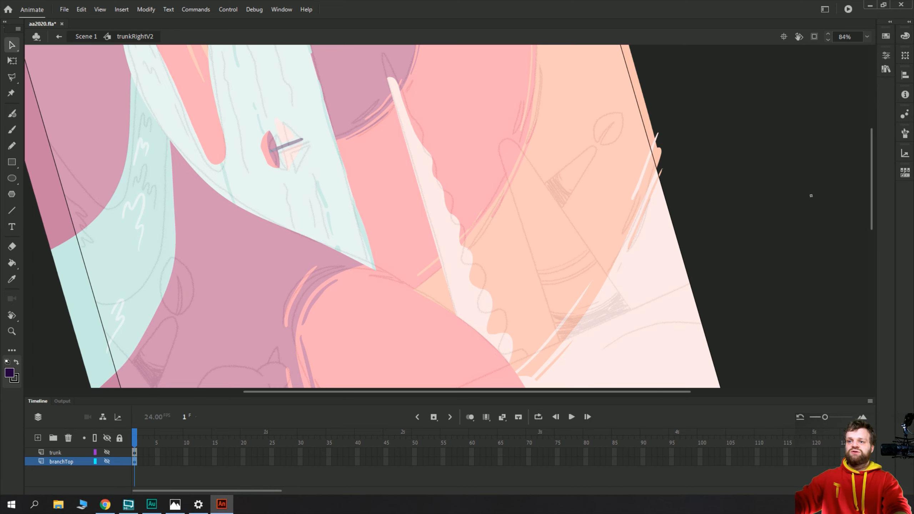
key(alt+Tab)
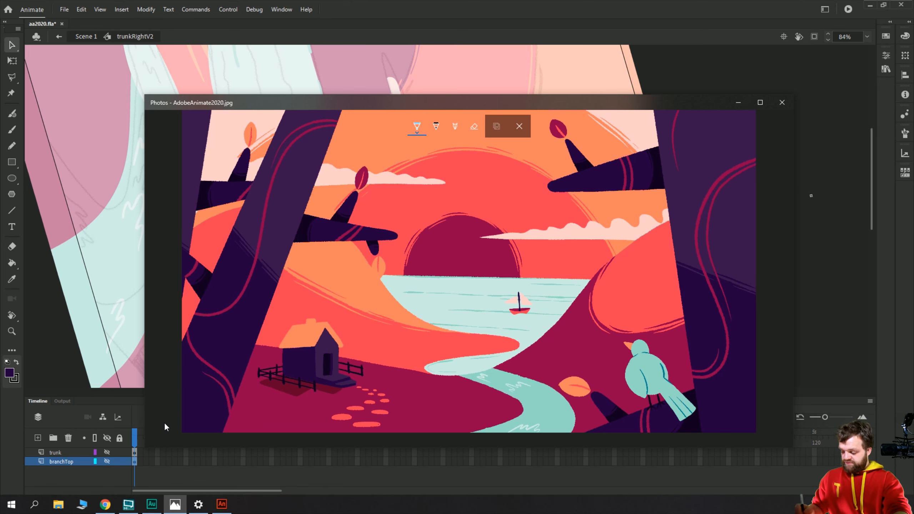
key(alt+Tab)
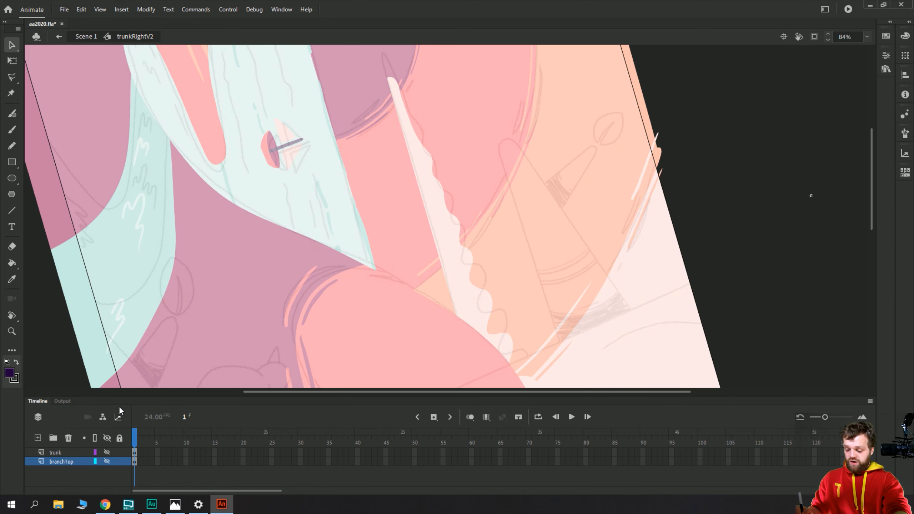
click(107, 461)
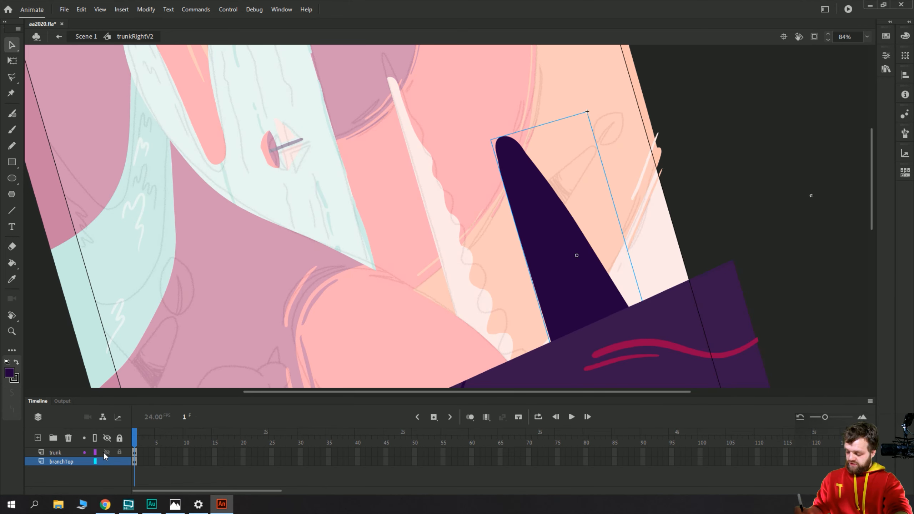
- Open branchTop for editing, select the branch shape with the darkest swatch, and limit the Fluid Brush to painting inside the selection
double_click(536, 237)
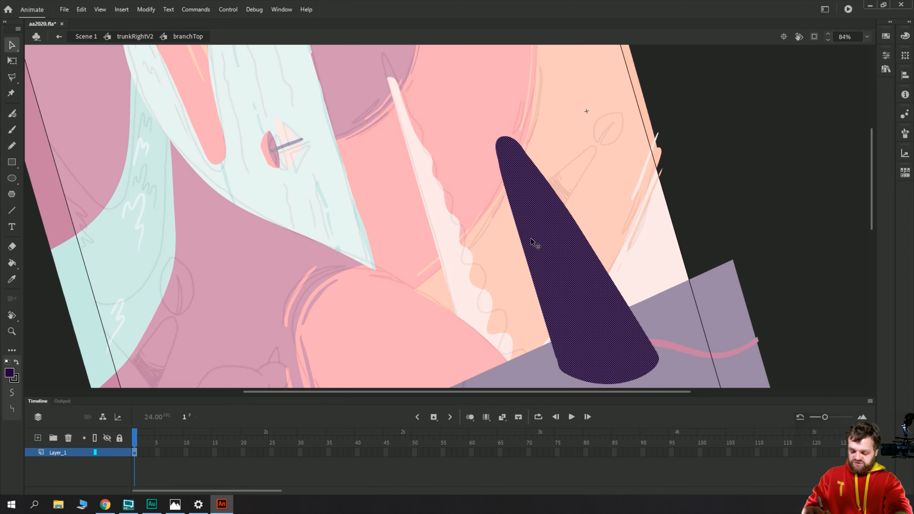
click(379, 257)
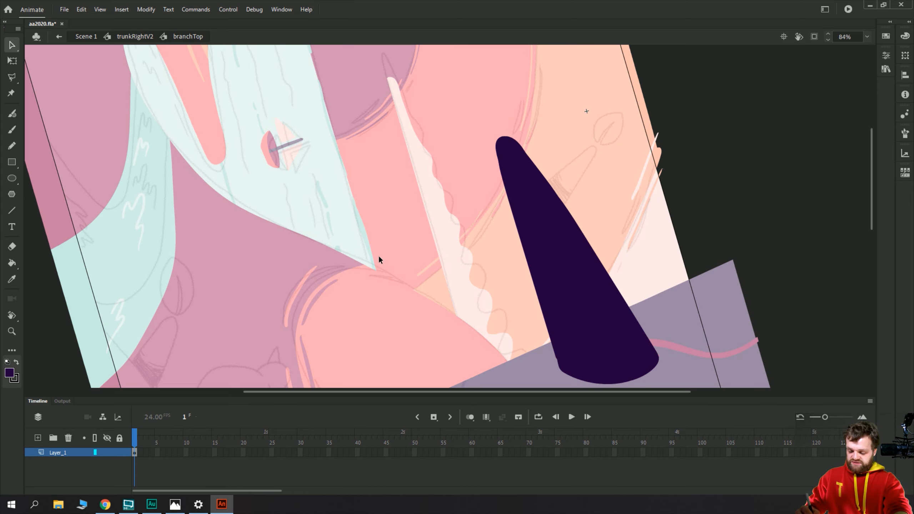
click(560, 274)
click(885, 36)
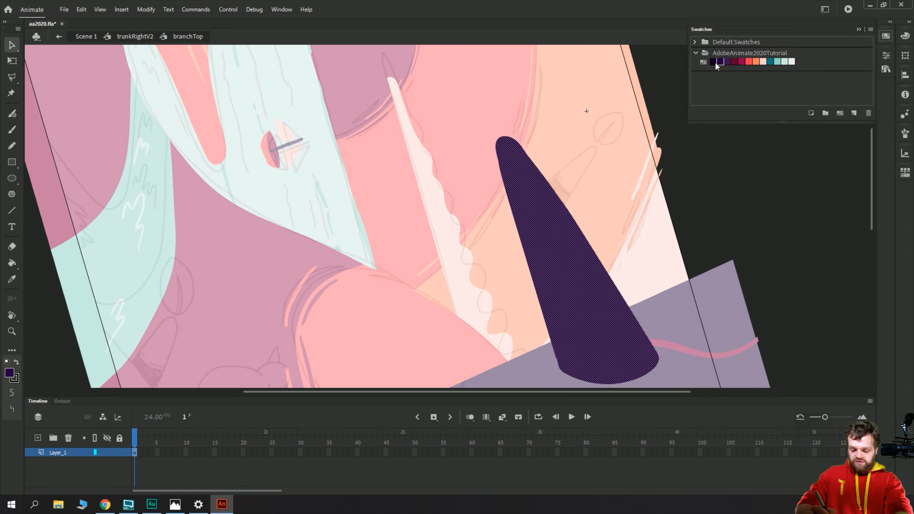
key(y)
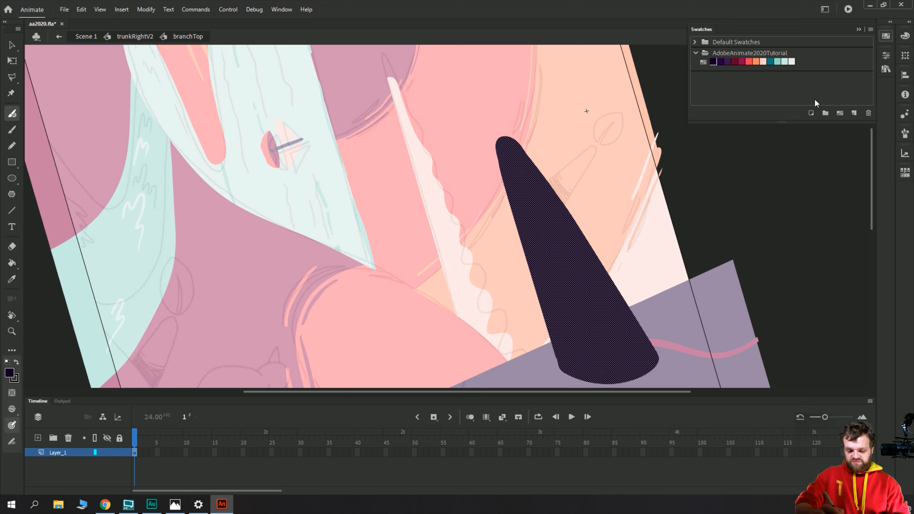
click(885, 56)
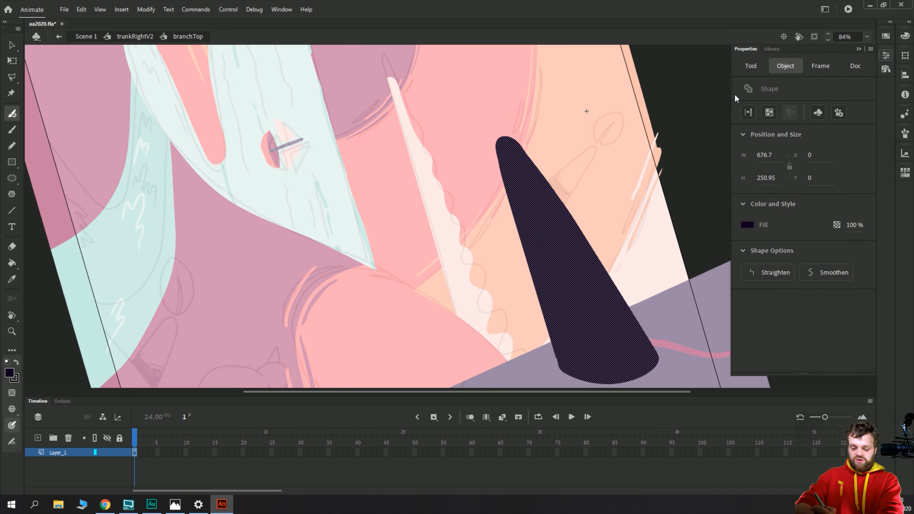
click(750, 66)
click(769, 113)
click(779, 154)
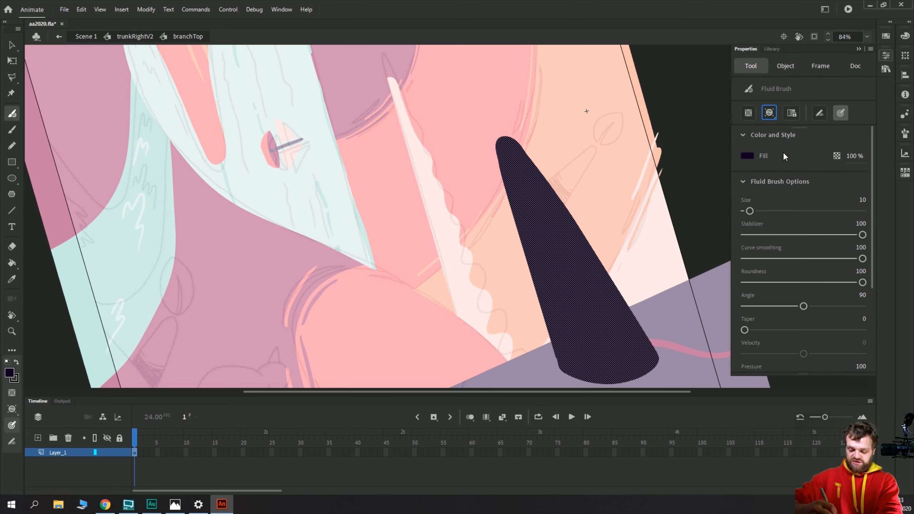
- Try to brush a curved shading stroke across the lower part of the selected branch
mouse_move(629, 264)
mouse_down()
mouse_move(607, 292)
mouse_move(527, 315)
mouse_move(587, 308)
mouse_move(623, 284)
mouse_move(547, 321)
mouse_move(618, 296)
mouse_move(543, 345)
mouse_move(631, 311)
mouse_move(587, 328)
mouse_up()
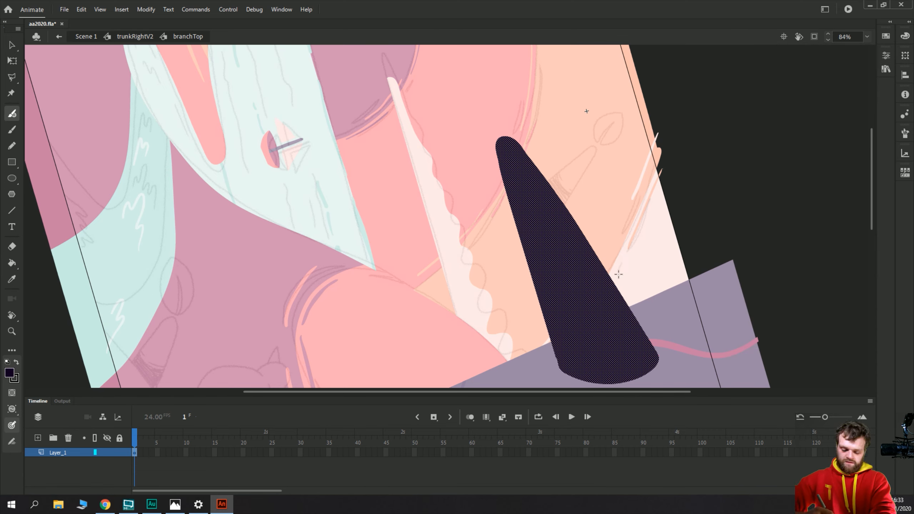
mouse_move(649, 302)
mouse_down()
mouse_move(620, 319)
mouse_move(650, 303)
mouse_move(655, 309)
mouse_move(536, 366)
mouse_move(641, 339)
mouse_move(552, 377)
mouse_move(666, 341)
mouse_move(571, 387)
mouse_move(664, 369)
mouse_move(569, 386)
mouse_move(668, 331)
mouse_move(527, 367)
mouse_up()
key(v)
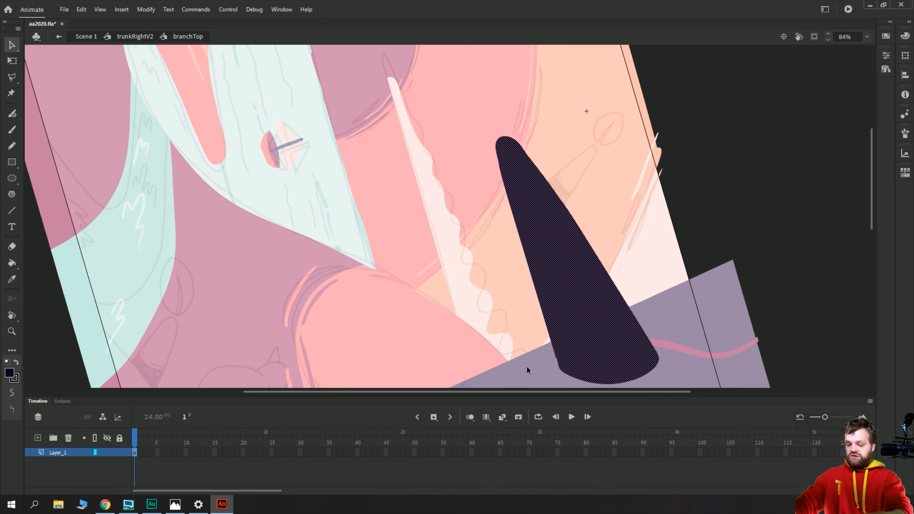
click(386, 312)
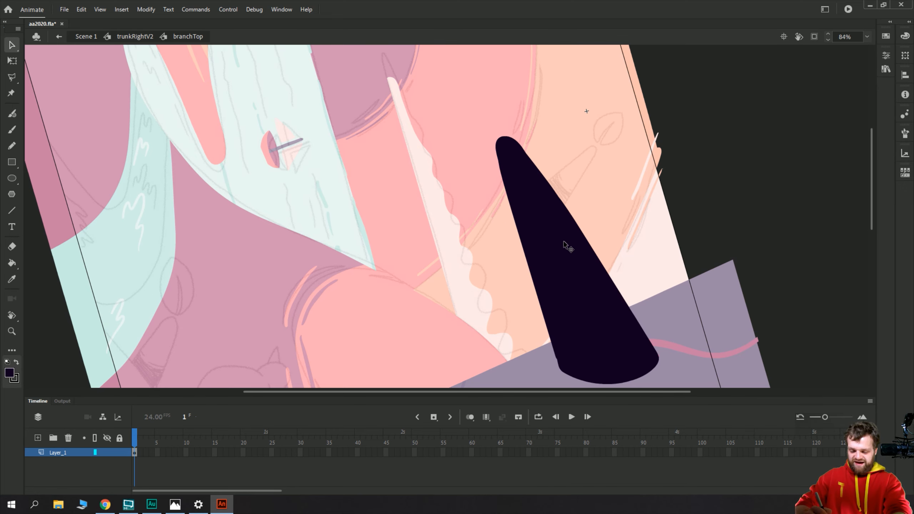
- Set the branch shape's fill back to dark purple and deselect it
click(574, 262)
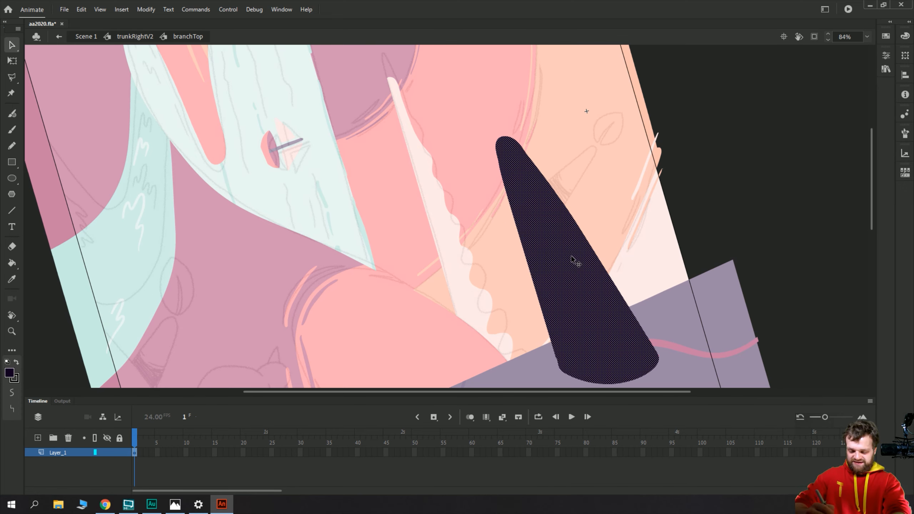
click(886, 36)
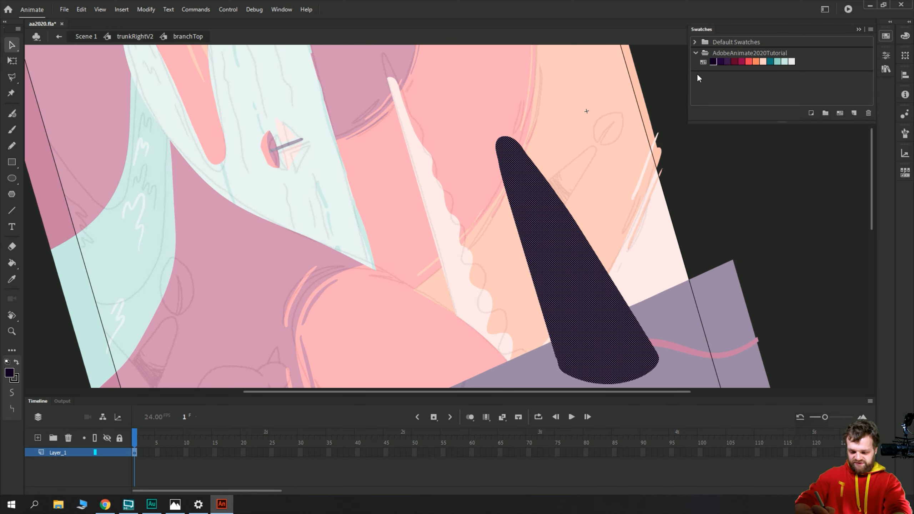
click(620, 150)
- Pick the darkest swatch without recoloring the branch and brush a curved band across the lower part of the selected shape
click(880, 36)
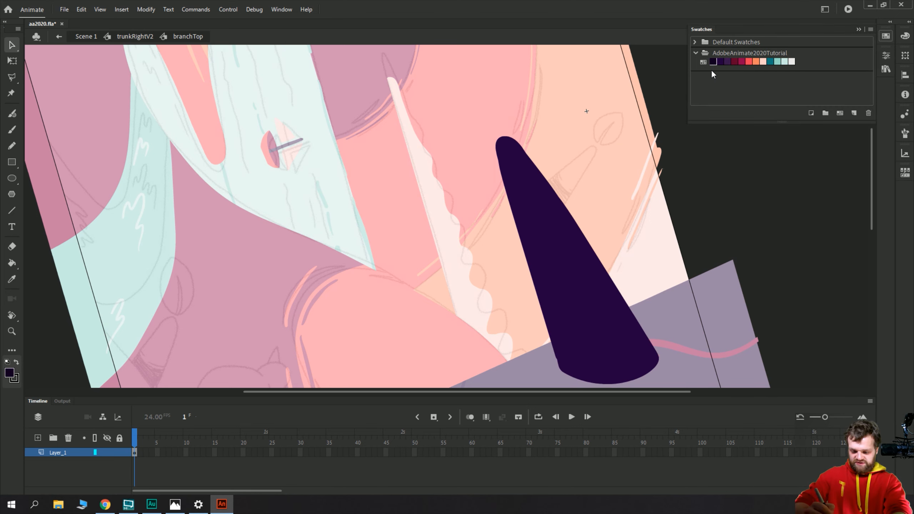
click(569, 270)
key(y)
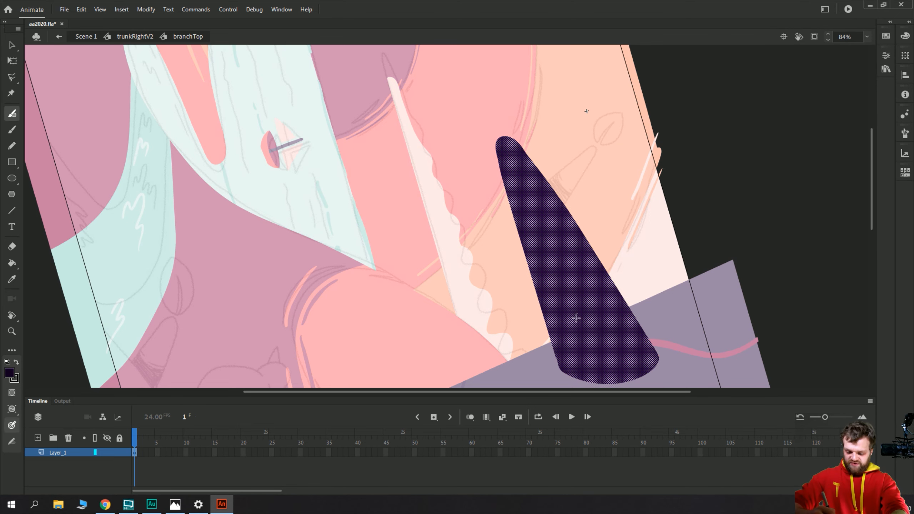
mouse_move(627, 266)
mouse_down()
mouse_move(584, 309)
mouse_move(533, 322)
mouse_move(614, 291)
mouse_up()
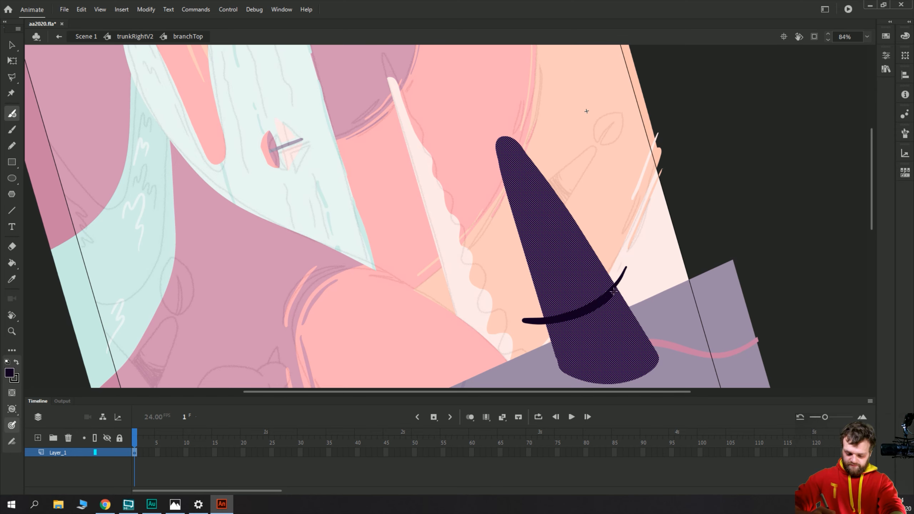
key(v)
click(454, 272)
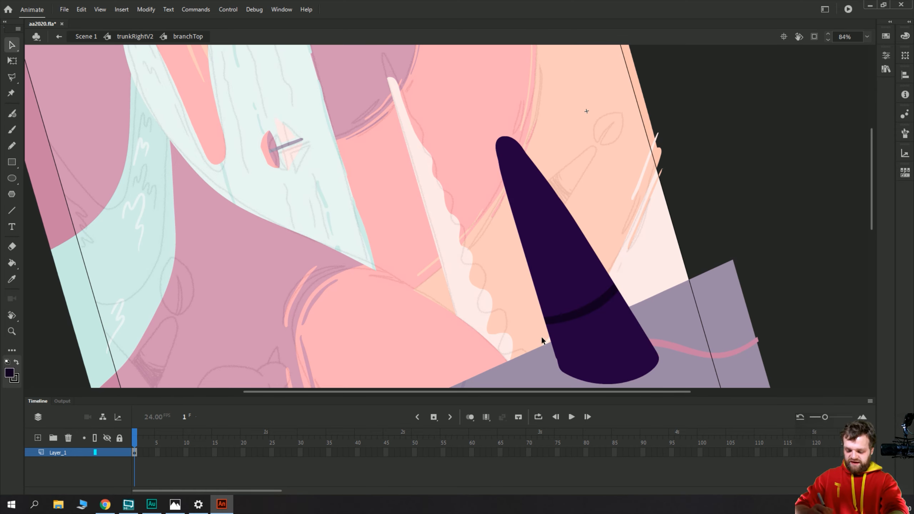
- Fill the base of the branch below the curved band with the near-black shading color
click(575, 347)
key(k)
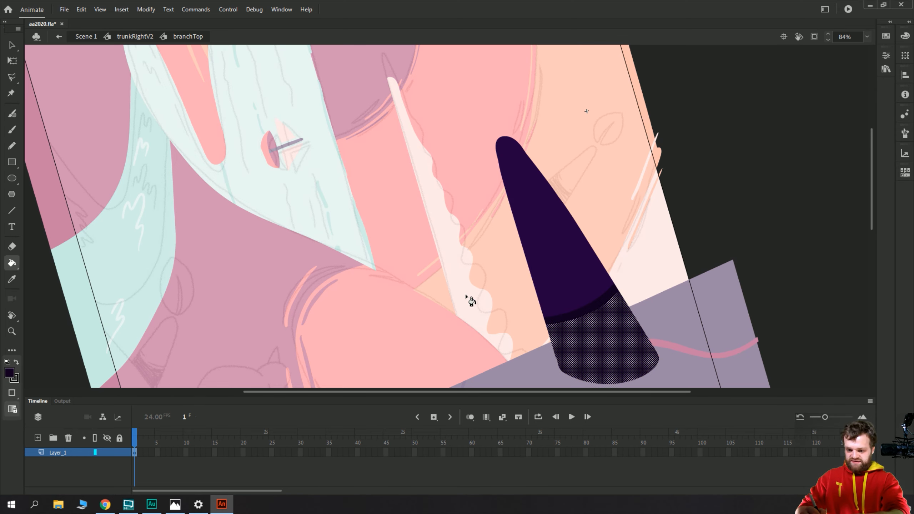
key(v)
click(463, 282)
- Select the remaining dark purple part of the branch and brush near-black texture strokes along the shading's edge
key(b)
ctrl+click(560, 294)
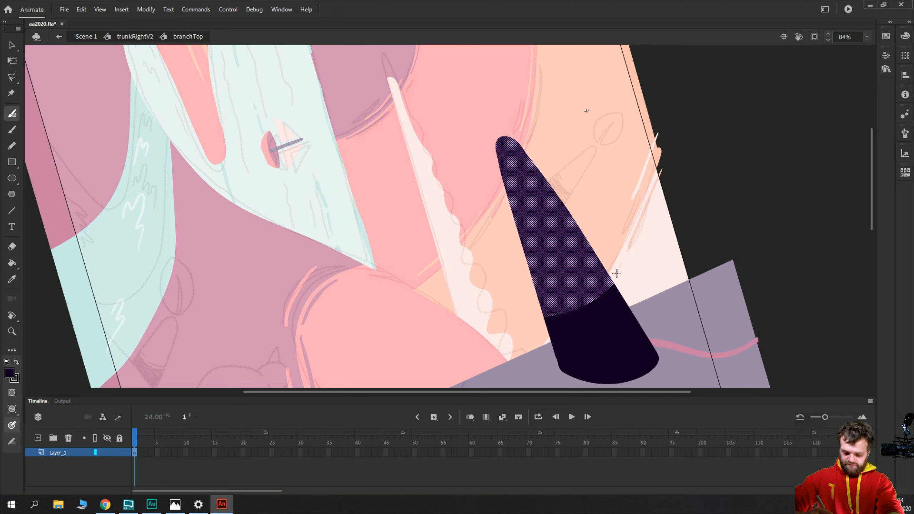
key(v)
click(517, 338)
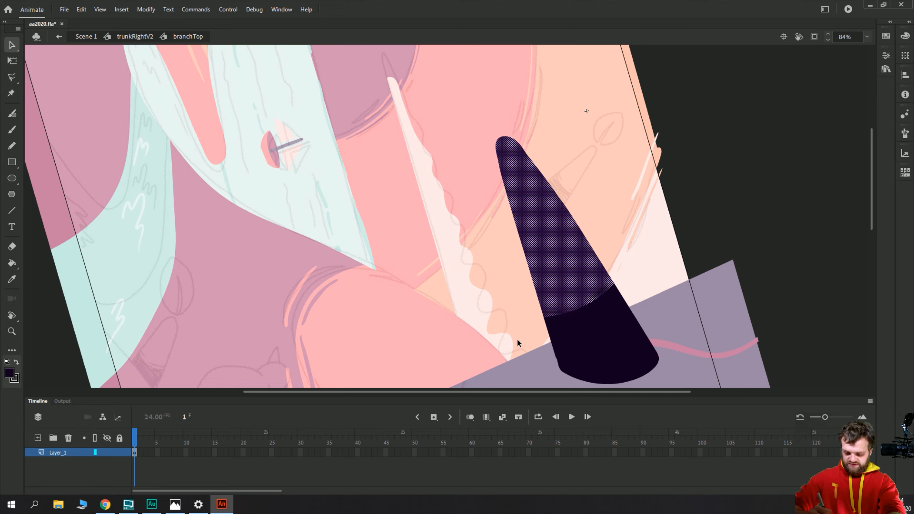
- Sample the branch's dark purple and brush thin curved texture strokes into the selected near-black base along the shading's edge
key(i)
click(556, 270)
key(v)
click(583, 324)
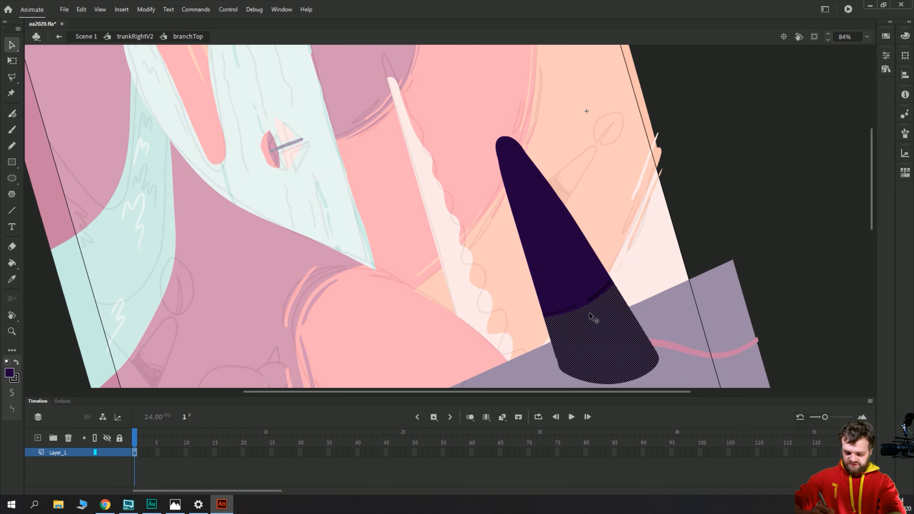
key(b)
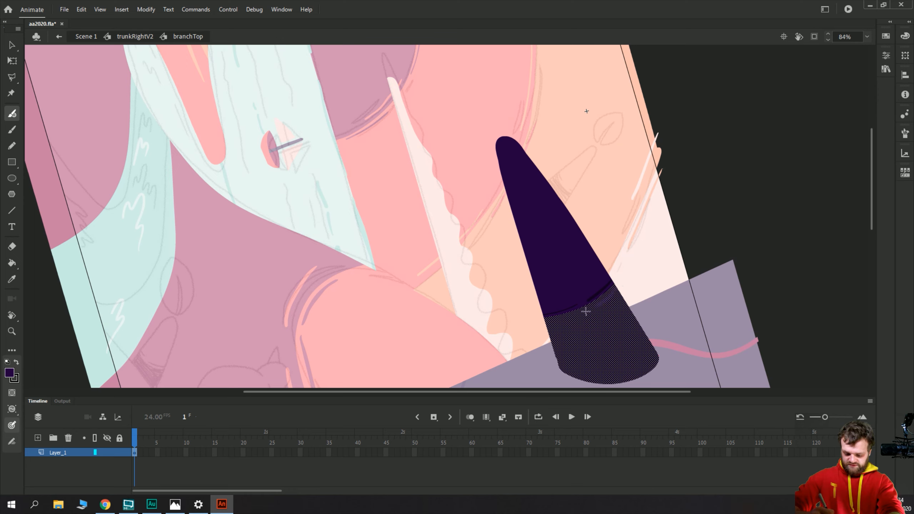
key(v)
click(428, 286)
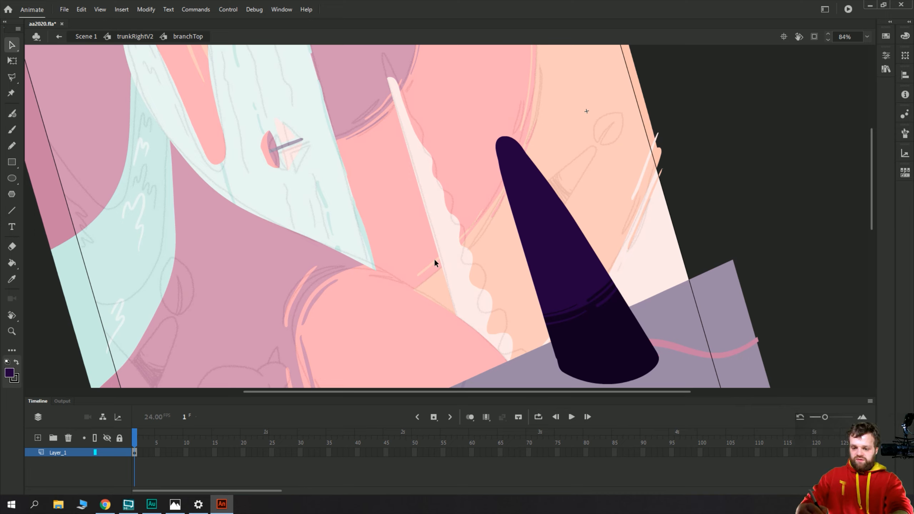
- Pick the crimson swatch and brush two curved accent strokes across the middle of the selected dark purple branch shape
click(535, 215)
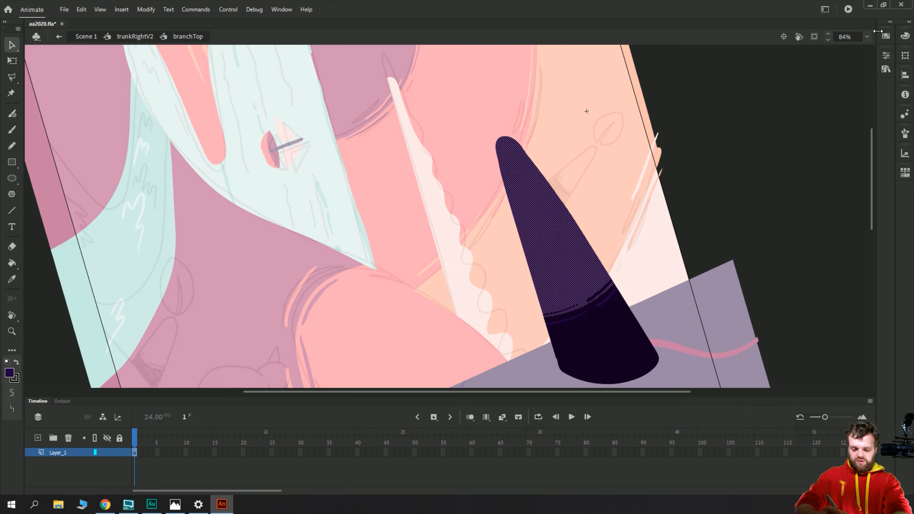
click(600, 179)
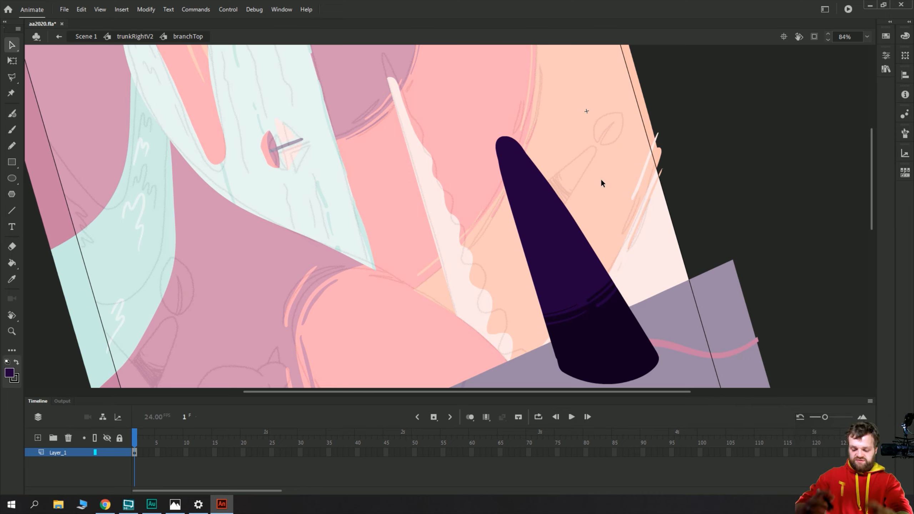
click(885, 36)
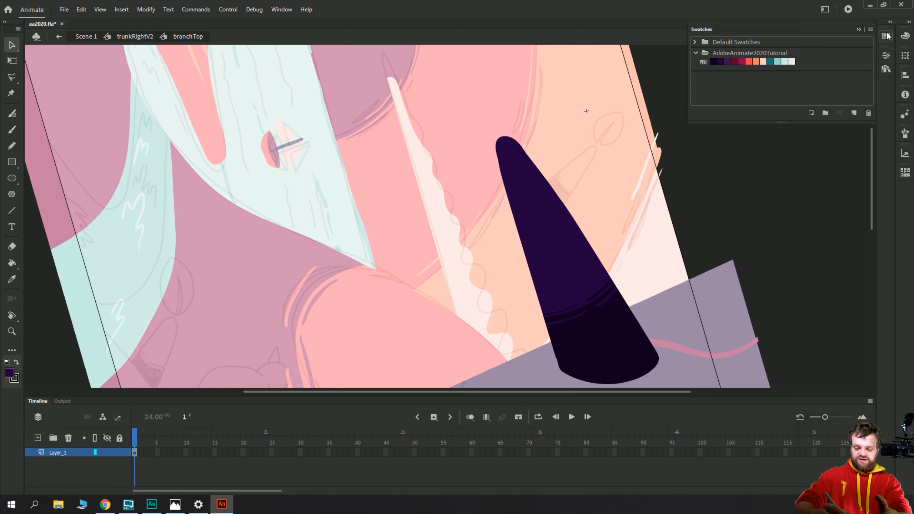
click(743, 61)
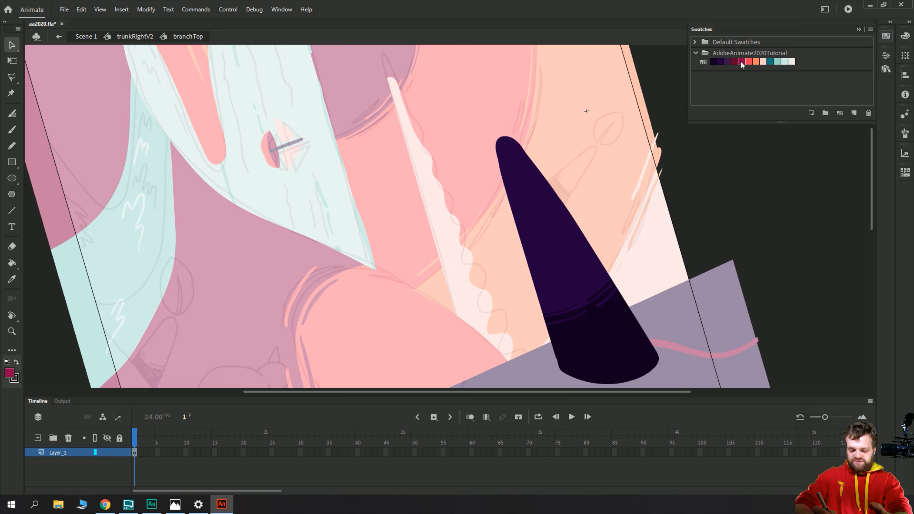
click(552, 241)
key(b)
drag(594, 200, 500, 256)
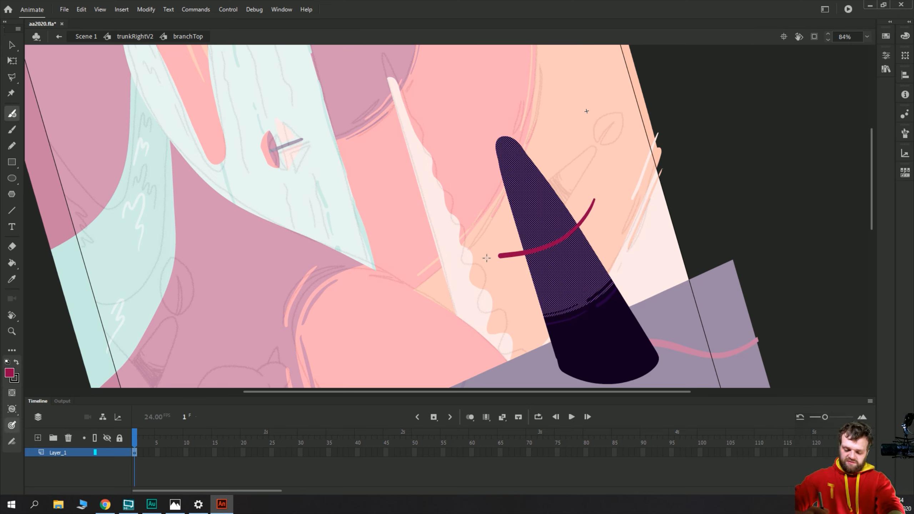
drag(593, 218, 475, 273)
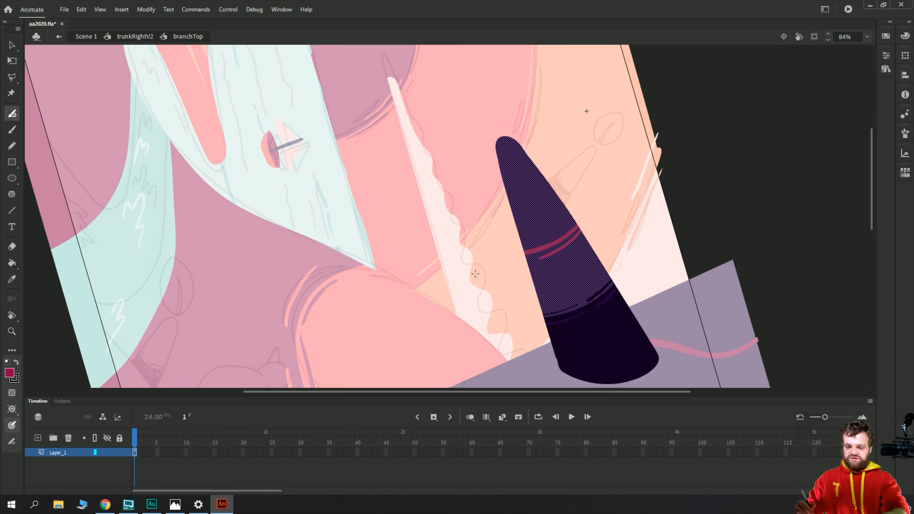
- Deselect the branch artwork and return from the branchTop symbol to trunkRightV2
key(v)
click(339, 251)
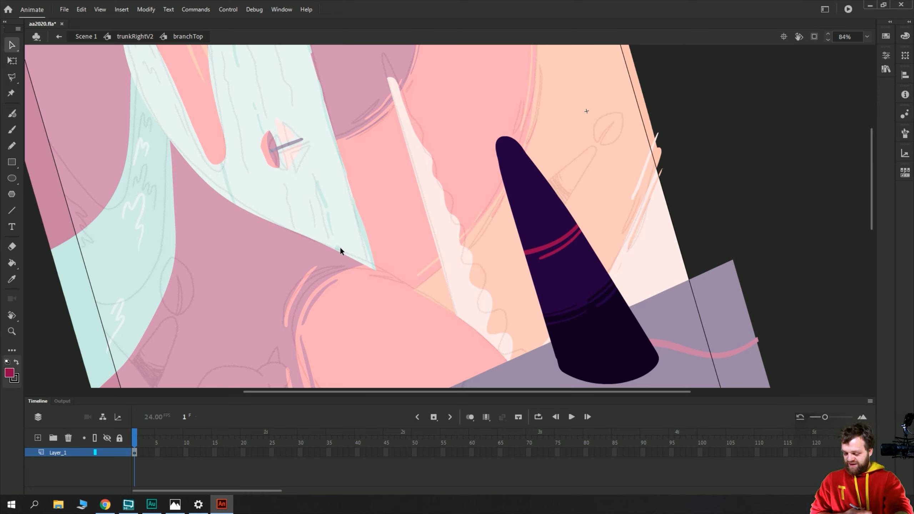
double_click(249, 183)
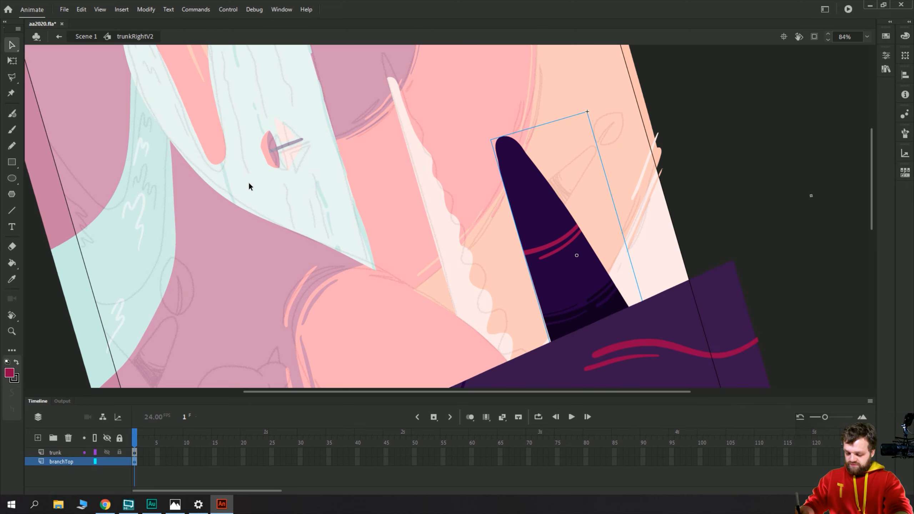
click(547, 356)
click(553, 297)
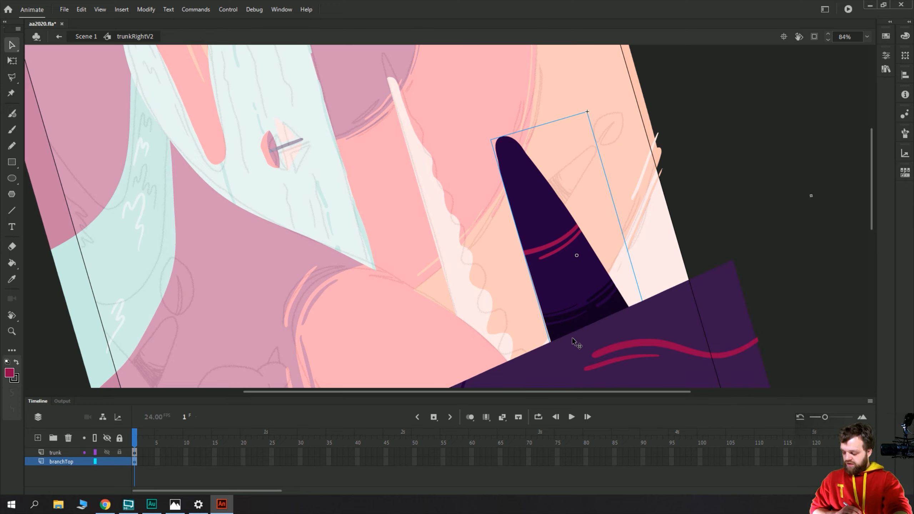
- Add a new layer beneath the branchTop layer and name it branchTopTop
click(39, 440)
drag(55, 462, 54, 480)
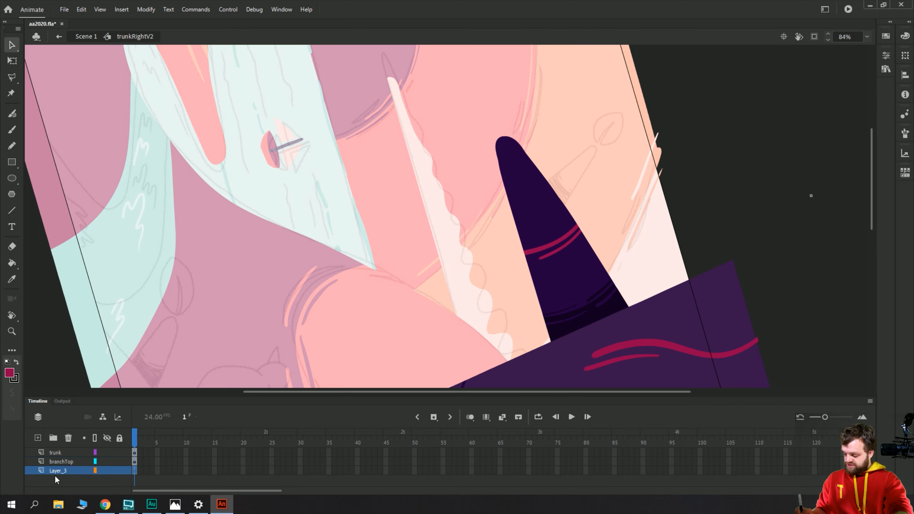
double_click(57, 471)
text(branchTopT)
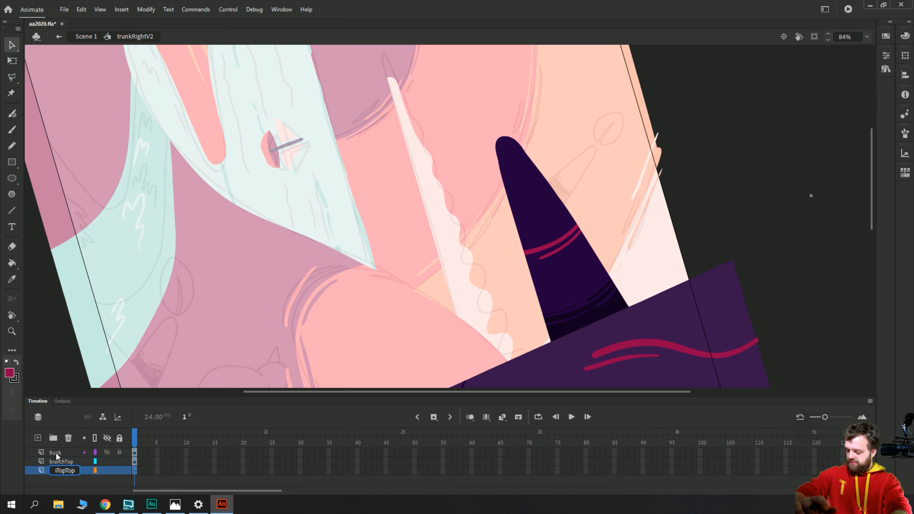
key(Return)
- Switch to the Fluid Brush and pick the dark purple swatch used for the branch as its fill
key(y)
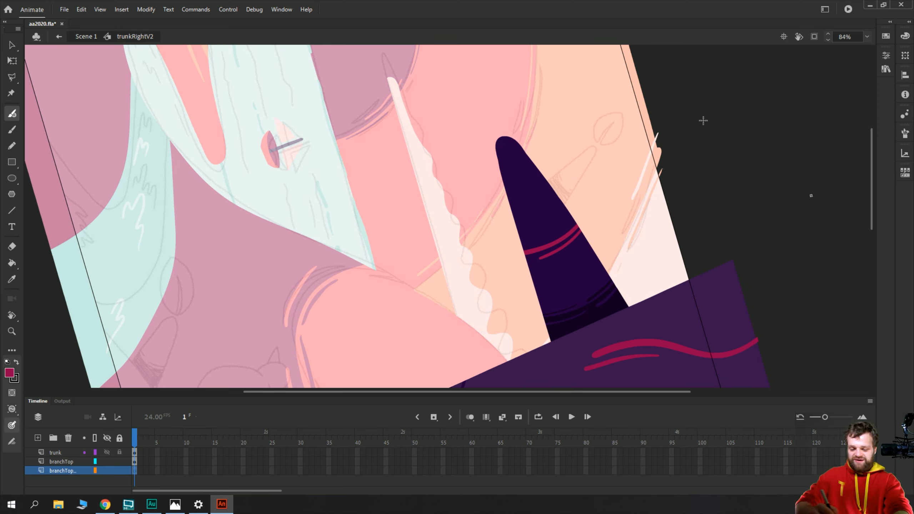
click(886, 36)
click(720, 62)
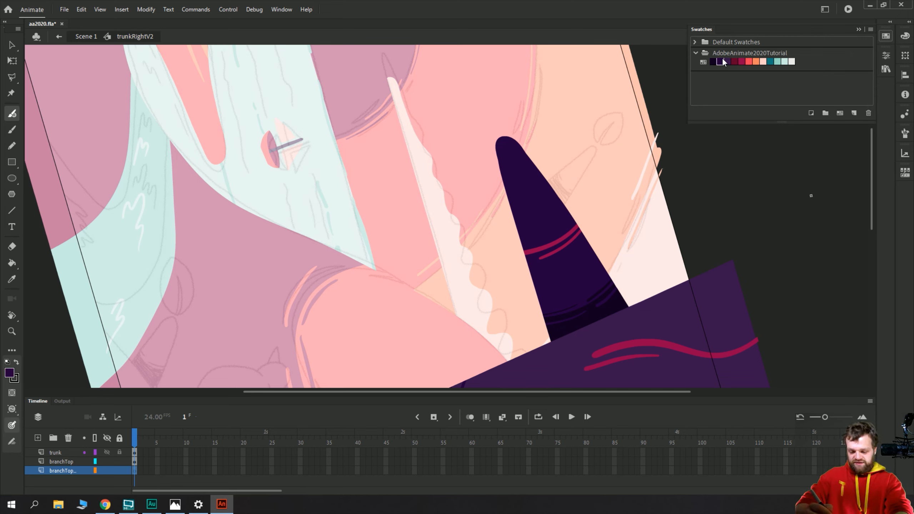
click(557, 148)
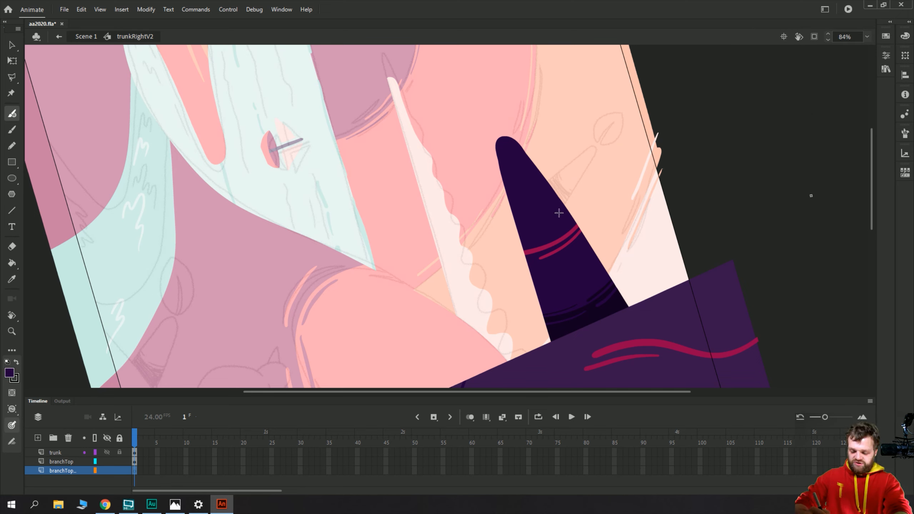
mouse_move(563, 206)
mouse_down()
mouse_move(598, 154)
mouse_move(591, 146)
mouse_move(538, 196)
mouse_move(583, 153)
mouse_move(546, 185)
mouse_up()
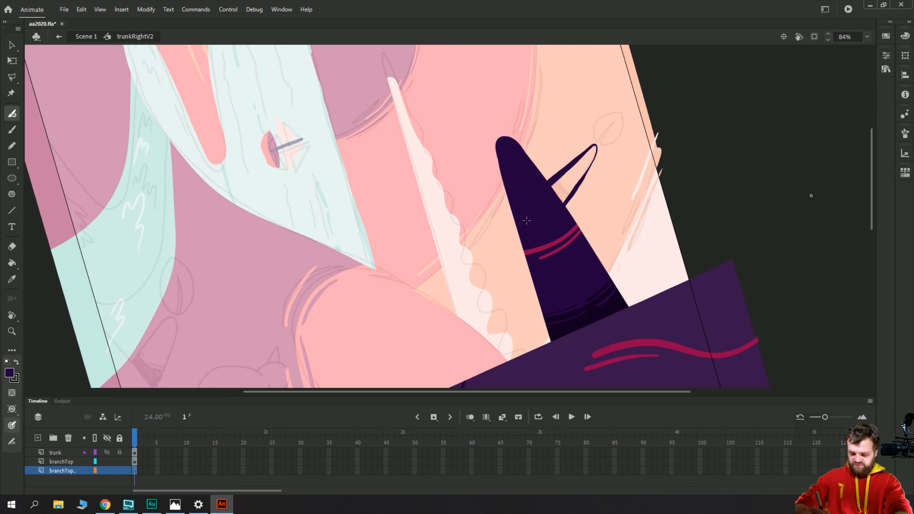
key(ctrl+z)
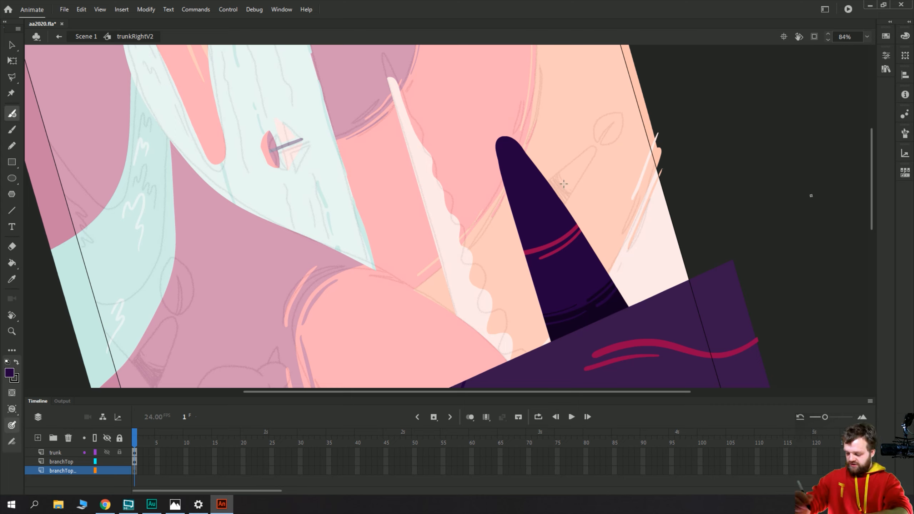
click(137, 471)
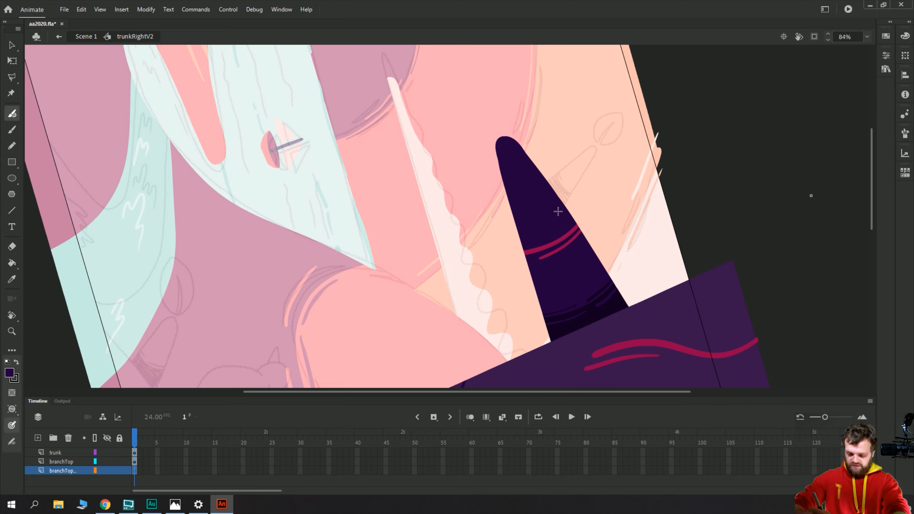
mouse_move(558, 211)
mouse_down()
mouse_move(596, 147)
mouse_move(530, 199)
mouse_up()
key(ctrl+z)
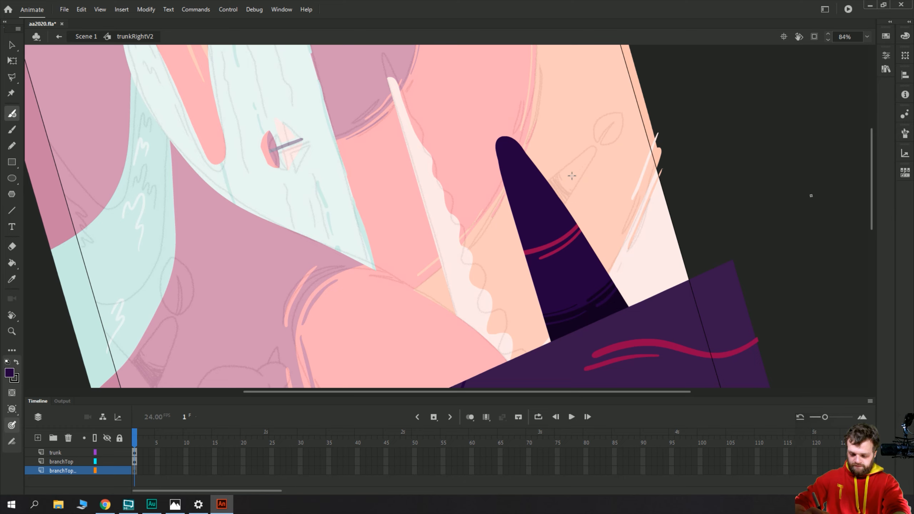
- Set the Fluid Brush to normal painting and trace the outline of the small twig sticking out of the top branch
click(886, 55)
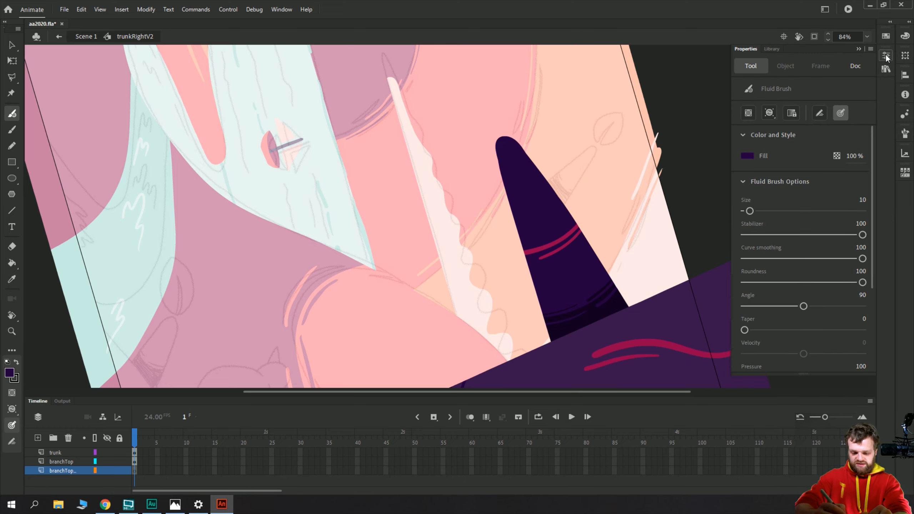
click(768, 117)
click(772, 126)
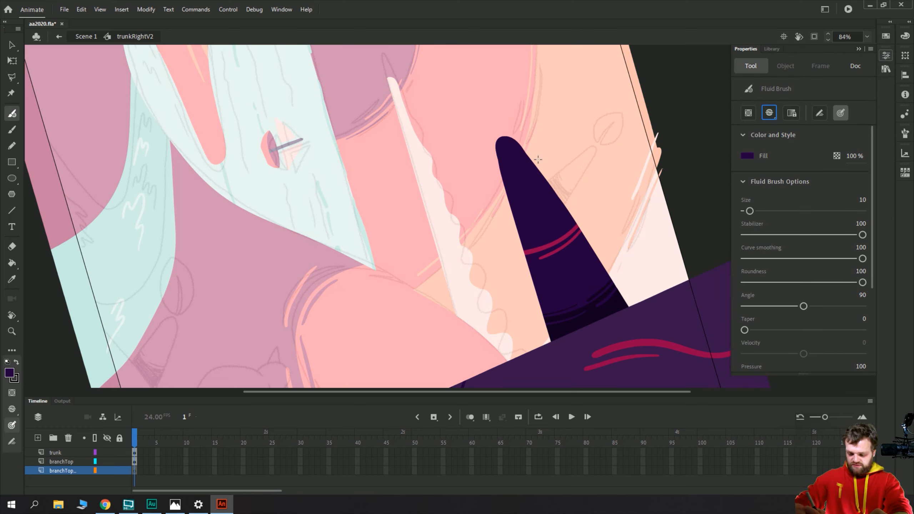
click(536, 162)
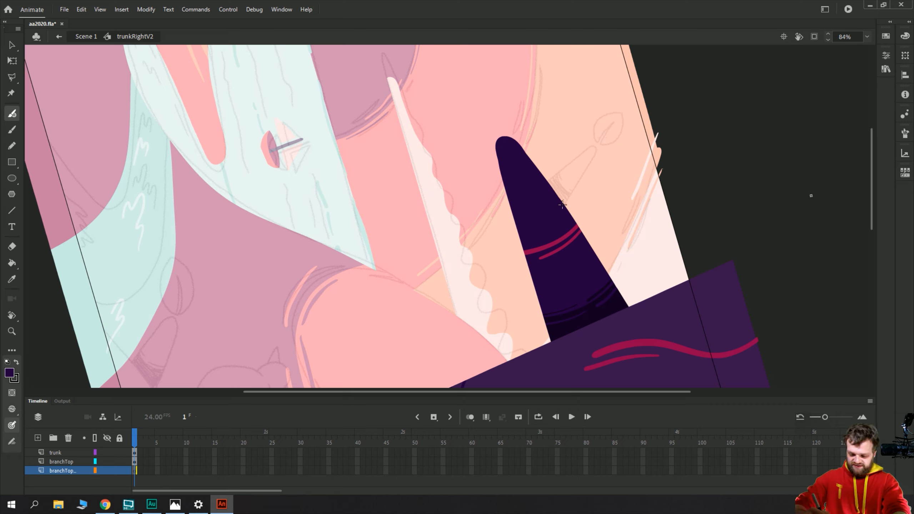
mouse_move(560, 210)
mouse_down()
mouse_move(597, 148)
mouse_move(535, 198)
mouse_up()
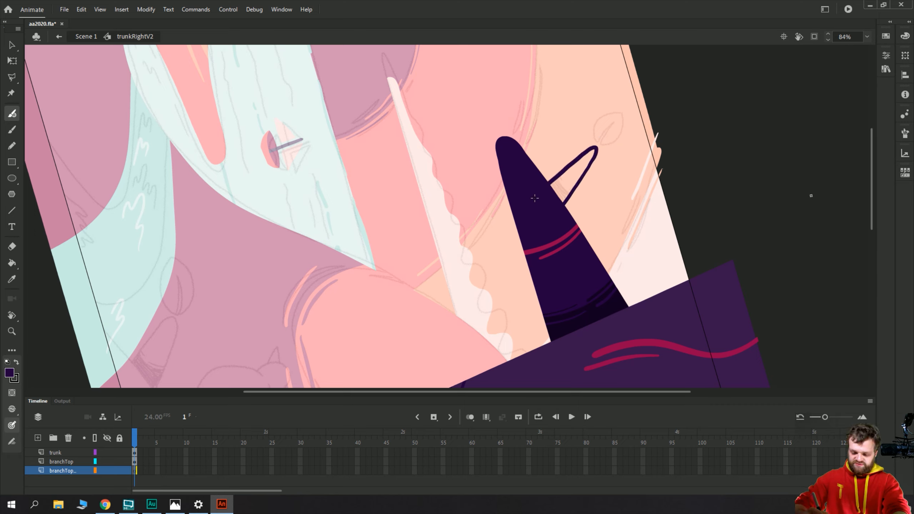
- Fill the outlined twig with the same dark purple and leave it deselected
key(k)
click(576, 177)
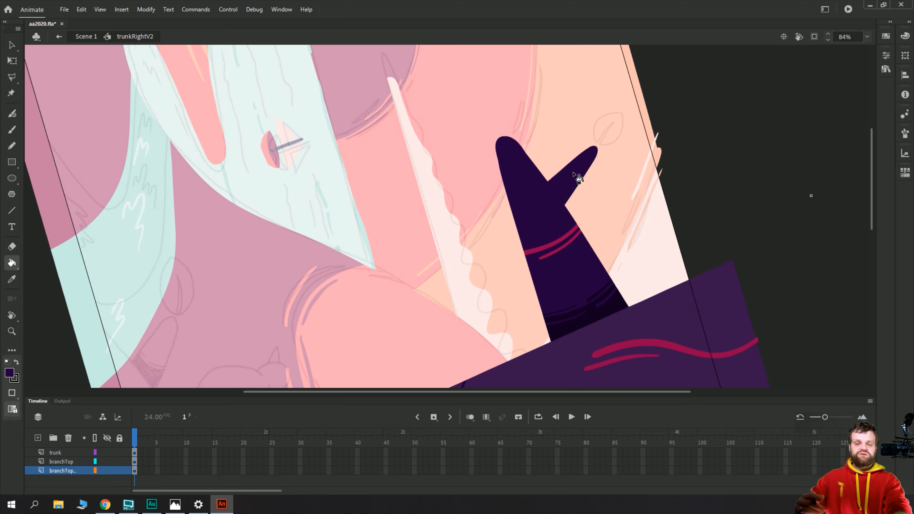
key(v)
click(565, 174)
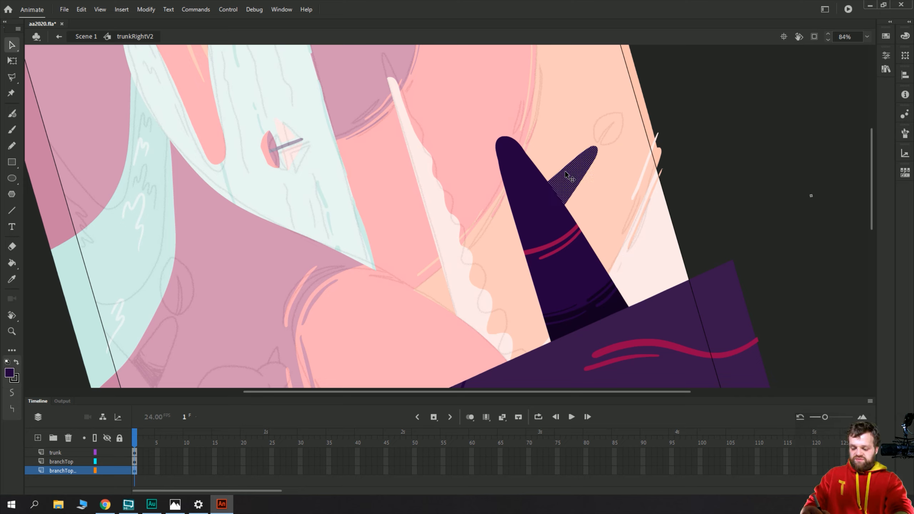
click(578, 122)
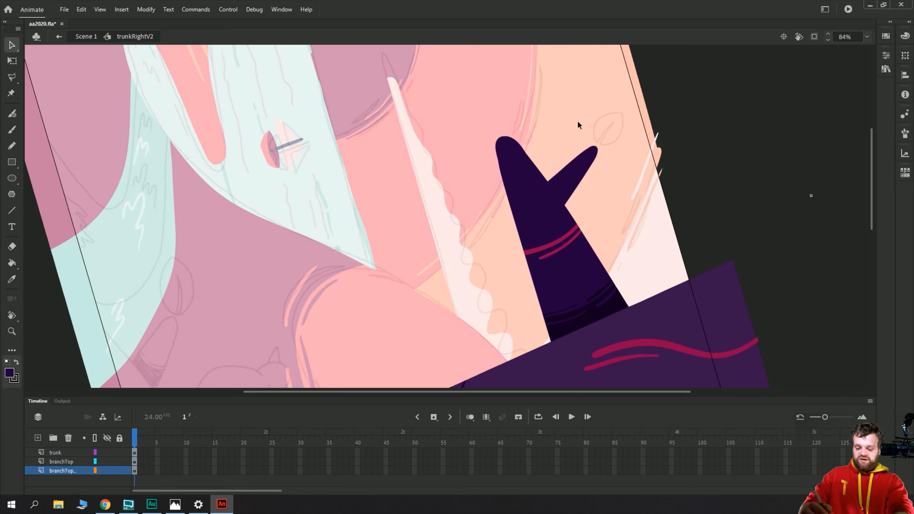
- Pick the near-black swatch without recoloring the twig, then select the twig's drawing object and break it apart
click(887, 36)
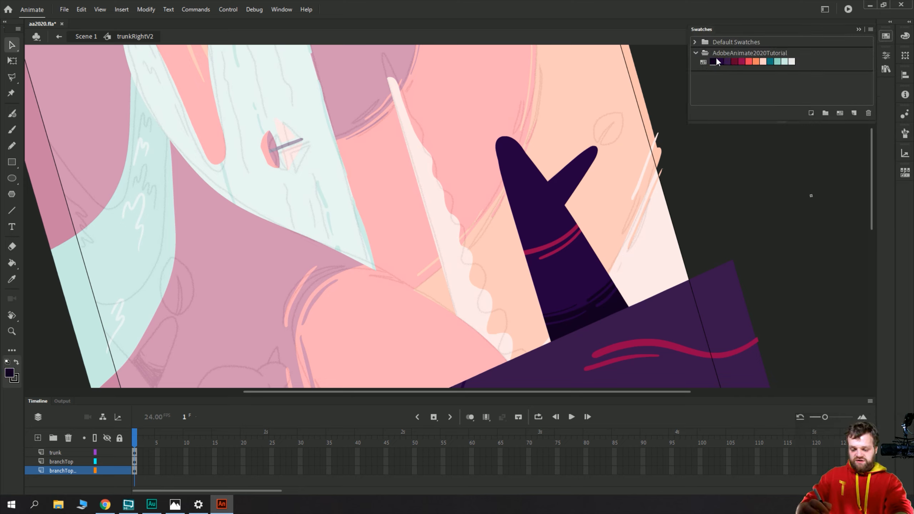
click(568, 187)
key(y)
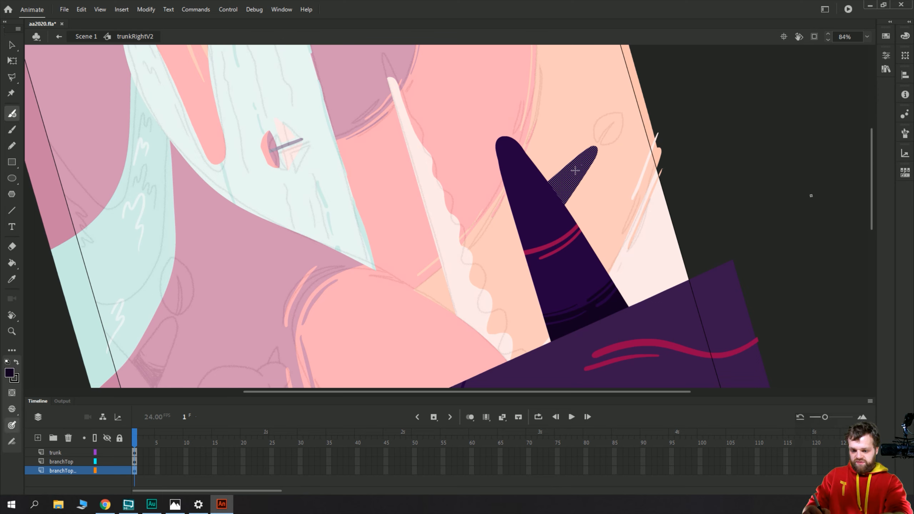
click(887, 57)
click(766, 112)
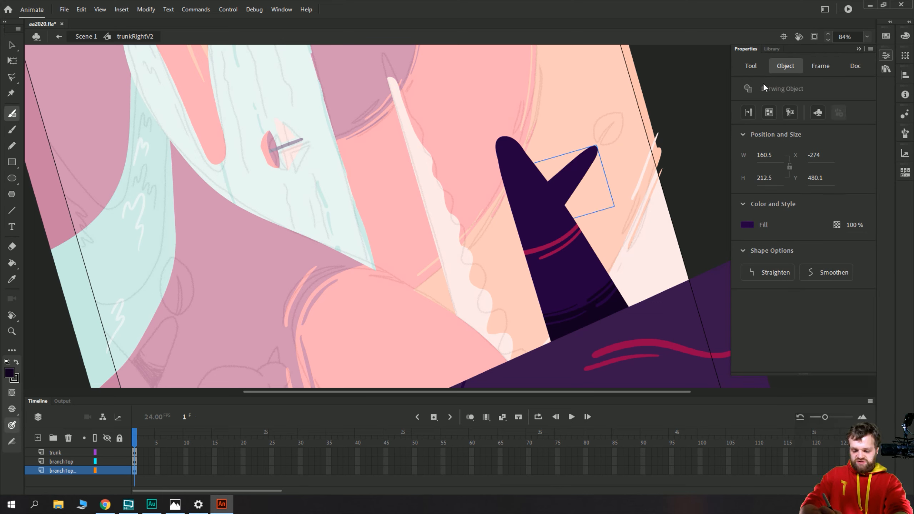
click(750, 67)
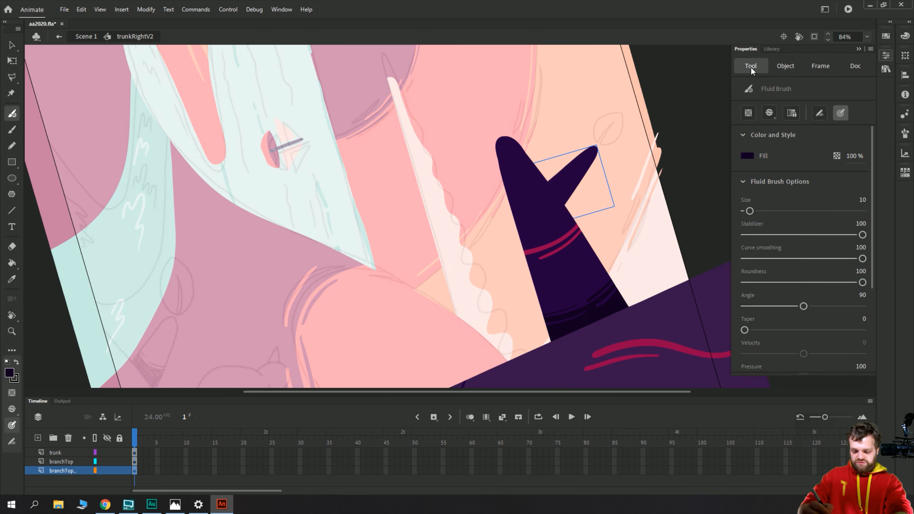
click(785, 67)
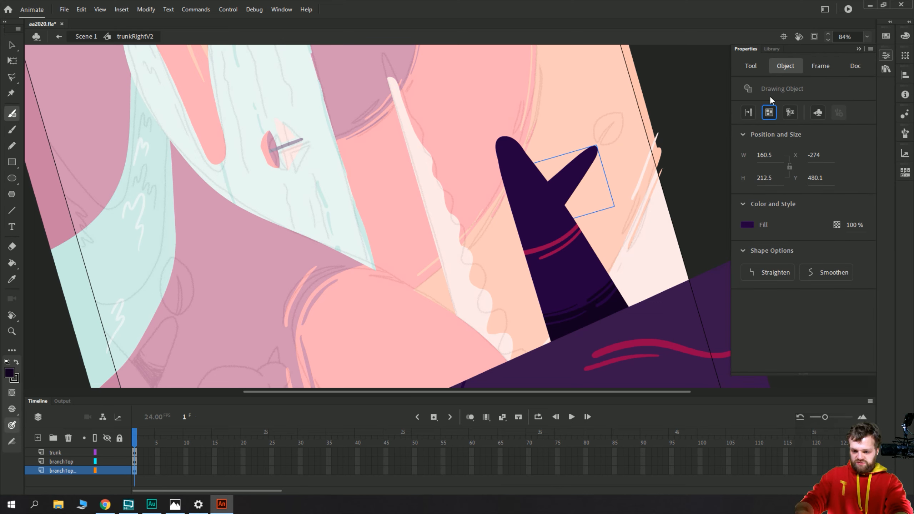
key(ctrl+b)
- Set the Fluid Brush to paint only inside the selection and brush near-black shading at the twig's base
click(756, 70)
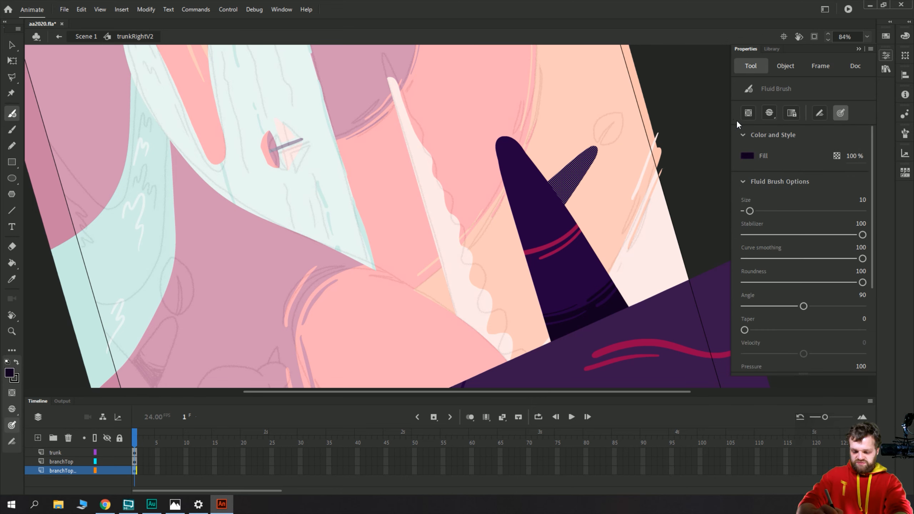
click(767, 114)
click(777, 157)
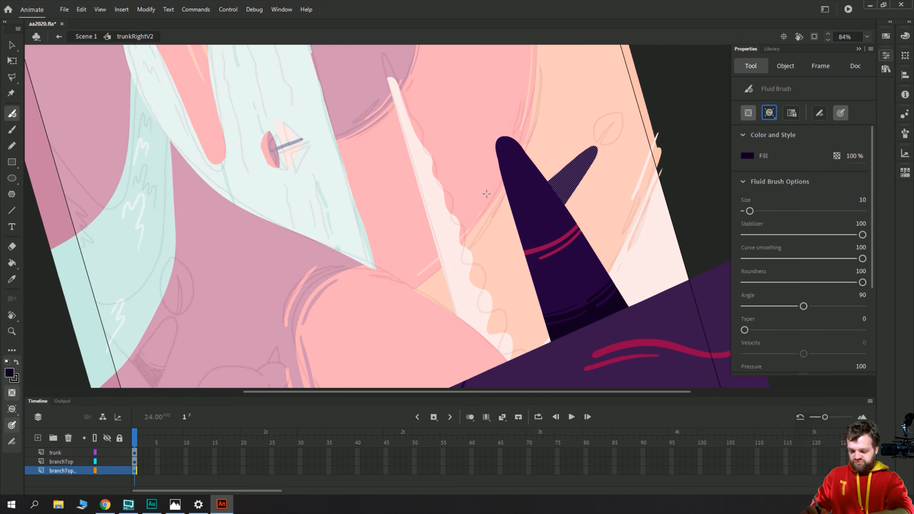
mouse_move(552, 171)
mouse_down()
mouse_move(578, 202)
mouse_move(566, 205)
mouse_move(543, 180)
mouse_move(561, 223)
mouse_move(521, 203)
mouse_move(531, 227)
mouse_up()
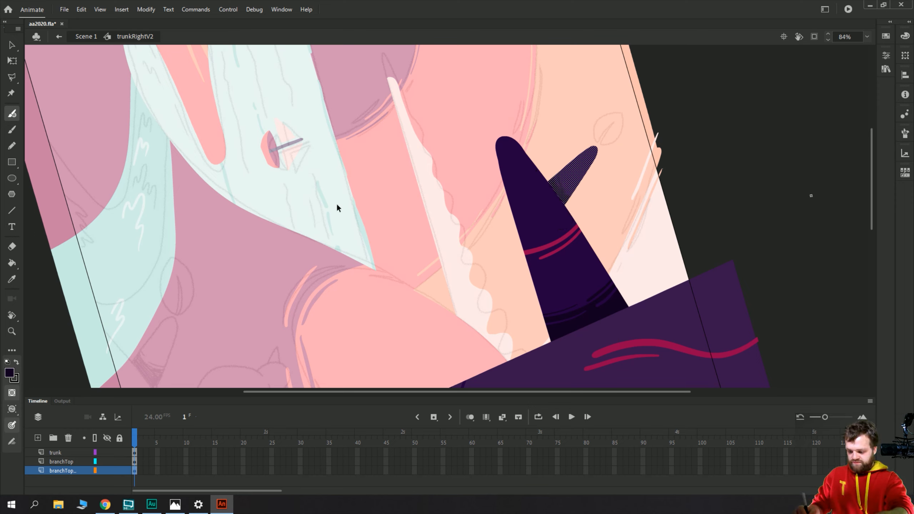
key(v)
click(336, 214)
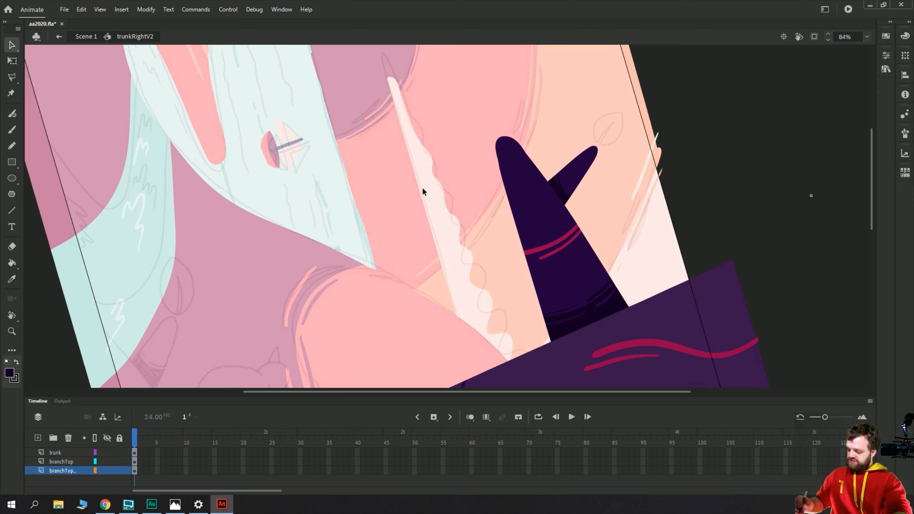
- Convert the shaded twig on the top branch into a graphic symbol named branchTopTop
click(135, 471)
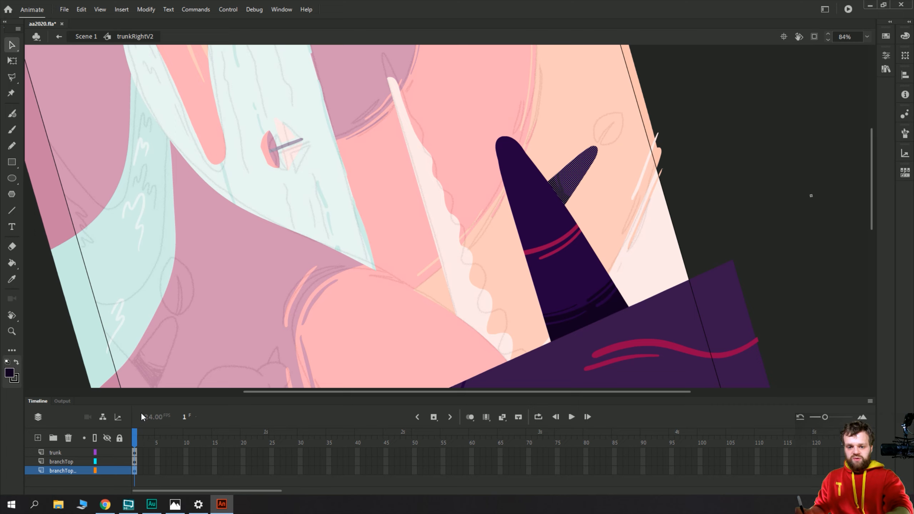
key(F8)
text(branchTopTop)
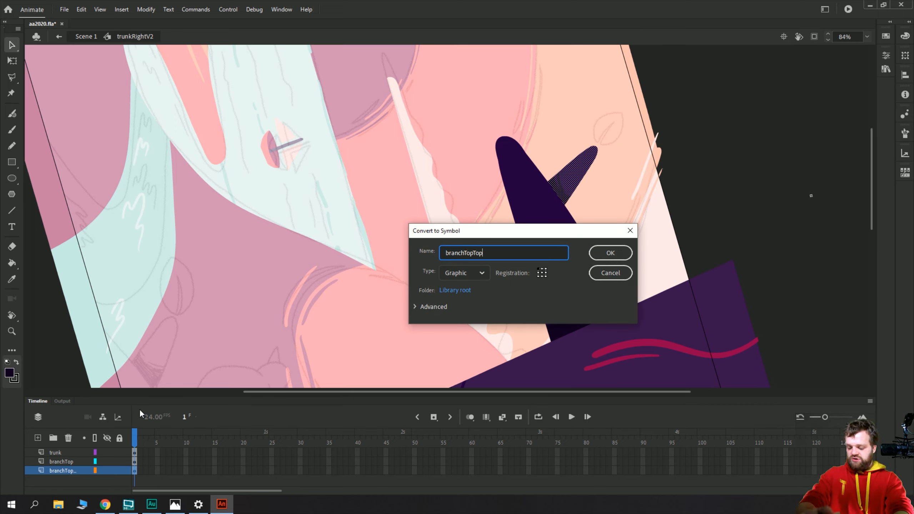
key(Return)
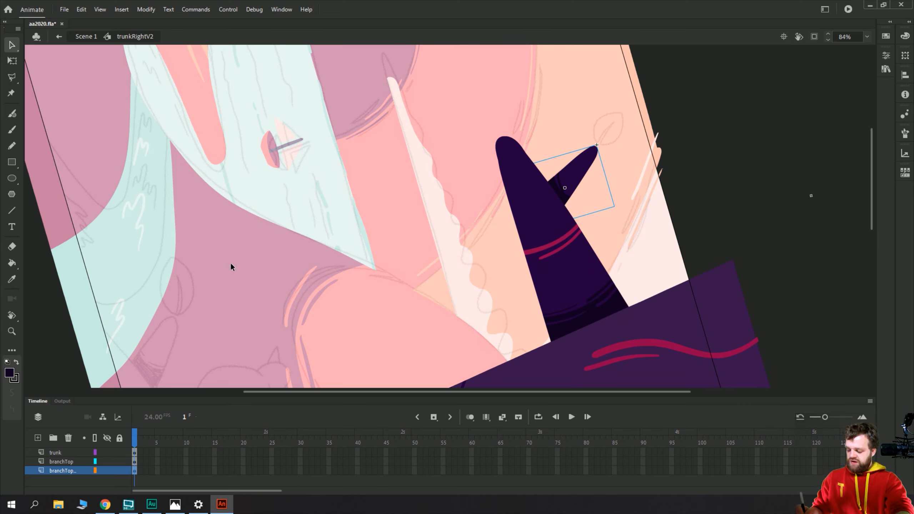
- Check the reference picture, and add a new layer named leaf beneath the twig's layer in Animate
click(176, 505)
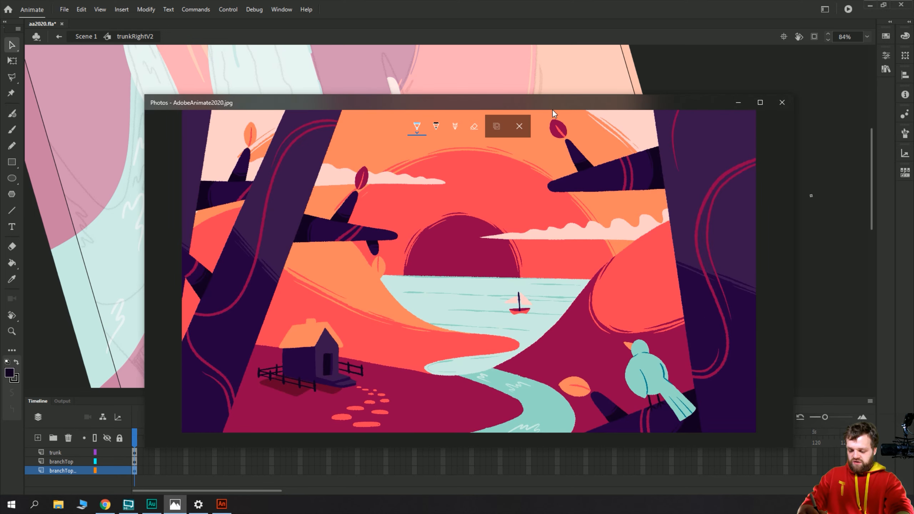
click(86, 289)
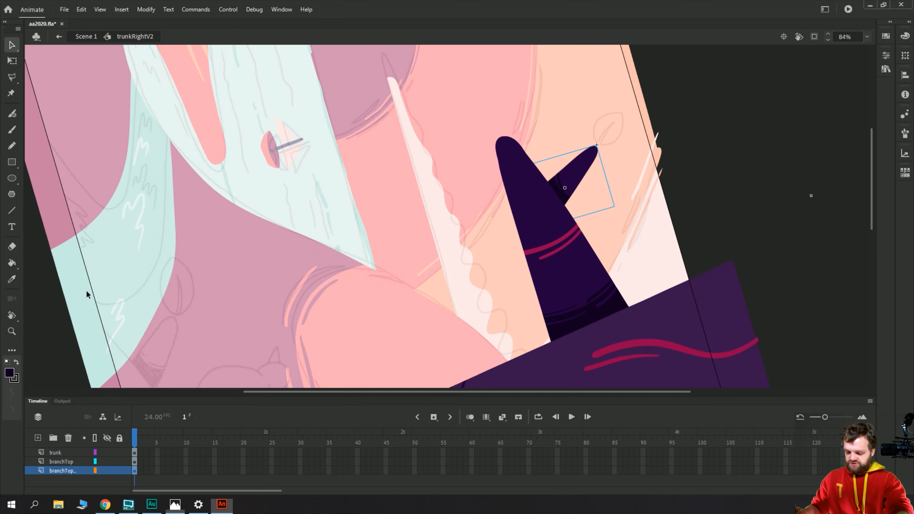
click(38, 438)
click(55, 479)
drag(55, 471, 53, 484)
double_click(53, 480)
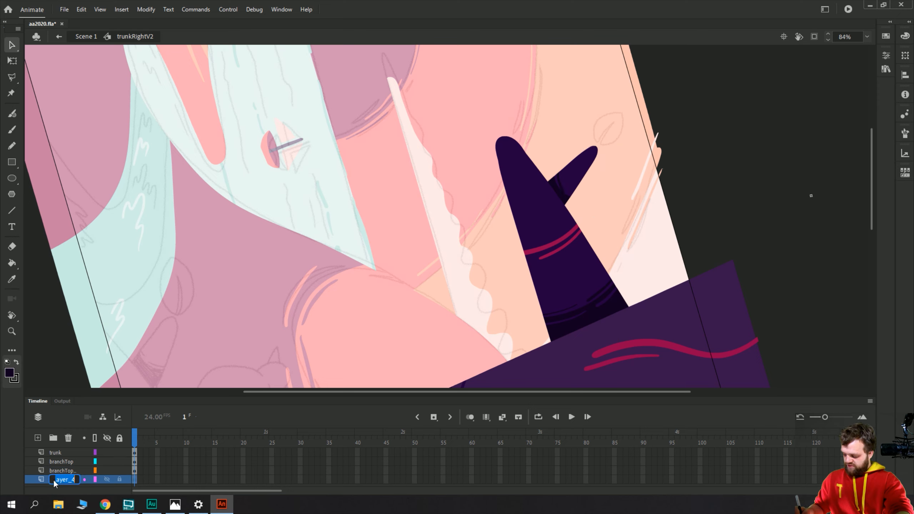
text(leaf)
key(Return)
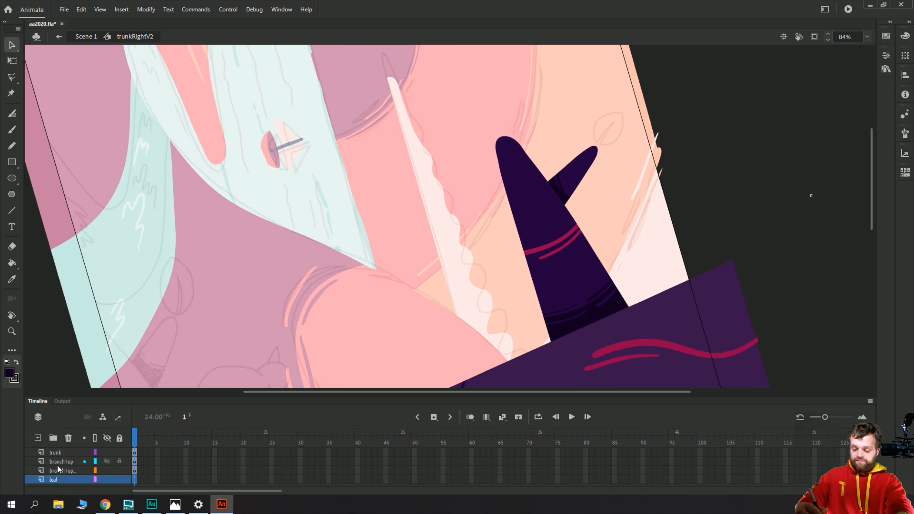
- Set the fill to the coral-red swatch of the AdobeAnimate2020Tutorial palette for the leaf
click(887, 35)
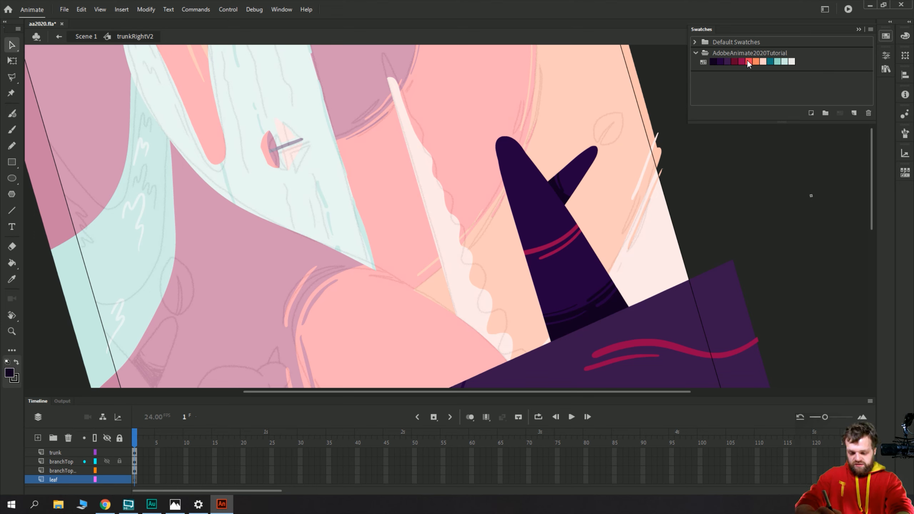
click(749, 62)
click(742, 62)
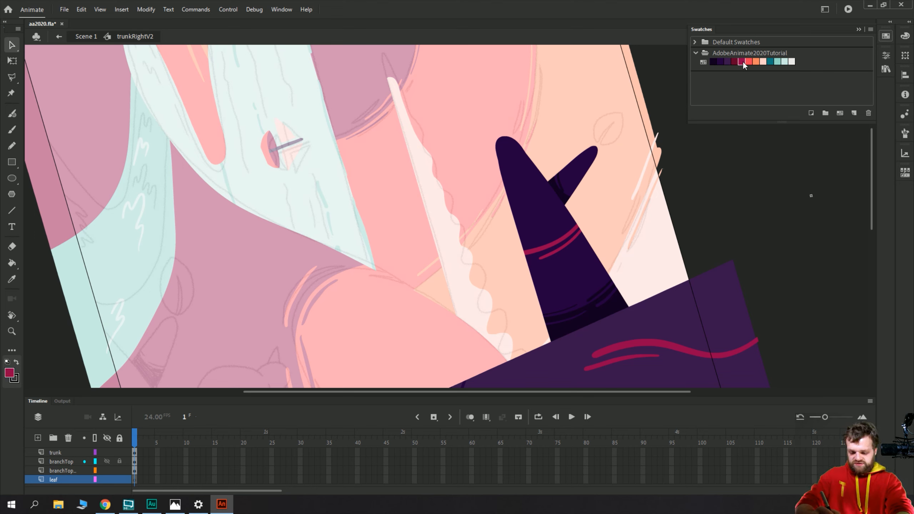
click(747, 63)
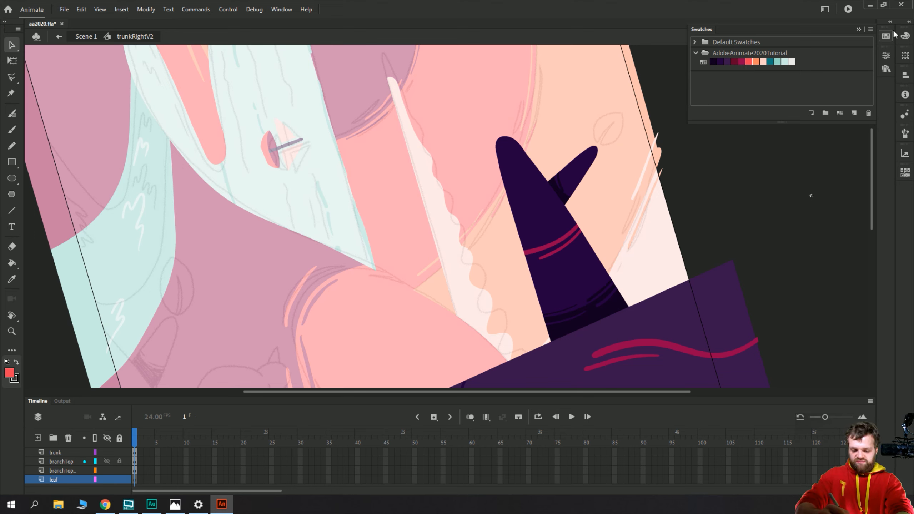
click(905, 35)
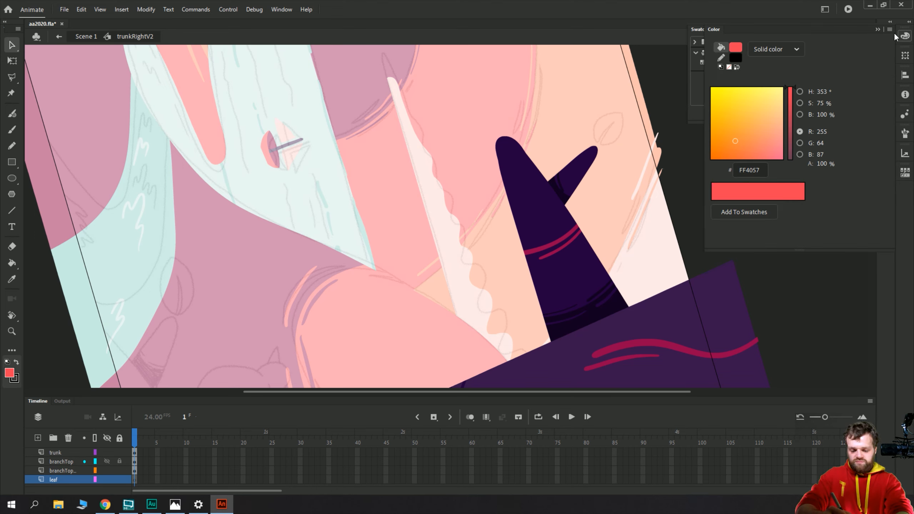
click(903, 35)
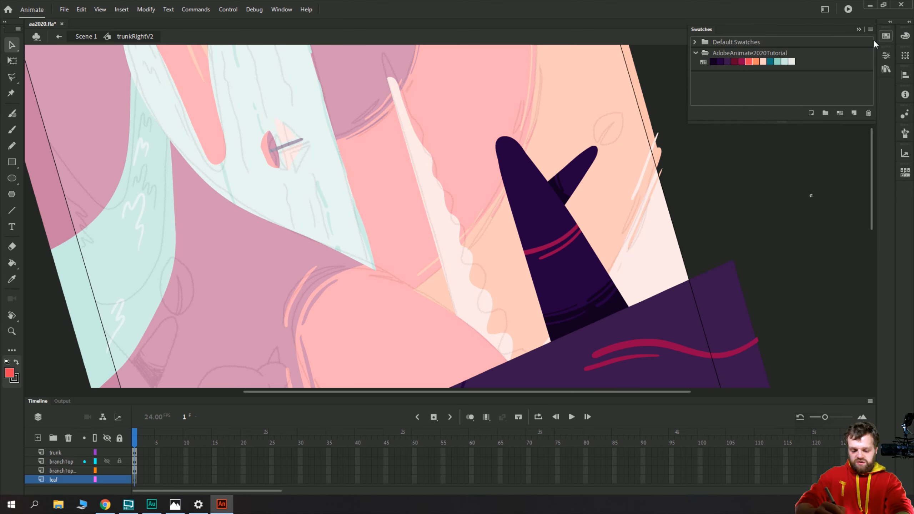
- Set the Fluid Brush to normal painting, outline the sketched leaf at the twig's tip and fill it with coral red
click(10, 116)
click(885, 55)
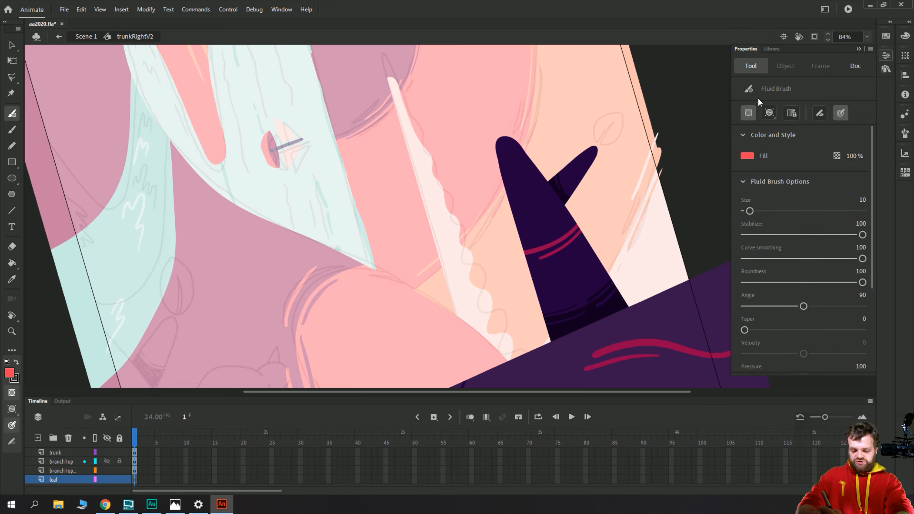
click(769, 113)
click(776, 123)
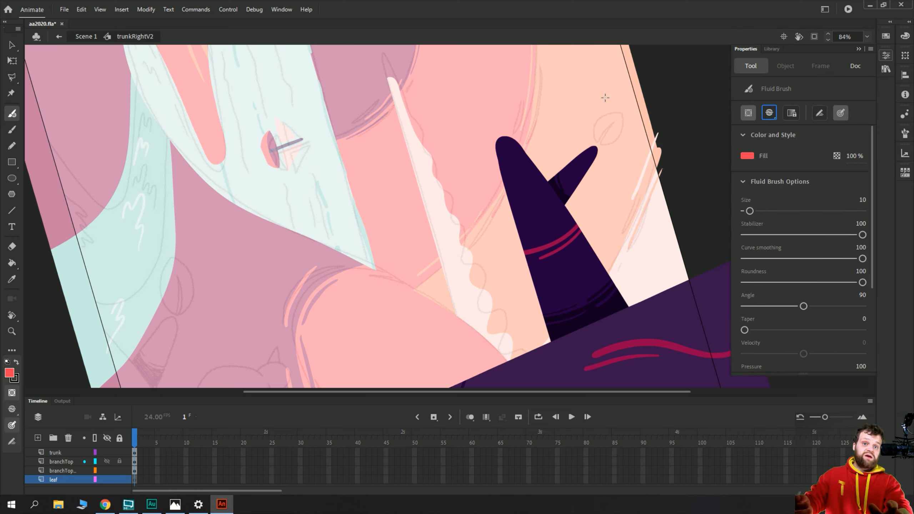
click(565, 83)
key(ctrl+z)
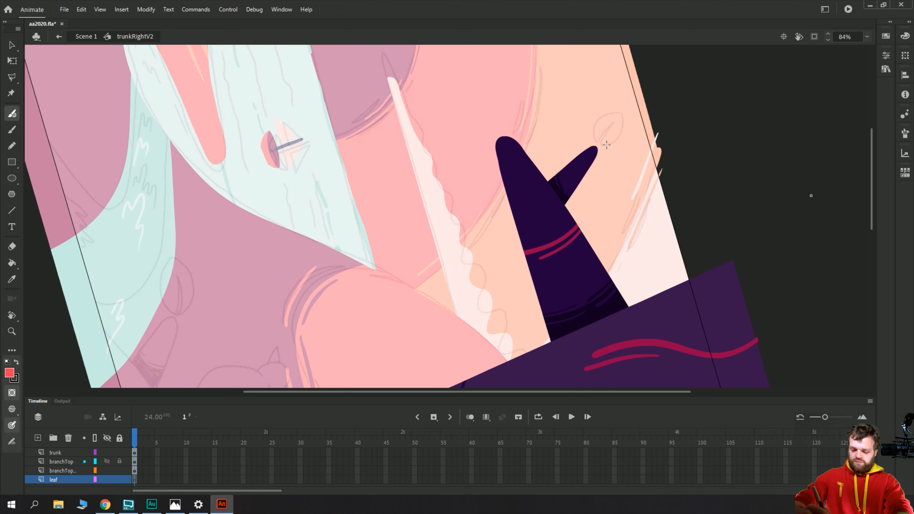
mouse_move(603, 146)
mouse_down()
mouse_move(621, 123)
mouse_move(612, 112)
mouse_move(594, 133)
mouse_move(598, 145)
mouse_up()
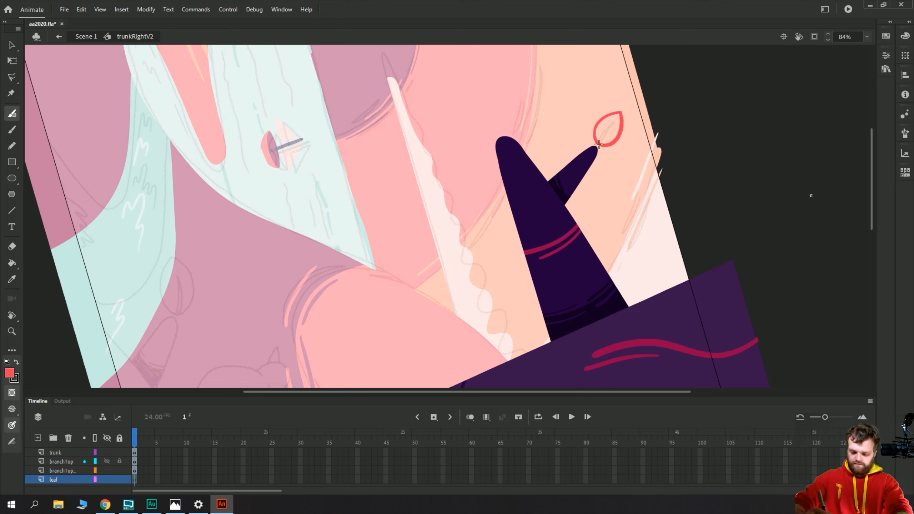
key(k)
click(609, 127)
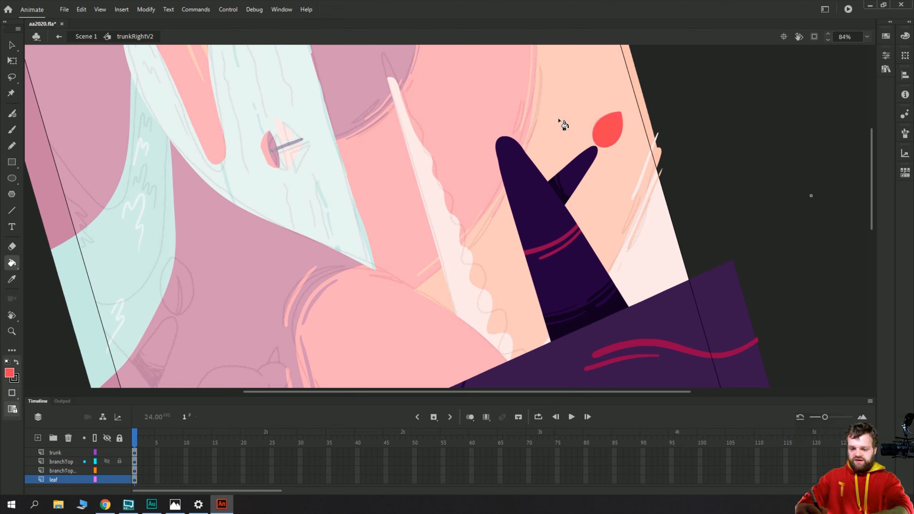
- Pick the orange swatch without recoloring the leaf, and break the leaf's drawing object apart
key(v)
click(888, 36)
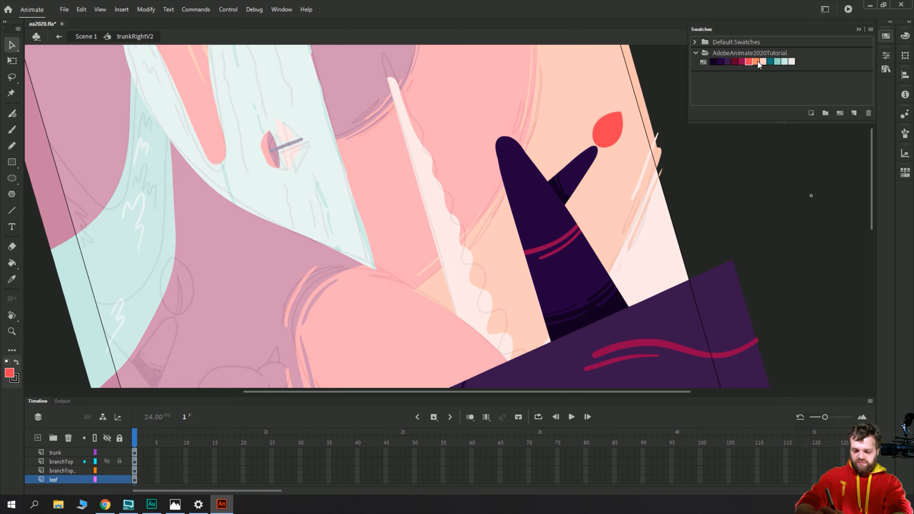
click(755, 62)
click(599, 125)
key(b)
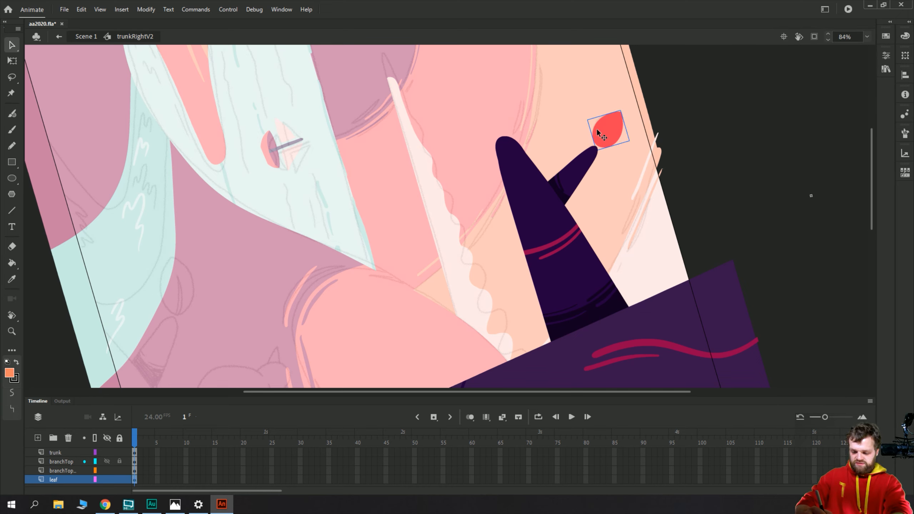
key(ctrl+b)
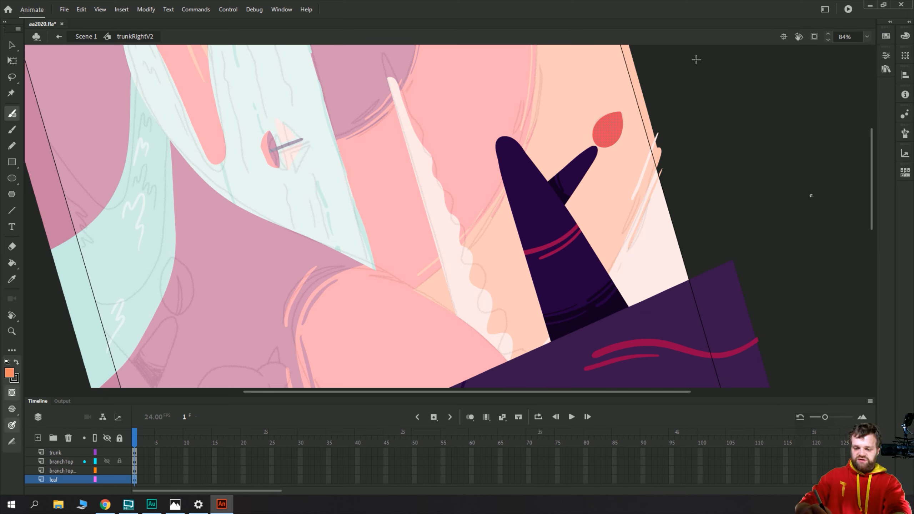
- Switch the leaf back to a drawing object and return it to a raw shape to compare both states
key(ctrl+z)
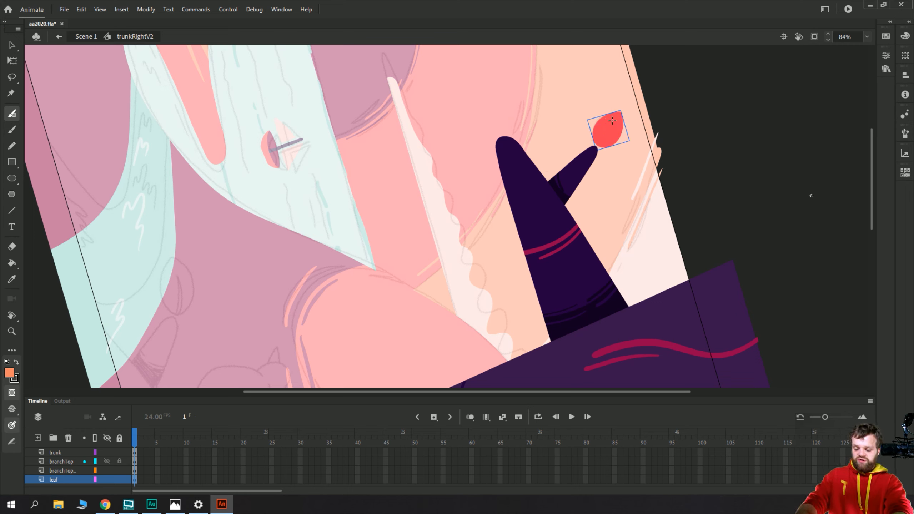
key(ctrl+b)
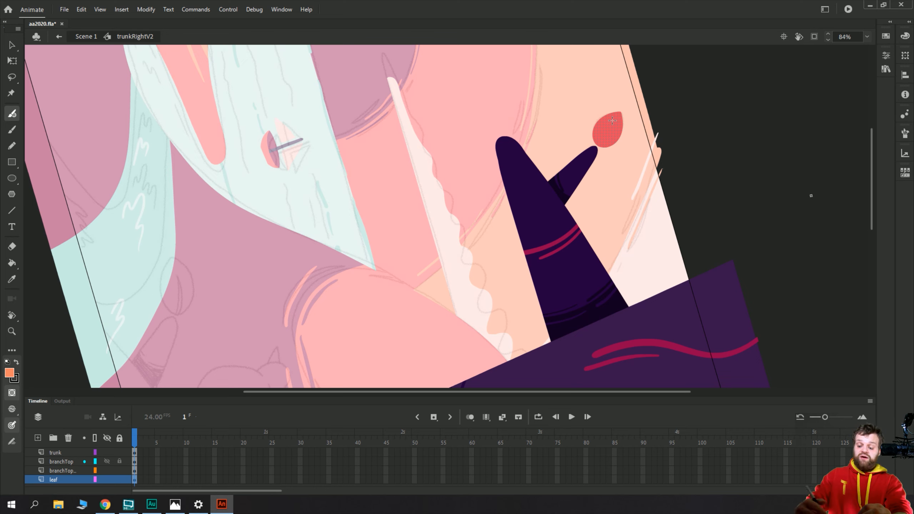
click(885, 55)
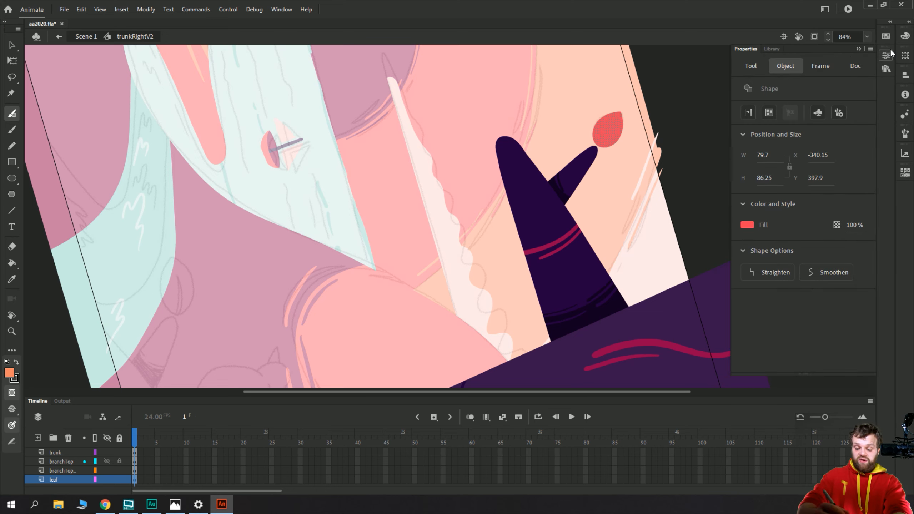
click(769, 113)
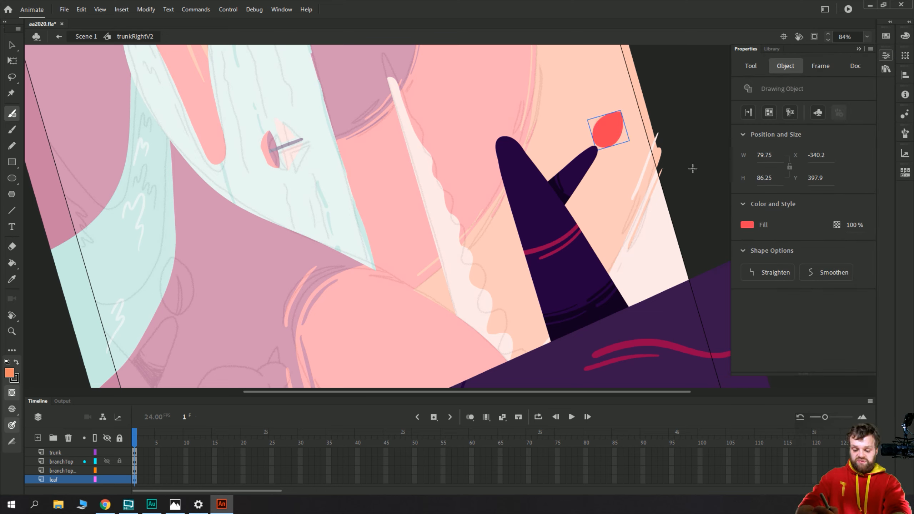
key(ctrl+z)
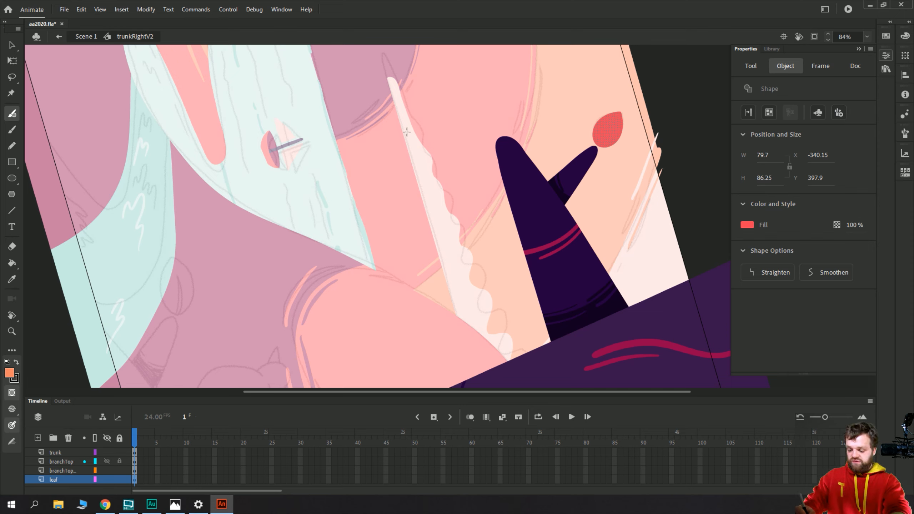
- Try a wavy orange brush stroke away from the leaf, break it apart and delete it
drag(411, 158, 320, 186)
key(v)
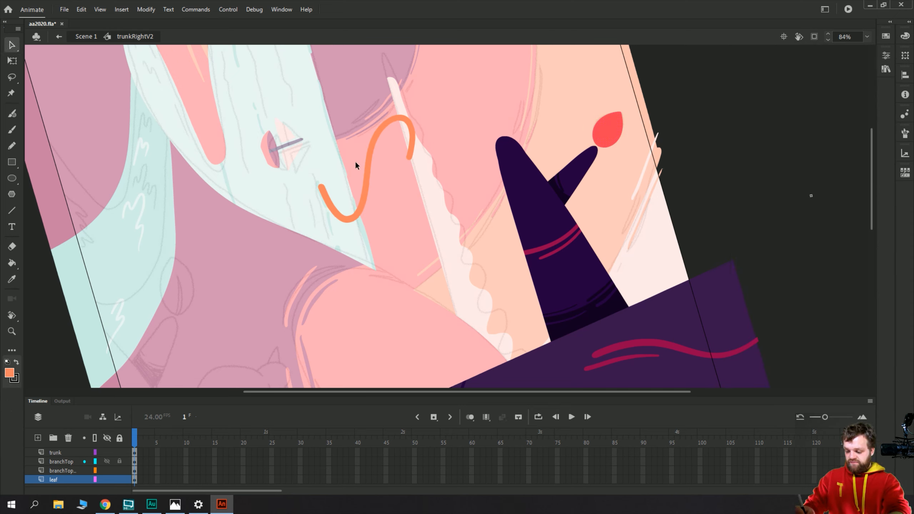
click(362, 180)
key(ctrl+b)
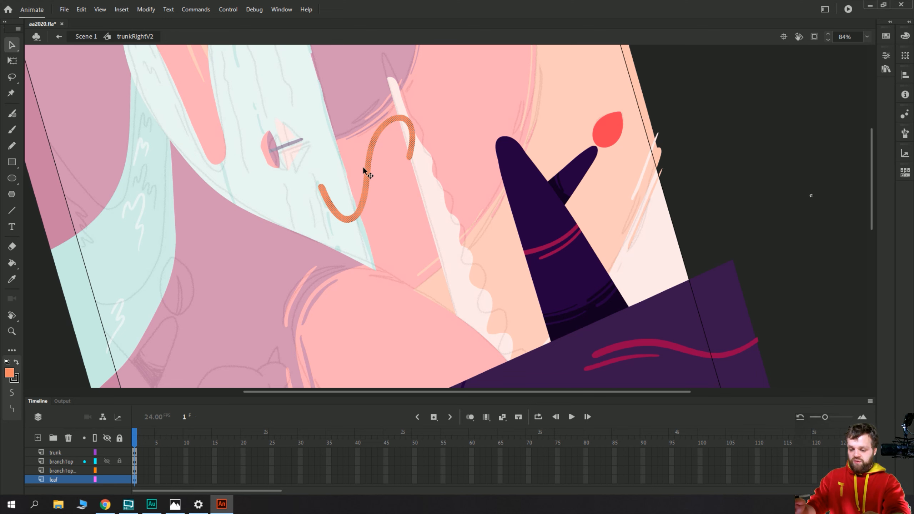
key(Delete)
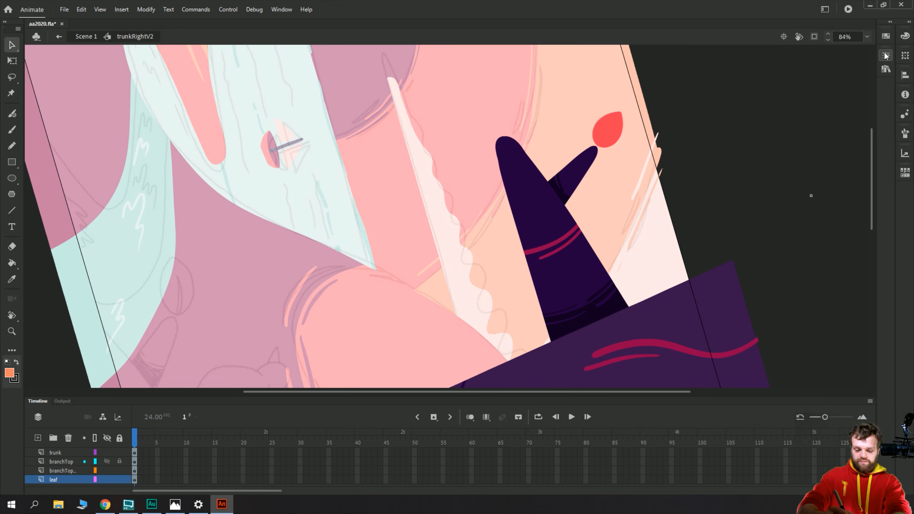
- Activate the Fluid Brush again and bring up its tool options
click(886, 57)
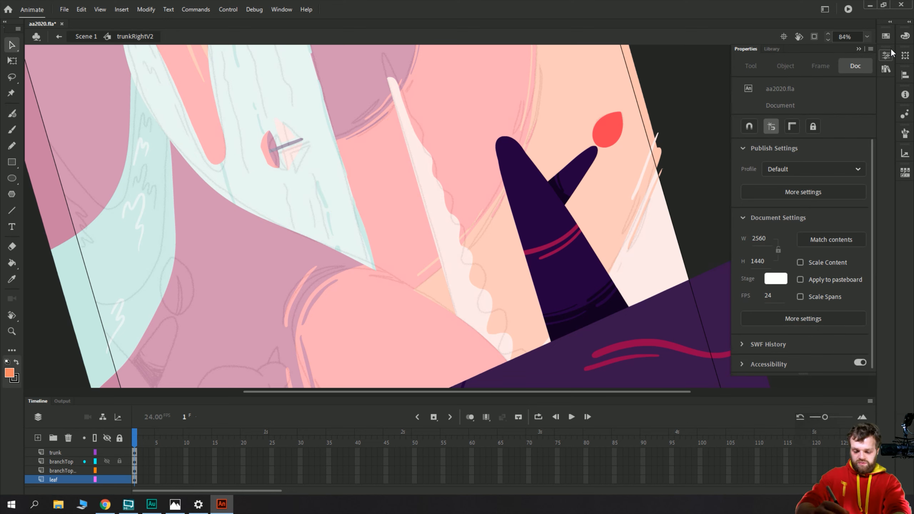
click(770, 127)
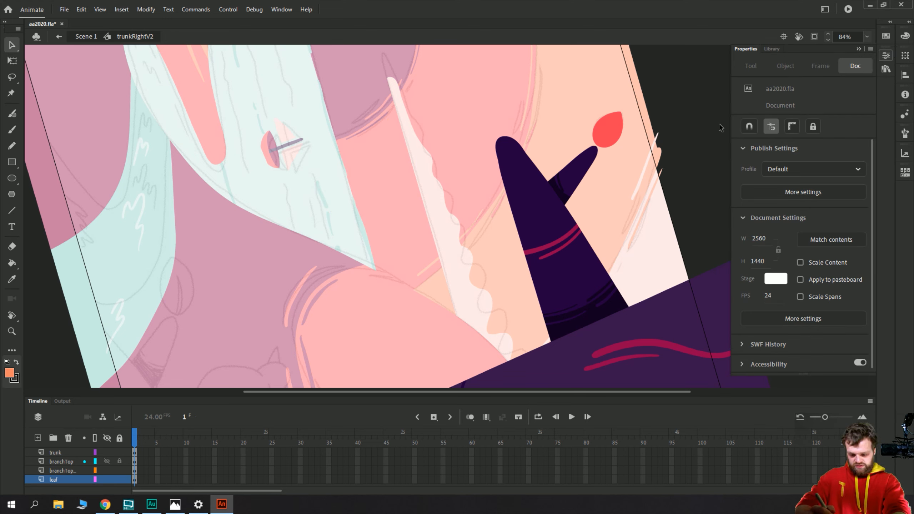
key(b)
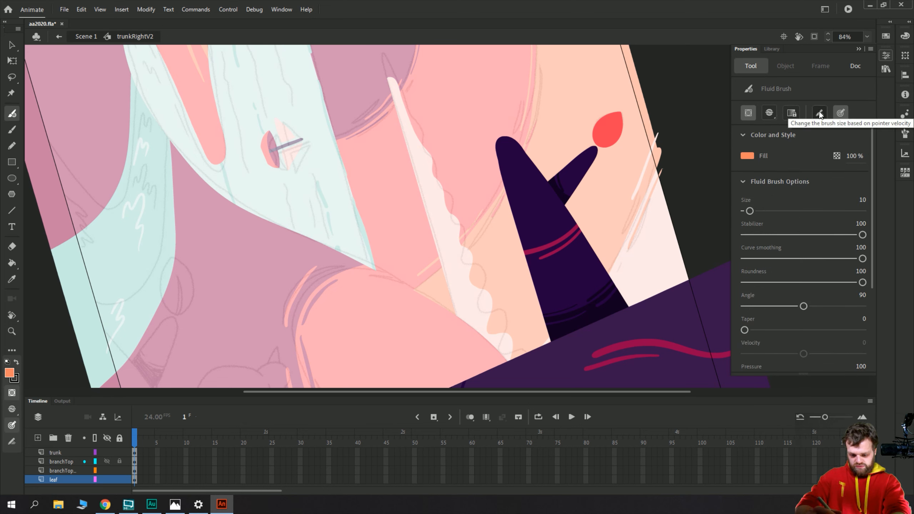
- Turn off object drawing for the Fluid Brush and try a wavy orange test stroke across the pink sky
click(745, 113)
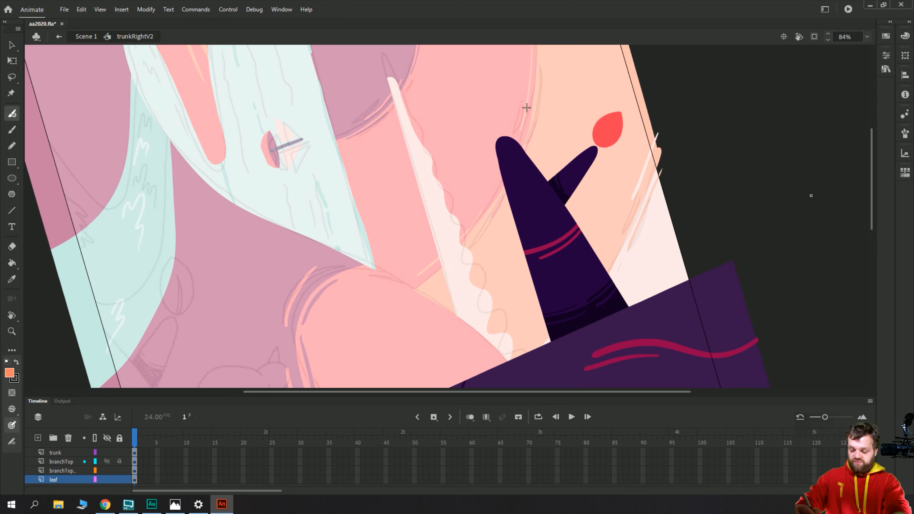
drag(526, 107, 393, 146)
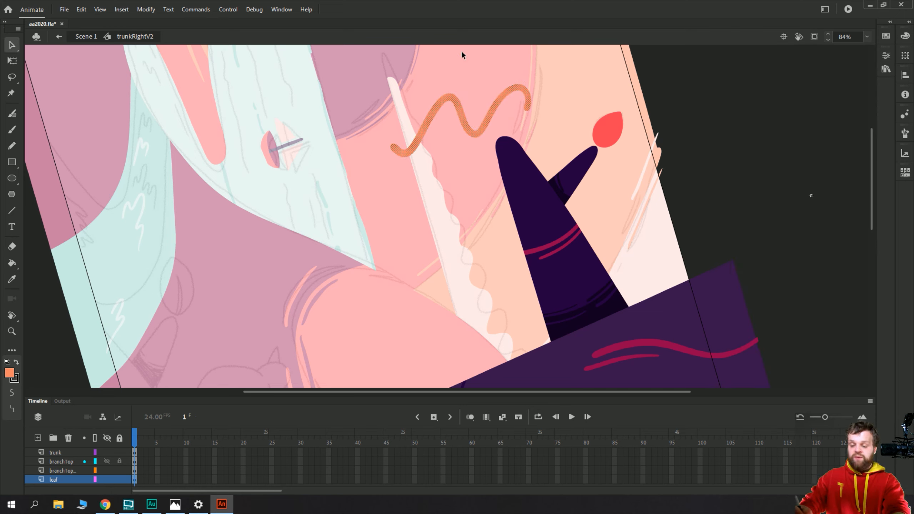
key(ctrl+z)
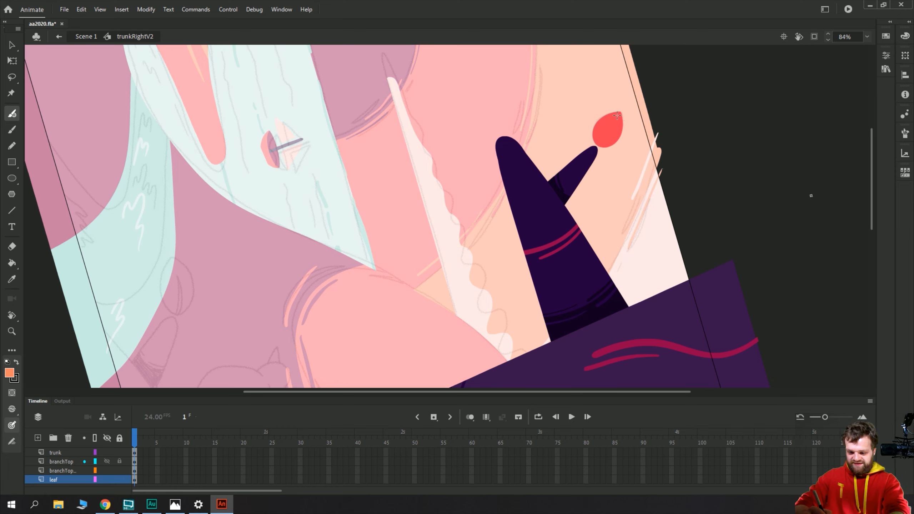
- Select the red leaf's fill and try an orange vein stroke running from the leaf past its base
ctrl+click(611, 129)
drag(612, 122, 592, 167)
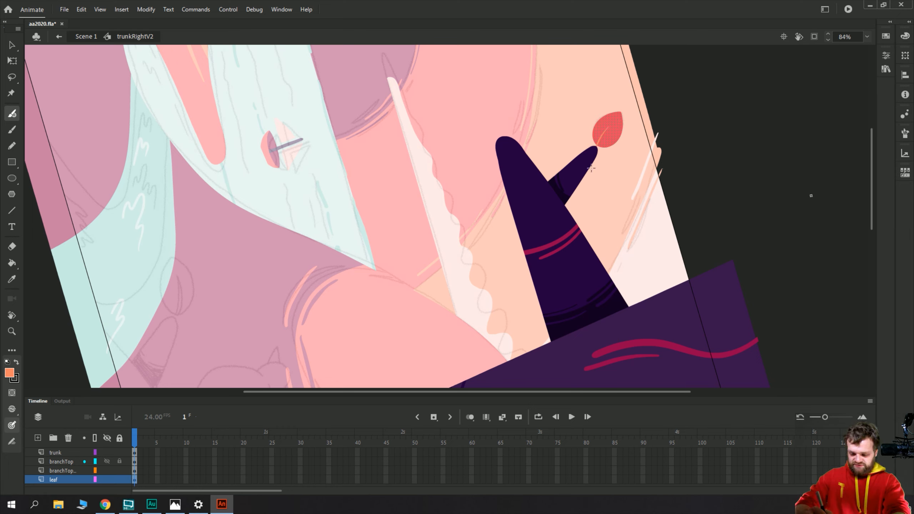
ctrl+click(618, 115)
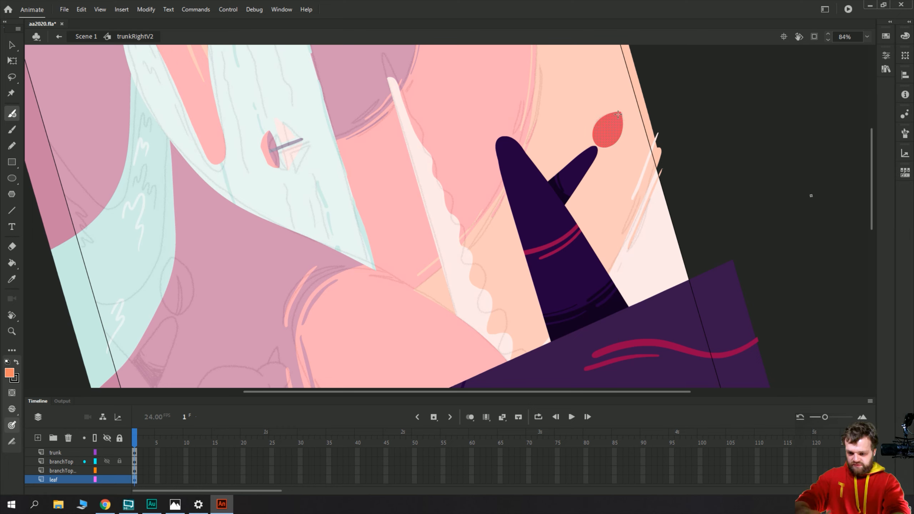
- Change the Fluid Brush's paint mode to stay within the selected fill and paint an orange central vein on the leaf
click(886, 55)
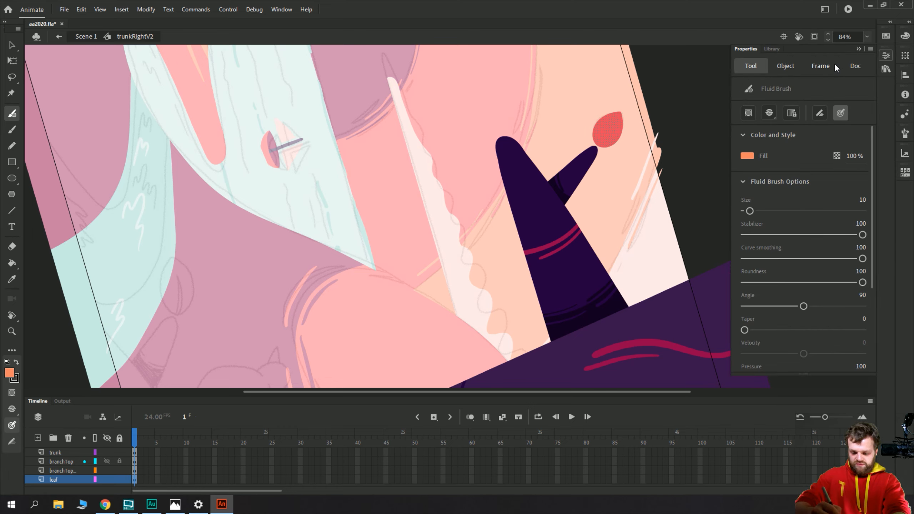
click(769, 113)
click(773, 154)
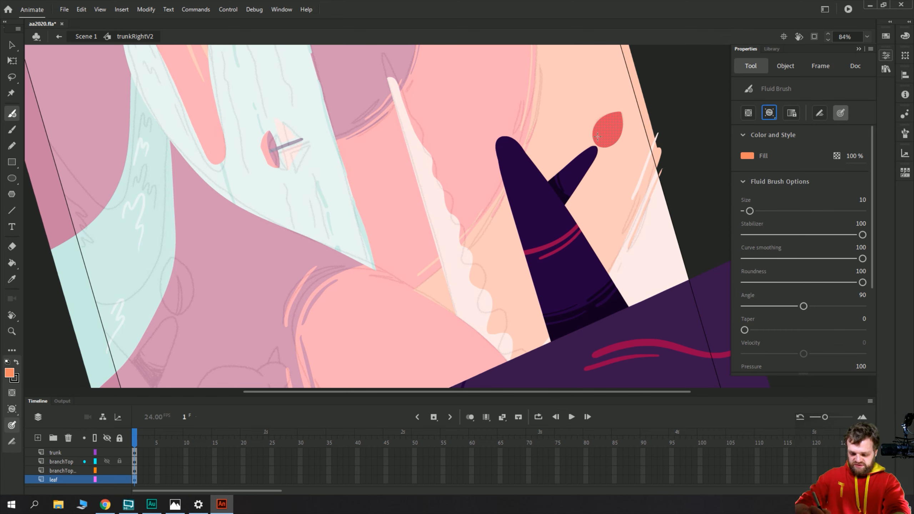
mouse_move(612, 122)
mouse_down()
mouse_move(595, 148)
mouse_move(615, 117)
mouse_up()
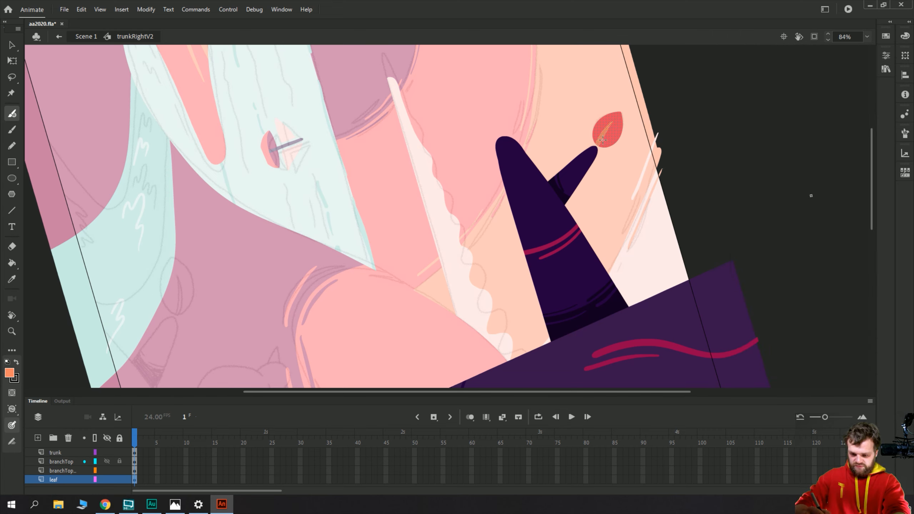
- Convert the leaf artwork into a graphic symbol named leaf
key(v)
click(509, 111)
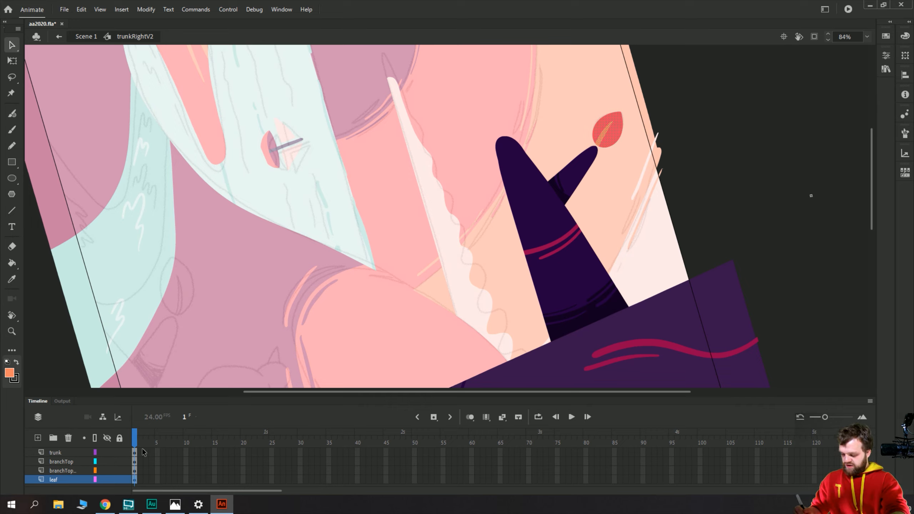
key(F8)
text(leaf)
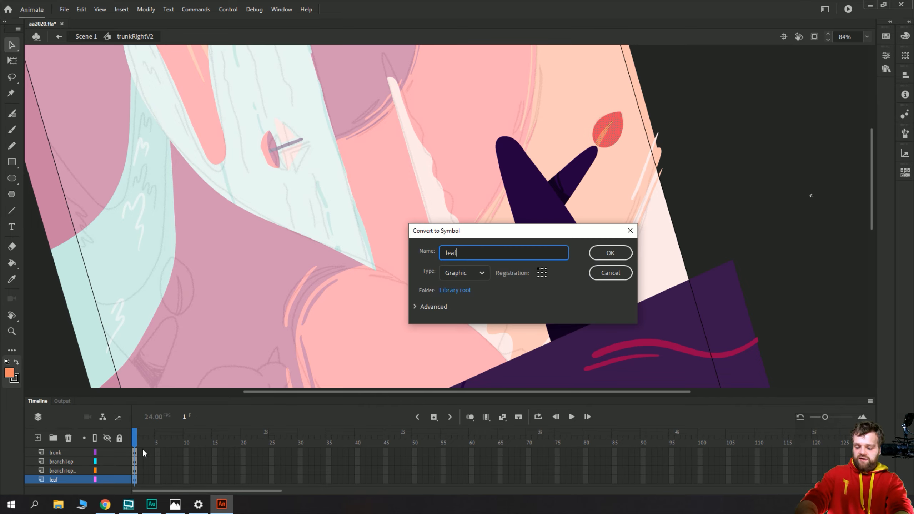
key(Return)
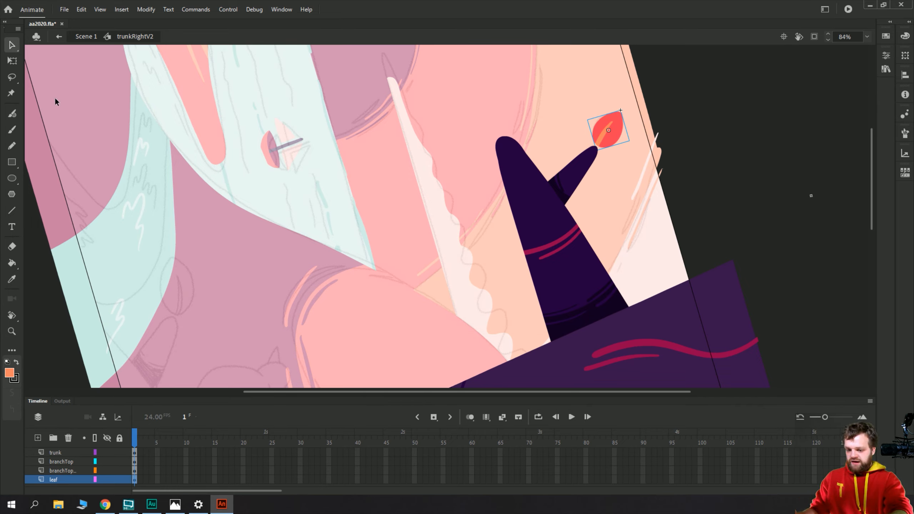
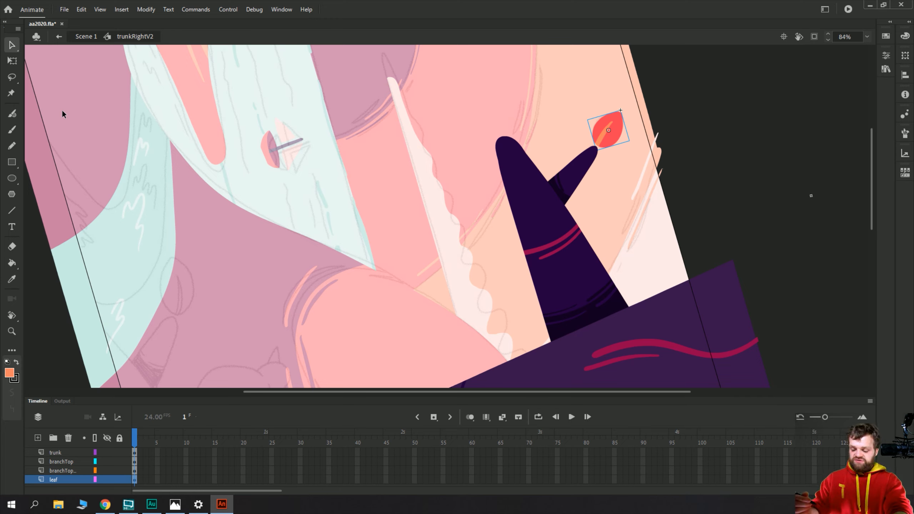
- Reset the canvas rotation and zoom out to show the whole scene with the right-hand trunk
click(796, 37)
double_click(796, 36)
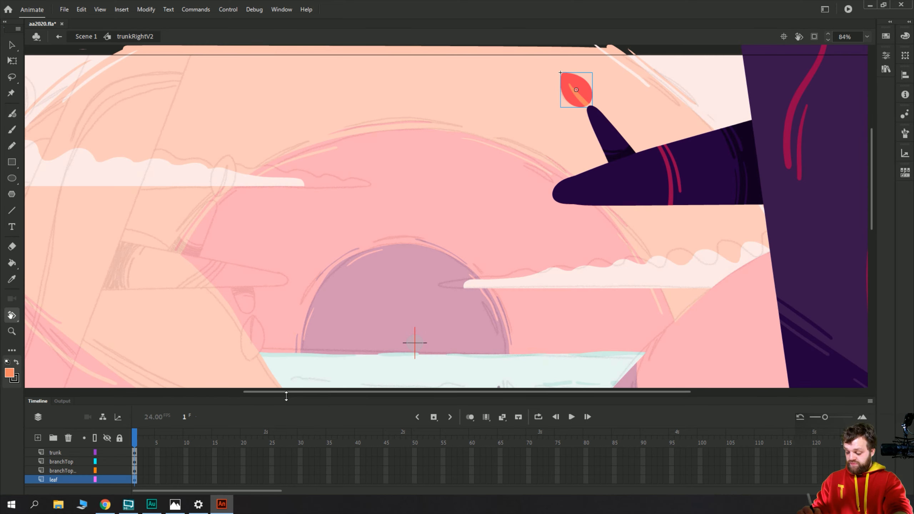
scroll(281, 394, left, 4)
scroll(281, 394, right, 8)
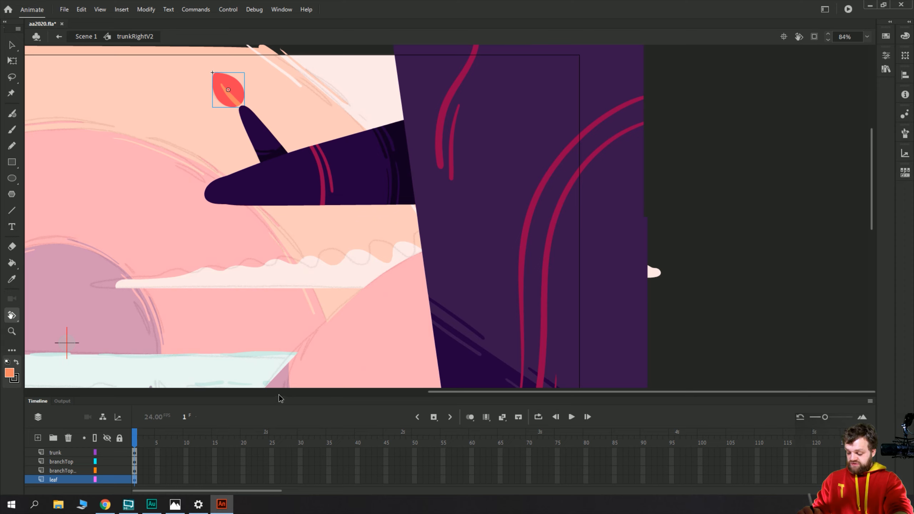
drag(277, 398, 279, 316)
click(866, 37)
click(836, 58)
drag(108, 312, 109, 384)
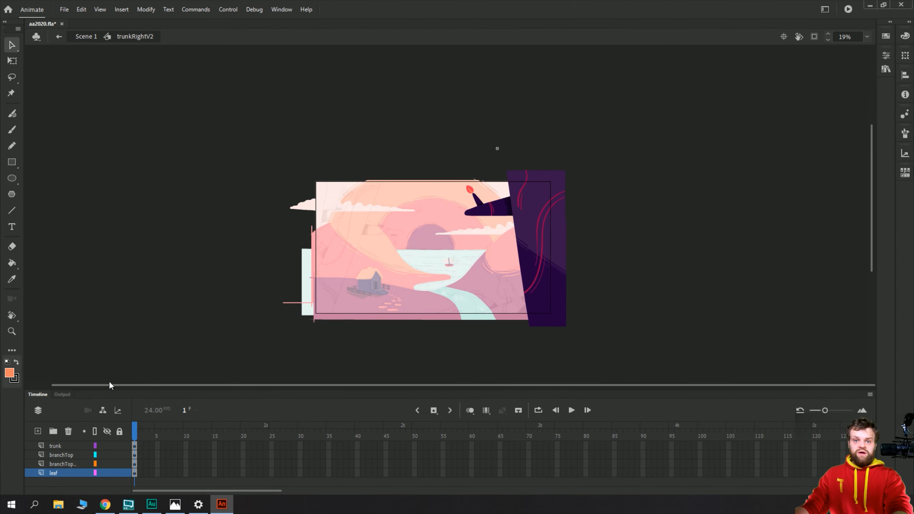
ctrl+click(446, 253)
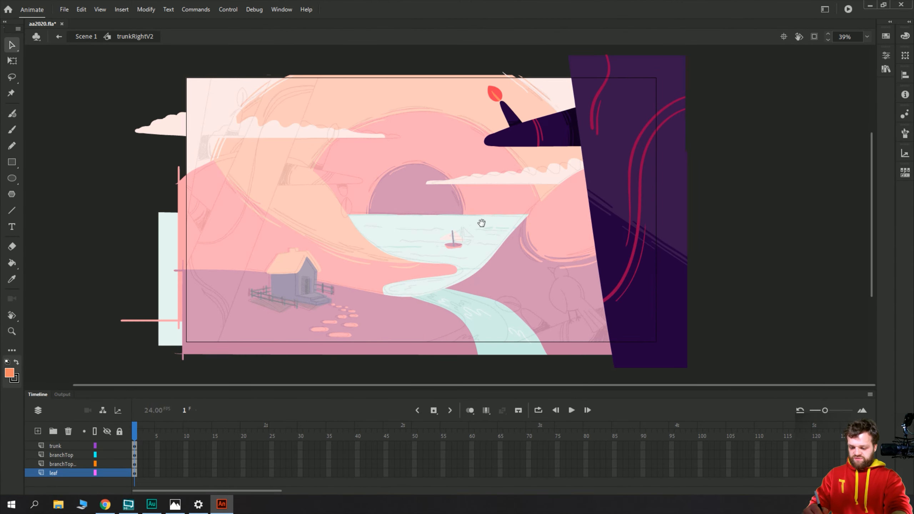
drag(472, 215, 470, 234)
- Examine the trunk, branch, twig and leaf one by one, checking the branch parts' pivot points with Free Transform
click(591, 113)
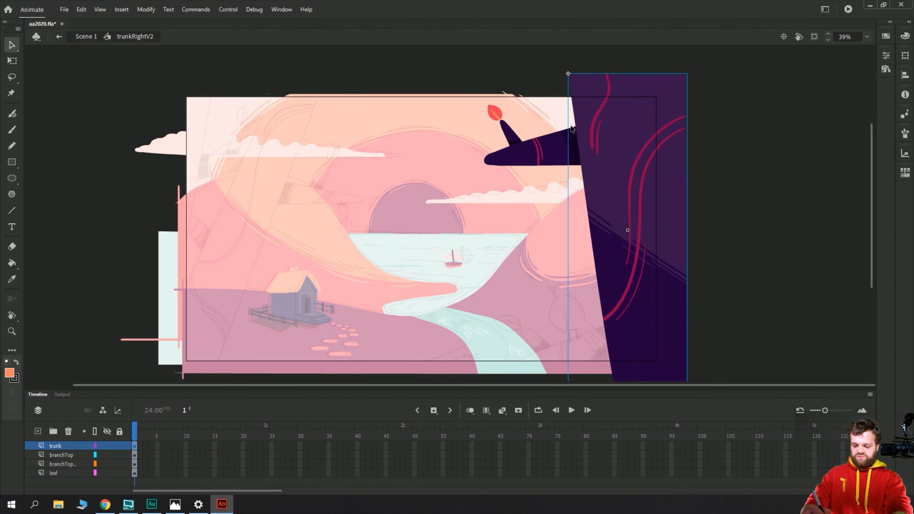
click(531, 141)
click(513, 133)
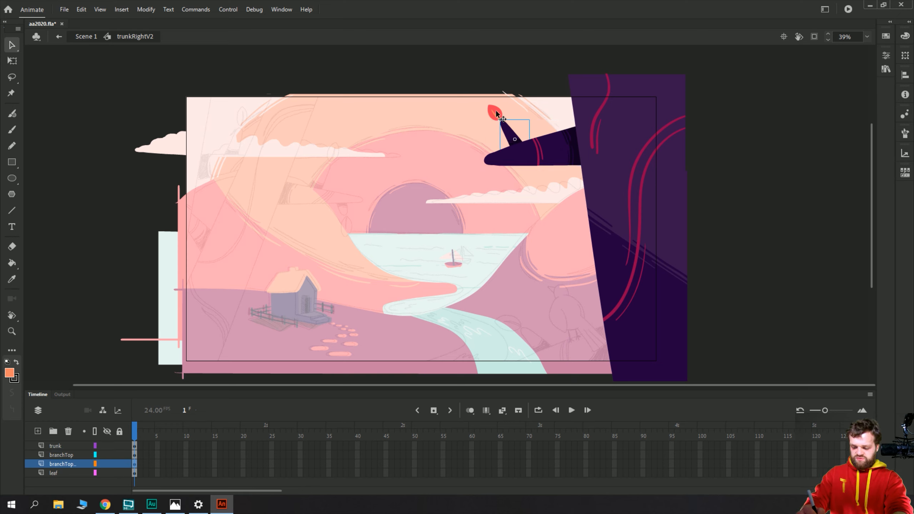
click(499, 115)
click(13, 60)
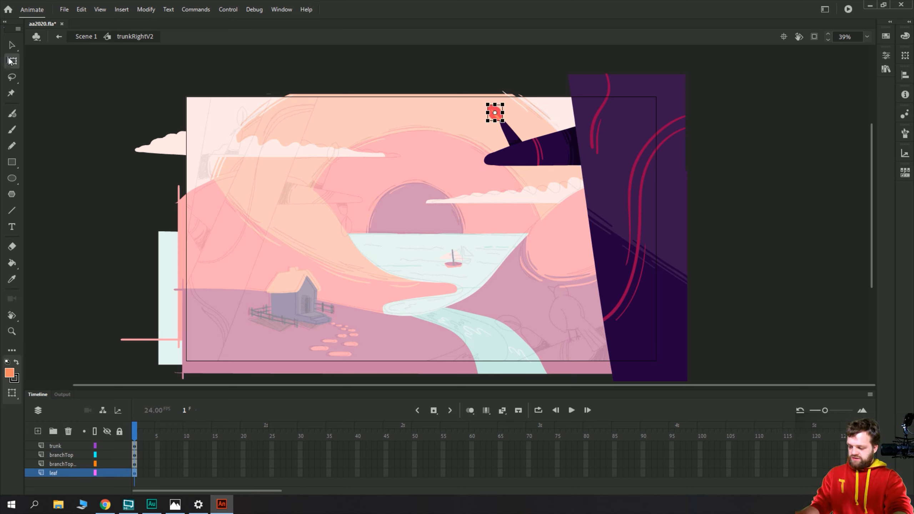
click(538, 149)
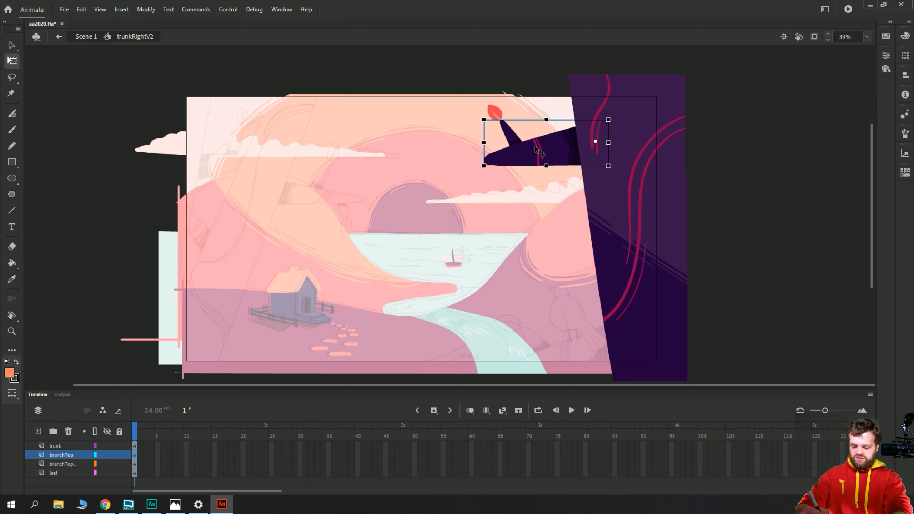
click(507, 131)
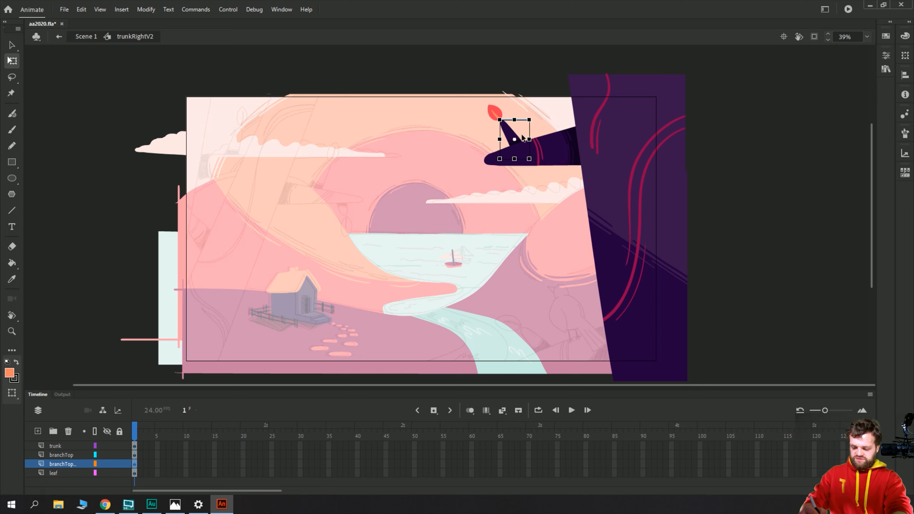
click(496, 112)
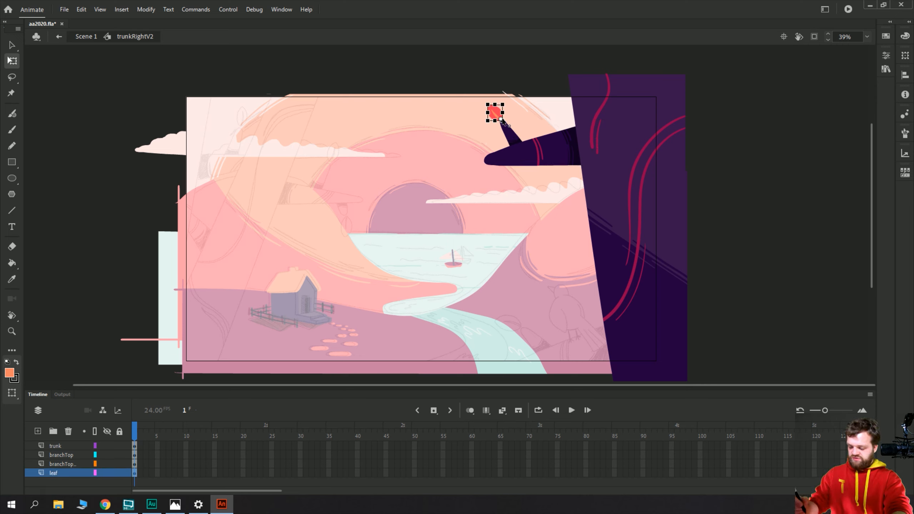
- Extend all four layers to frame 25 and add keyframes with the same artwork at that frame
drag(163, 473, 272, 446)
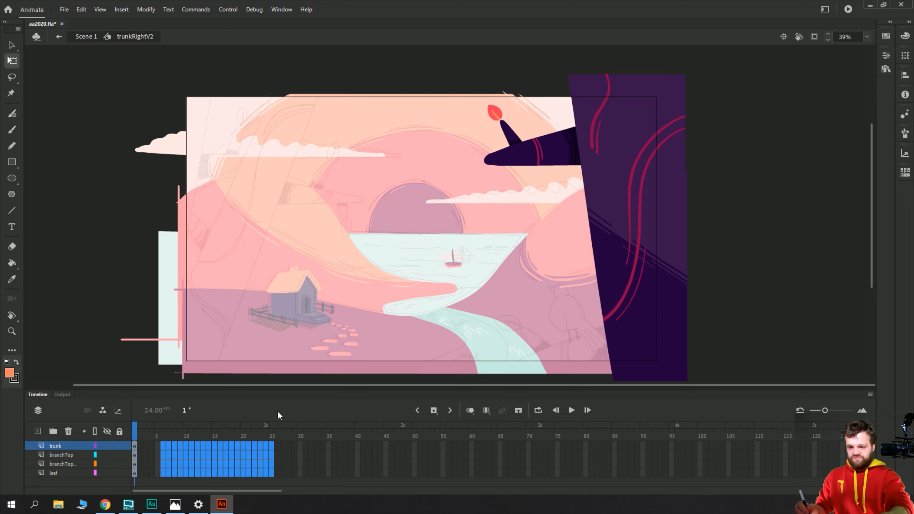
key(F5)
click(282, 461)
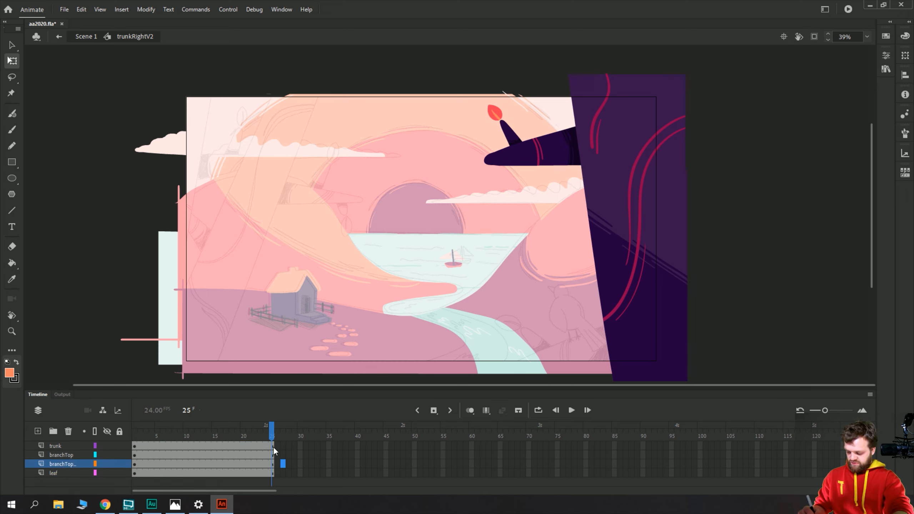
drag(274, 447, 272, 473)
key(F7)
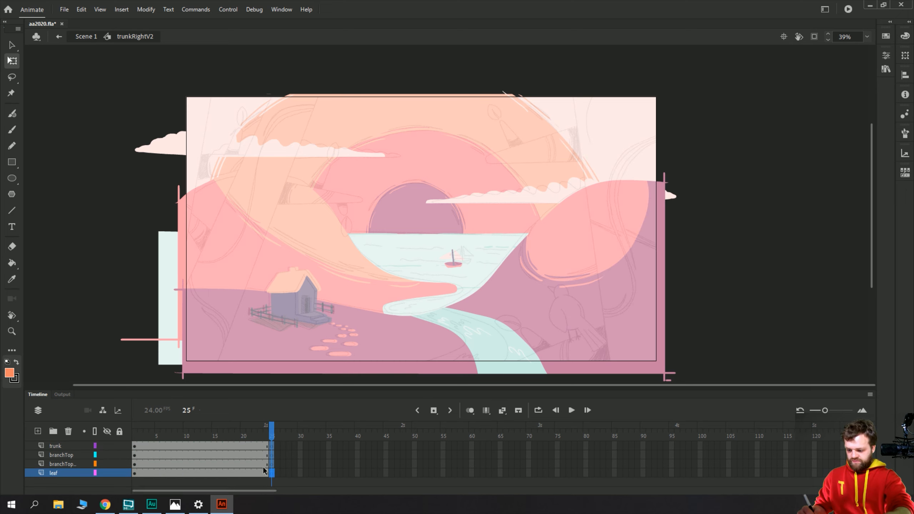
key(ctrl+alt+v)
click(293, 456)
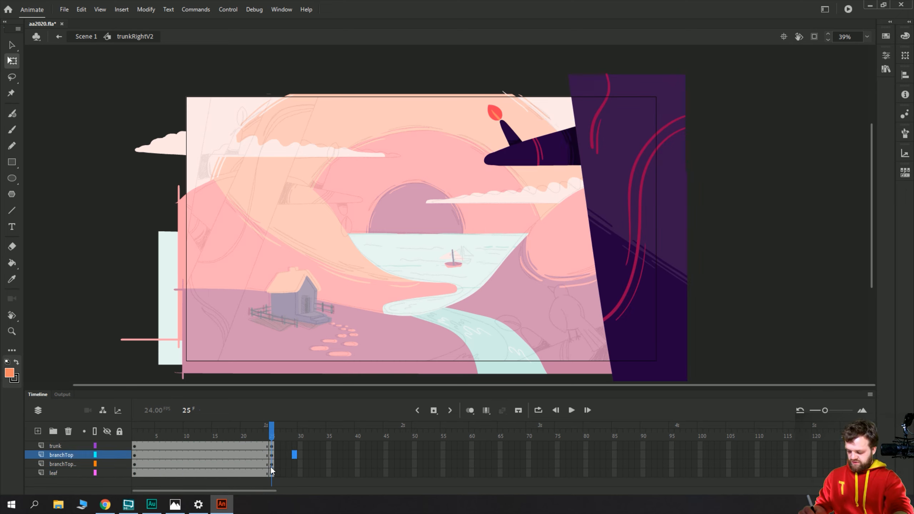
- At frame 25, rotate the branch slightly downward around its trunk-side pivot and reposition the twig and leaf to follow it
click(497, 149)
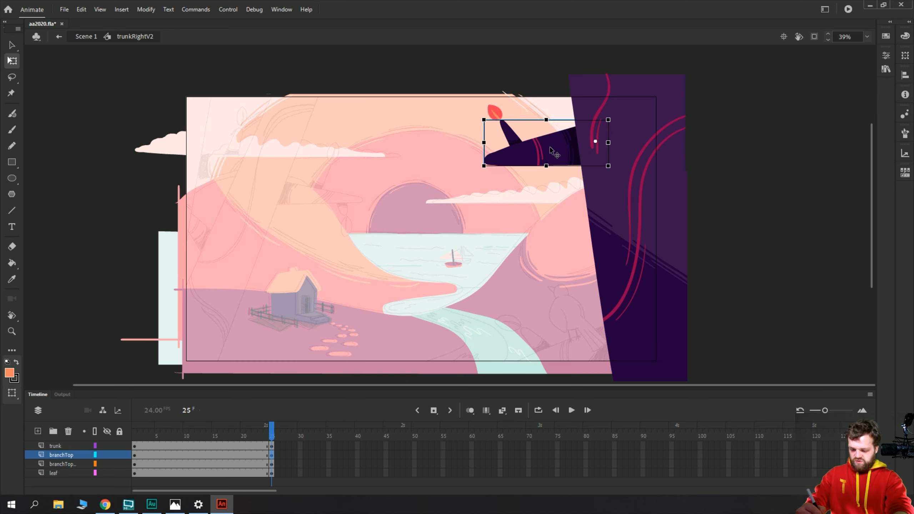
mouse_move(483, 118)
mouse_down()
mouse_move(480, 140)
mouse_move(507, 159)
mouse_move(510, 128)
mouse_move(489, 112)
mouse_up()
click(503, 130)
click(495, 113)
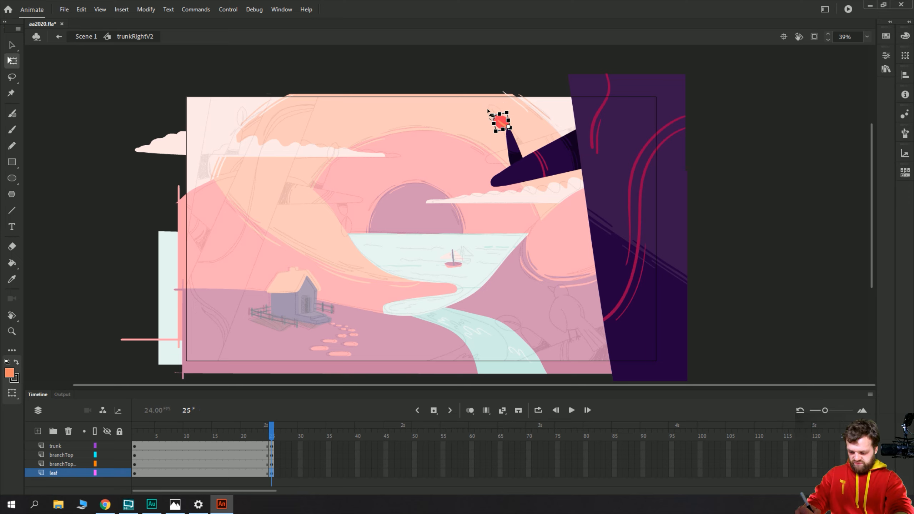
- Create classic tweens on all four layers between frame 1 and the frame 25 keyframes
click(198, 473)
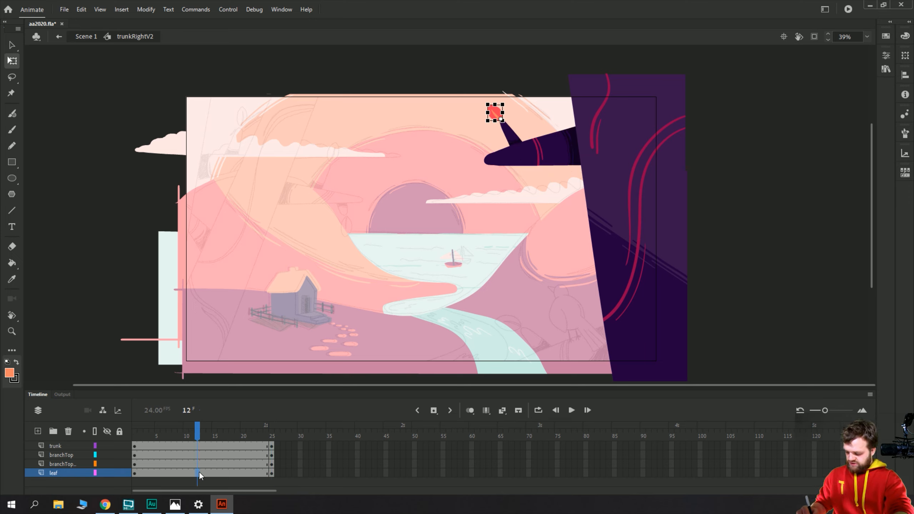
drag(183, 473, 215, 447)
right_click(187, 458)
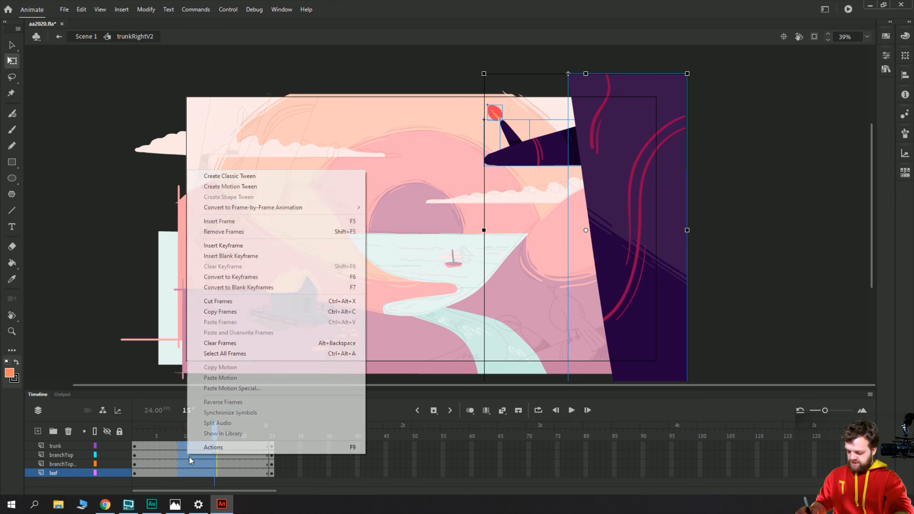
click(220, 177)
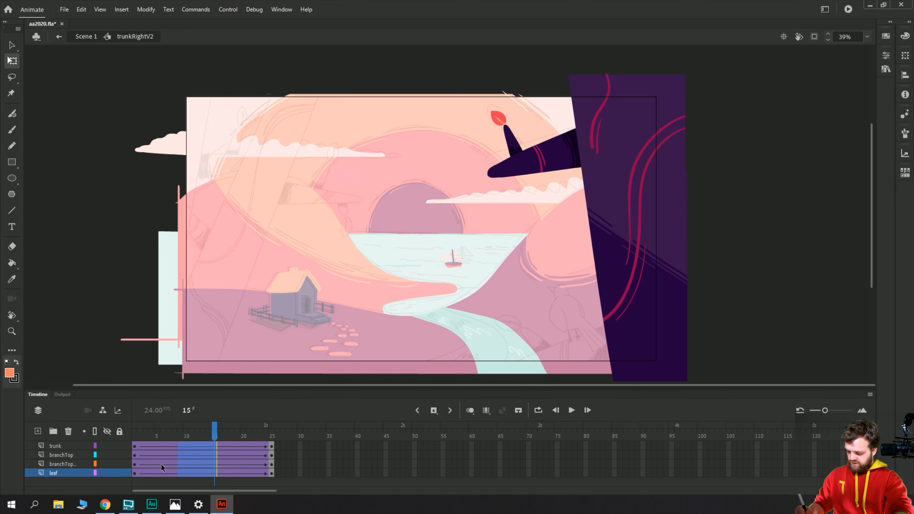
- Play the branch animation from frame 1 to check how its parts move together
click(134, 446)
key(Return)
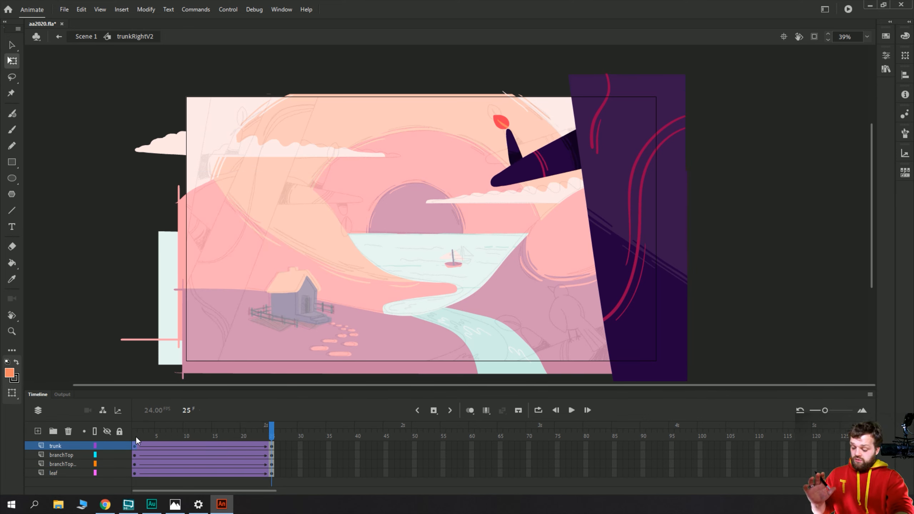
key(Return)
- Undo the classic tweens, the frame 25 pose and the added frames and keyframes on all four layers, then clear the frame selection
key(ctrl+z)
key(ctrl+z)
key(ctrl+z)
key(ctrl+z)
key(ctrl+z)
key(ctrl+z)
key(ctrl+z)
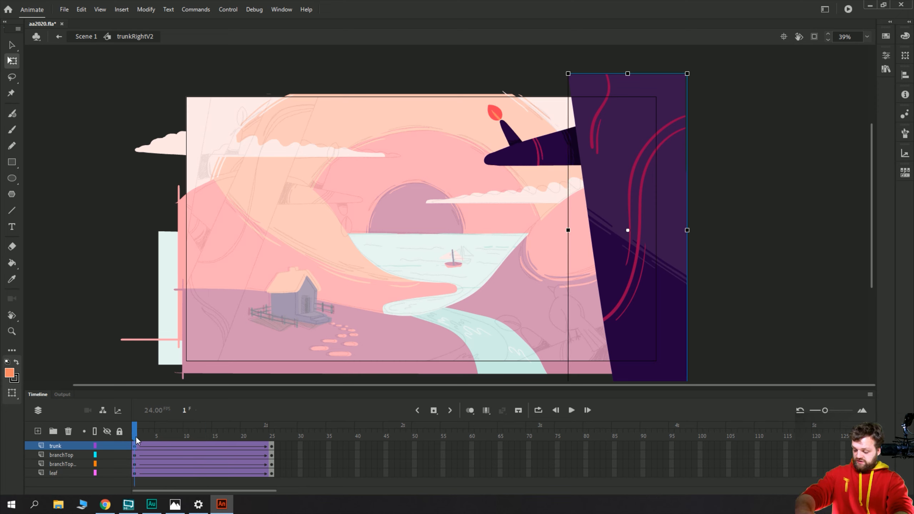
key(ctrl+z)
key(ctrl+z)
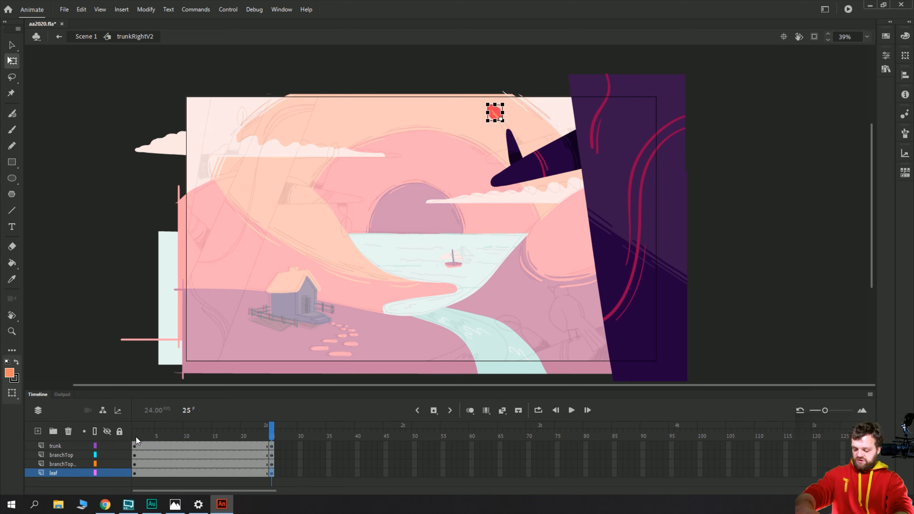
key(ctrl+z)
key(ctrl+z)
key(ctrl+z)
key(ctrl+z)
key(ctrl+z)
key(ctrl+z)
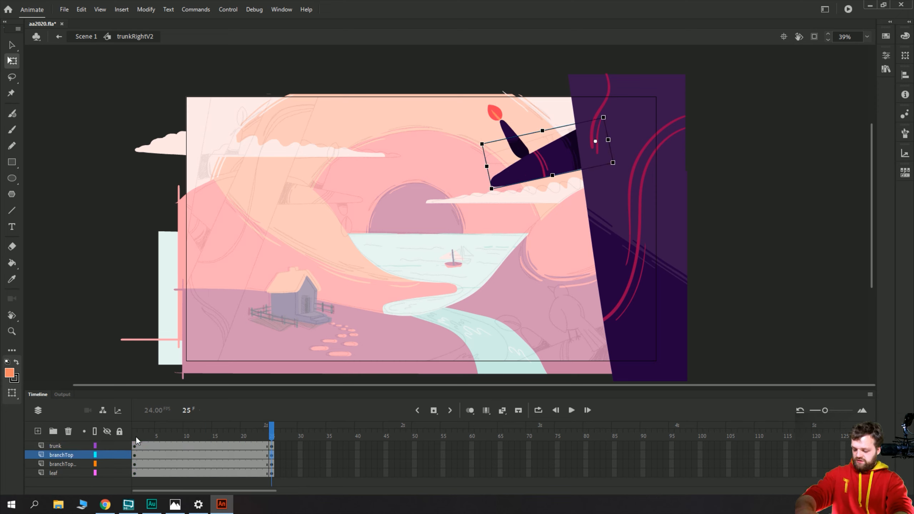
key(ctrl+z)
key(ctrl+z)
key(ctrl+z)
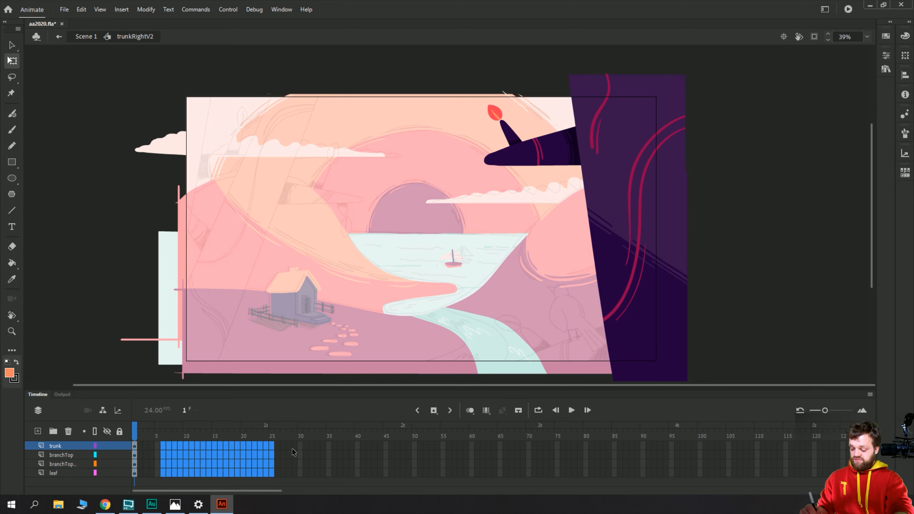
click(283, 463)
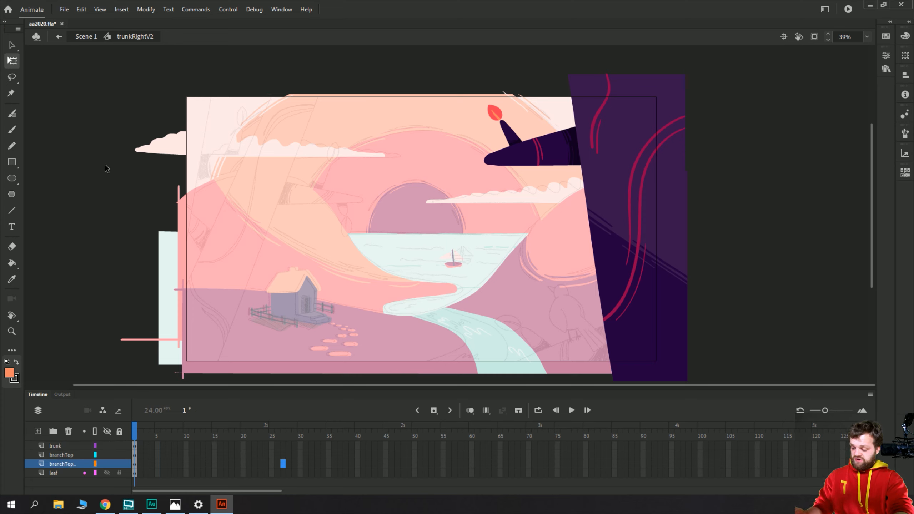
click(100, 177)
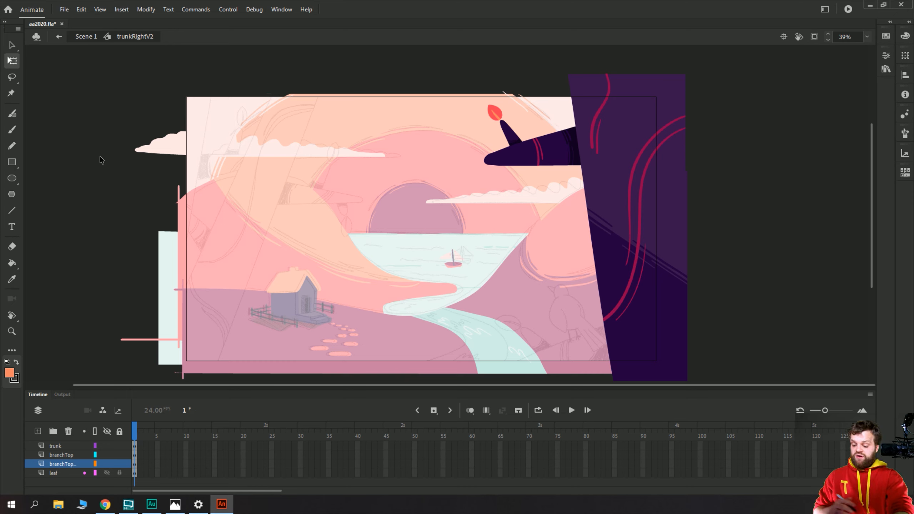
key(m)
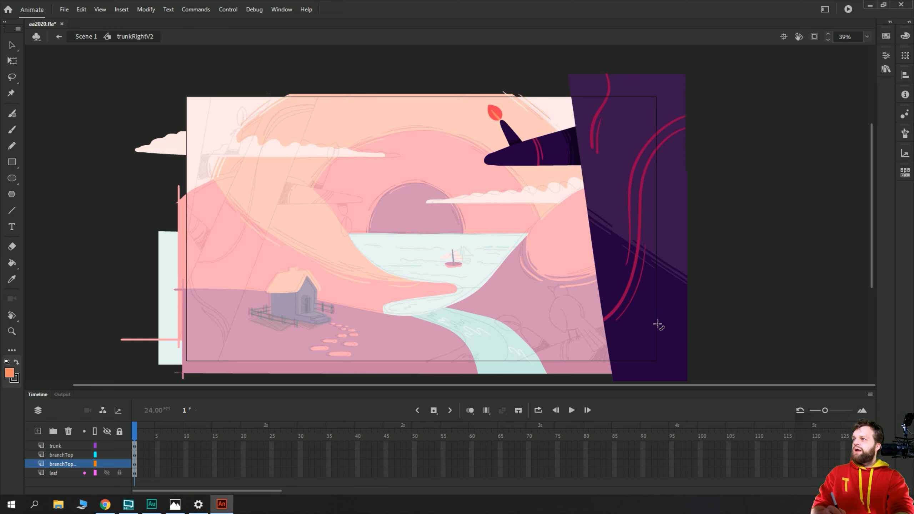
mouse_move(636, 368)
mouse_down()
mouse_move(604, 129)
mouse_move(548, 148)
mouse_move(603, 127)
mouse_move(597, 148)
mouse_move(613, 142)
mouse_move(619, 104)
mouse_up()
key(ctrl+z)
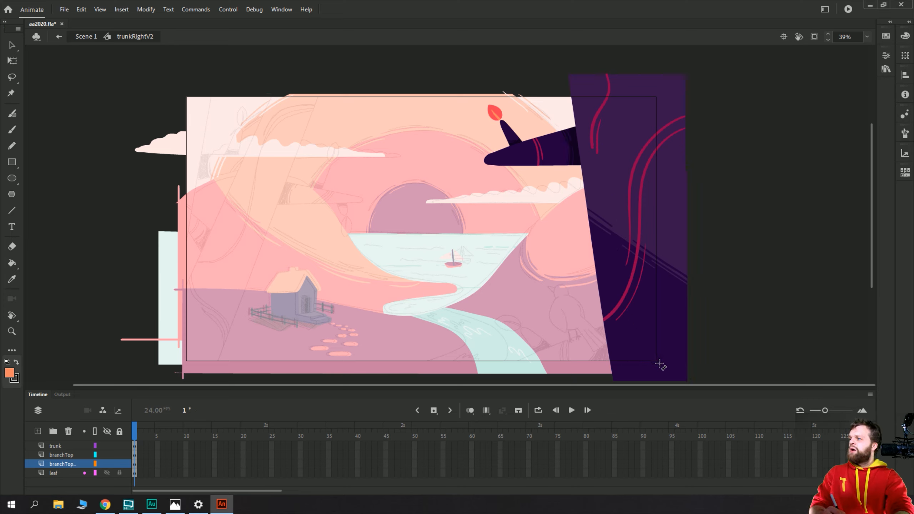
drag(661, 369, 625, 90)
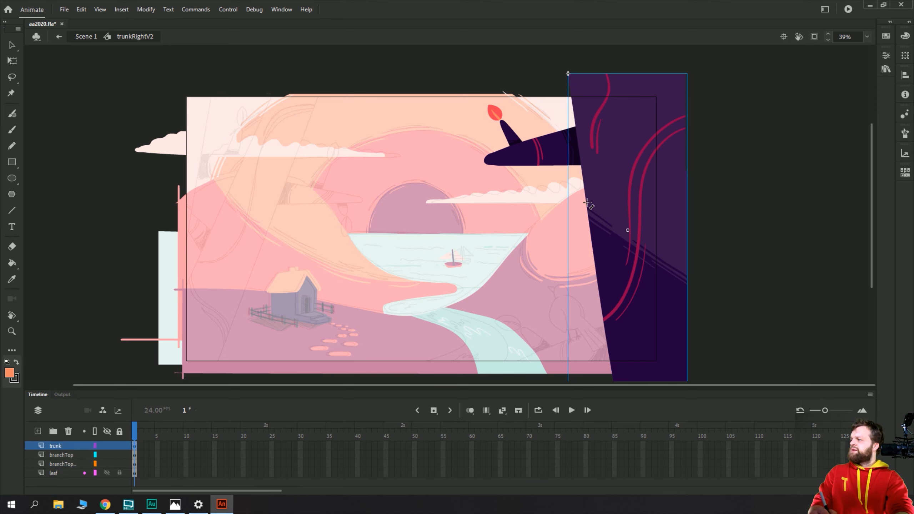
click(606, 169)
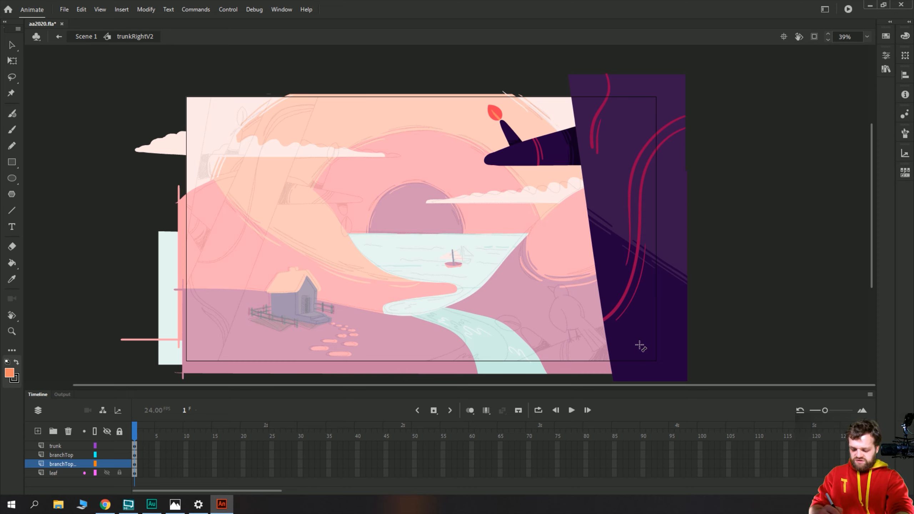
drag(639, 373, 593, 141)
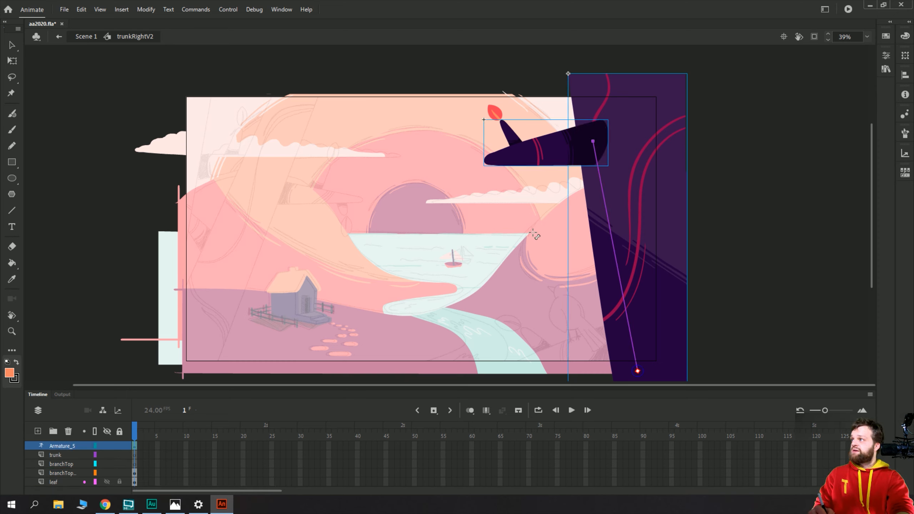
key(ctrl+z)
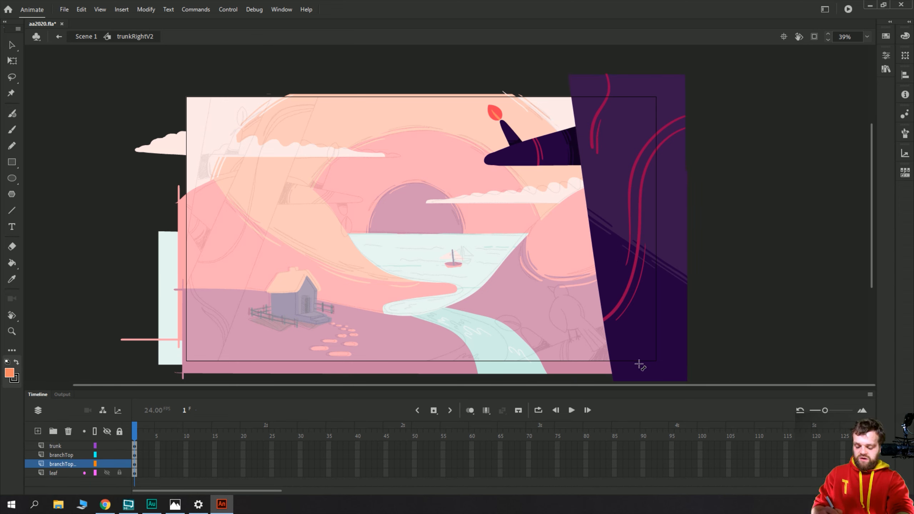
- Build an armature with the Bone tool, linking the trunk's base to the branch's pivot, the twig and the leaf
drag(636, 367, 594, 143)
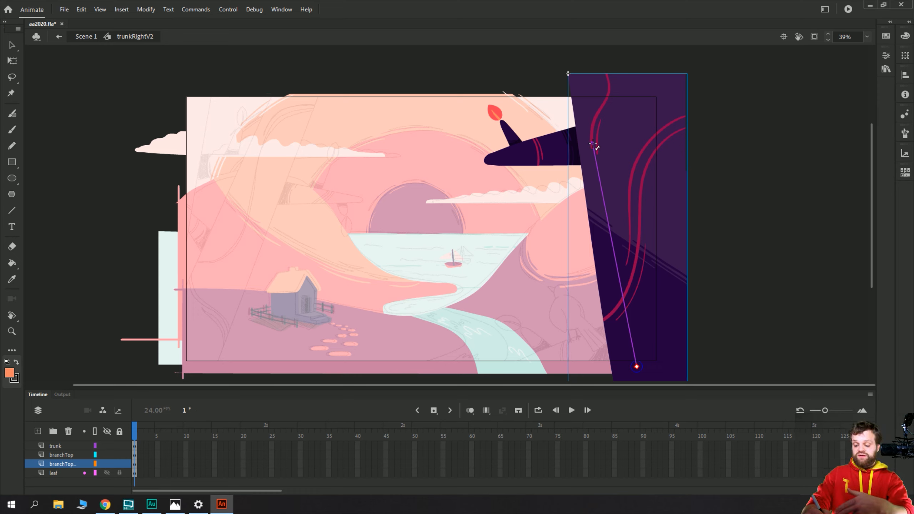
drag(593, 144, 595, 142)
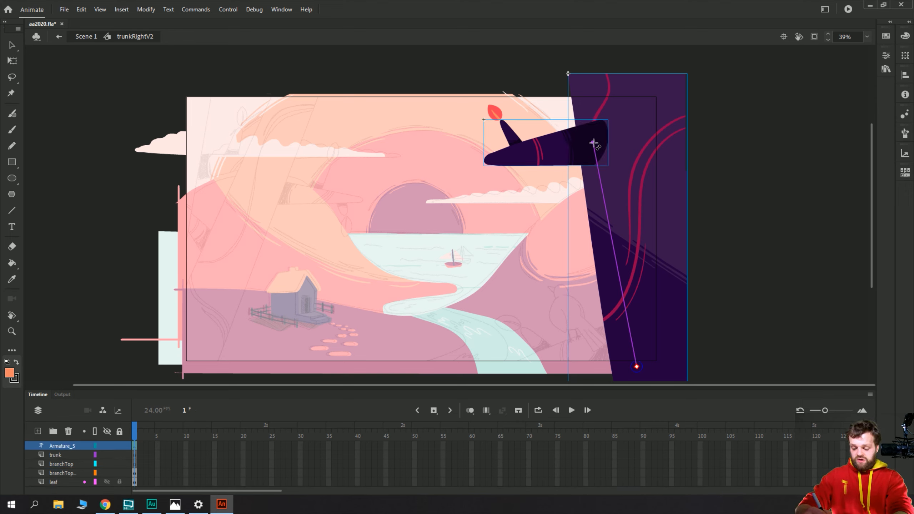
drag(592, 141, 500, 118)
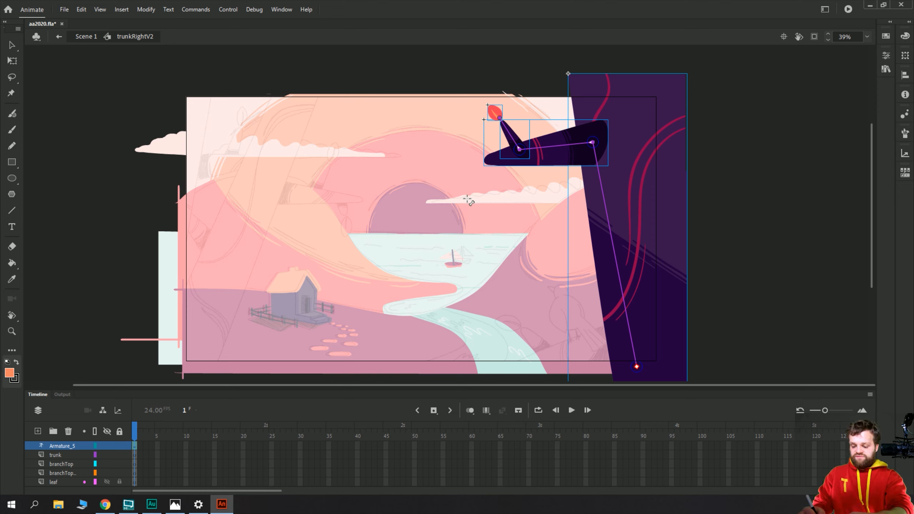
key(v)
key(m)
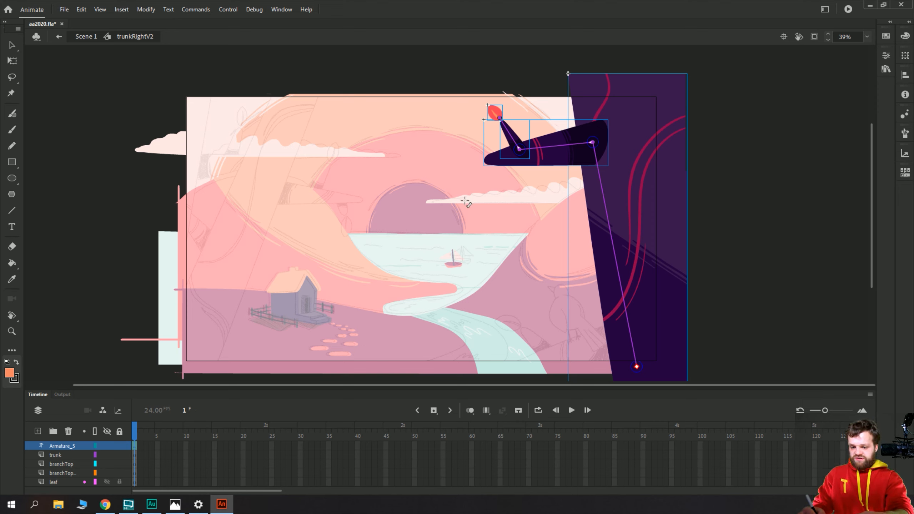
- Try posing the armature by pulling its twig and leaf joints, and undo the test poses
key(v)
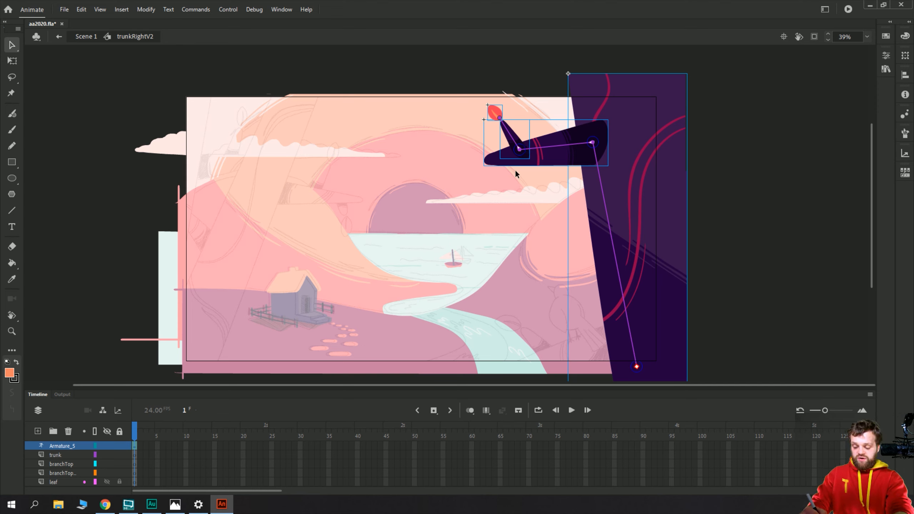
drag(519, 151, 239, 248)
key(ctrl+z)
key(ctrl+z)
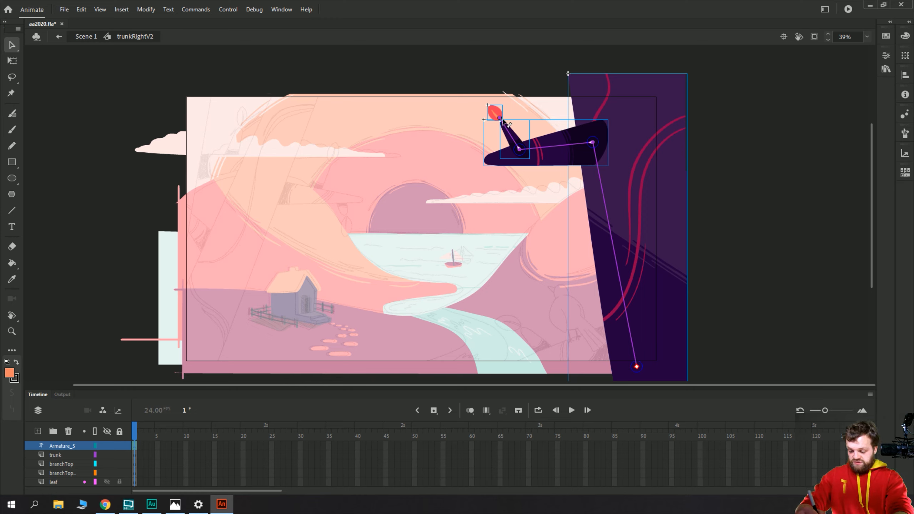
drag(500, 119, 457, 122)
key(ctrl+z)
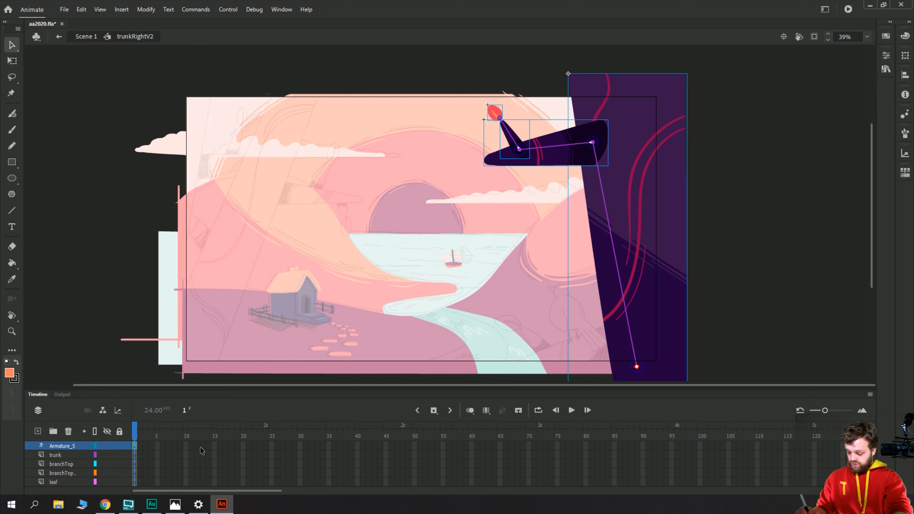
- Extend the armature and the four artwork layers to frame 121 and return to the armature's first frame
drag(197, 445, 542, 483)
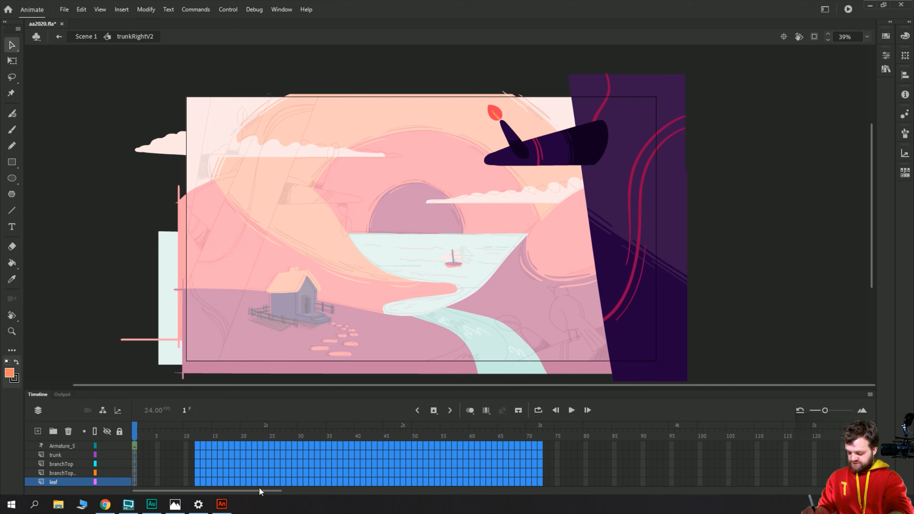
click(585, 464)
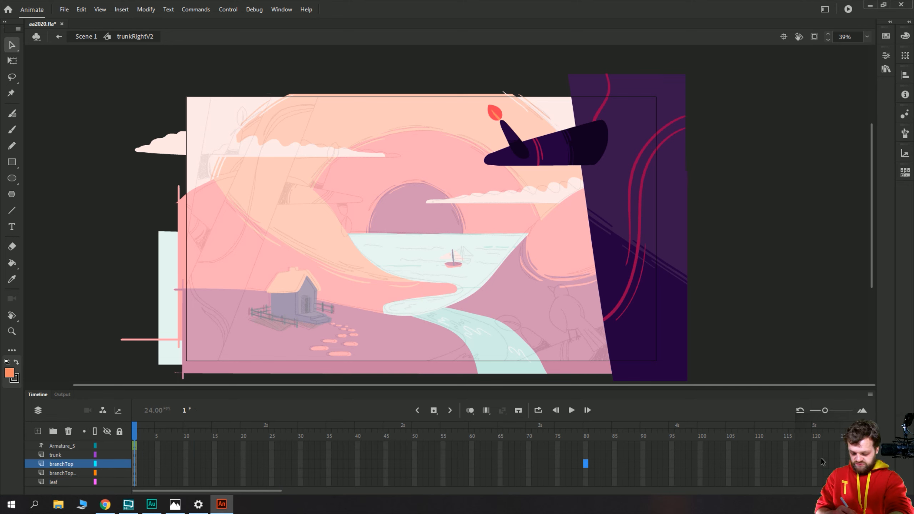
drag(820, 446, 820, 482)
key(F5)
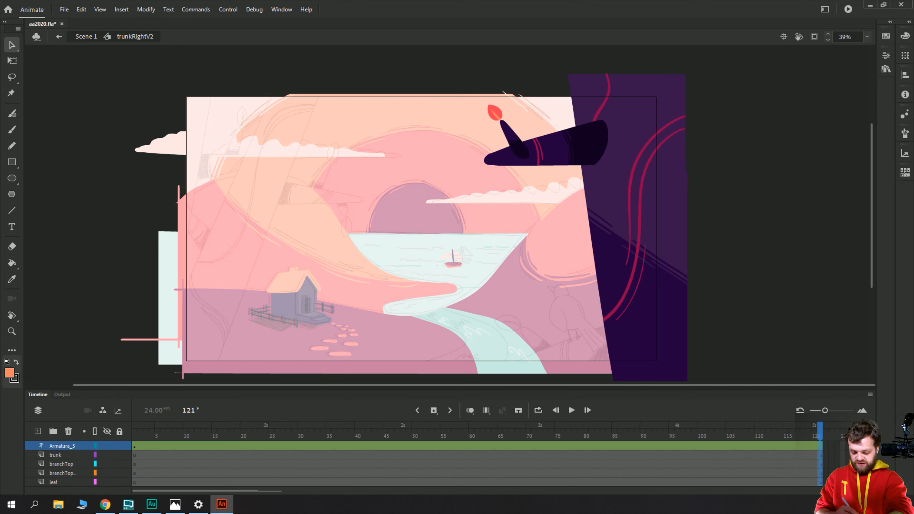
click(780, 473)
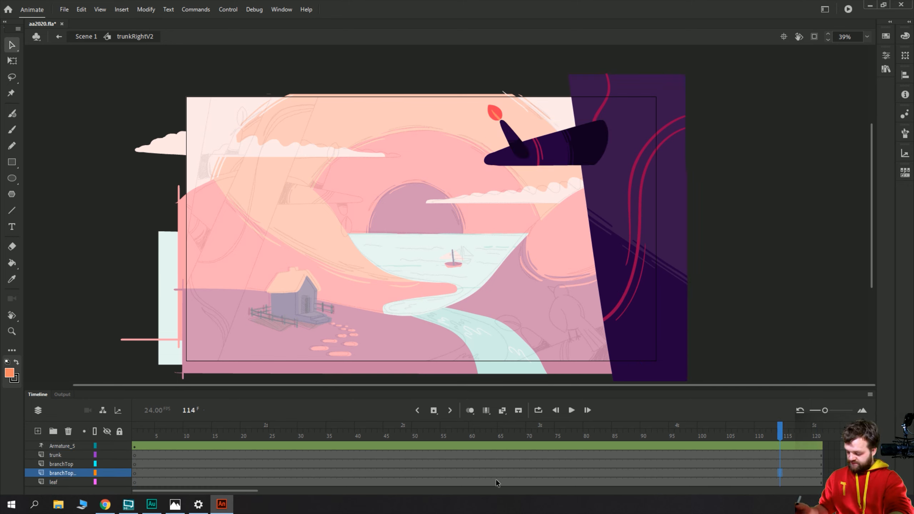
click(134, 447)
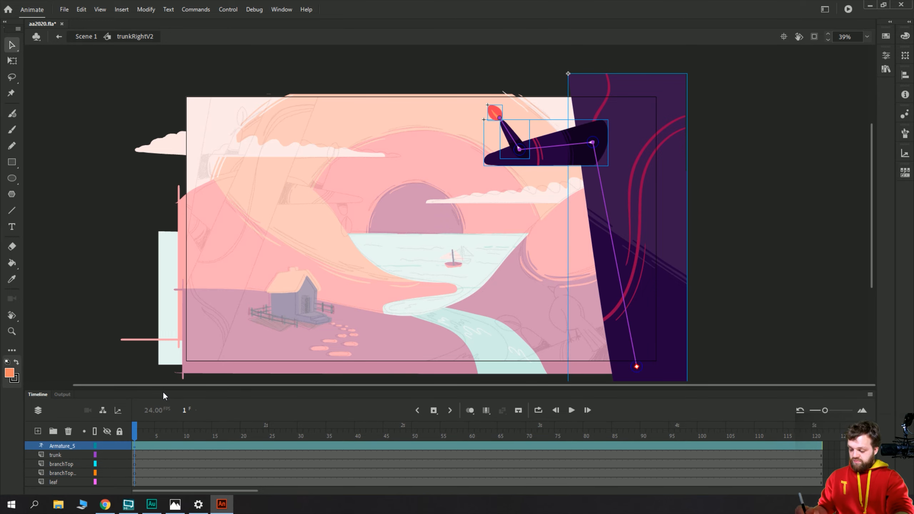
- Return to Scene 1, clear the trees layer's keyframe at frame 24 and remove its classic tween
double_click(123, 205)
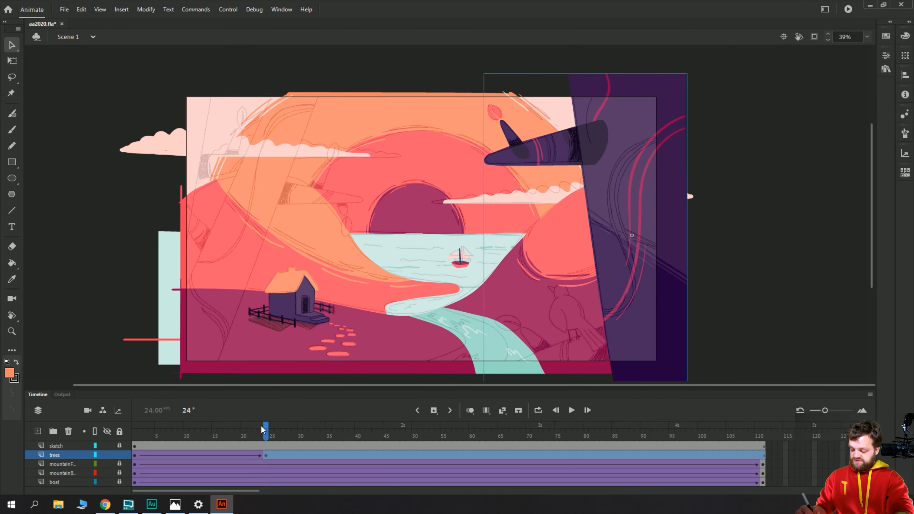
click(257, 445)
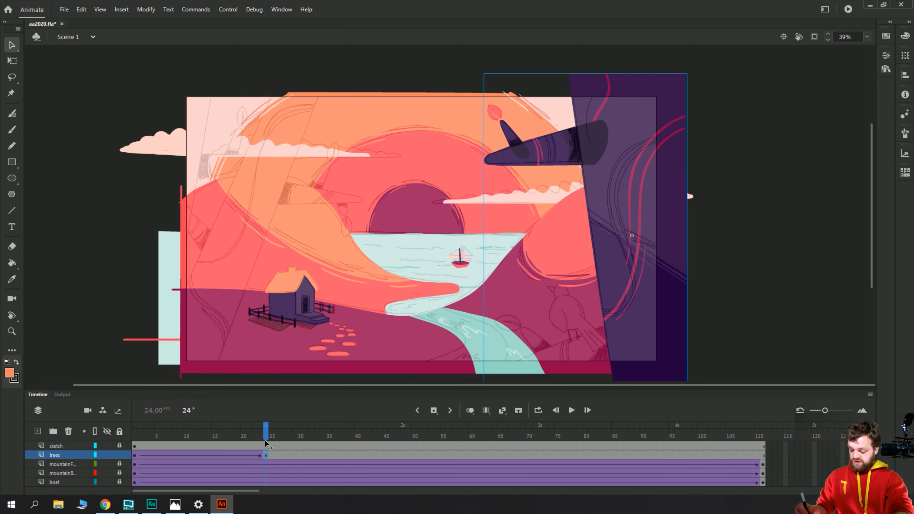
key(shift+comma)
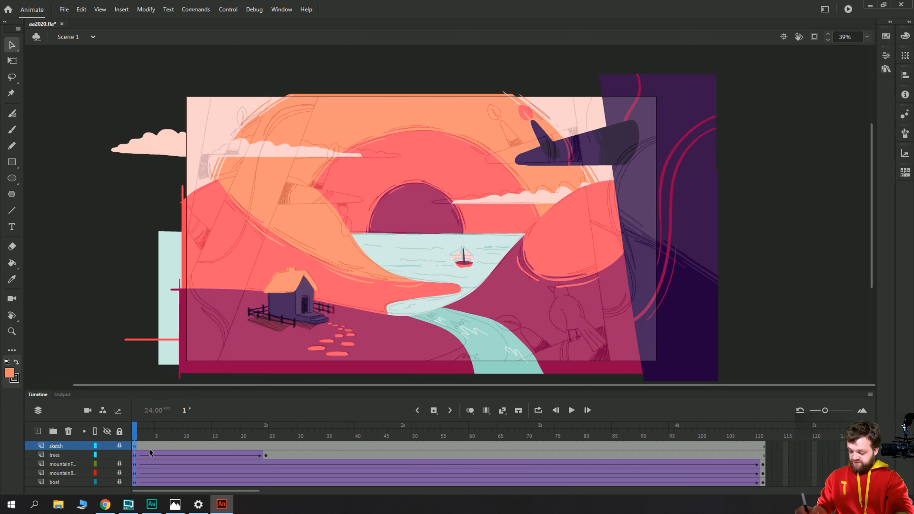
click(134, 455)
right_click(266, 456)
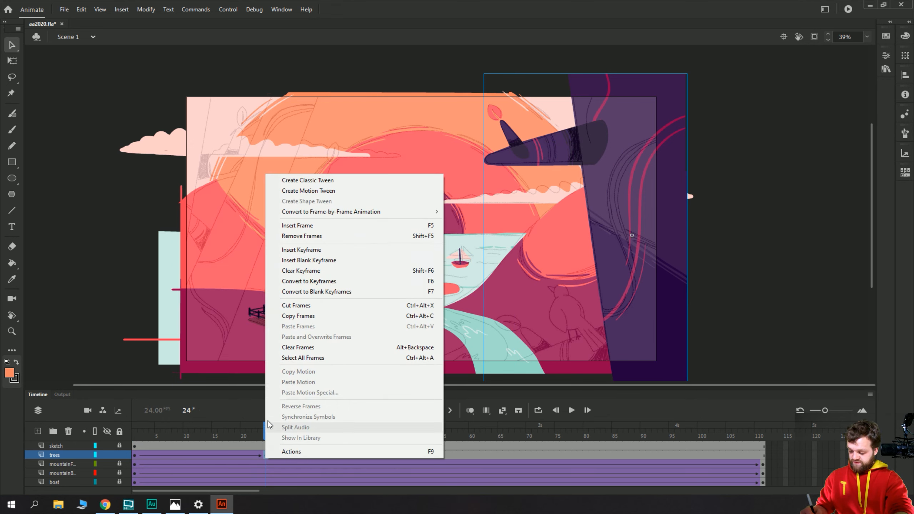
click(288, 271)
right_click(237, 456)
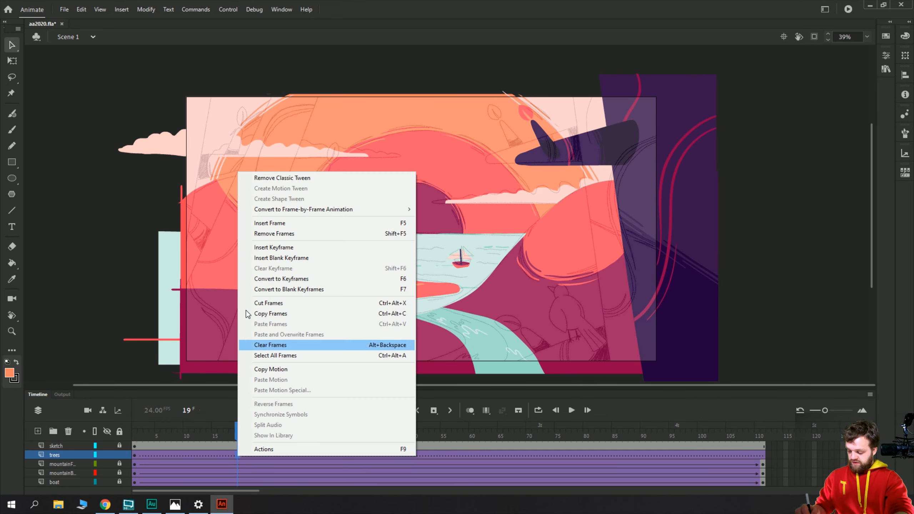
click(262, 178)
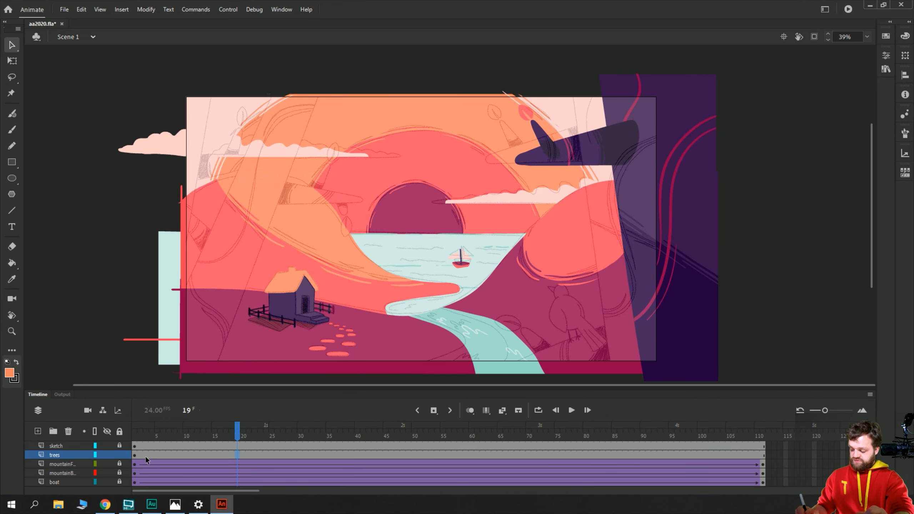
- At frame 1, open the right-hand trunk symbol for editing and send its branch to the back, behind the trunk
click(135, 455)
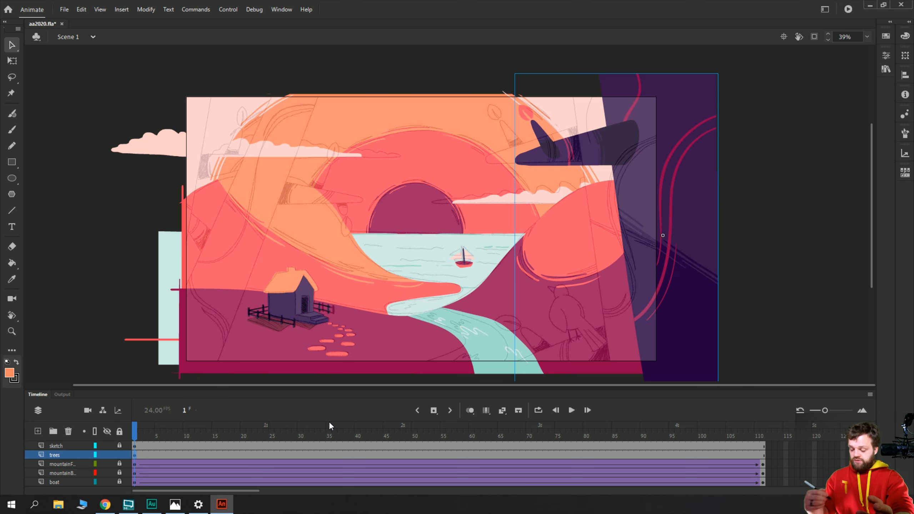
double_click(681, 83)
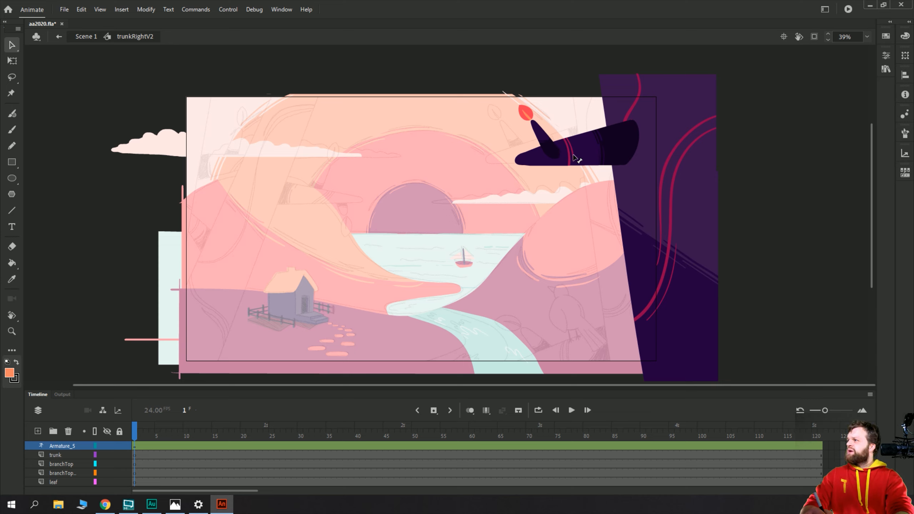
click(575, 158)
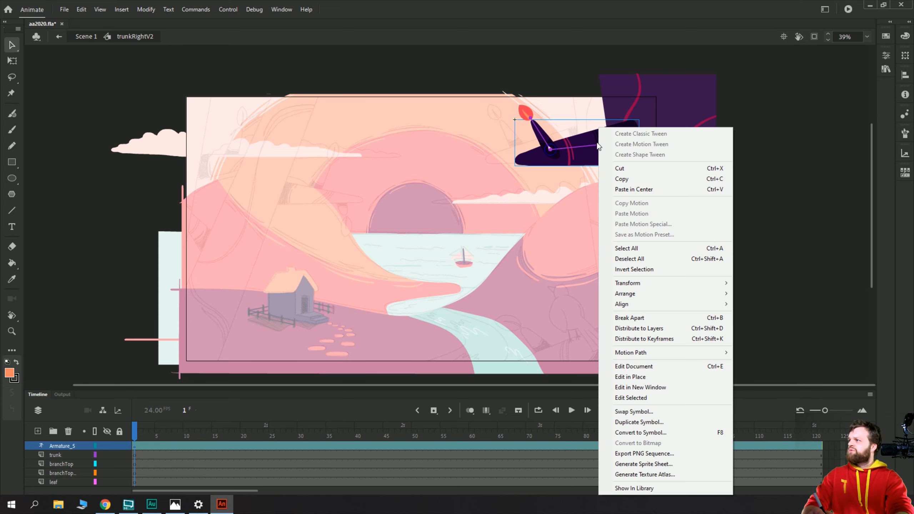
right_click(598, 144)
mouse_move(633, 294)
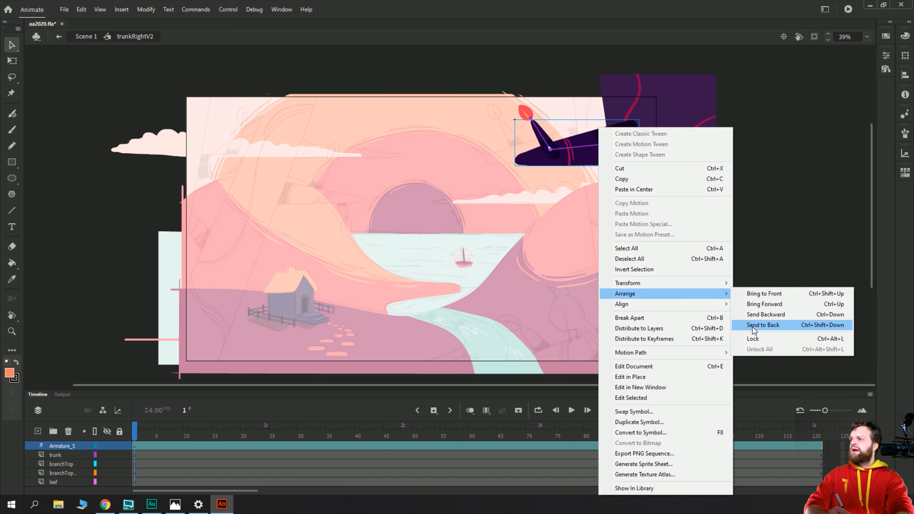
click(751, 325)
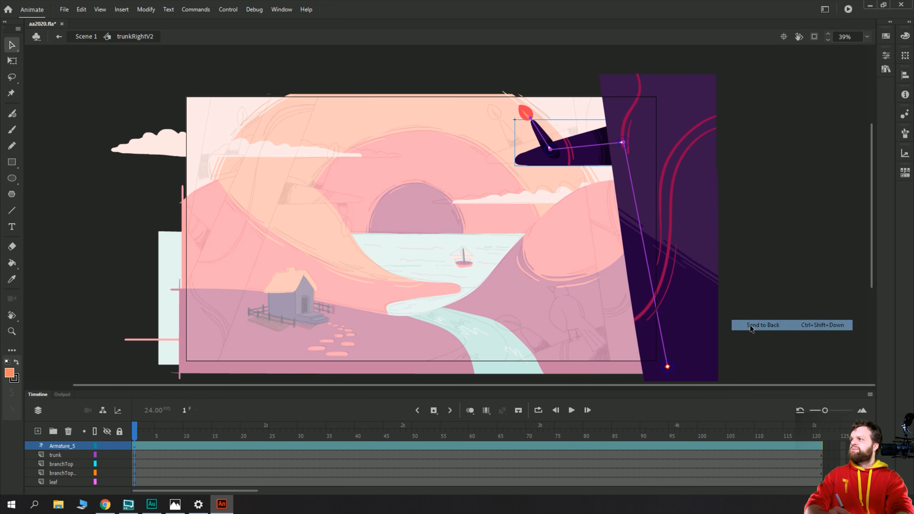
- Send the twig and the leaf to the back of the armature's stacking order, one after the other
right_click(538, 128)
mouse_move(617, 293)
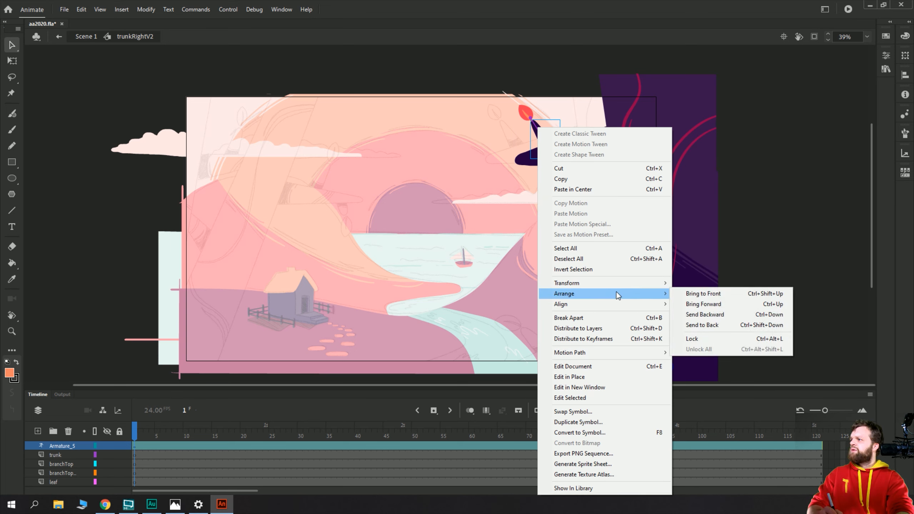
click(700, 326)
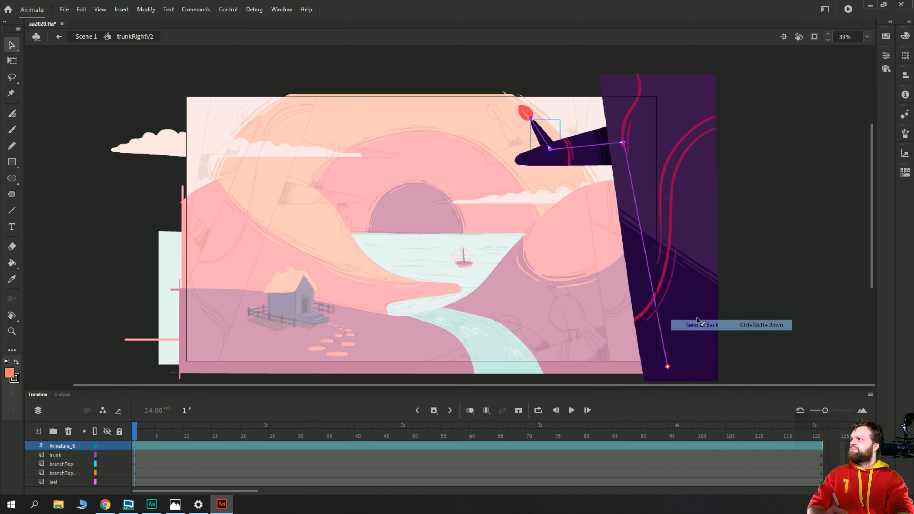
right_click(523, 114)
mouse_move(585, 278)
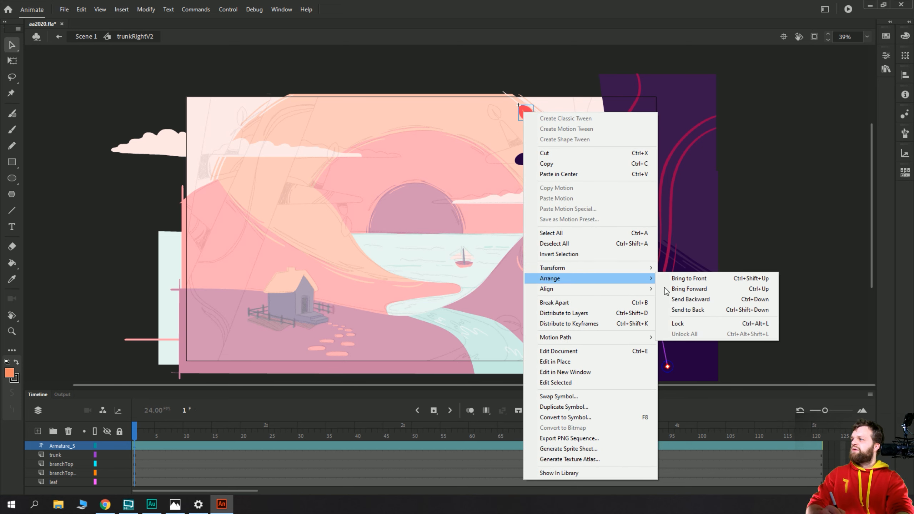
click(680, 311)
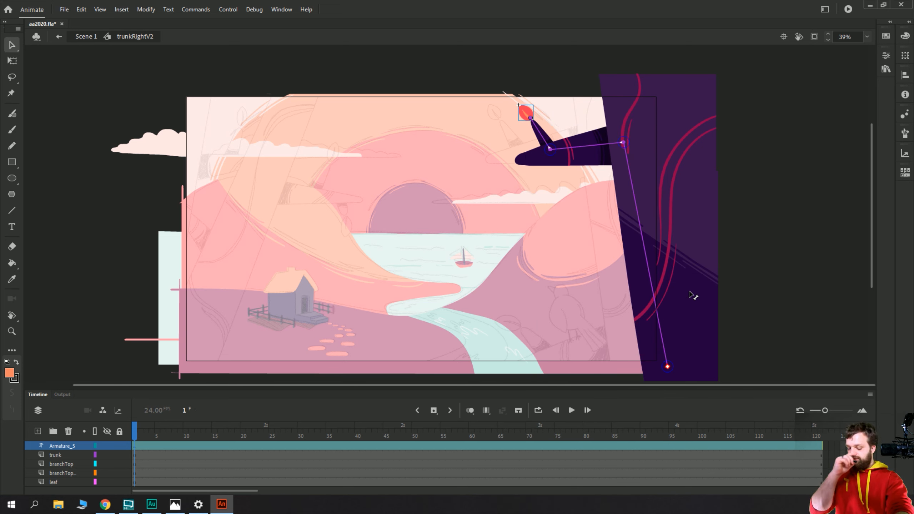
- Add a pose at frame 24 with the branch lifted and the twig and leaf swung toward the trunk, and play back the motion
click(266, 438)
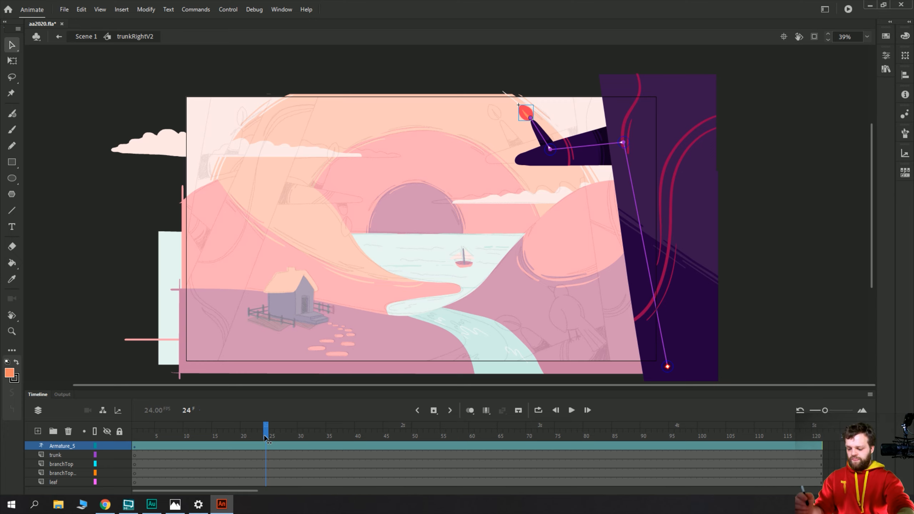
click(268, 444)
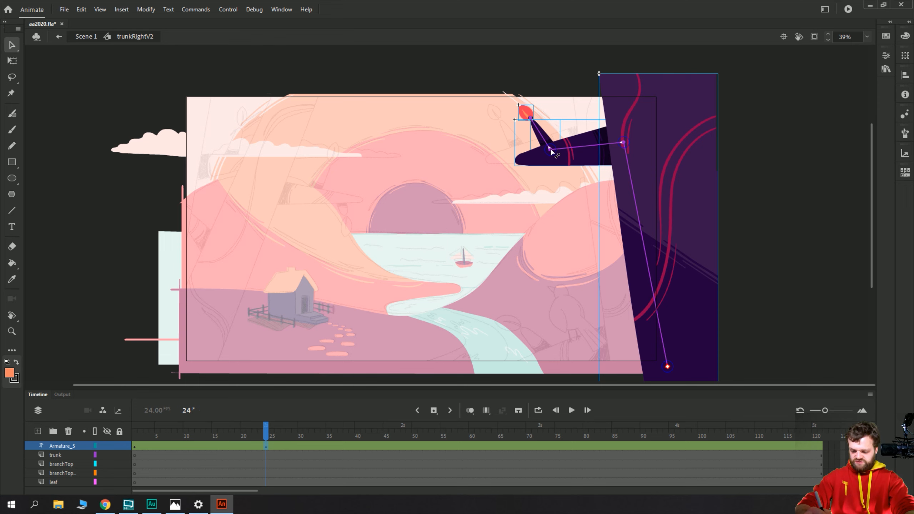
drag(550, 151, 557, 142)
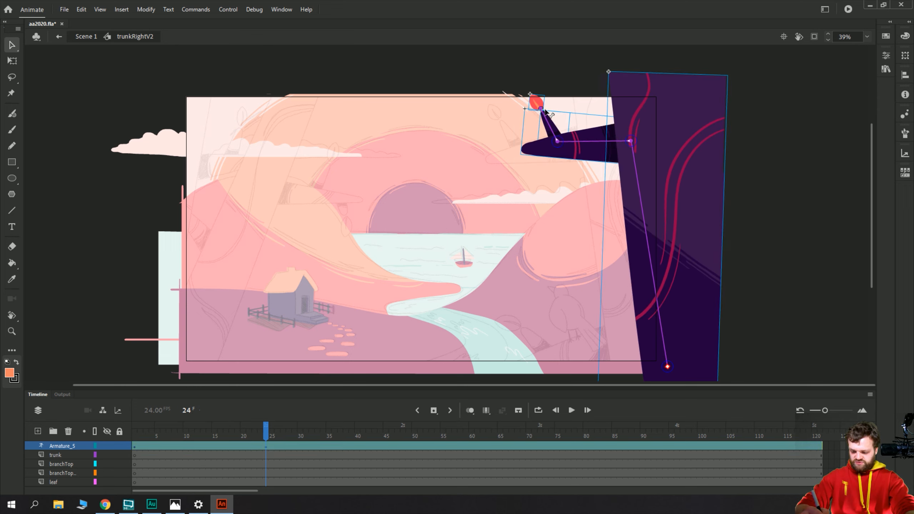
drag(545, 112, 553, 105)
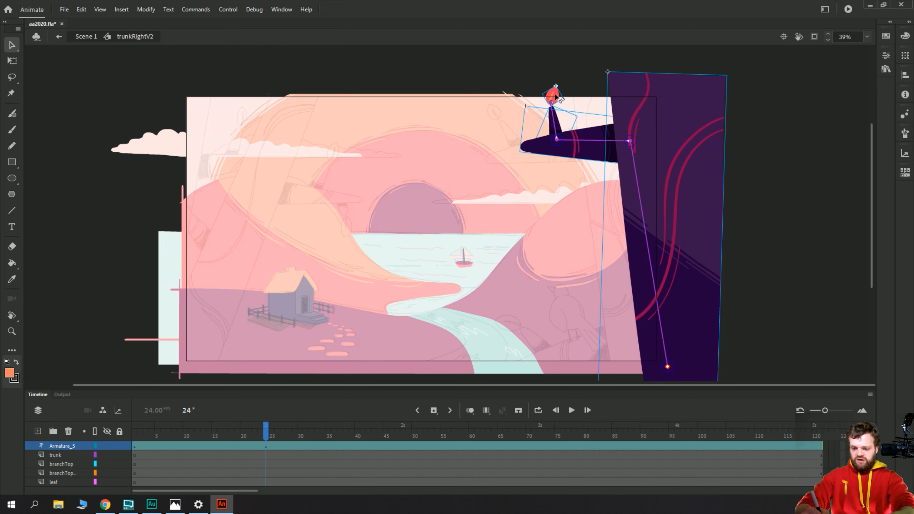
click(552, 94)
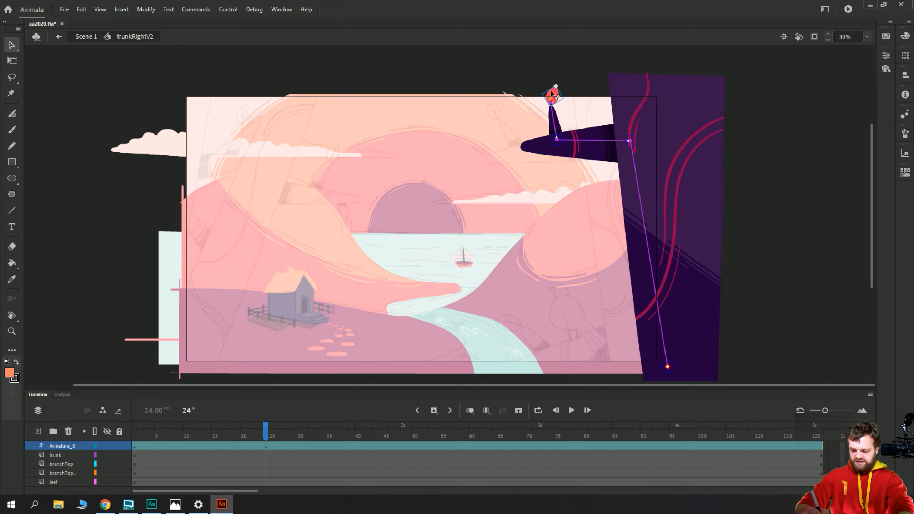
drag(552, 88, 539, 73)
key(q)
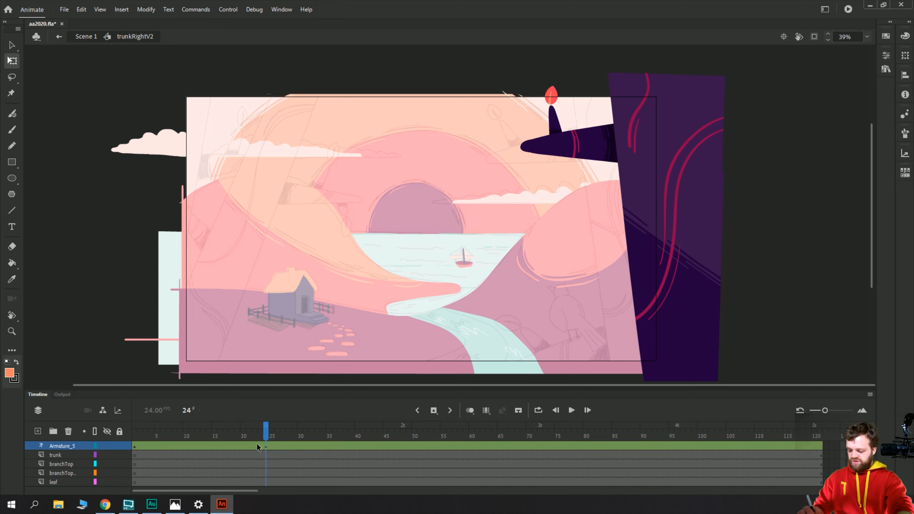
drag(266, 446, 202, 439)
click(203, 446)
key(Return)
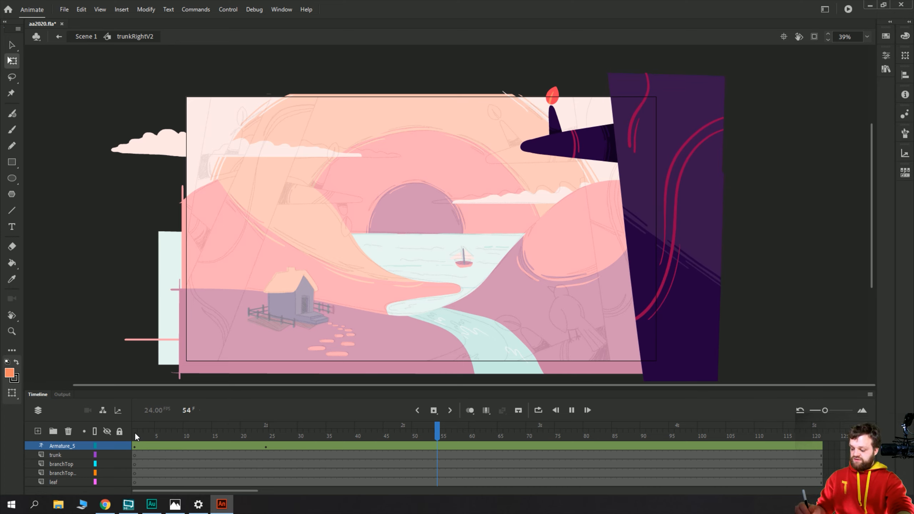
- Set the ease type of the armature's motion before frame 24 to Simple (Fast) and play it back from the start
click(135, 447)
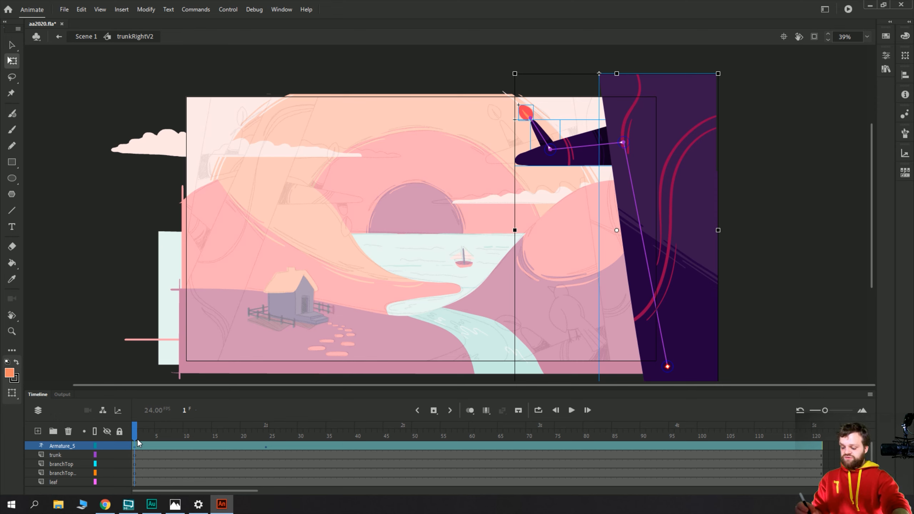
click(189, 447)
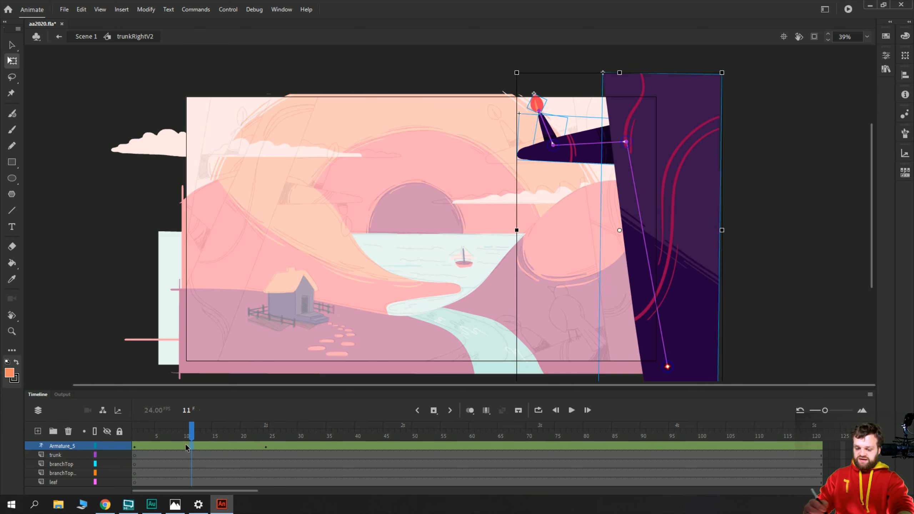
click(886, 54)
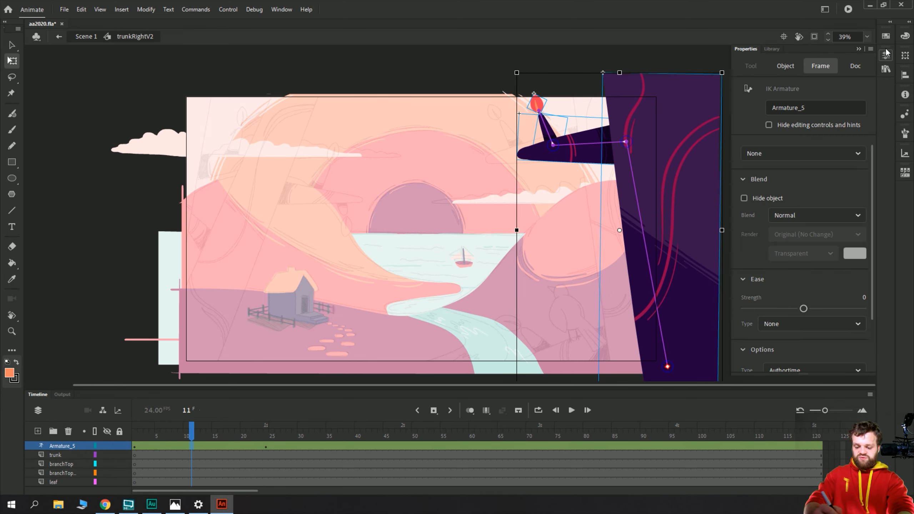
drag(871, 154, 875, 201)
click(771, 254)
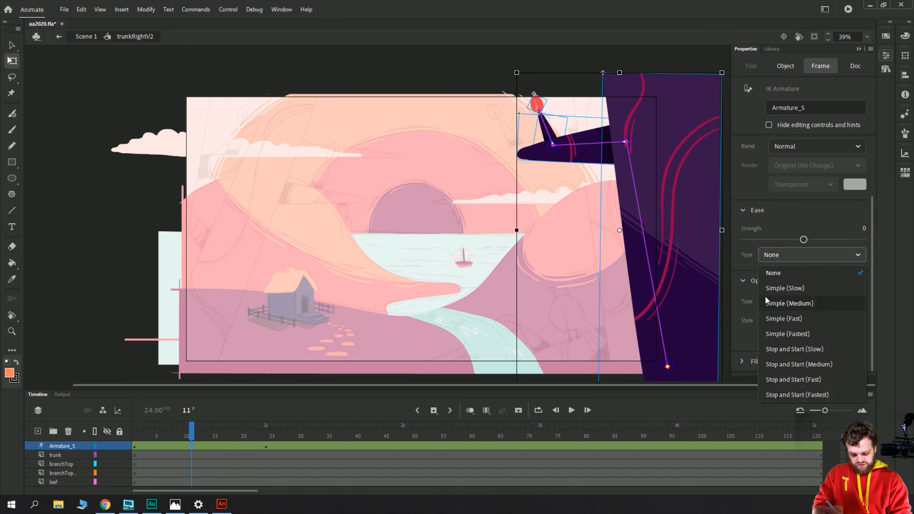
click(768, 318)
click(180, 426)
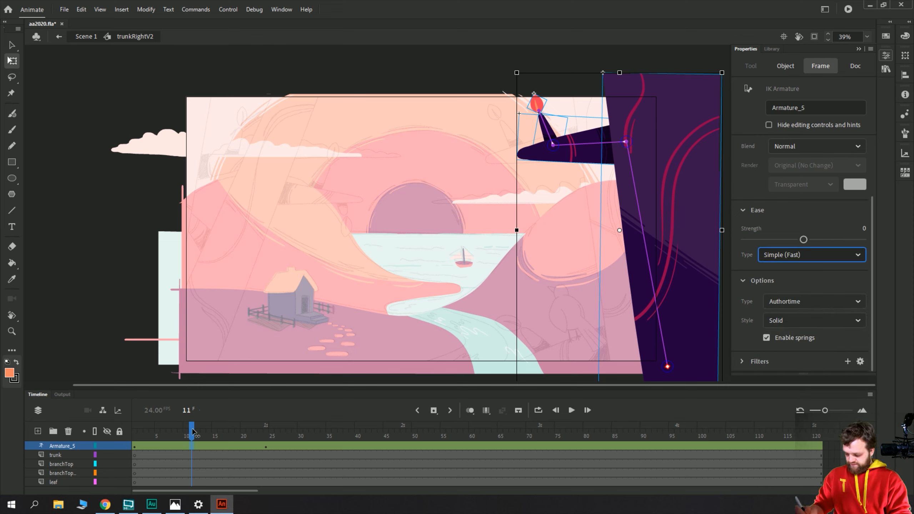
drag(176, 420, 98, 395)
key(Return)
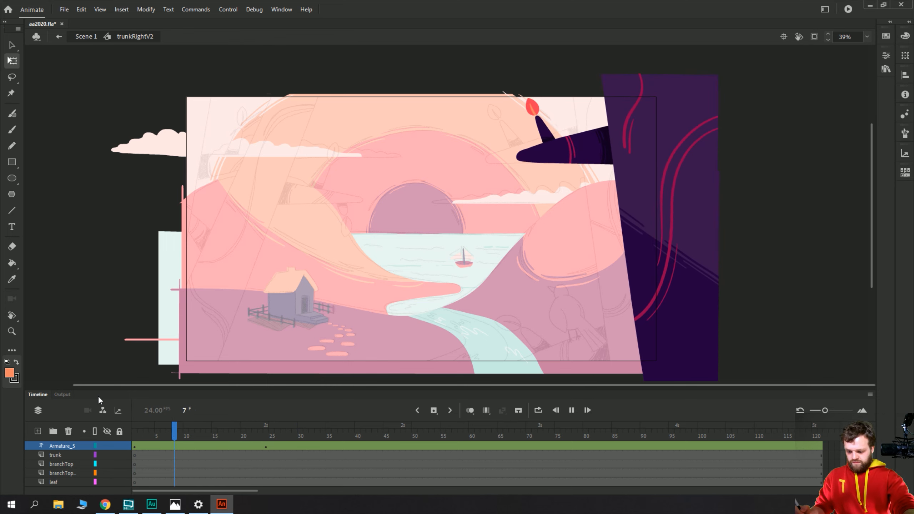
click(134, 435)
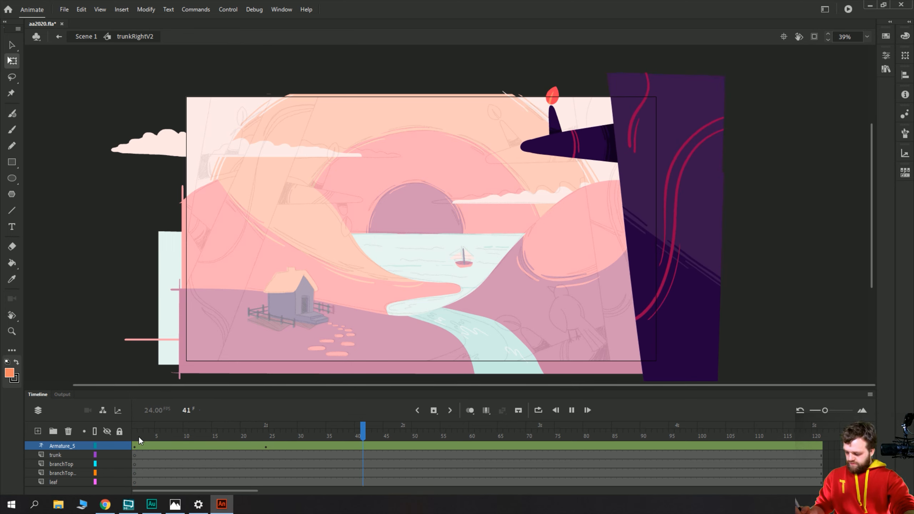
- Set the ease strength of the armature's first span, up to frame 24, to 100 and replay the motion
click(136, 435)
drag(259, 448, 122, 437)
click(885, 55)
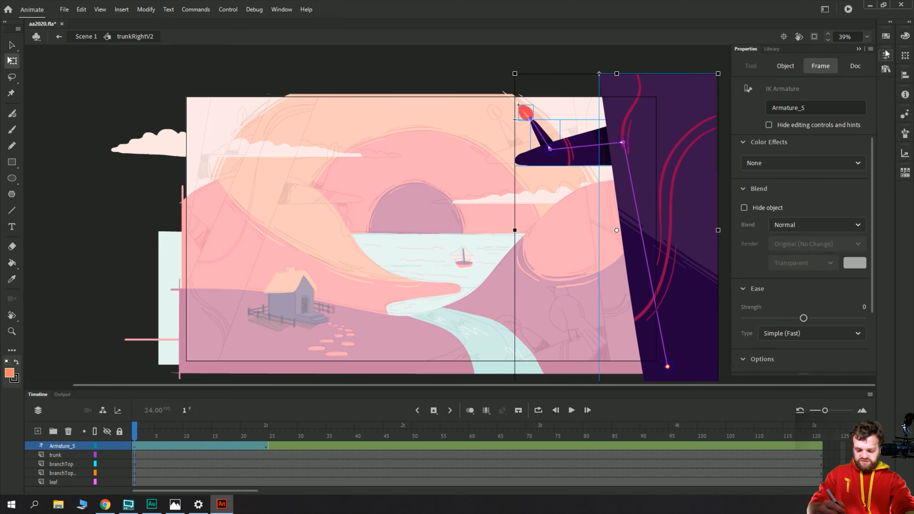
scroll(842, 242, down, 1)
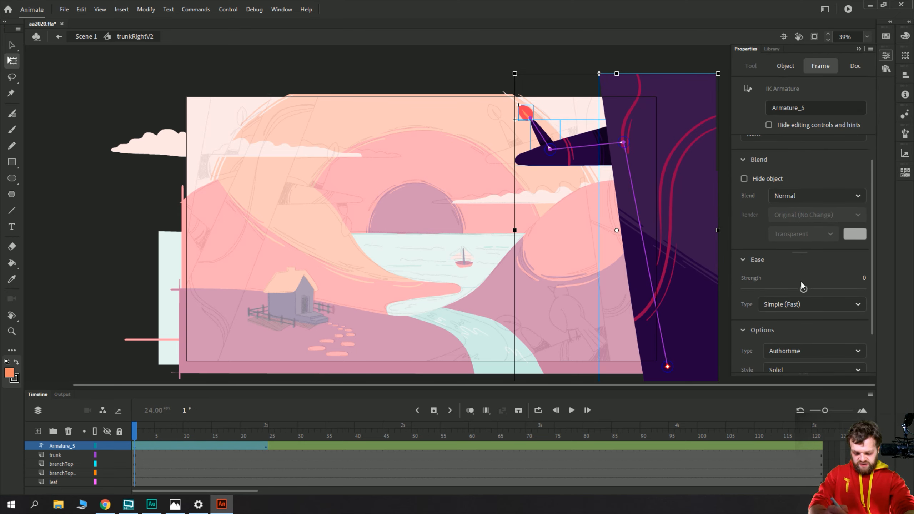
drag(802, 283, 864, 288)
drag(140, 435, 134, 433)
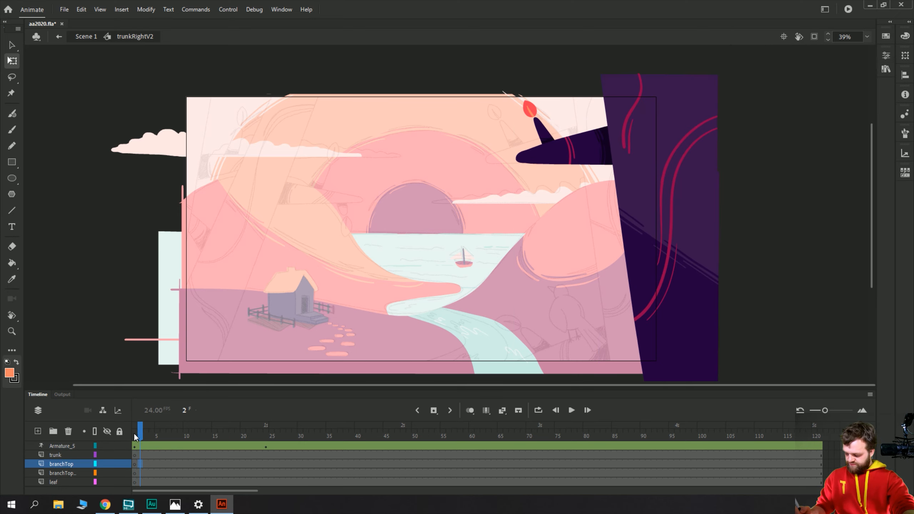
key(Return)
click(134, 434)
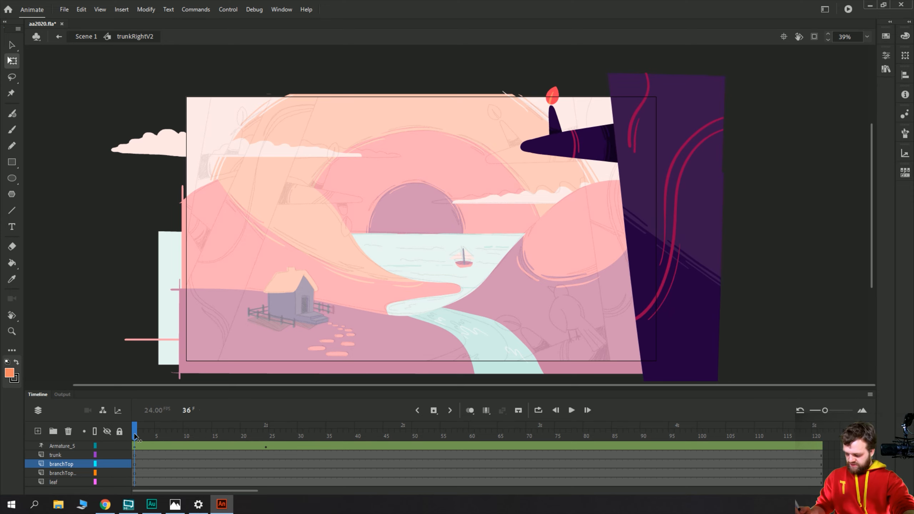
key(Return)
key(Return)
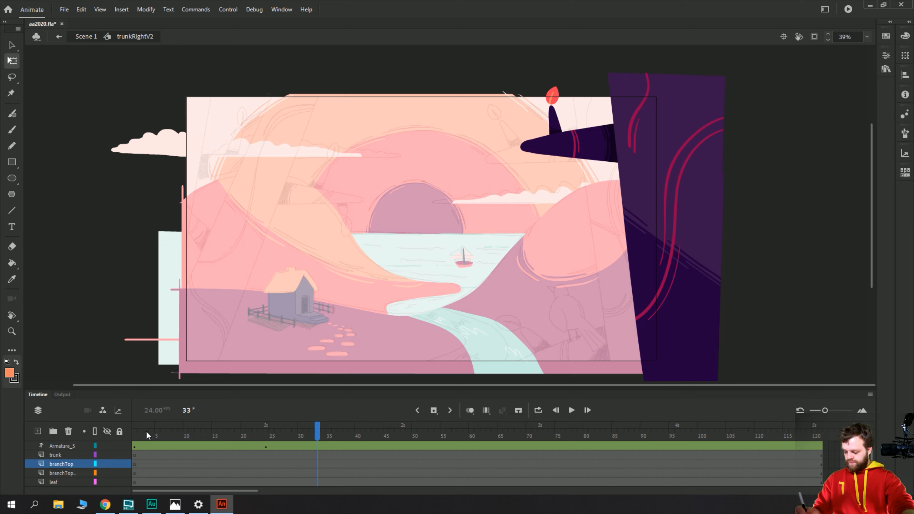
click(136, 437)
key(Return)
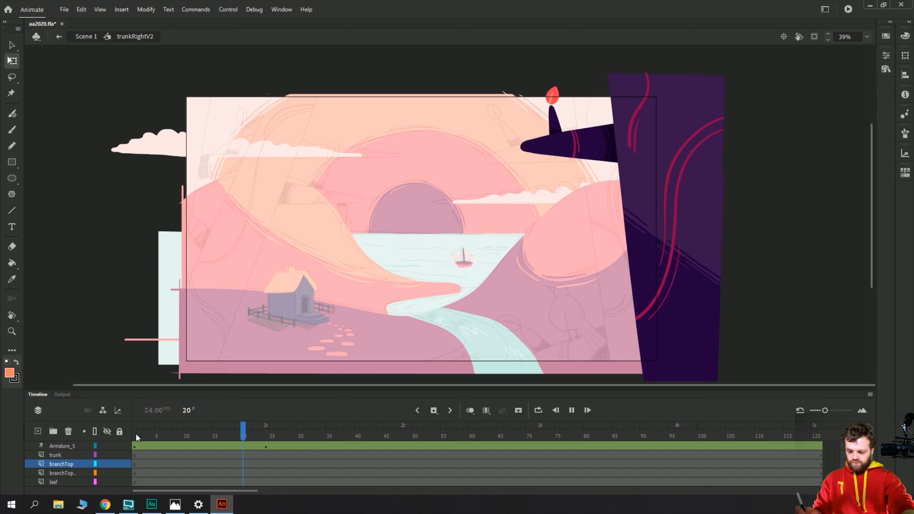
- Set the ease strength of the armature's first span to -100, then play and scrub through the motion
click(134, 444)
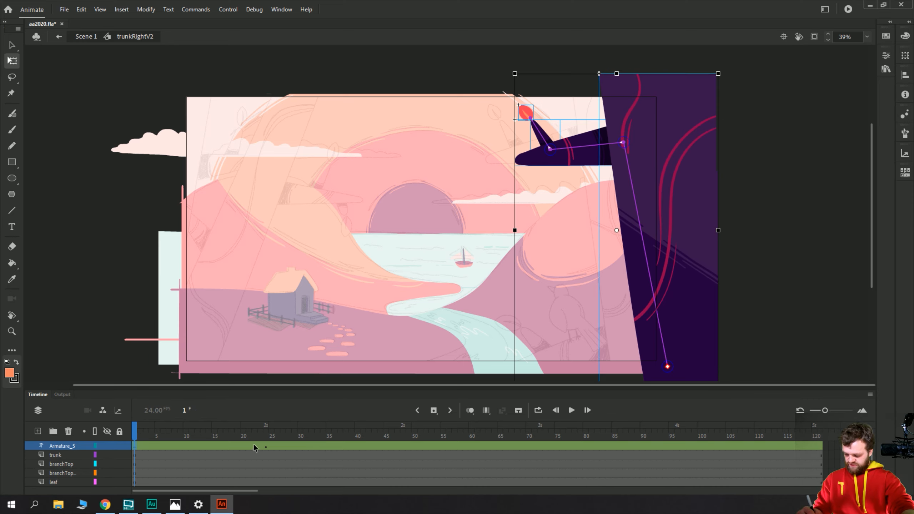
drag(254, 446, 115, 447)
click(886, 55)
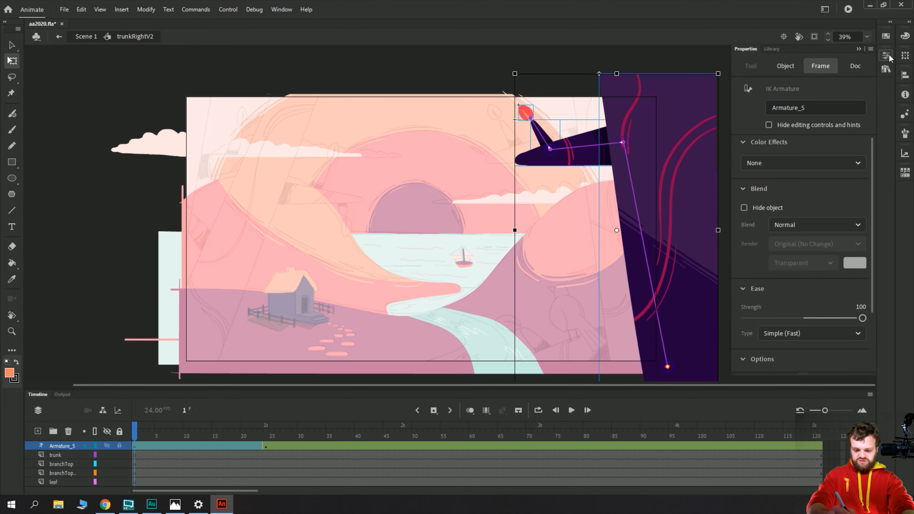
drag(862, 318, 679, 319)
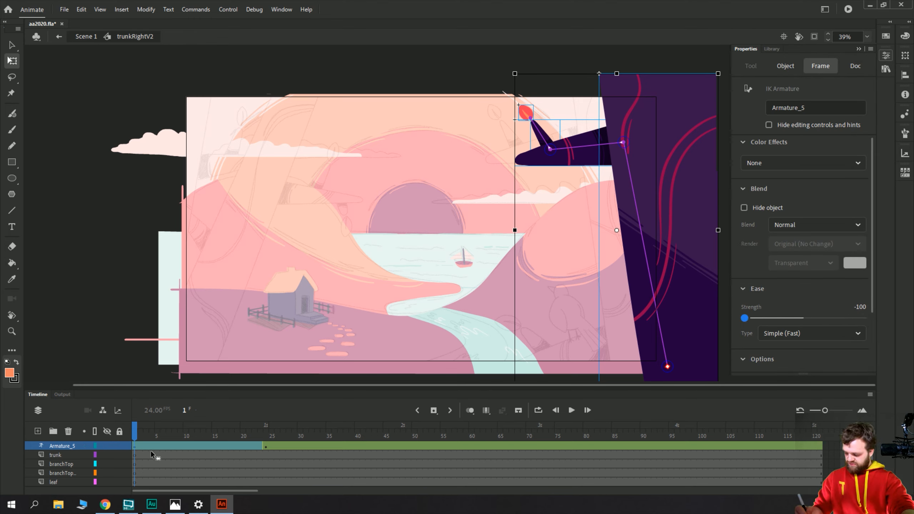
click(145, 464)
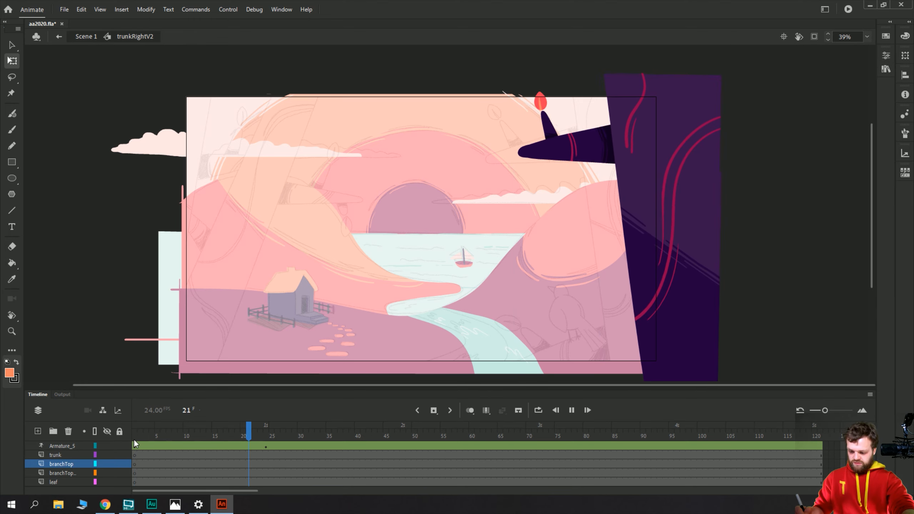
click(135, 437)
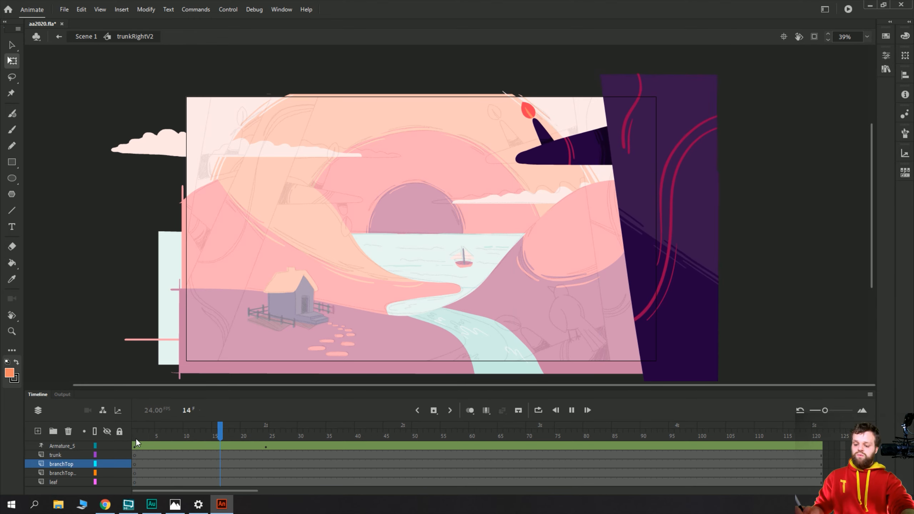
click(163, 473)
drag(136, 435, 306, 432)
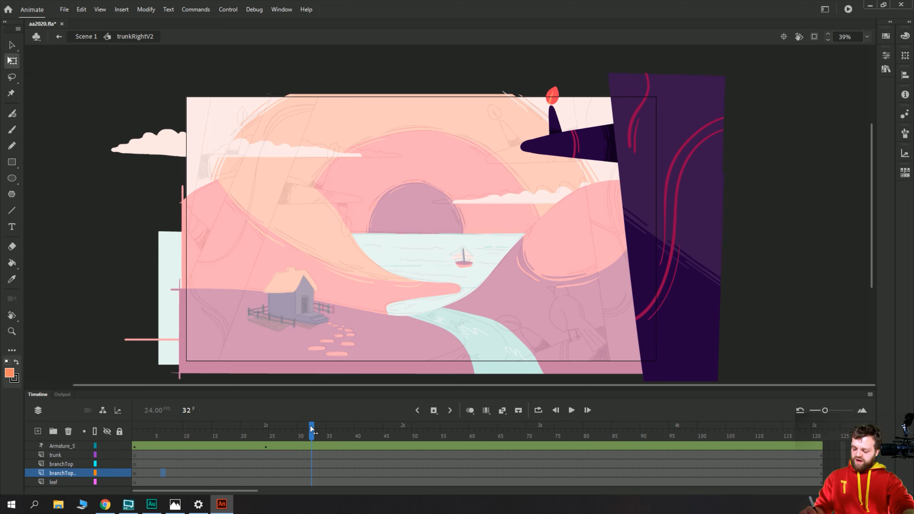
- Add a pose at frame 34 on the armature layer and select the branch
click(328, 446)
click(349, 446)
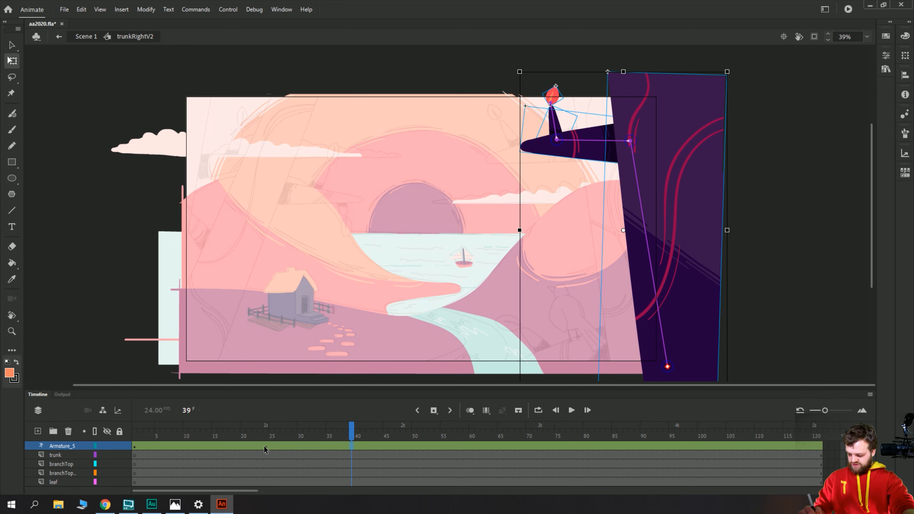
click(322, 445)
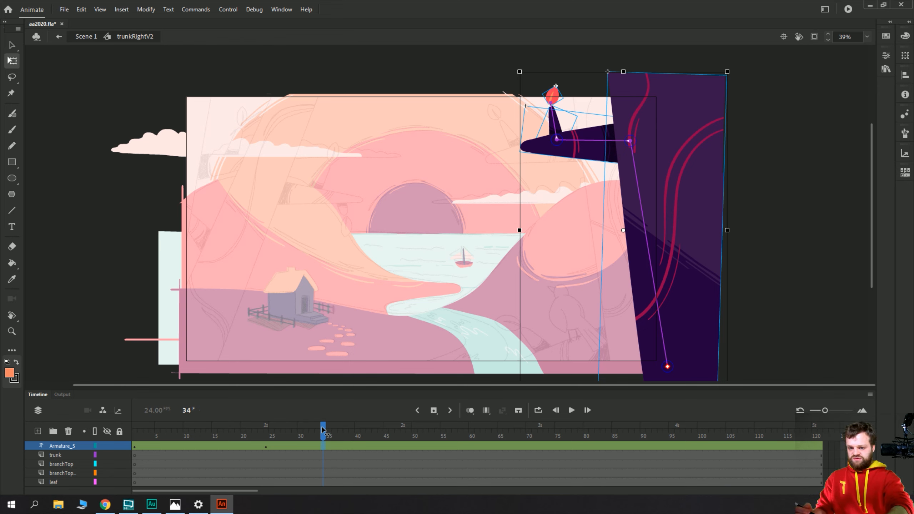
click(550, 143)
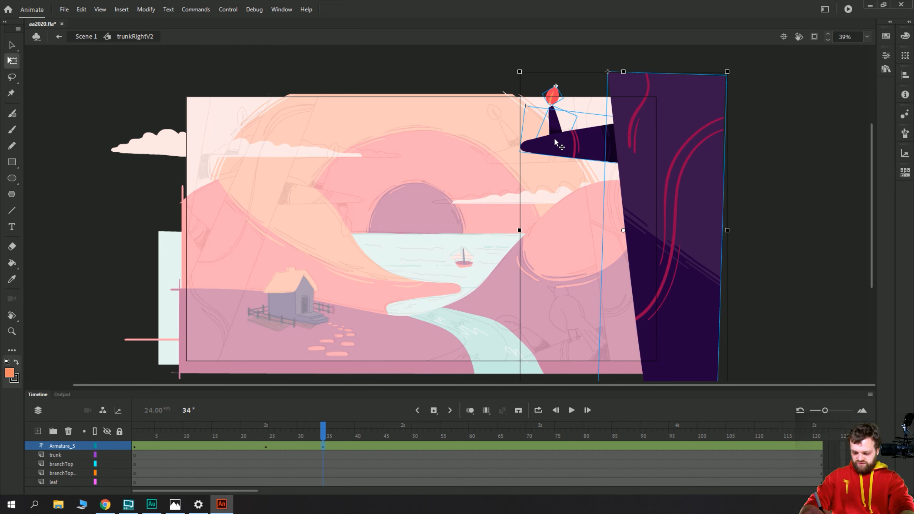
click(551, 143)
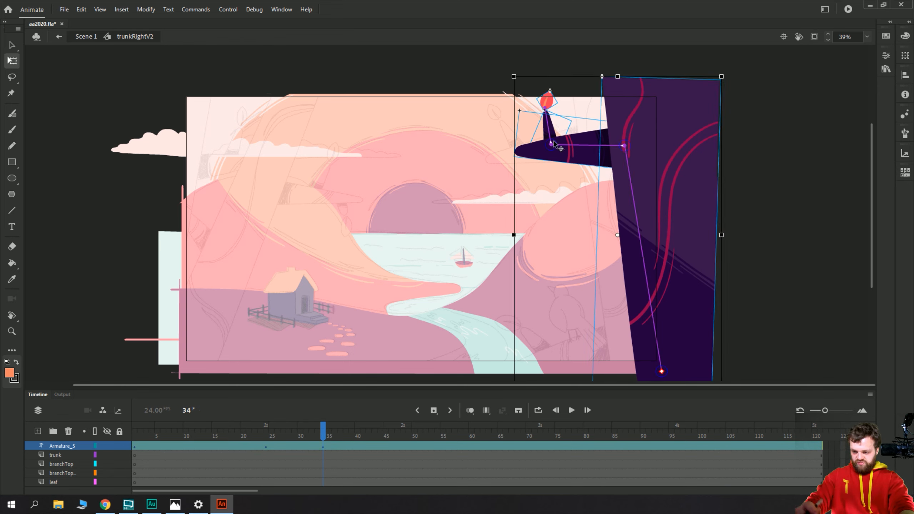
click(433, 165)
click(575, 140)
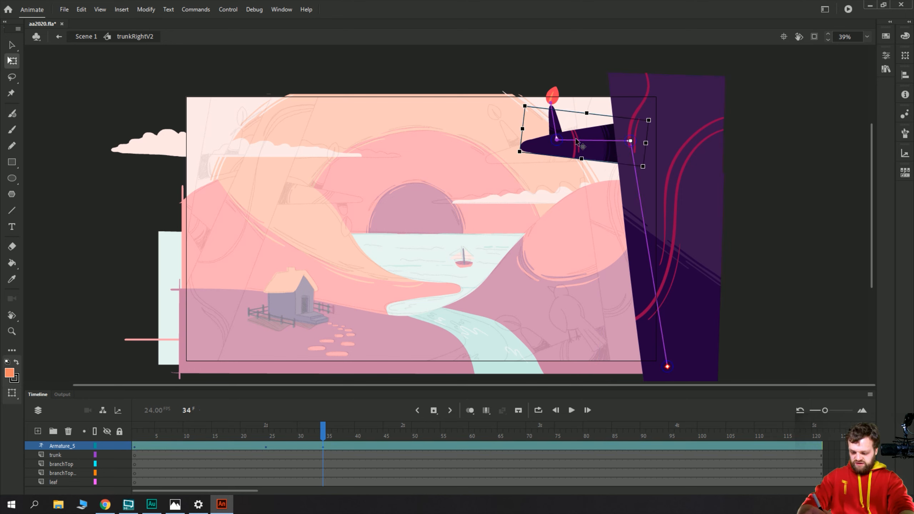
- At frame 34, lower the branch, swing the twig away from the trunk and rotate the leaf at its tip
key(v)
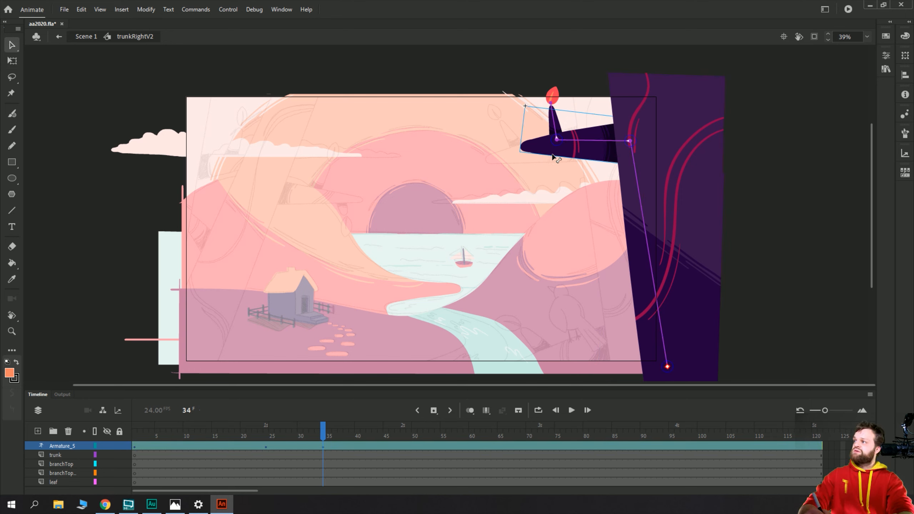
drag(556, 142, 546, 150)
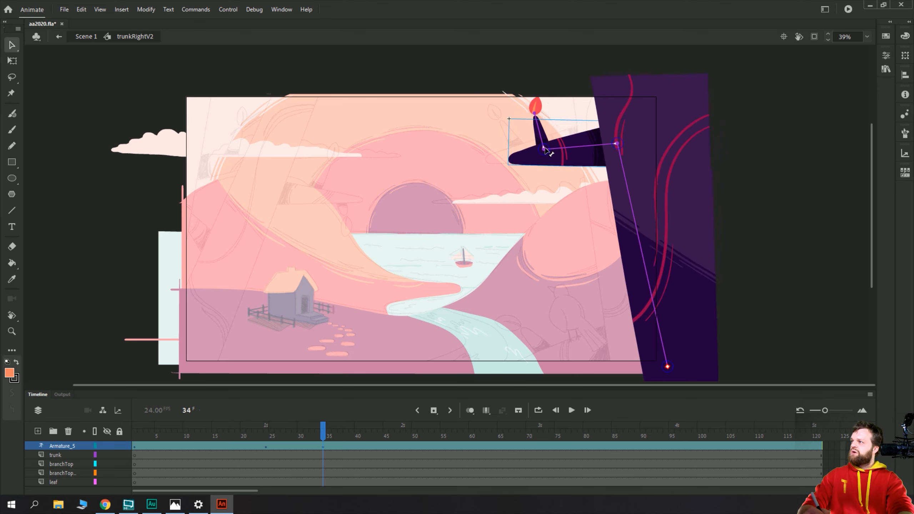
mouse_move(534, 114)
mouse_down()
mouse_move(518, 120)
mouse_move(534, 100)
mouse_up()
key(q)
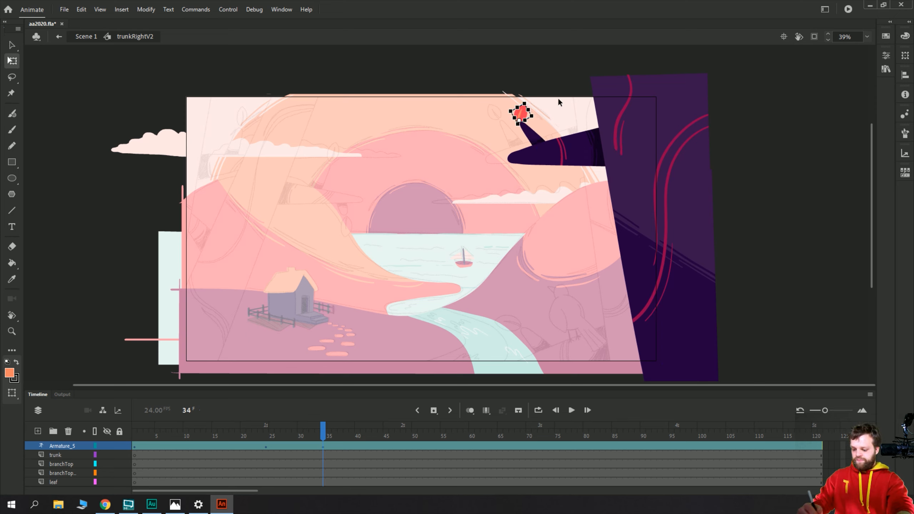
- Set the ease of the armature's span between frames 24 and 34 to Simple (Fast) with strength 100, and play from the start
click(307, 446)
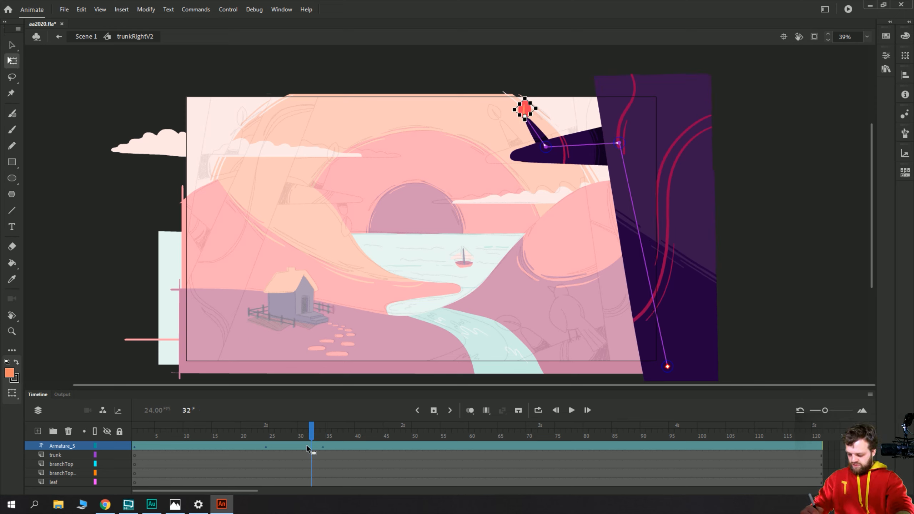
click(271, 446)
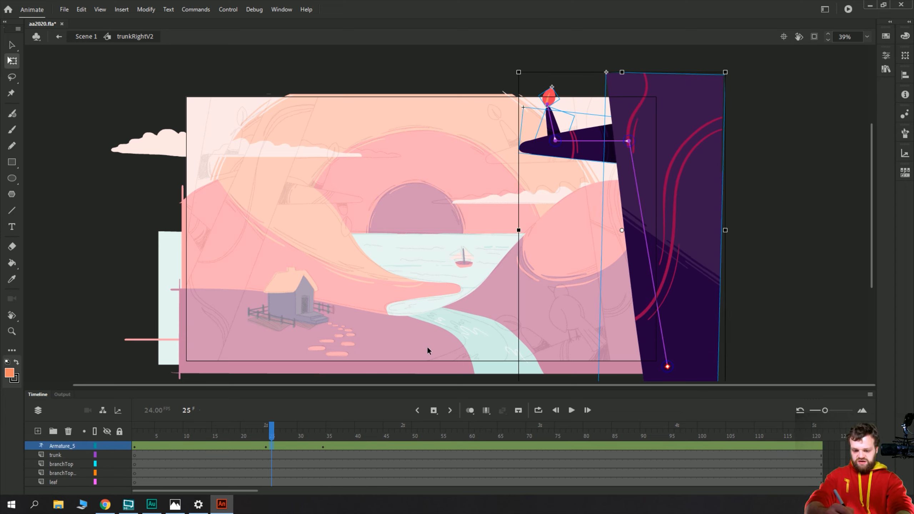
click(887, 55)
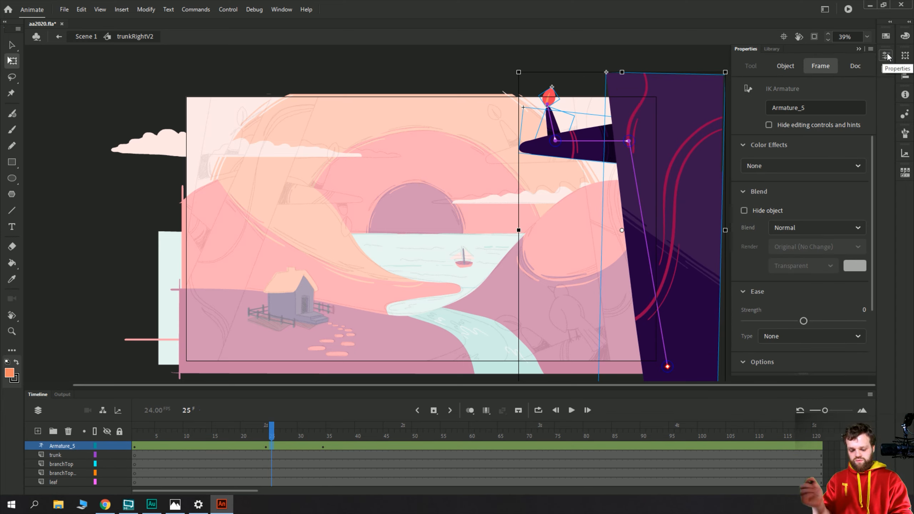
click(786, 336)
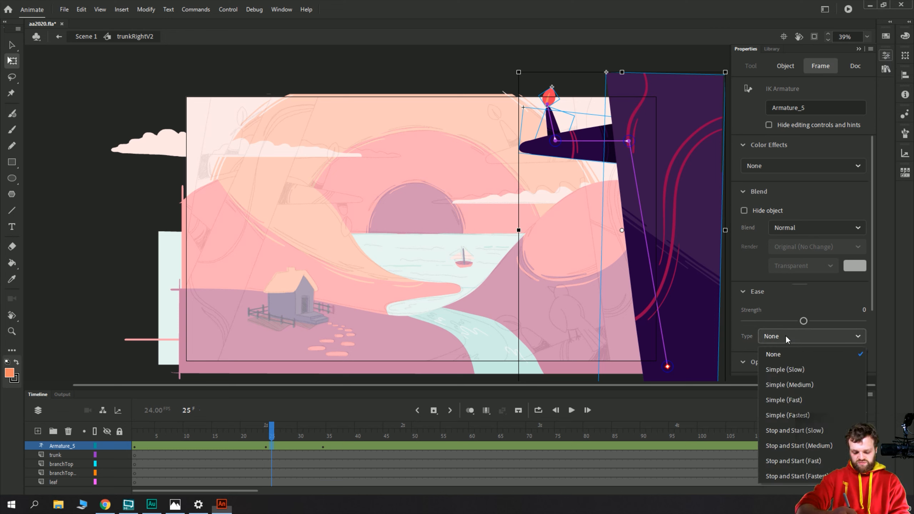
click(773, 399)
drag(803, 321, 863, 321)
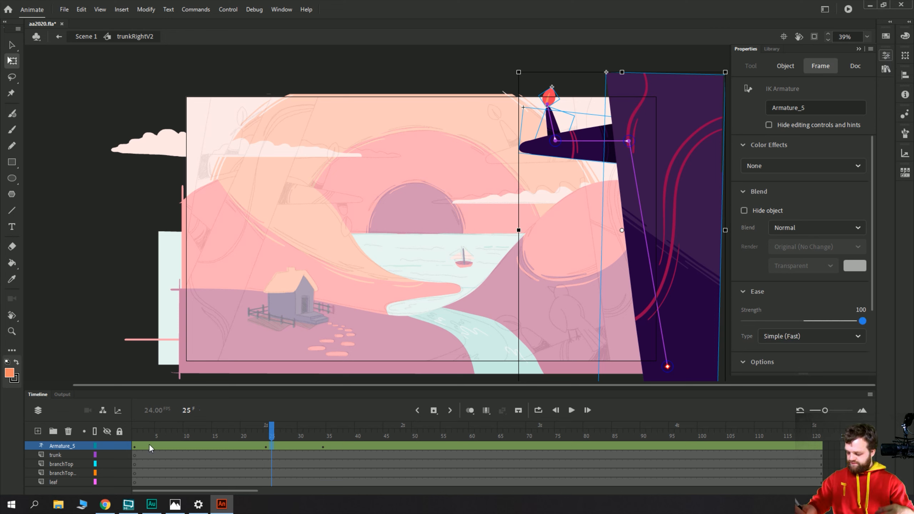
click(135, 436)
key(Return)
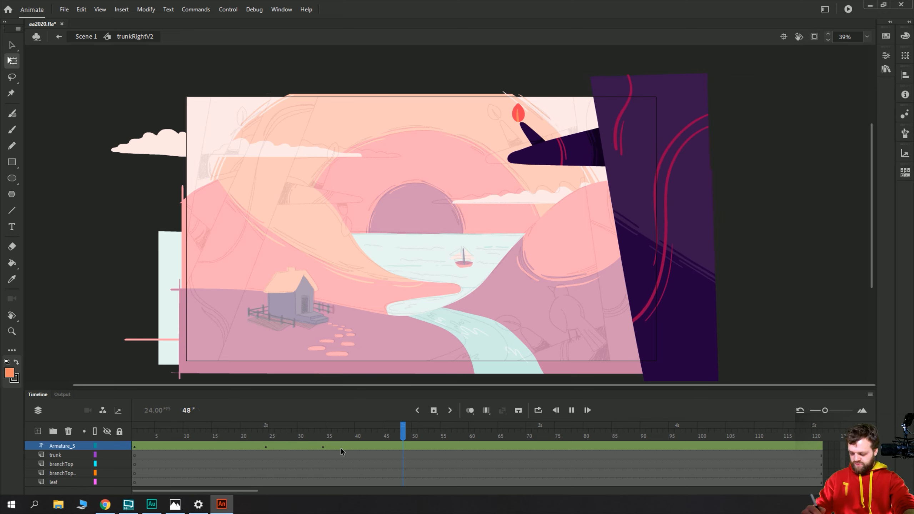
- Add a pose at frame 44 on the armature layer with the branch raised slightly
click(324, 446)
click(364, 446)
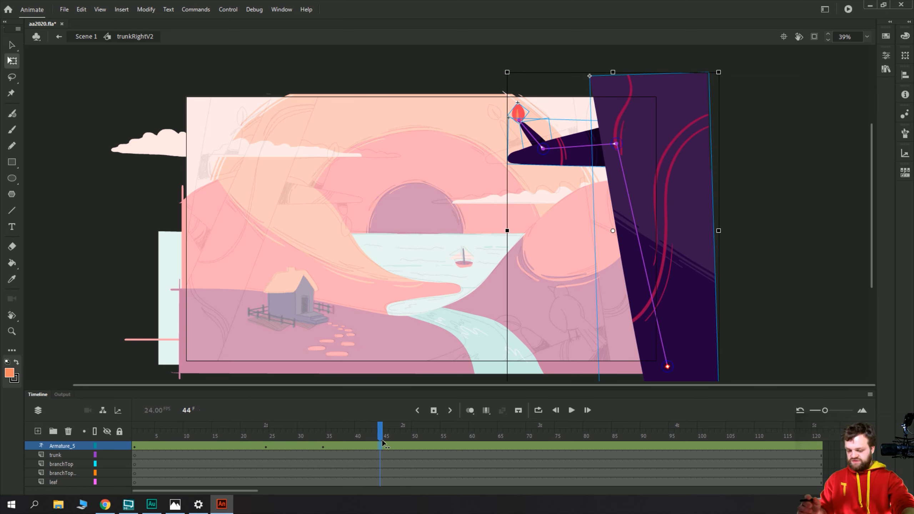
click(448, 171)
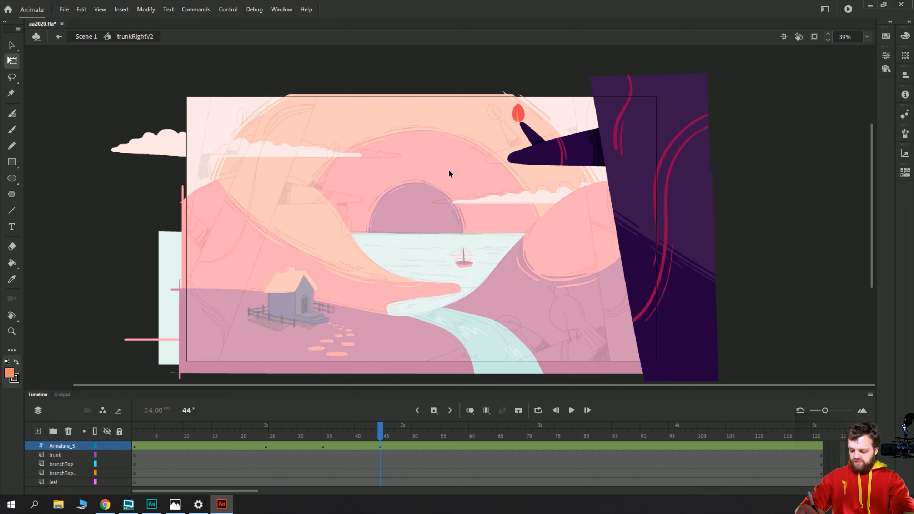
click(547, 157)
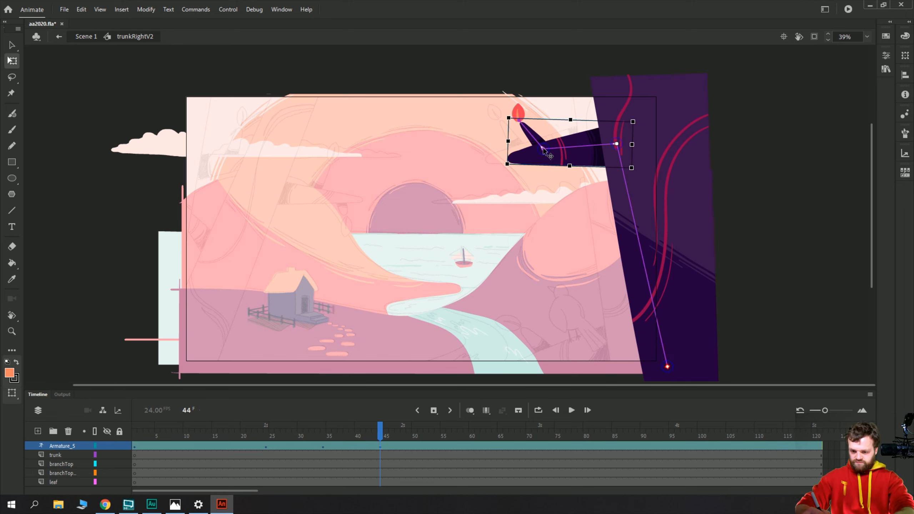
key(v)
drag(543, 148, 546, 142)
- At frame 44, rotate the leaf away from the trunk and swing the twig slightly more upright
click(521, 104)
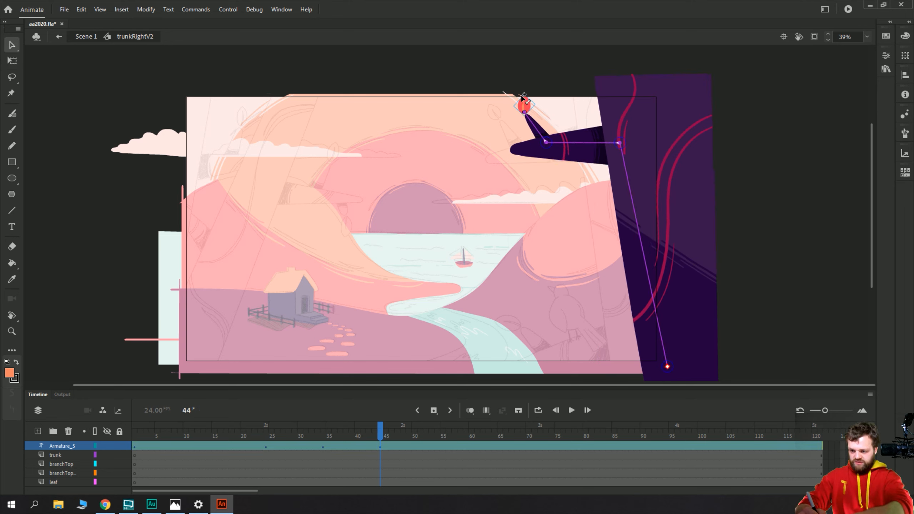
key(q)
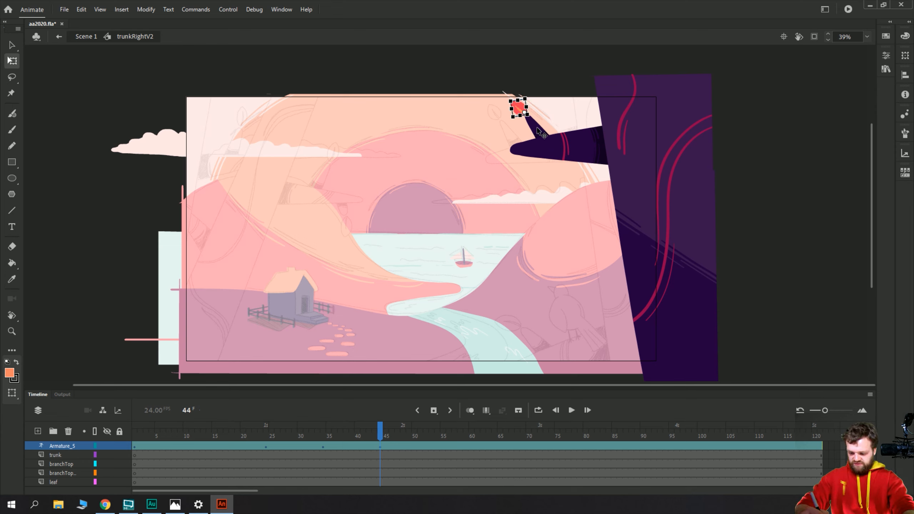
click(539, 132)
key(v)
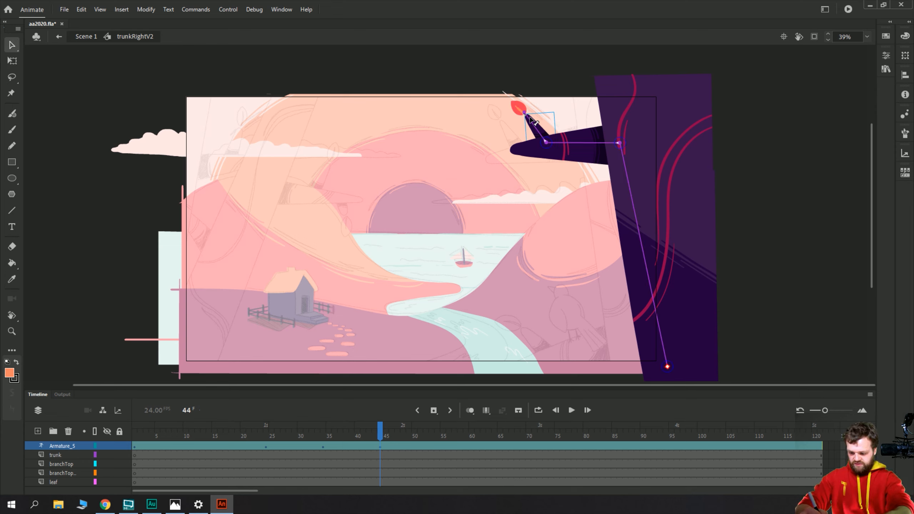
drag(524, 113, 529, 107)
- Set the ease of the span between frames 34 and 44 to Stop and Start (Slow) at maximum strength and replay it from frame 34
click(348, 446)
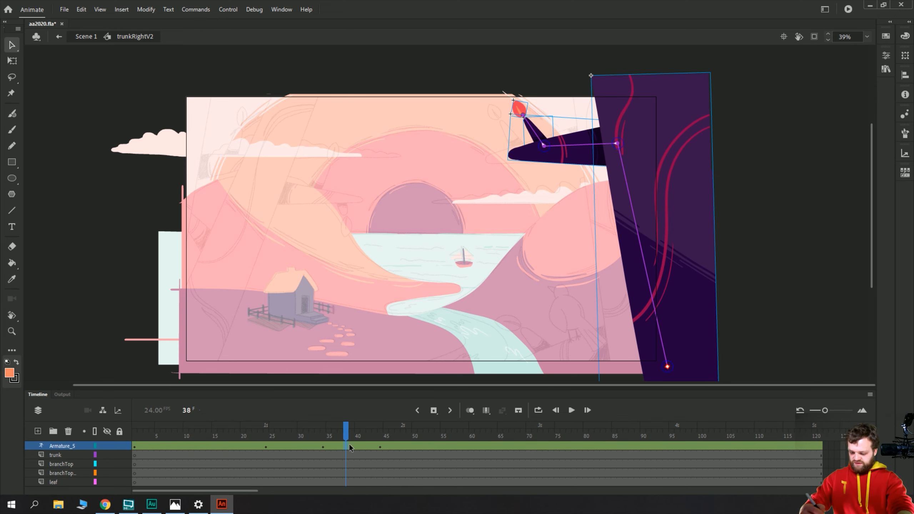
click(887, 56)
click(773, 335)
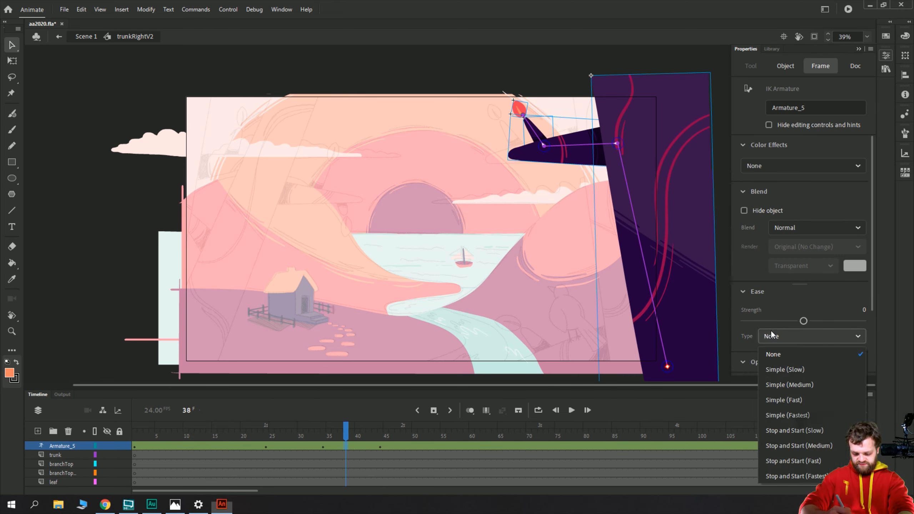
click(775, 430)
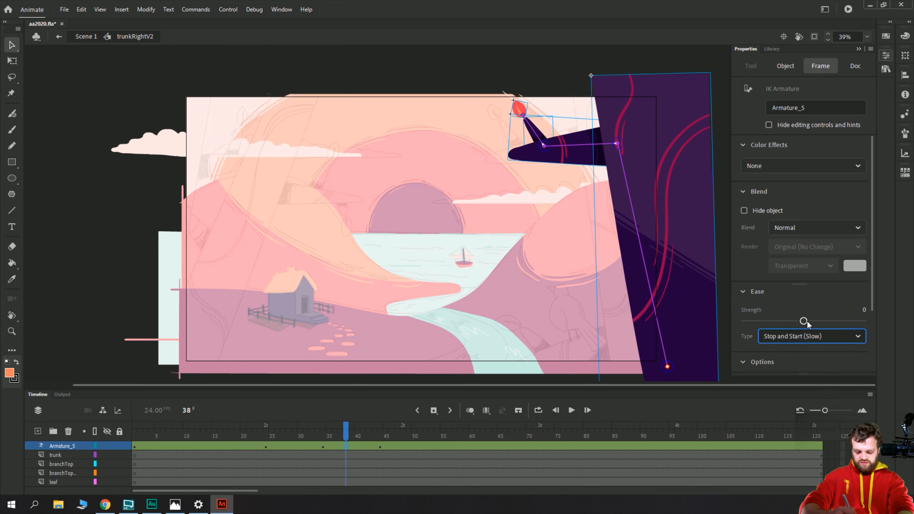
drag(807, 320, 896, 294)
click(323, 445)
key(Return)
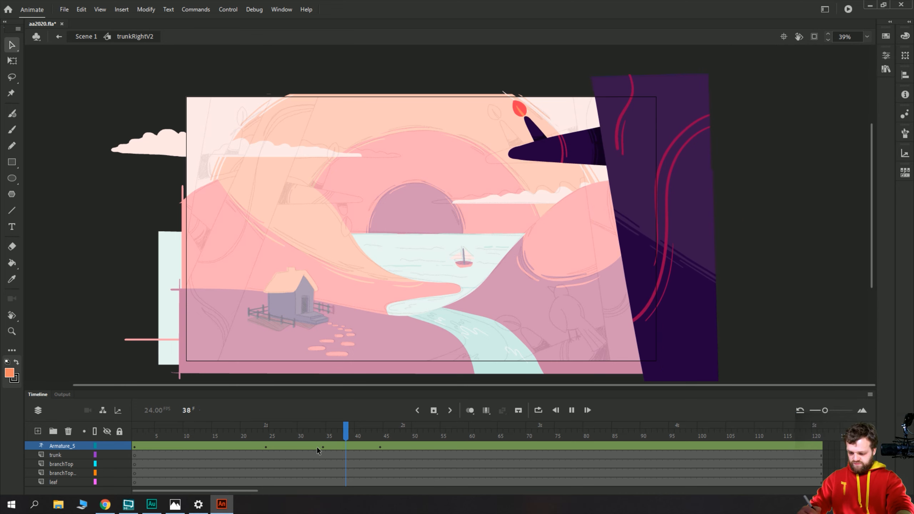
click(322, 447)
key(Return)
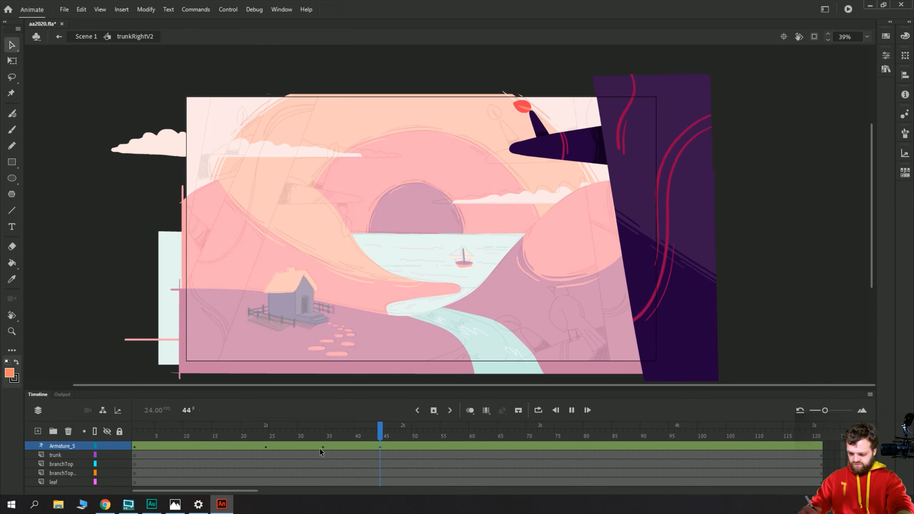
- Add a pose at frame 55 with the trunk leaning toward the scene and the branch and twig carried along
click(377, 448)
click(420, 446)
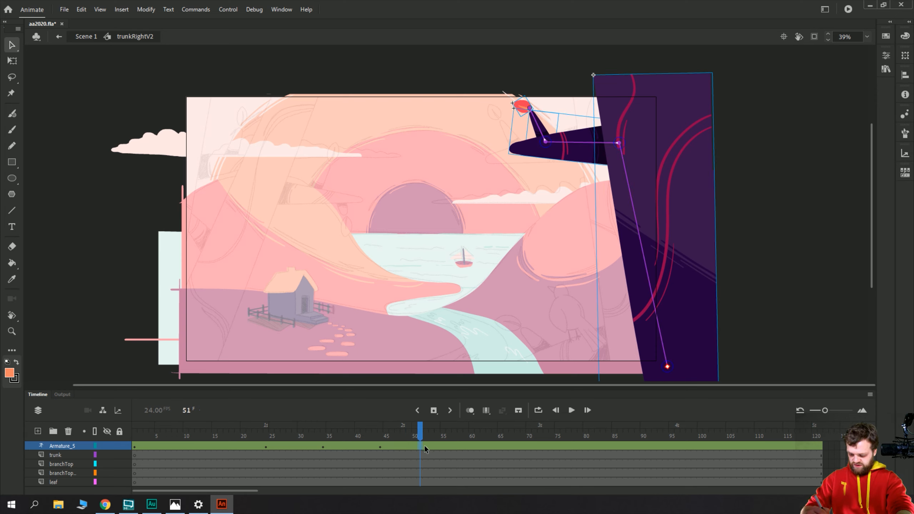
click(437, 464)
click(443, 447)
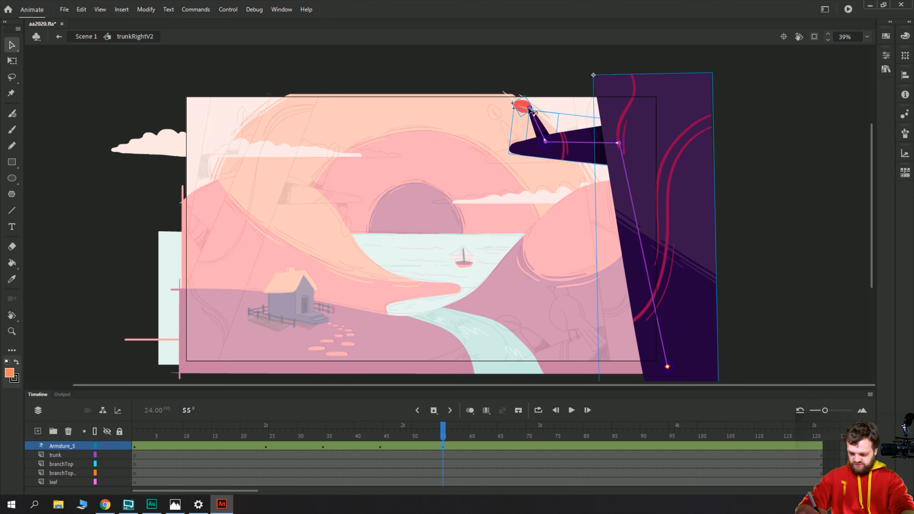
drag(546, 145, 523, 151)
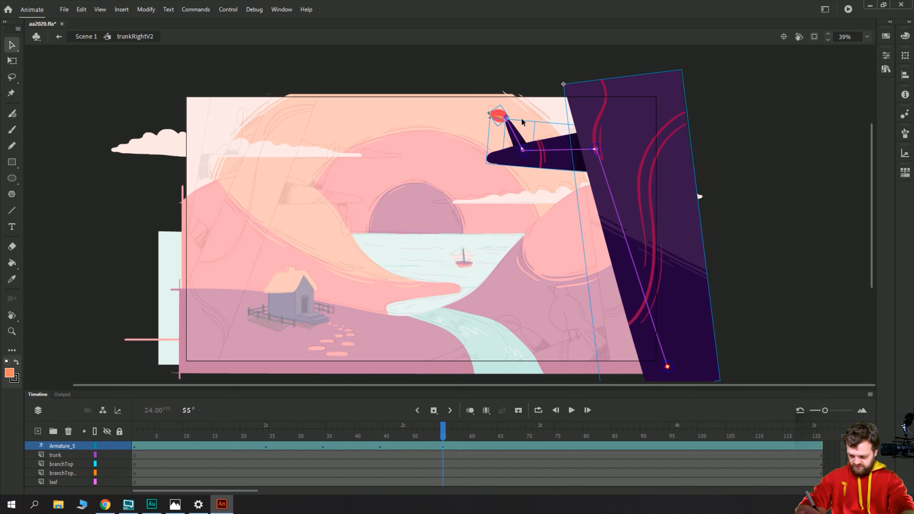
drag(505, 116, 503, 116)
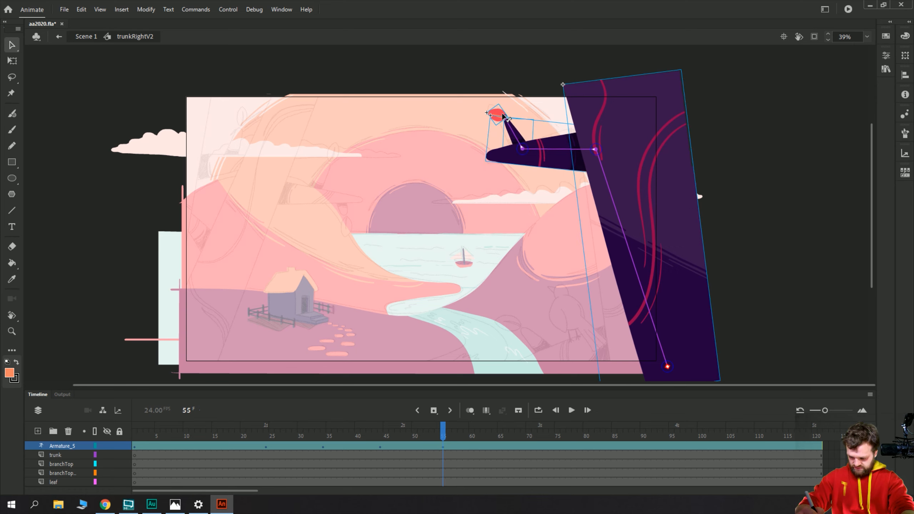
- At frame 55, rotate the leaf more upright and lift the branch steeply while bringing the trunk back upright
click(481, 114)
click(494, 115)
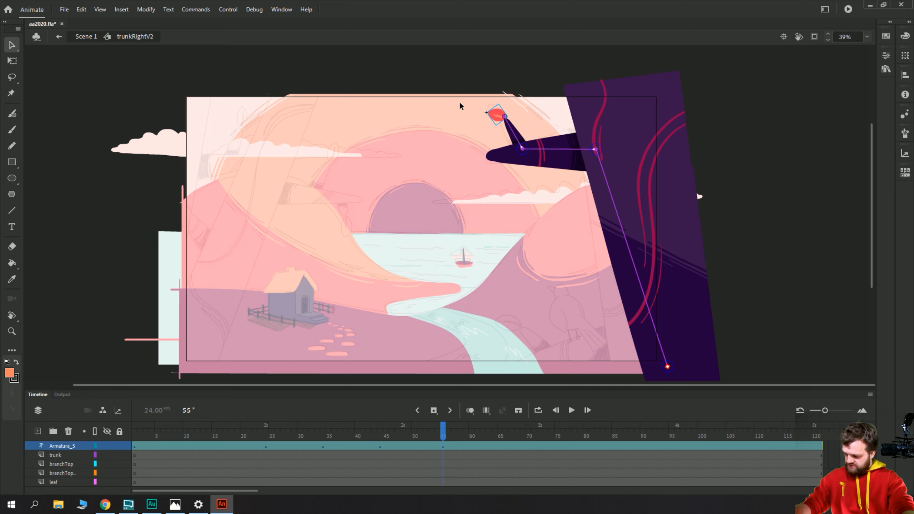
key(q)
click(494, 114)
drag(479, 119, 487, 100)
key(v)
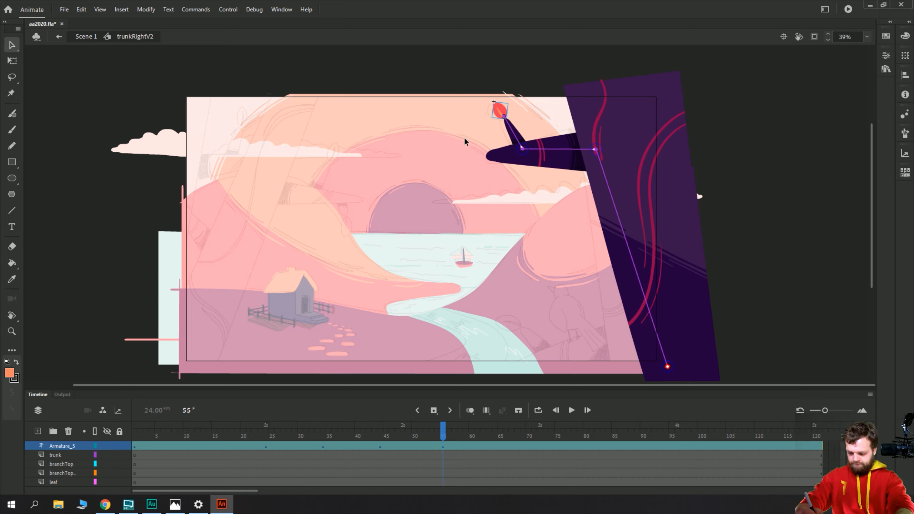
drag(522, 149, 548, 118)
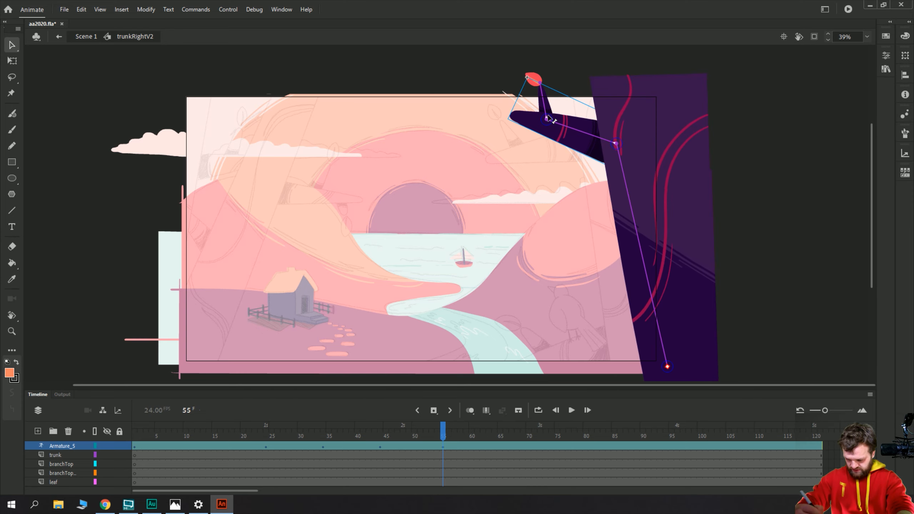
- Try to paste the armature's frame 1 pose onto frame 55 and swing the branch and trunk back toward that pose by hand
click(135, 447)
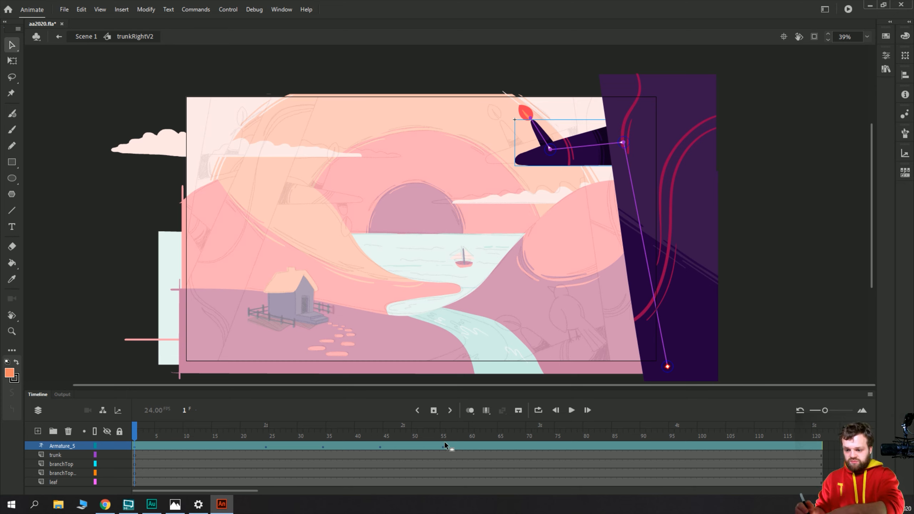
click(133, 462)
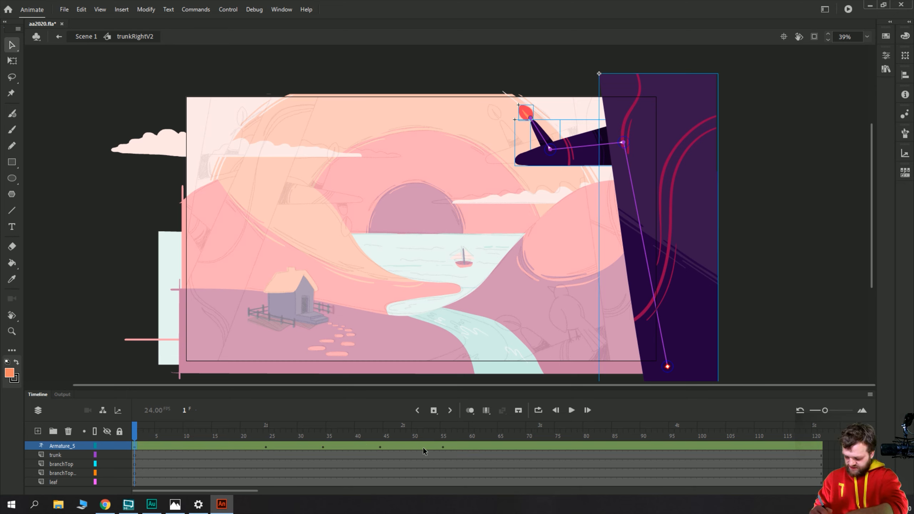
click(443, 446)
key(ctrl+v)
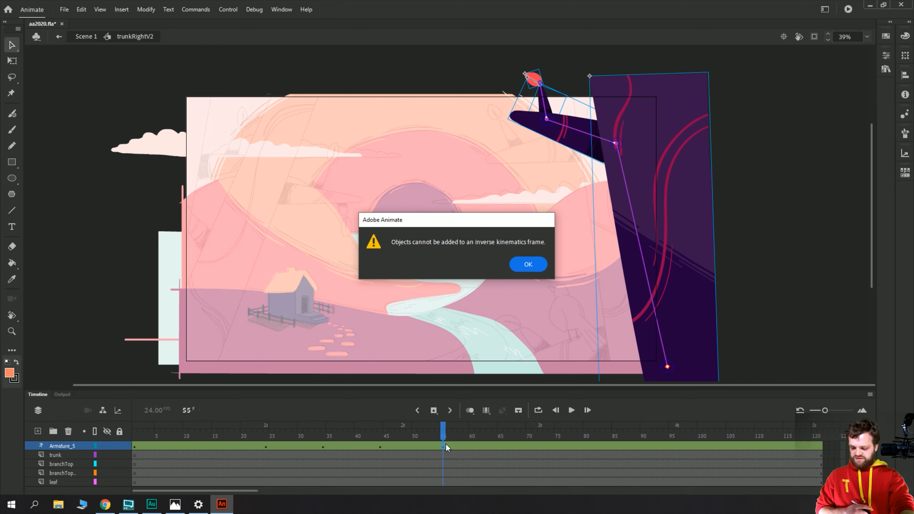
key(Return)
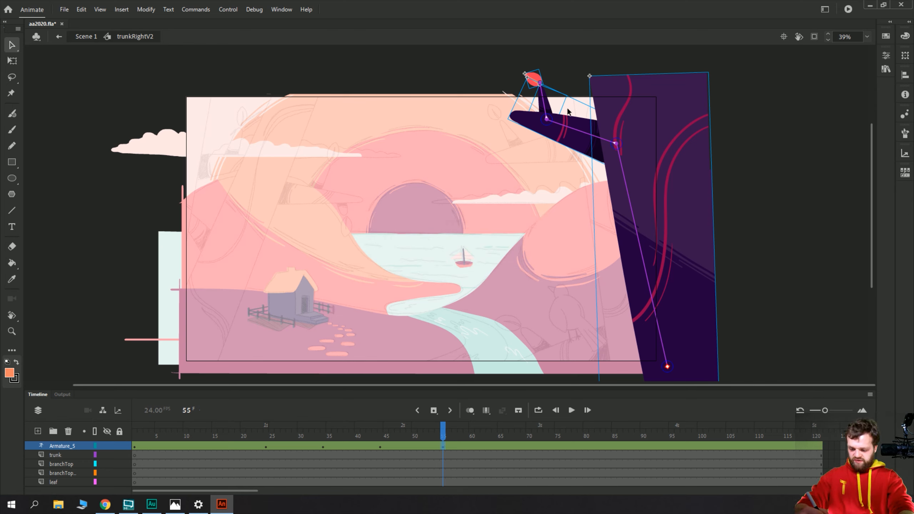
mouse_move(545, 121)
mouse_down()
mouse_move(583, 126)
mouse_move(535, 108)
mouse_move(534, 116)
mouse_up()
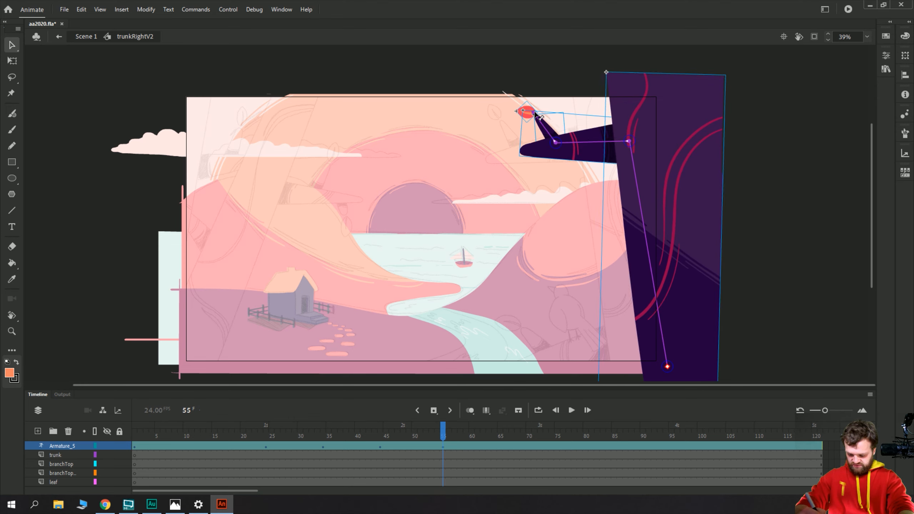
- Set the ease of the span between frames 44 and 55 to Stop and Start (Slow) at maximum strength and replay from frame 1
click(398, 448)
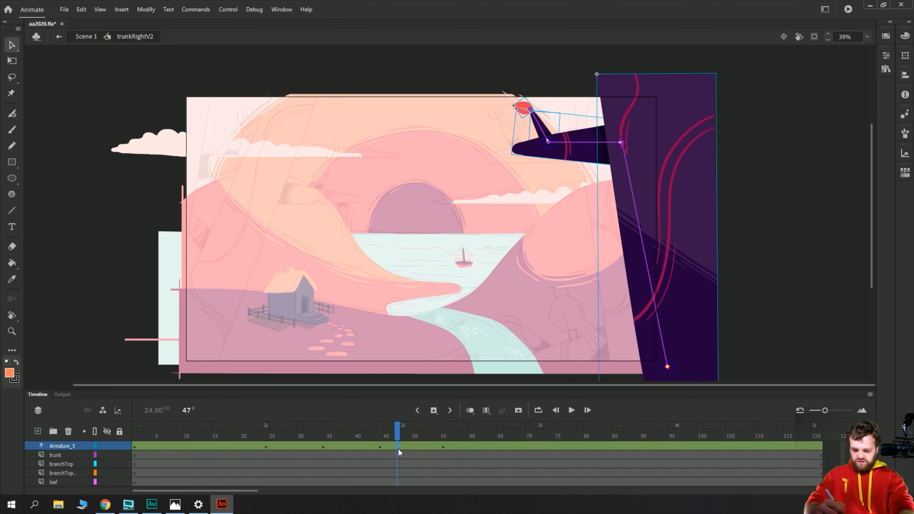
click(886, 55)
click(792, 334)
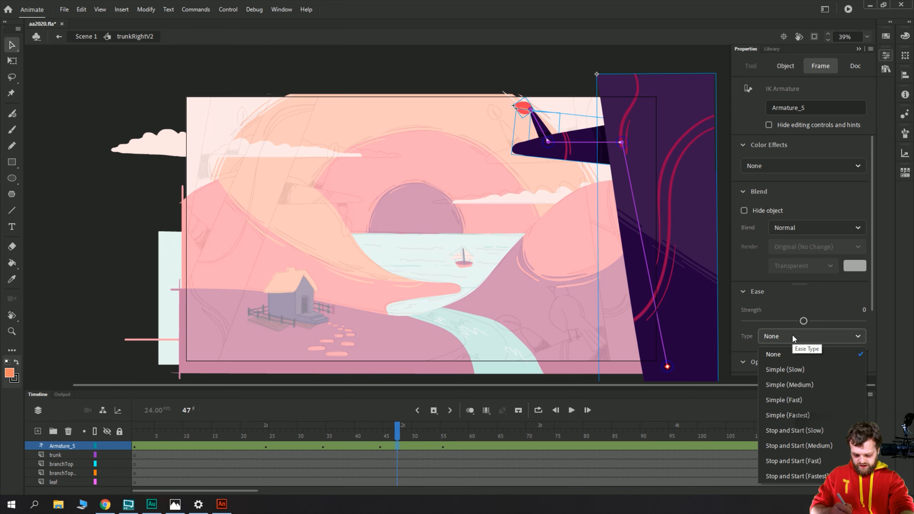
click(769, 431)
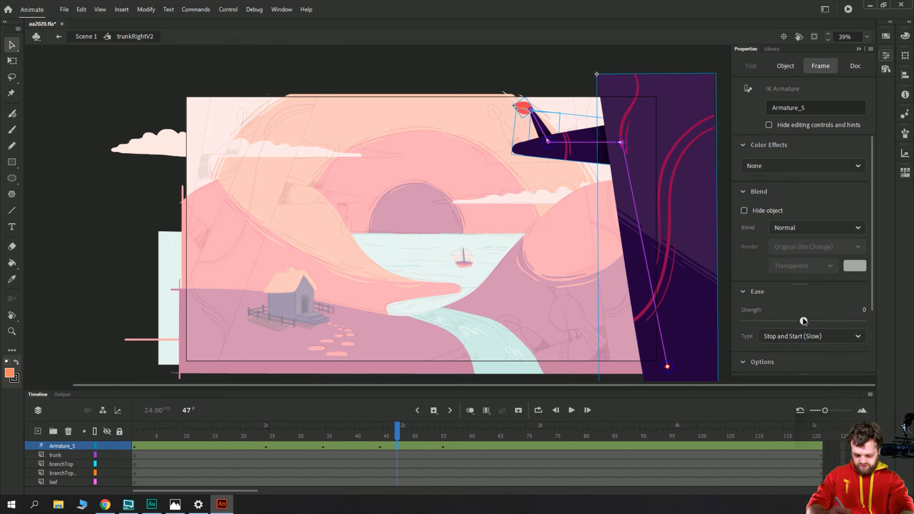
drag(803, 320, 863, 321)
click(131, 445)
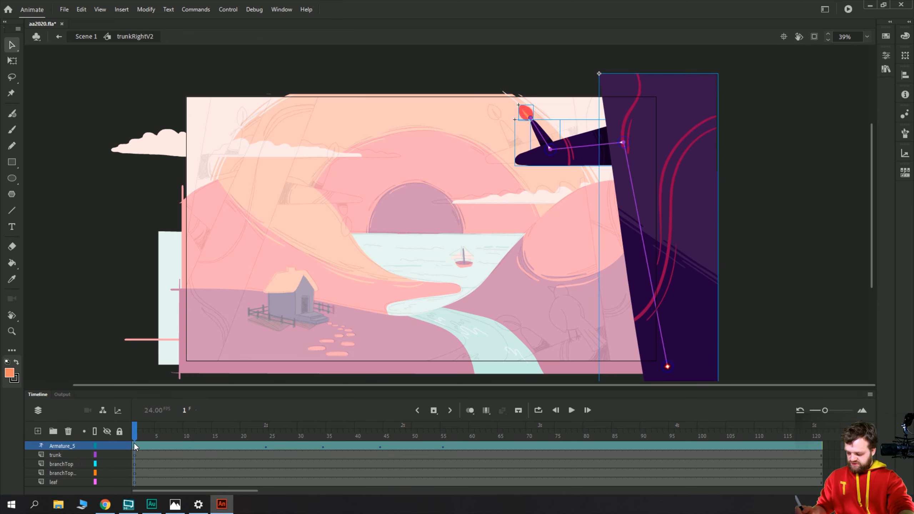
key(Return)
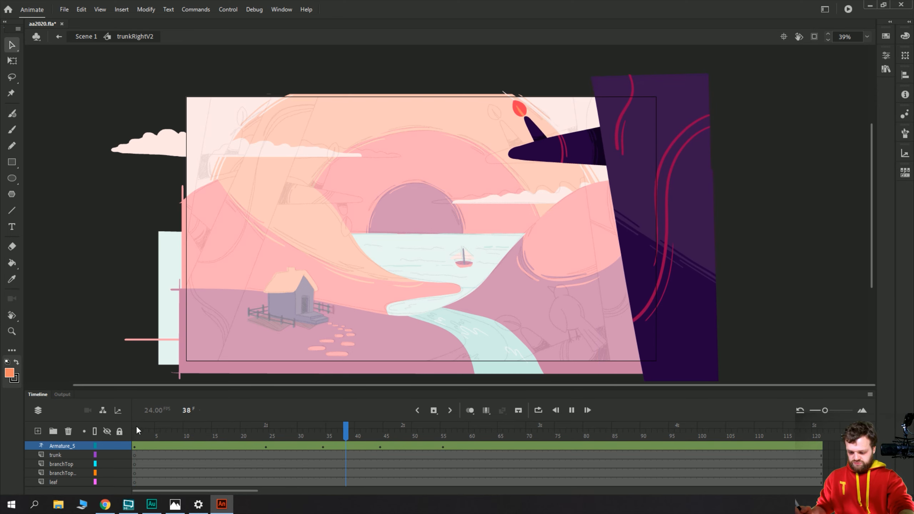
- Check the ease type of the armature frames from 24 to 55, leaving it at None
drag(267, 446, 444, 428)
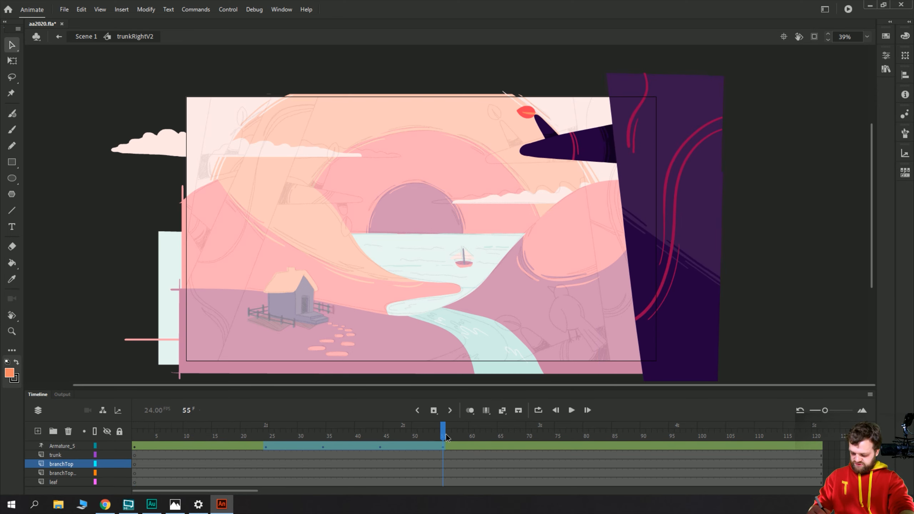
click(886, 55)
click(772, 335)
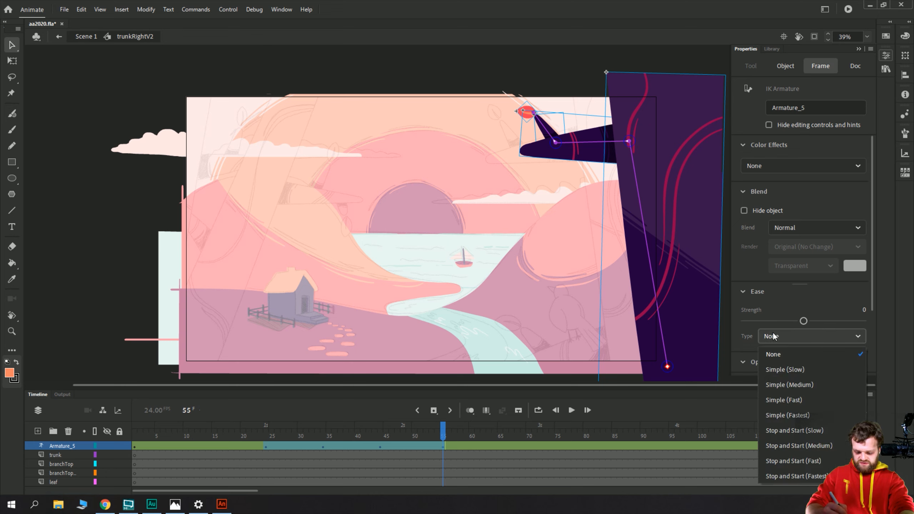
click(774, 356)
- Replay the trunk's sway from the start and scrub through its poses up to frame 44
click(323, 463)
click(249, 455)
click(259, 445)
key(Return)
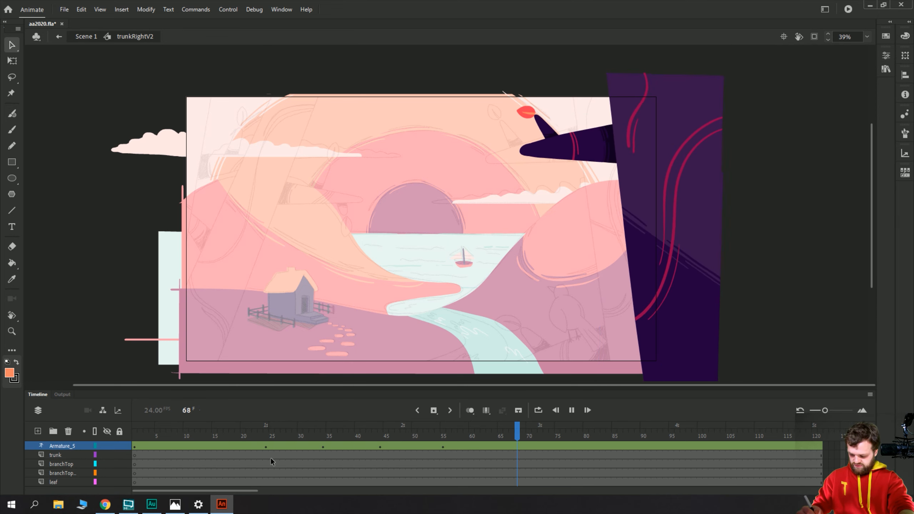
click(271, 460)
drag(251, 445, 215, 447)
click(136, 444)
key(Return)
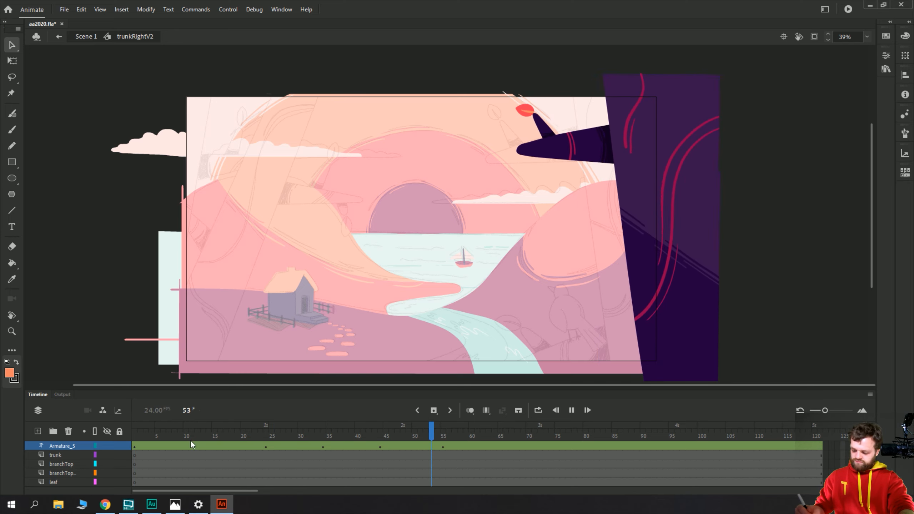
click(210, 464)
drag(133, 446, 392, 446)
click(381, 448)
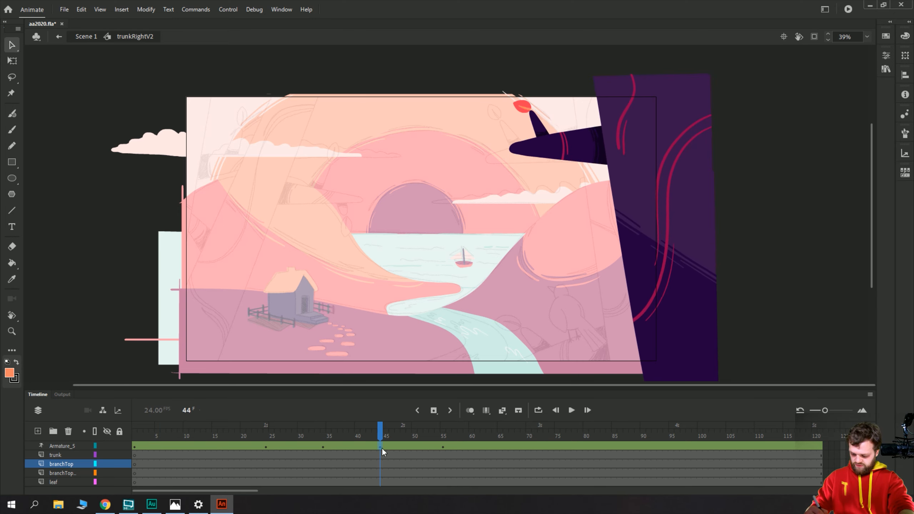
- Remove frames 43 to 56 from the armature layer, including the poses at frames 44 and 55
click(345, 446)
click(374, 447)
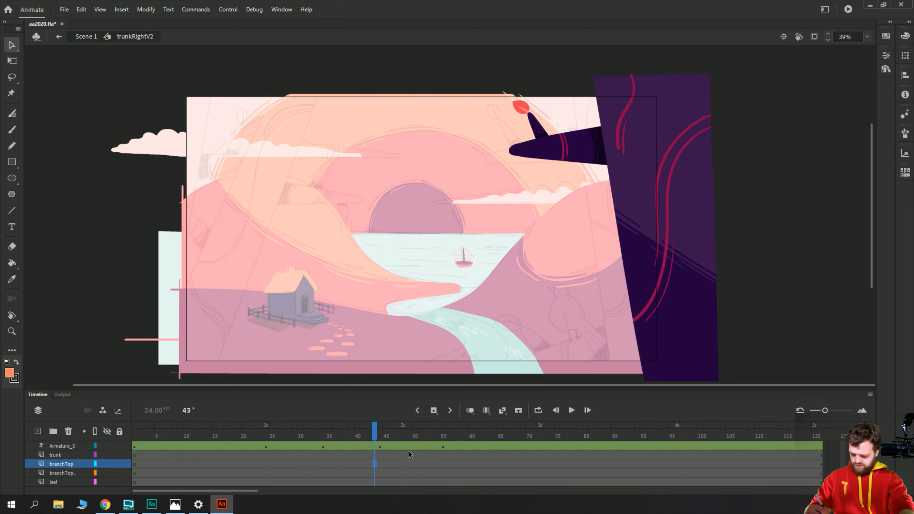
drag(448, 446, 375, 447)
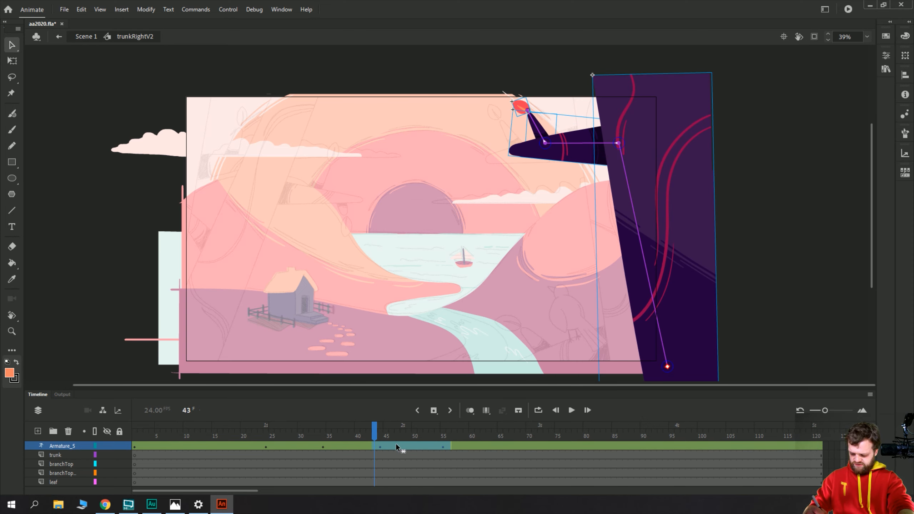
right_click(397, 446)
click(413, 312)
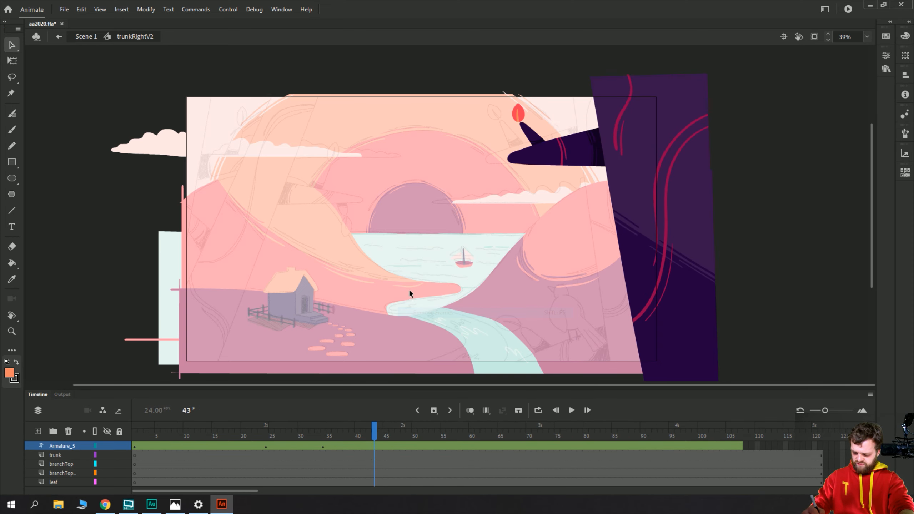
click(356, 440)
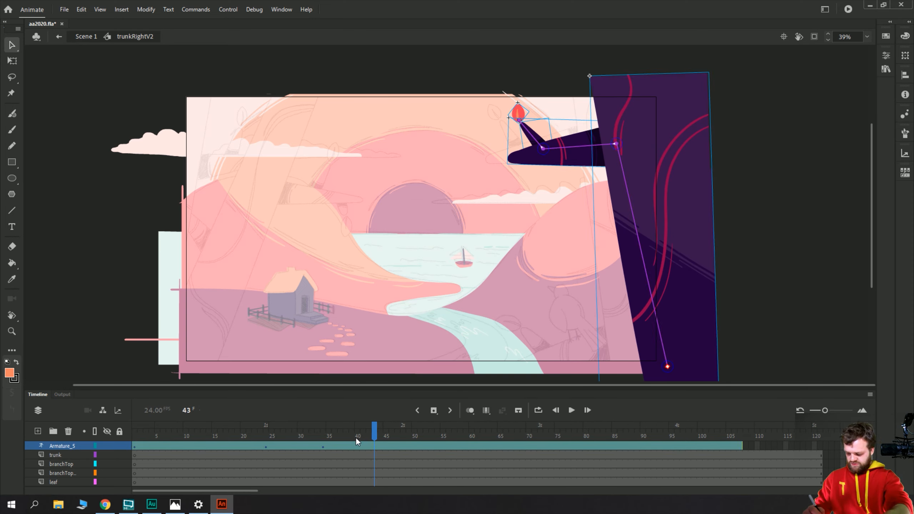
- Replay the shortened armature animation from frame 1 to check the sway
click(196, 465)
click(134, 445)
key(Return)
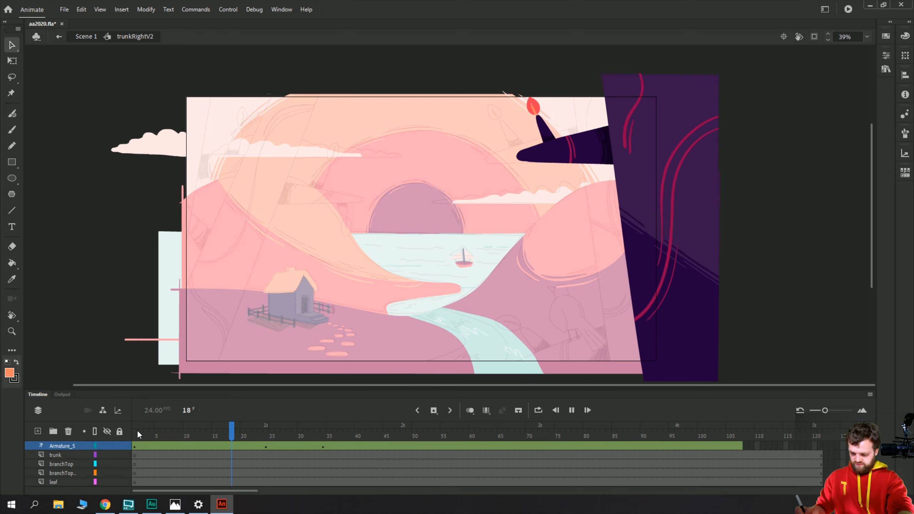
click(163, 473)
click(134, 447)
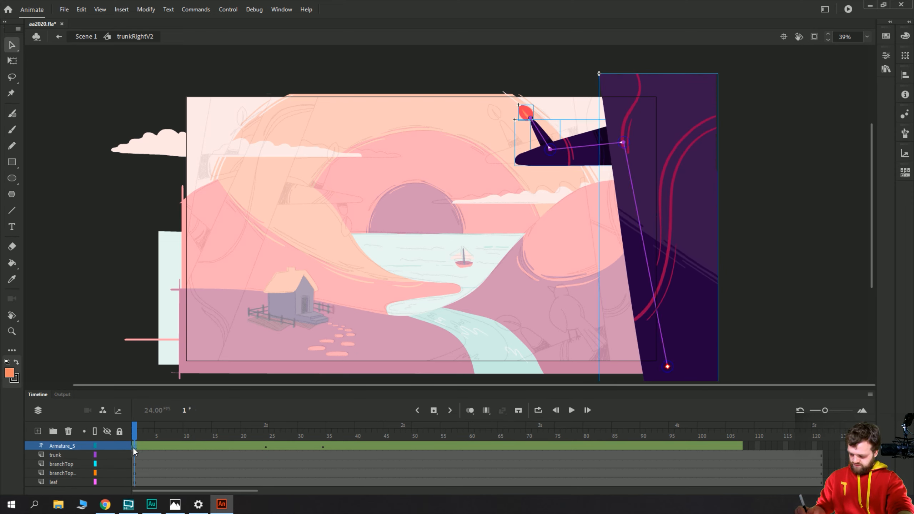
key(Return)
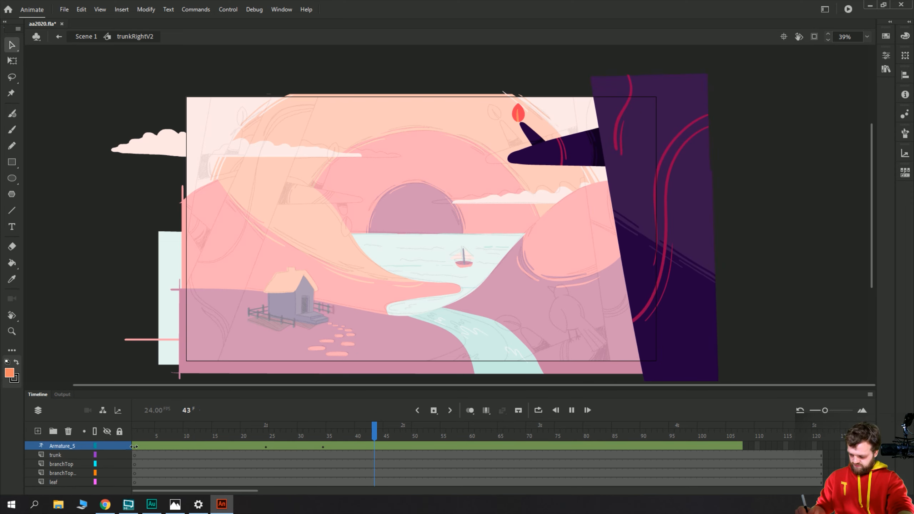
click(134, 446)
- Return to the main scene and add a keyframe at frame 24 on the trees layer
double_click(103, 196)
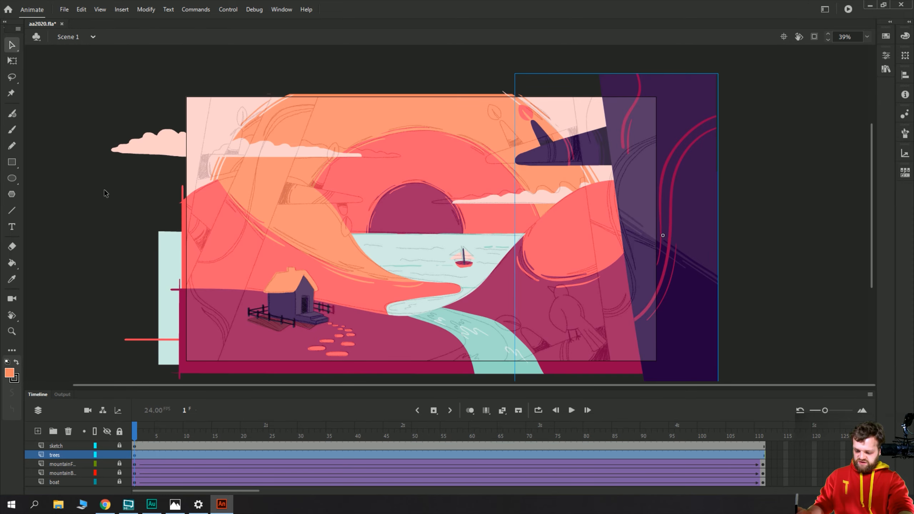
click(267, 455)
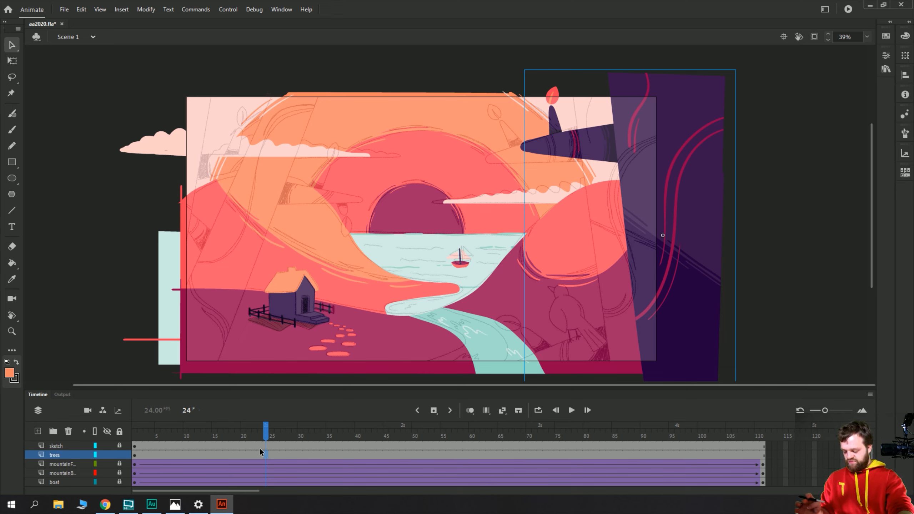
click(137, 454)
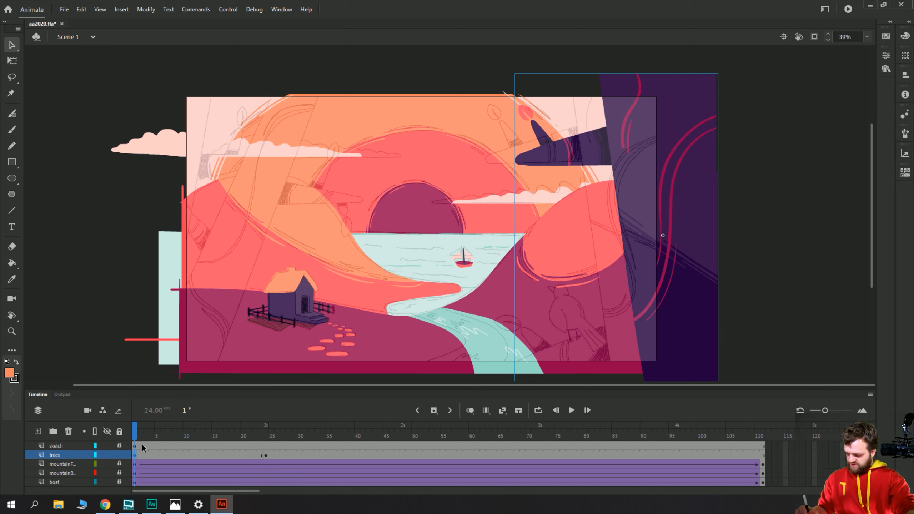
- At frame 24 of the trees layer, nudge the right-hand trunk horizontally inward over the scene
click(266, 455)
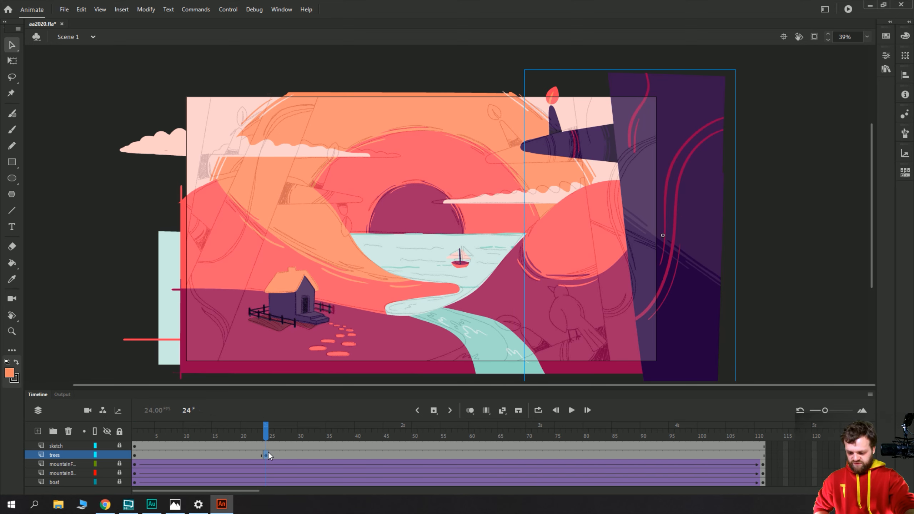
key(shift+Left)
key(shift+Left)
key(shift+Left)
key(shift+Left)
key(shift+Left)
key(shift+Left)
key(shift+Left)
key(shift+Left)
key(shift+Left)
key(shift+Left)
key(shift+Left)
key(shift+Left)
key(shift+Left)
key(shift+Left)
key(shift+Left)
key(shift+Left)
key(shift+Left)
key(shift+Left)
key(shift+Left)
key(shift+Left)
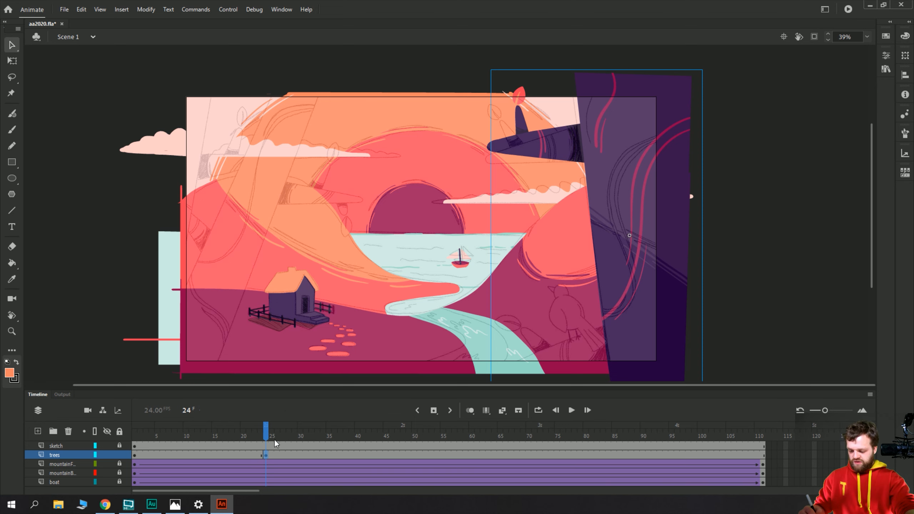
- Inside the trunkRightV2 symbol, add an armature pose at frame 47 with the trunk and branch swung back away from the scene
double_click(575, 143)
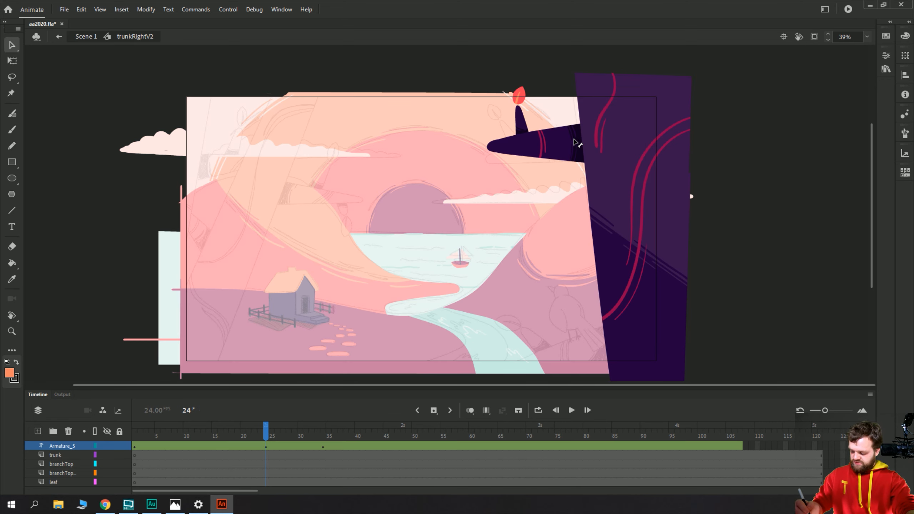
click(267, 448)
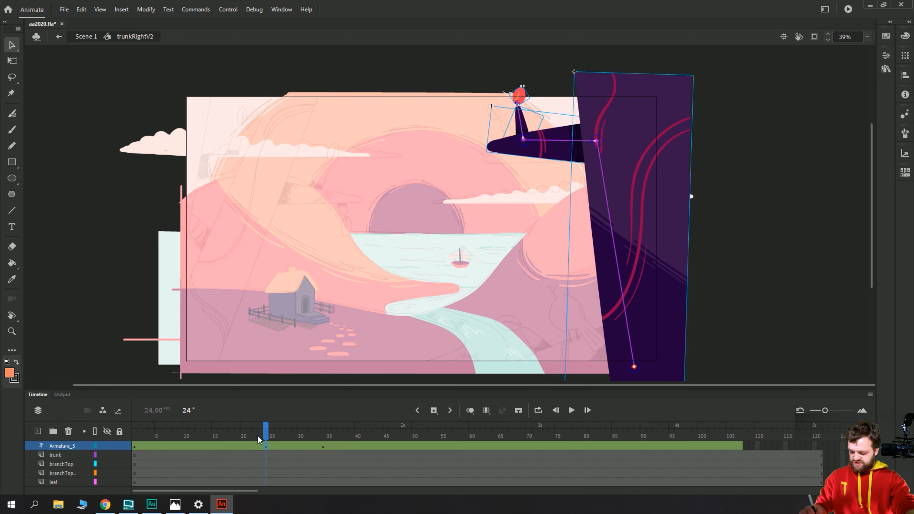
drag(259, 440, 324, 440)
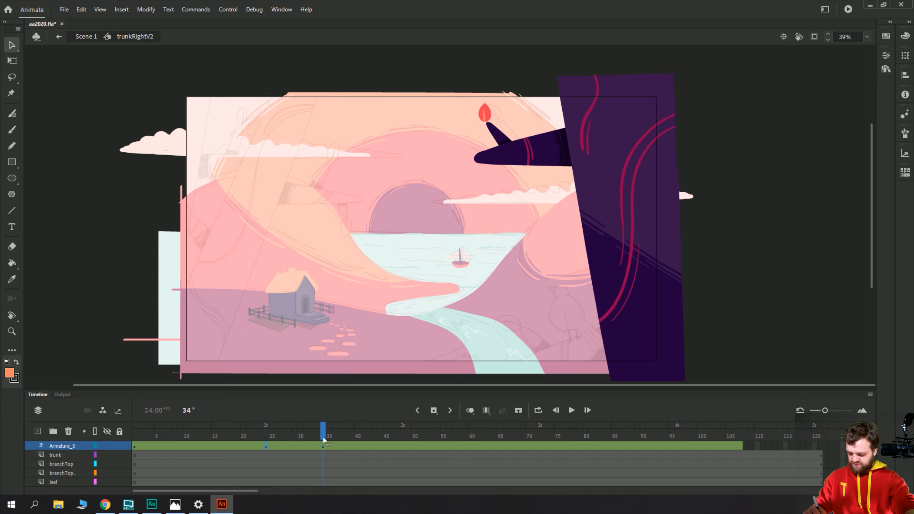
click(323, 447)
click(357, 446)
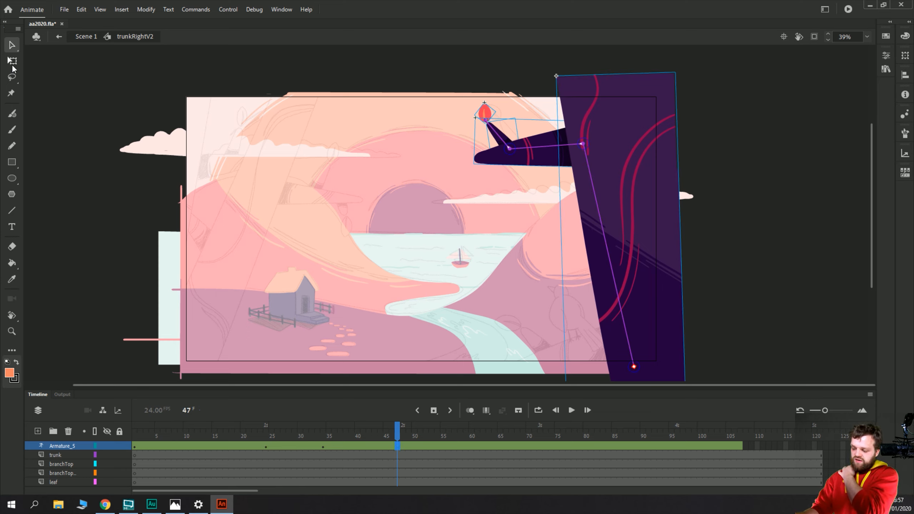
key(F6)
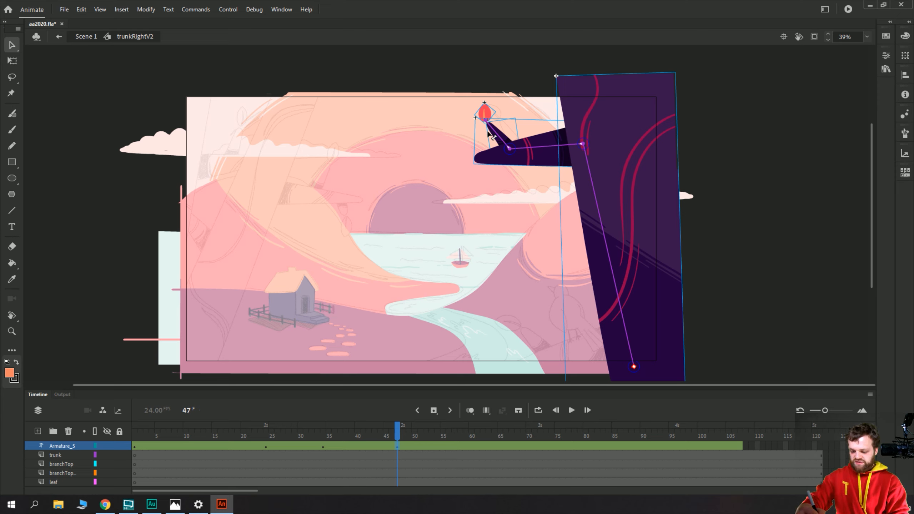
mouse_move(485, 123)
mouse_down()
mouse_move(496, 108)
mouse_move(517, 136)
mouse_move(502, 163)
mouse_move(522, 162)
mouse_move(525, 147)
mouse_move(500, 117)
mouse_up()
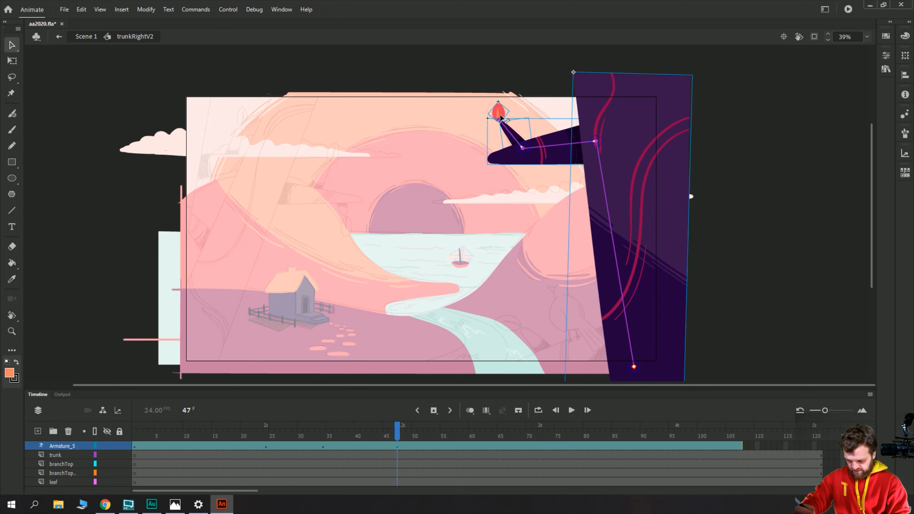
- At frame 47, rotate the leaf slightly counterclockwise with Free Transform so its tip tilts away from the trunk
key(q)
click(456, 124)
click(499, 111)
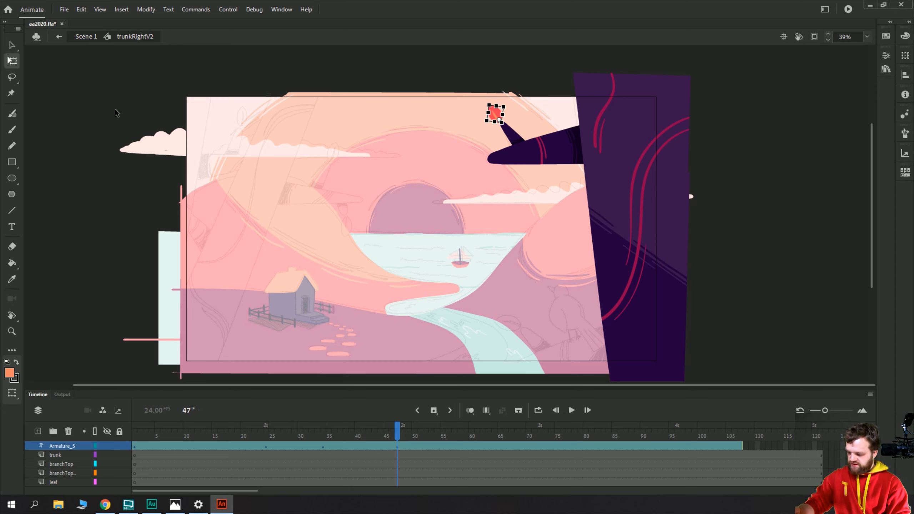
click(75, 91)
click(10, 45)
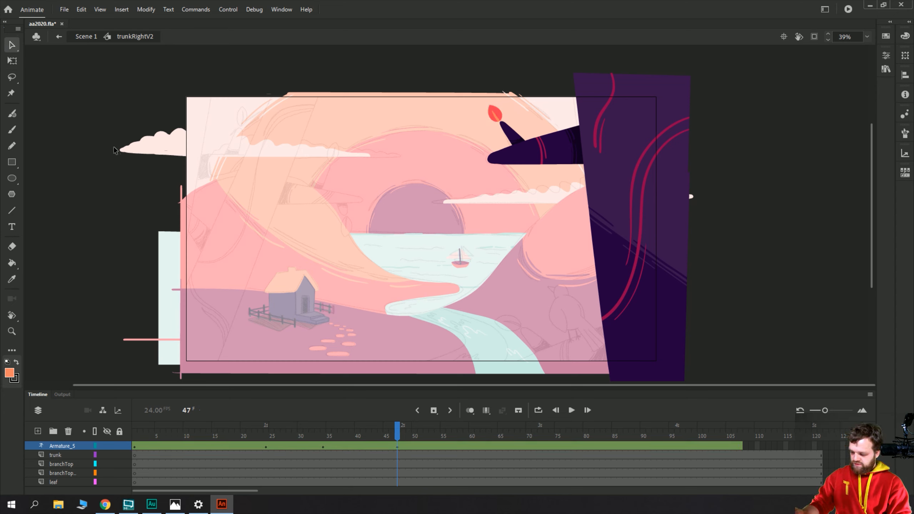
- Set the ease type of the armature pose at frame 34 to Simple (Slow)
drag(238, 434, 382, 431)
click(352, 447)
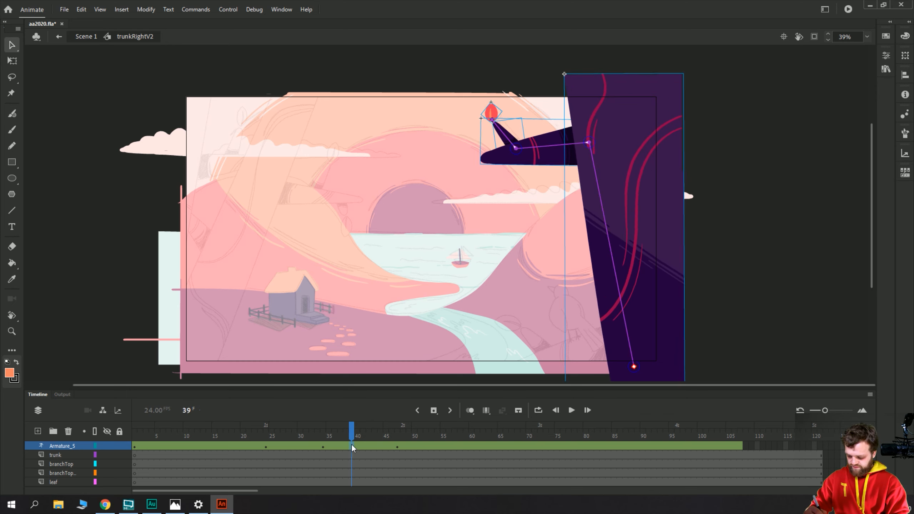
click(324, 447)
click(886, 55)
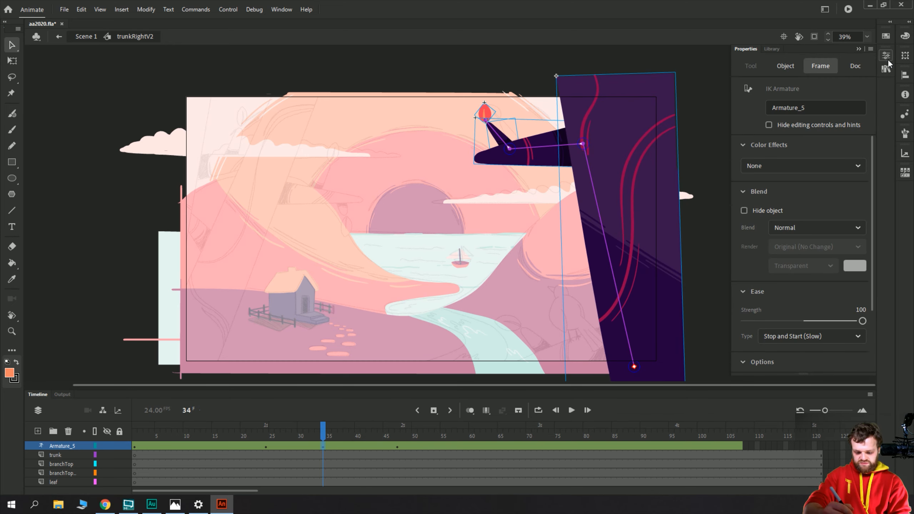
click(781, 337)
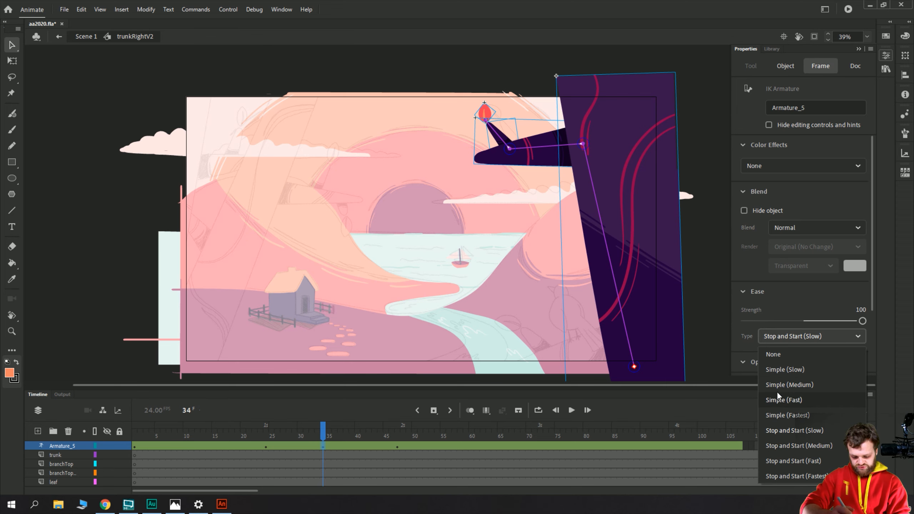
click(779, 371)
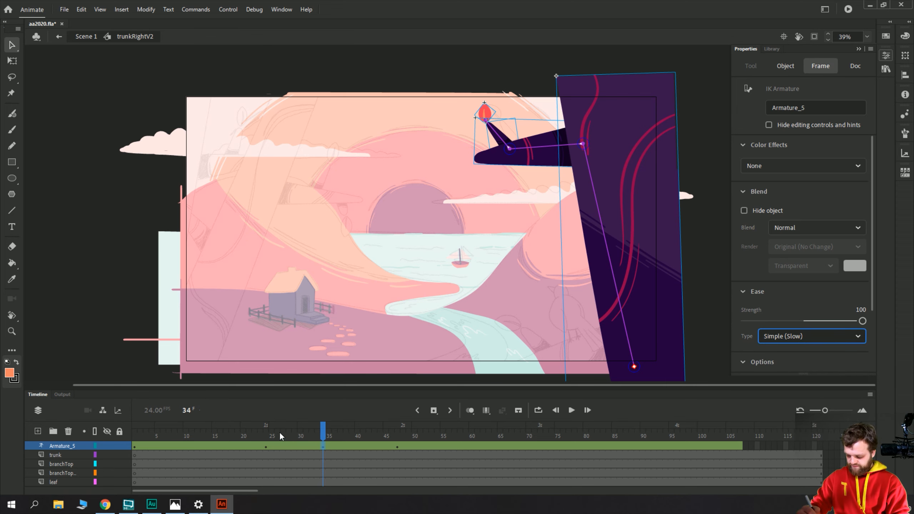
- Give the armature pose at frame 47 a Simple (Slow) ease with maximum positive strength
drag(280, 431, 362, 441)
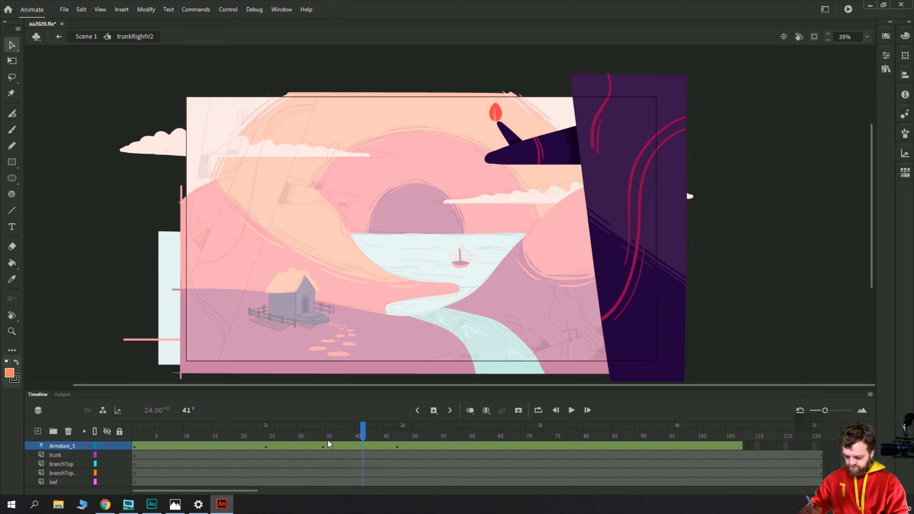
click(324, 446)
click(398, 447)
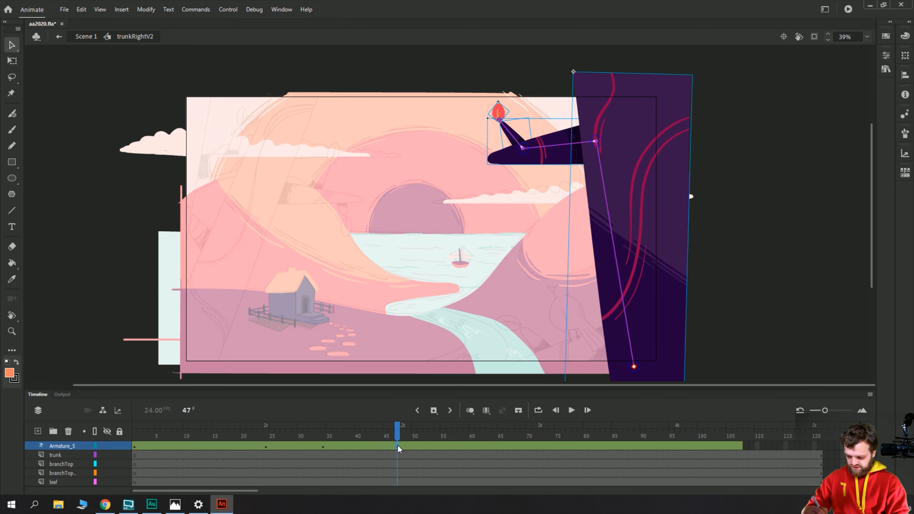
click(886, 55)
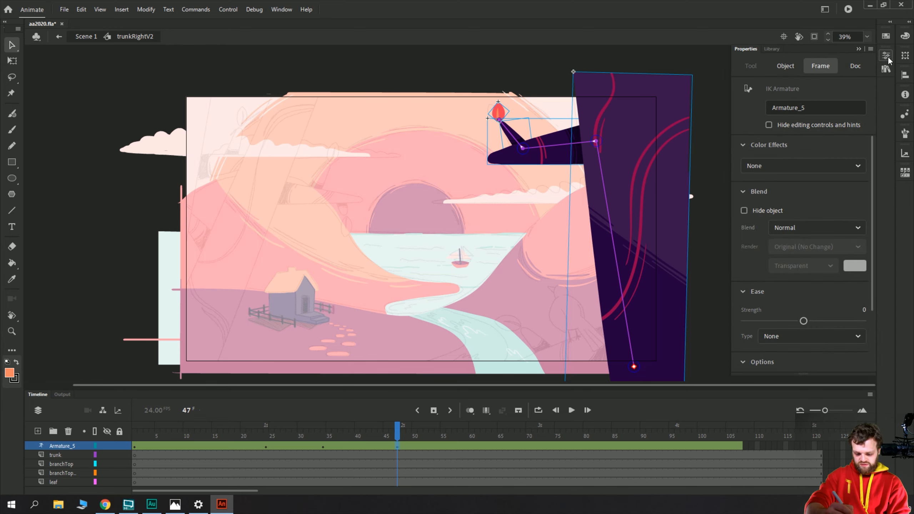
click(776, 335)
click(773, 370)
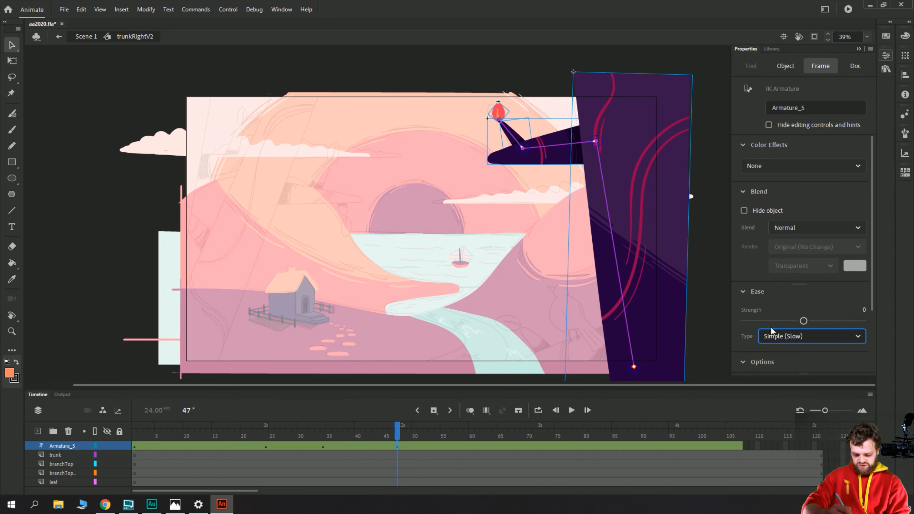
drag(804, 321, 886, 305)
- Set the ease type of the armature pose at frame 24 to Simple (Slow)
drag(384, 437, 295, 435)
click(265, 446)
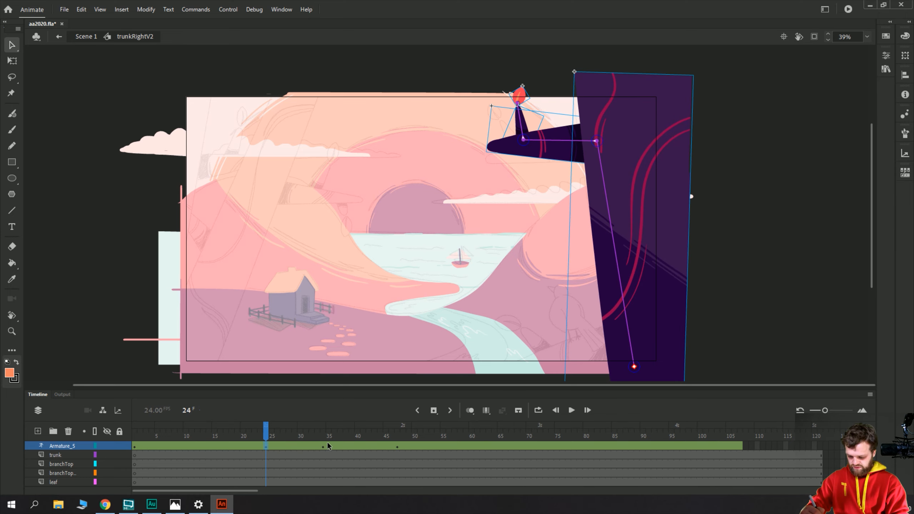
click(887, 57)
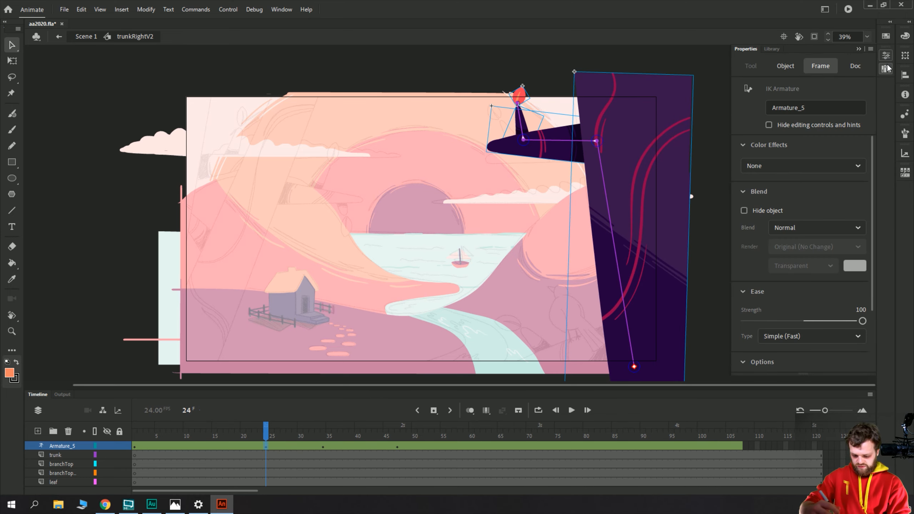
click(770, 337)
click(773, 370)
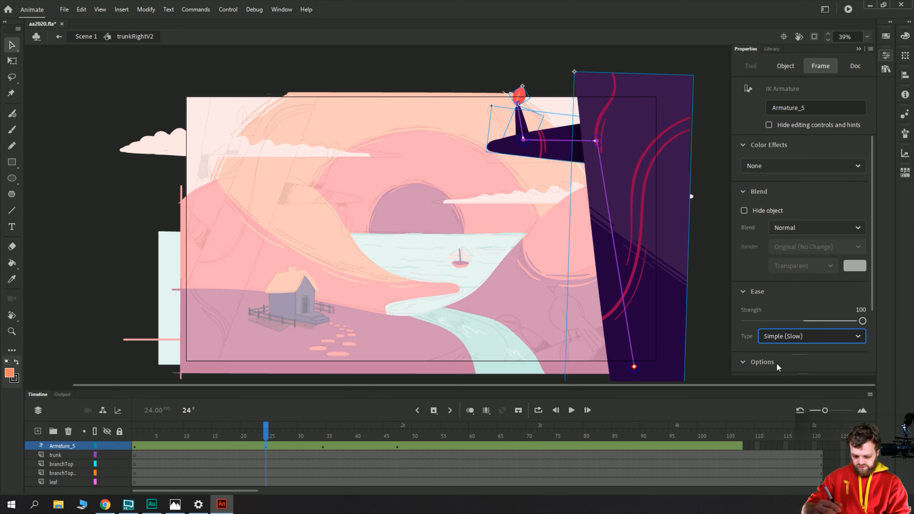
- Set the ease strength of the armature pose at frame 34 to -100
drag(210, 438, 328, 439)
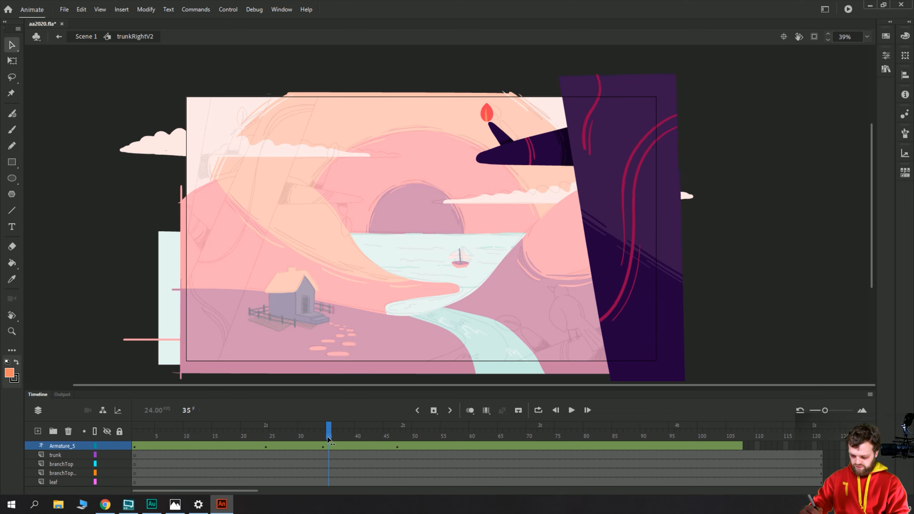
click(325, 447)
click(886, 55)
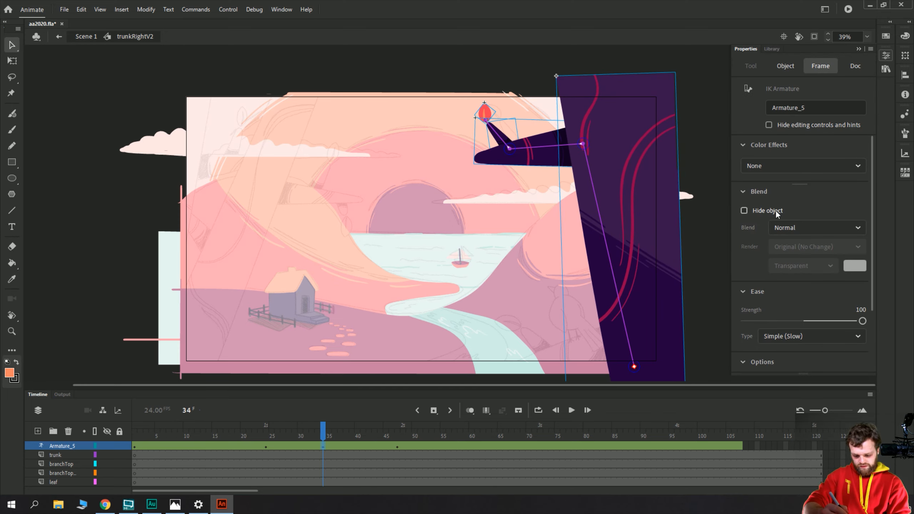
drag(863, 320, 701, 328)
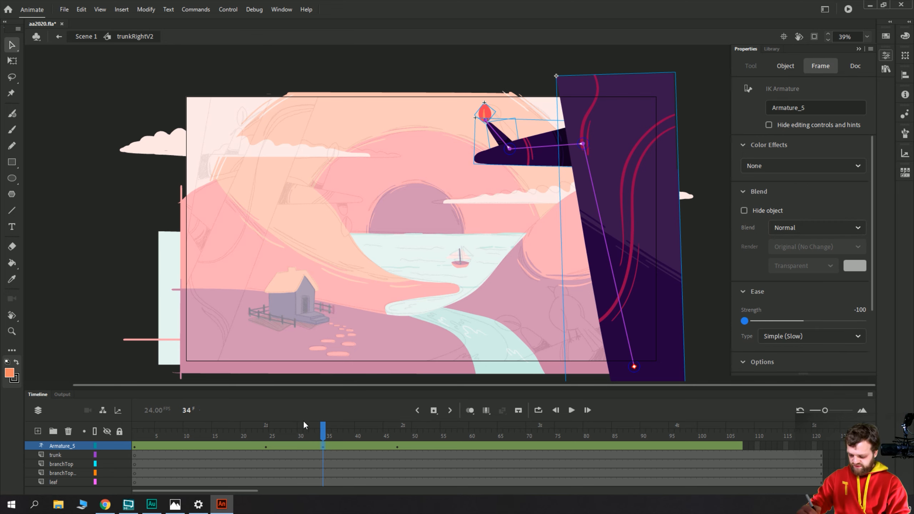
- Play back the trunkRightV2 armature animation from frame 1 to check the eased sway
drag(304, 425, 72, 410)
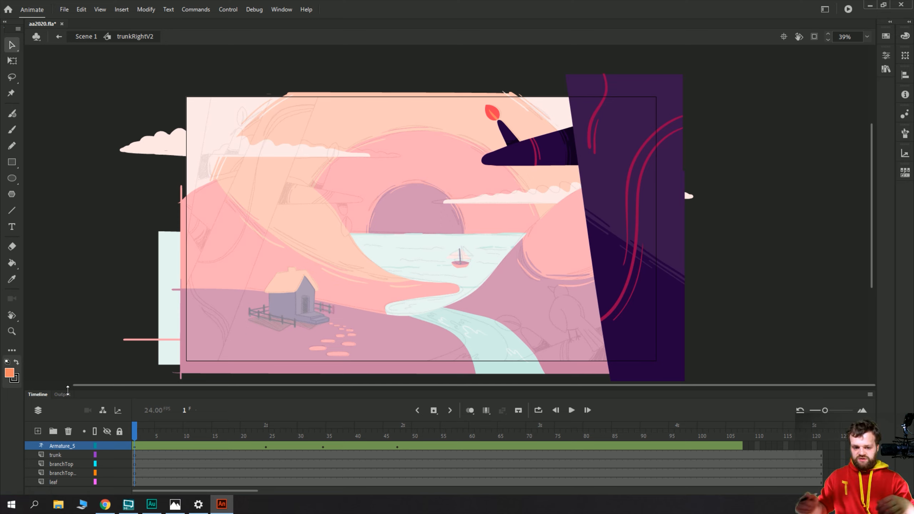
key(Return)
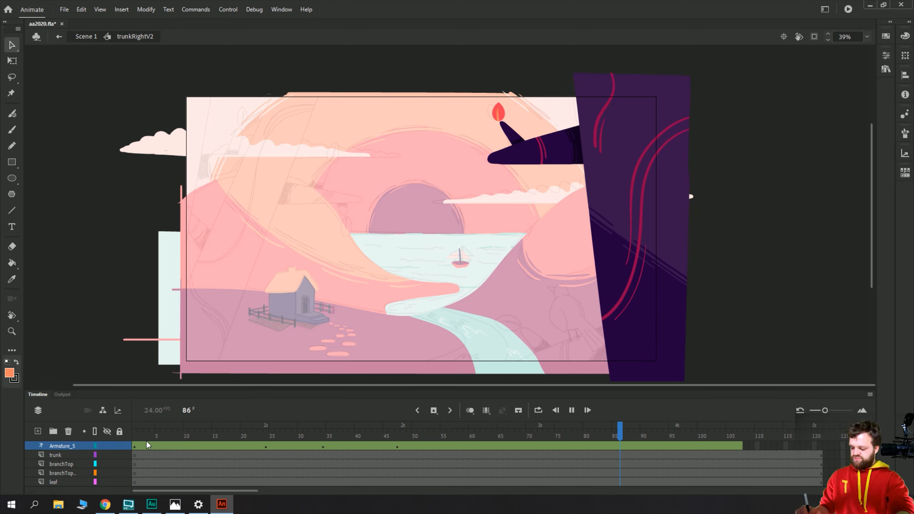
click(135, 436)
- Return to Scene 1 and create a classic tween on the trees layer between frames 1 and 24
click(87, 38)
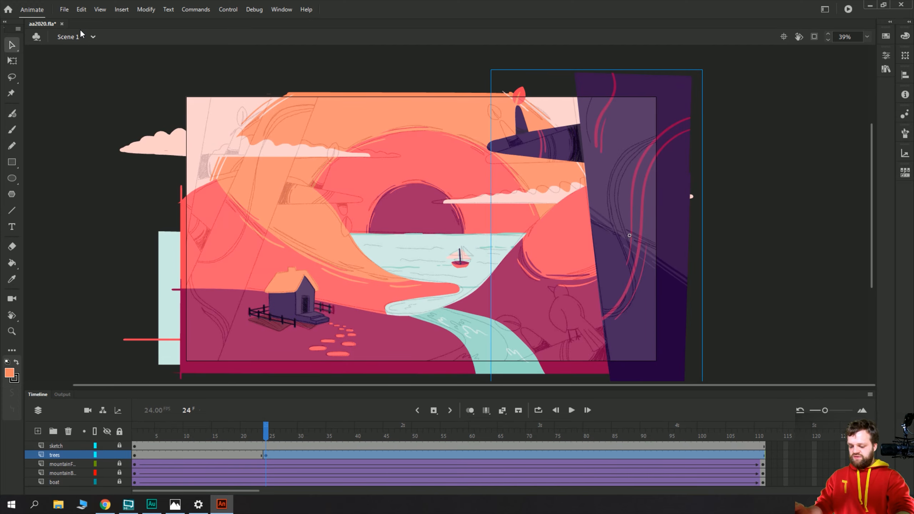
click(220, 453)
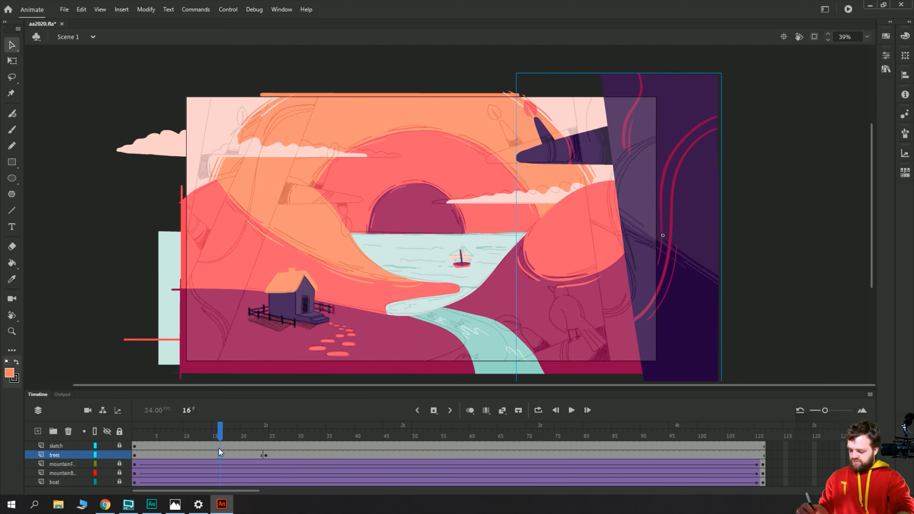
right_click(196, 457)
click(206, 175)
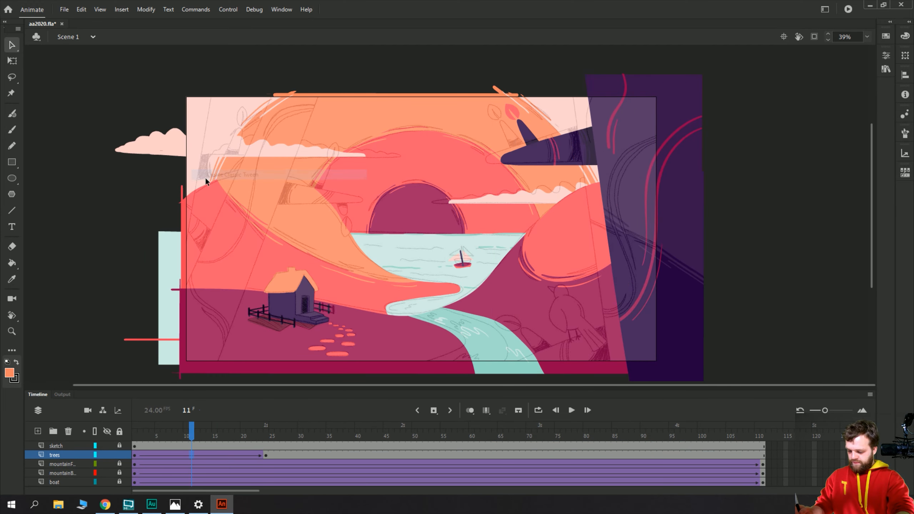
- Set the easing effect of the trees layer's classic tween to Quart Ease-In-Out
click(146, 455)
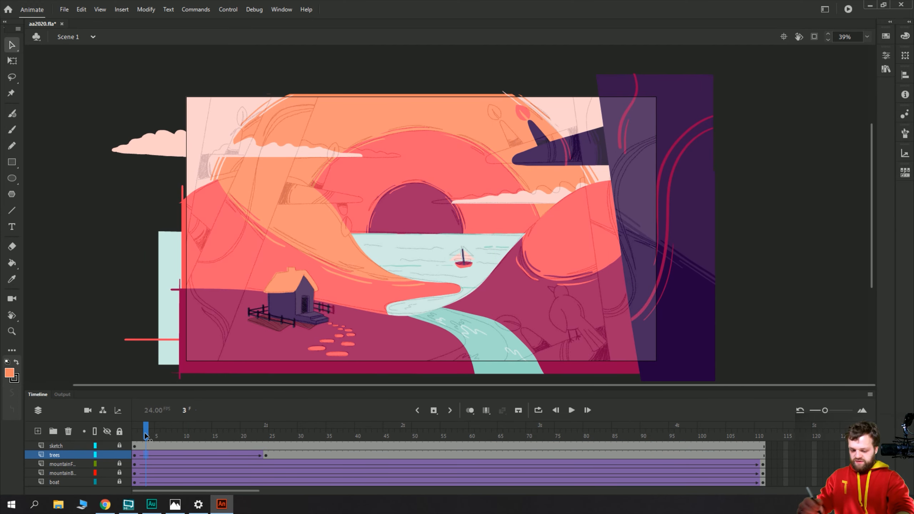
click(886, 55)
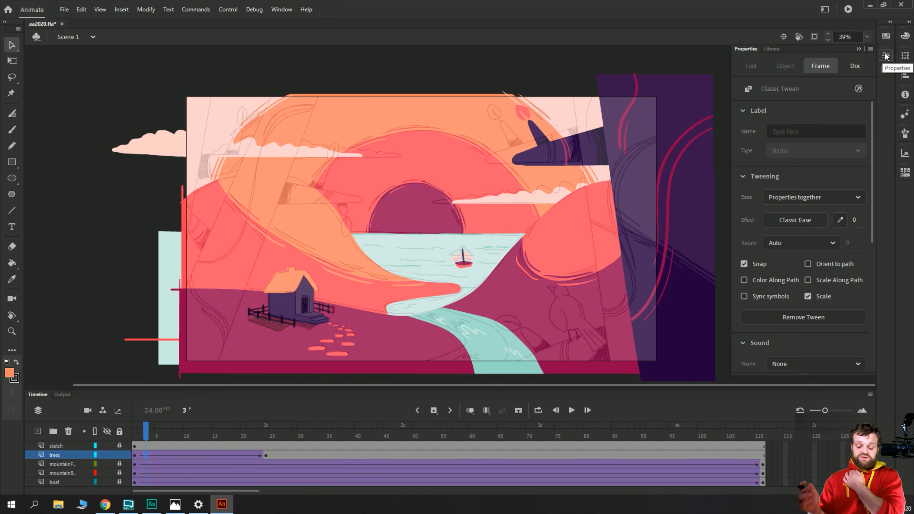
drag(872, 143, 877, 99)
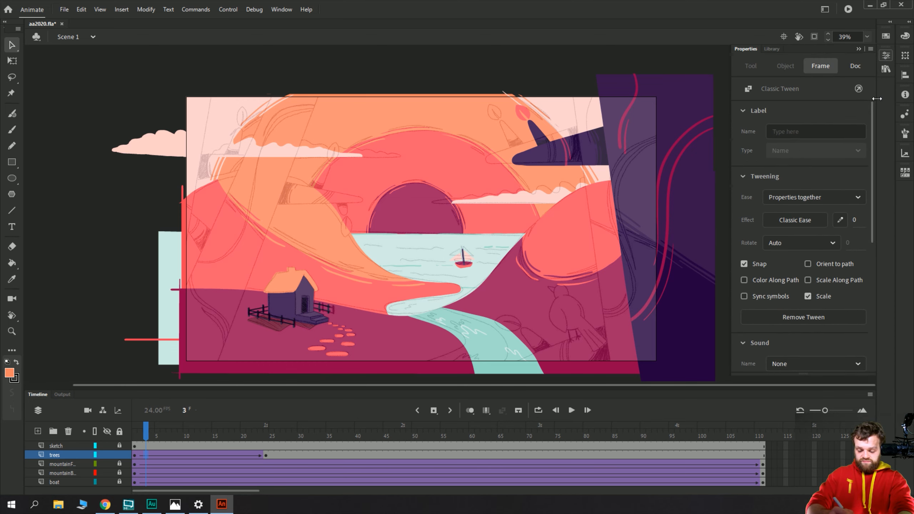
click(777, 220)
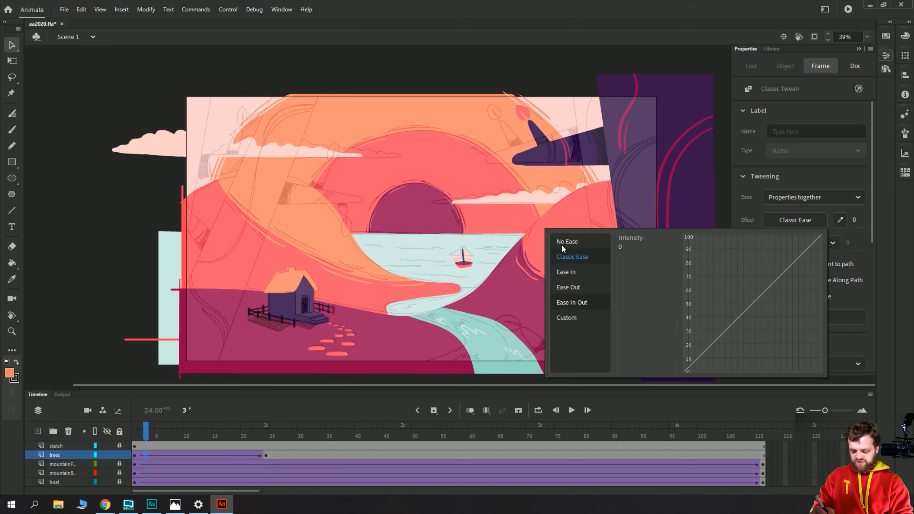
click(562, 270)
click(562, 286)
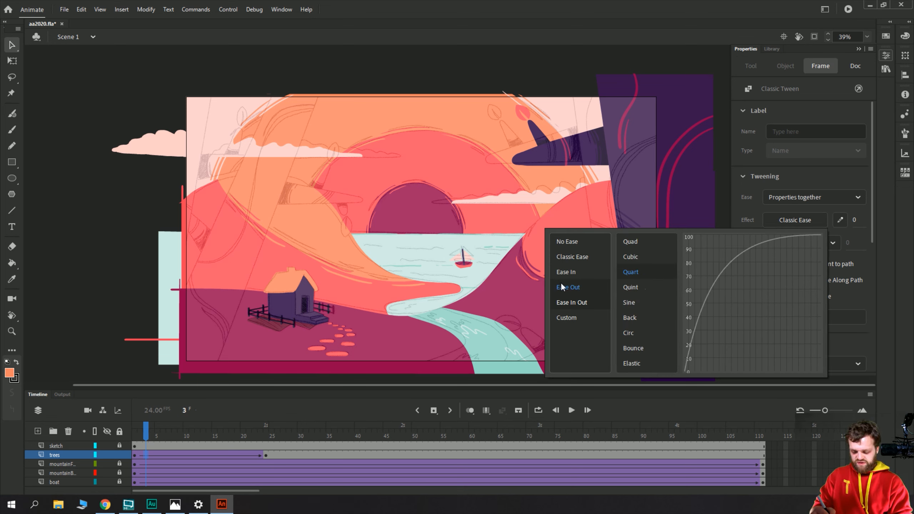
click(560, 302)
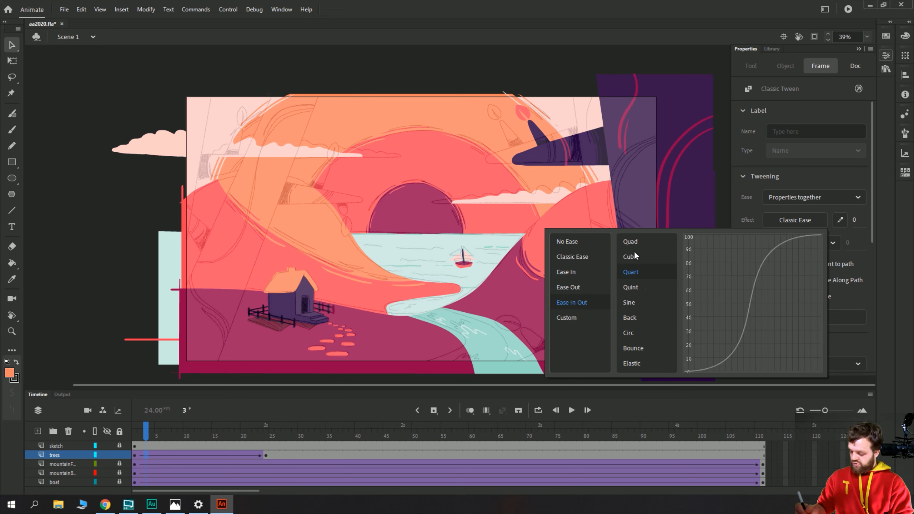
click(626, 273)
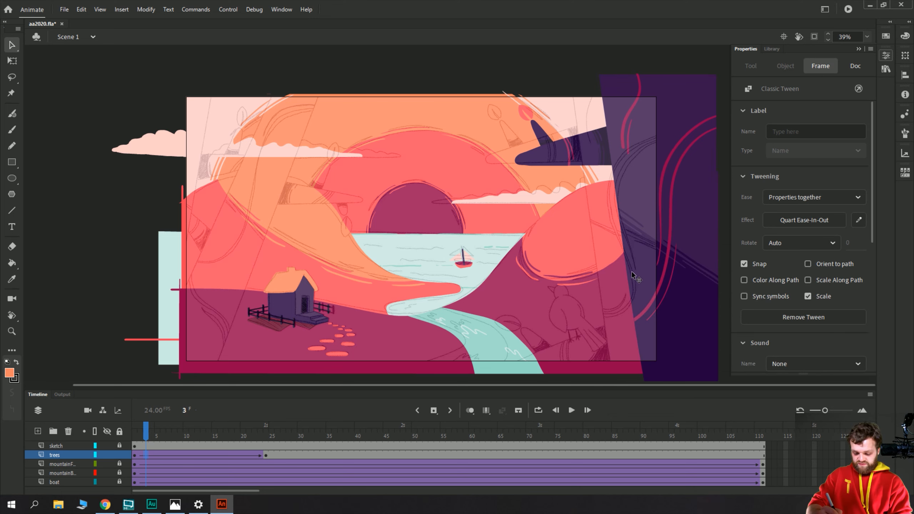
click(627, 275)
- Play the main scene twice from frame 1 to review the trunk's eased slide-in
click(135, 445)
key(Return)
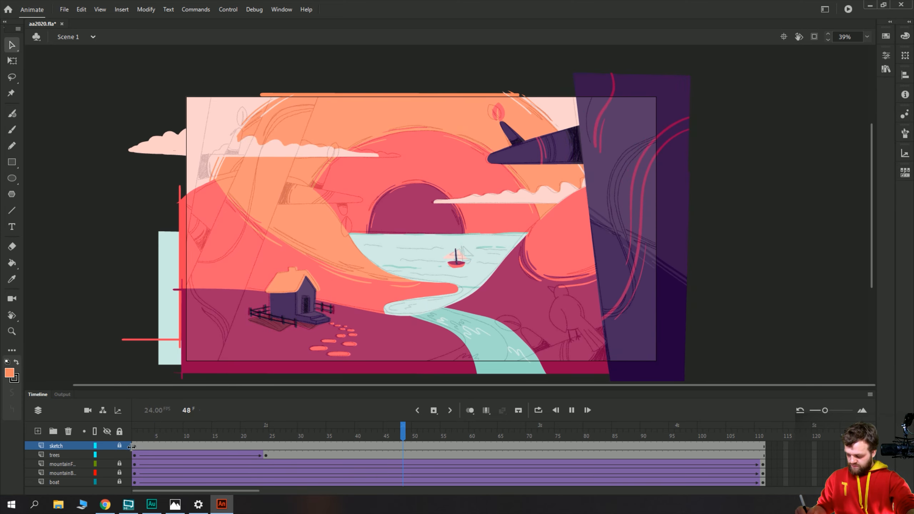
click(133, 449)
key(Return)
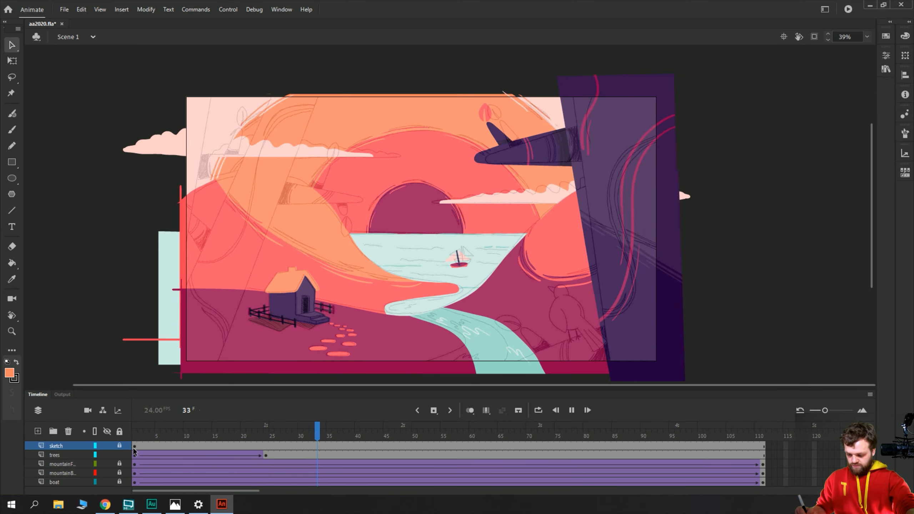
- Move the trees layer's keyframe from frame 24 to frame 49 to slow the trunk's slide-in
click(137, 457)
click(265, 456)
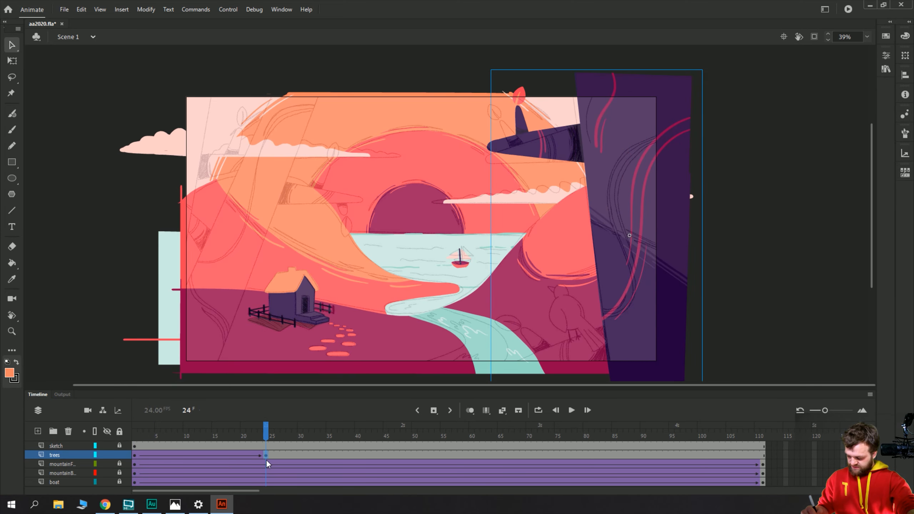
drag(288, 458, 409, 452)
- Save the document and play and scrub the main scene from frame 1 to review the longer slide-in
mouse_move(137, 445)
mouse_down()
mouse_move(381, 438)
mouse_move(135, 449)
mouse_up()
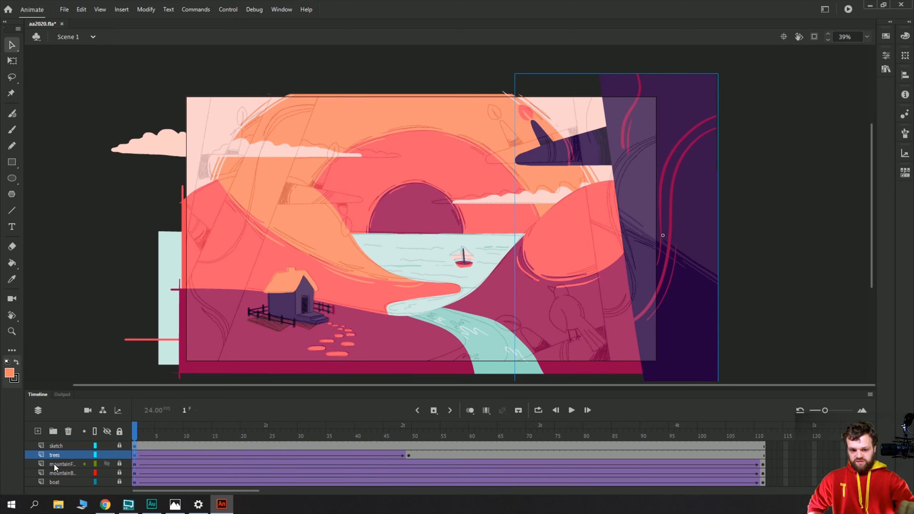
key(ctrl+s)
key(Return)
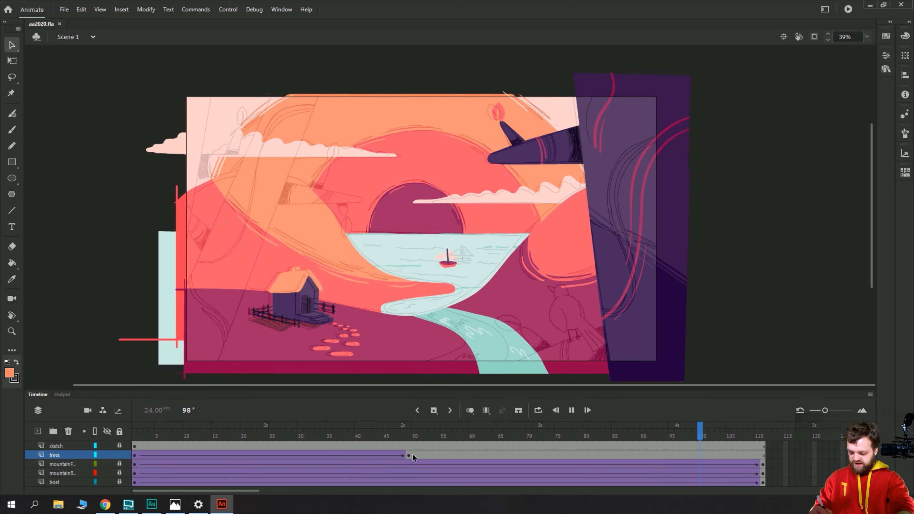
drag(133, 447, 409, 427)
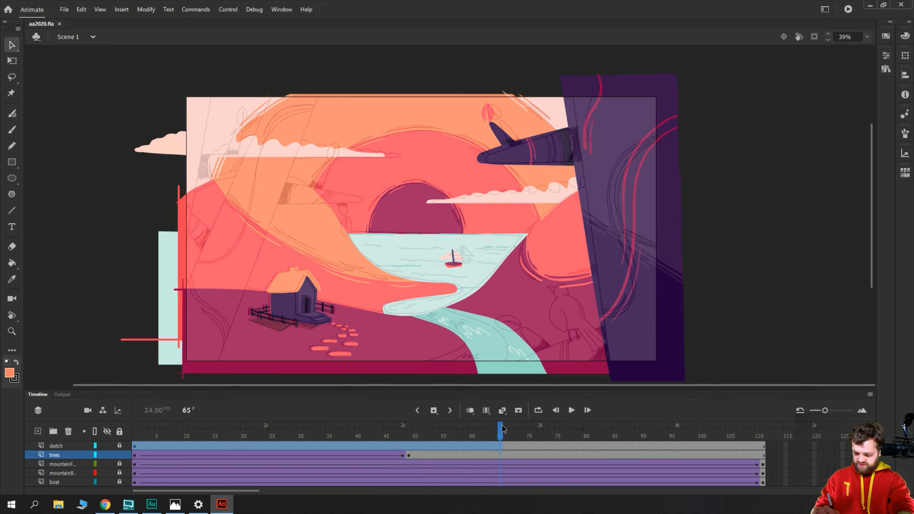
click(410, 456)
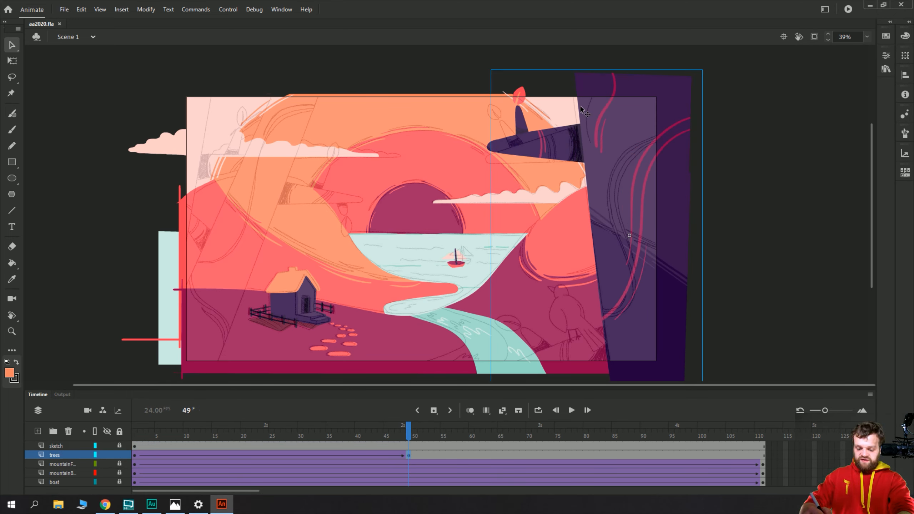
click(887, 55)
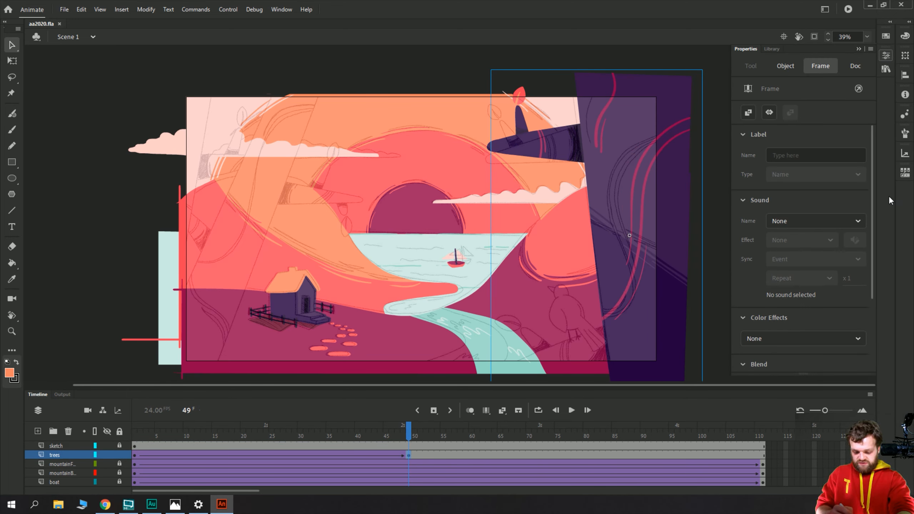
drag(872, 194, 871, 141)
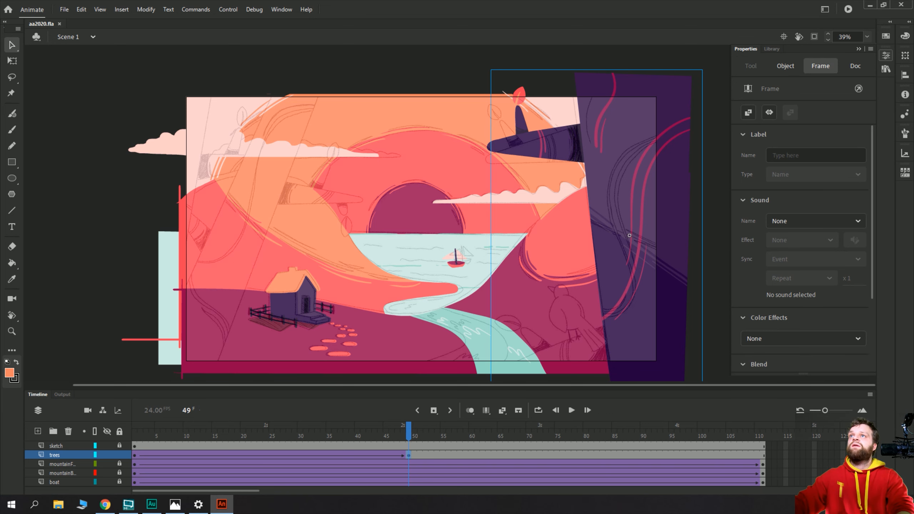
key(F9)
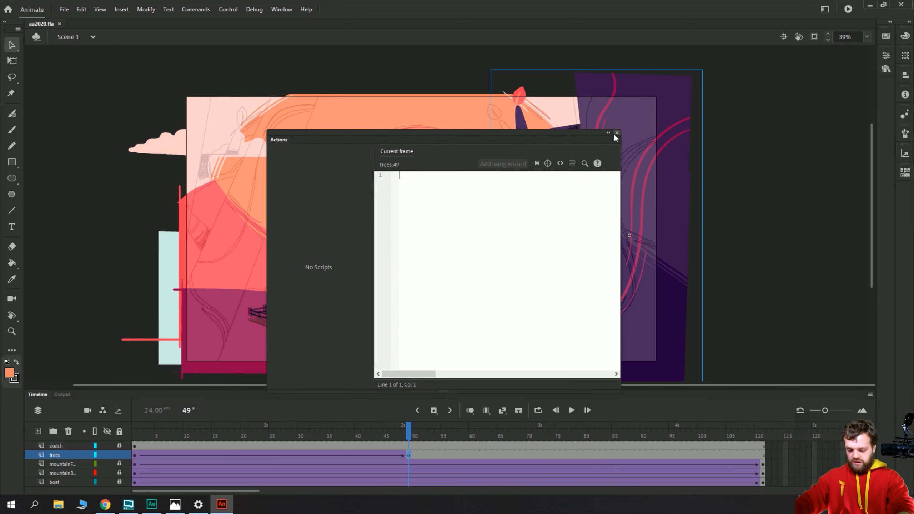
click(616, 133)
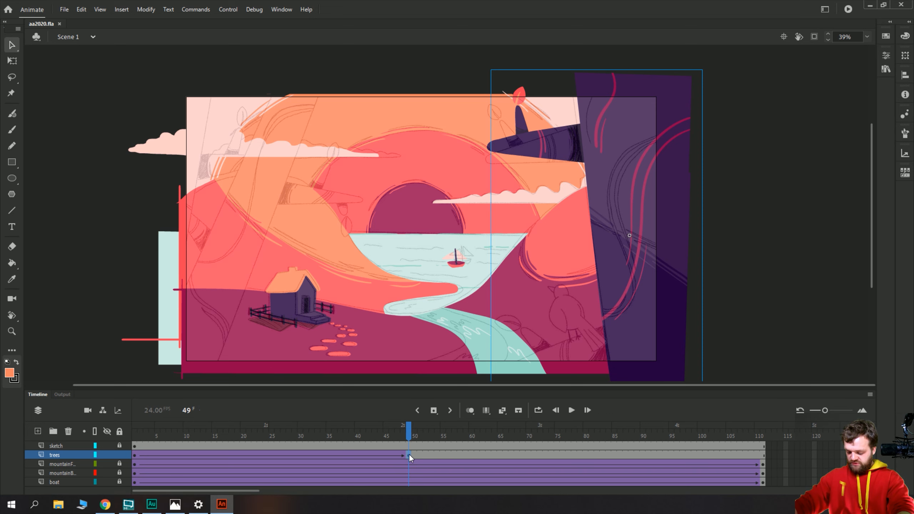
- Open the trunkRightV2 symbol in place, inspect its pose at frame 49 and return to the main scene
click(409, 454)
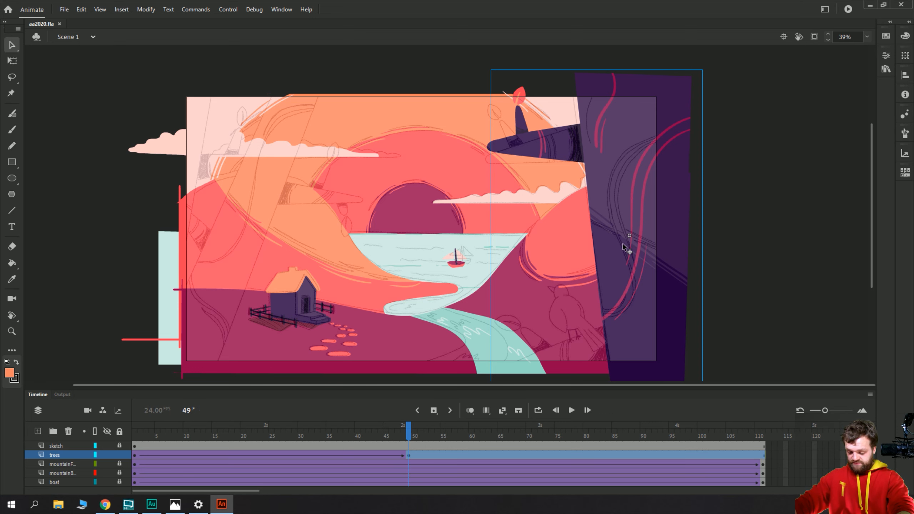
double_click(682, 85)
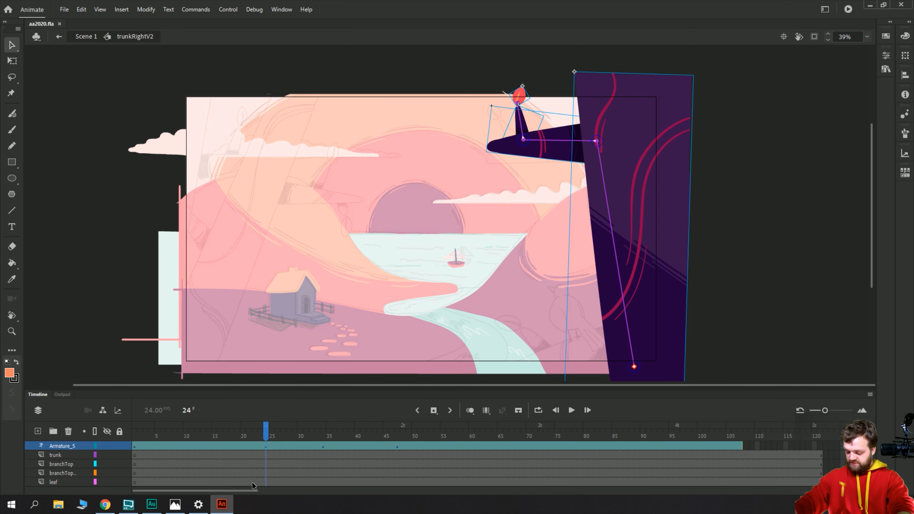
click(408, 436)
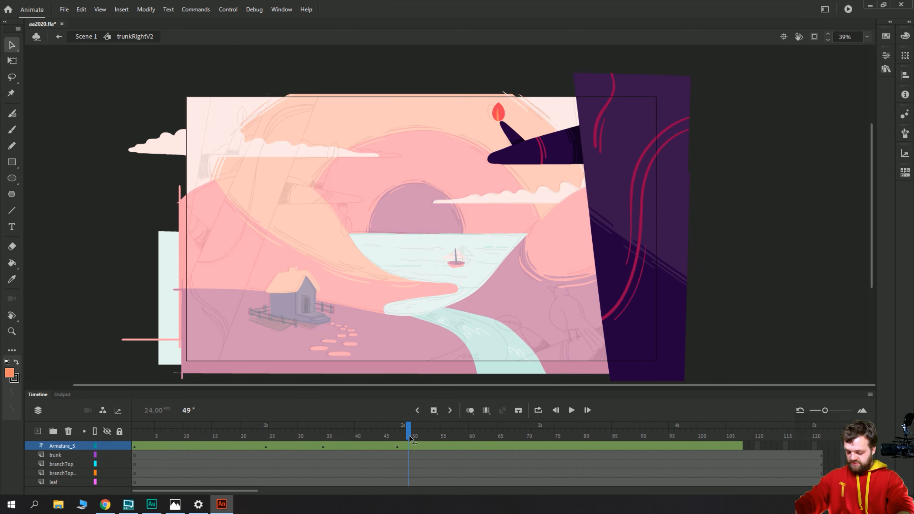
double_click(110, 250)
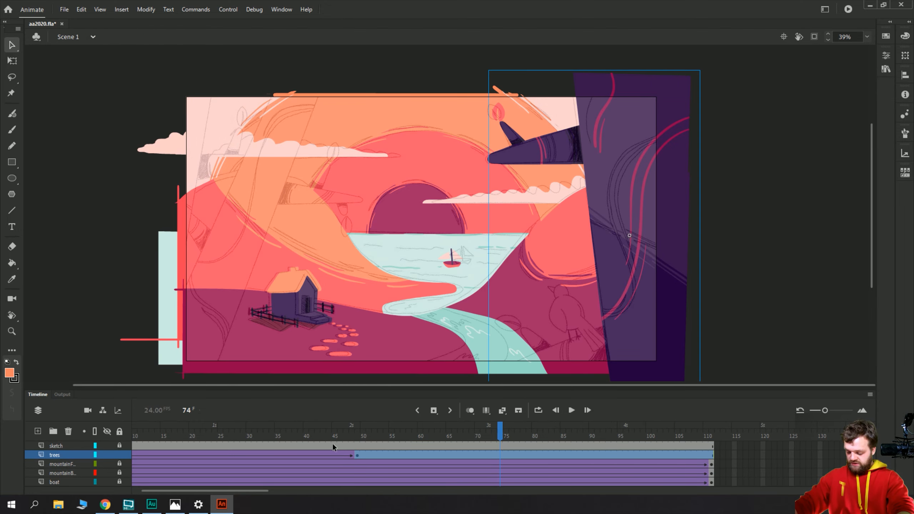
- Select the trees layer's keyframe at frame 49 and look through all of its frame properties
drag(322, 446, 367, 447)
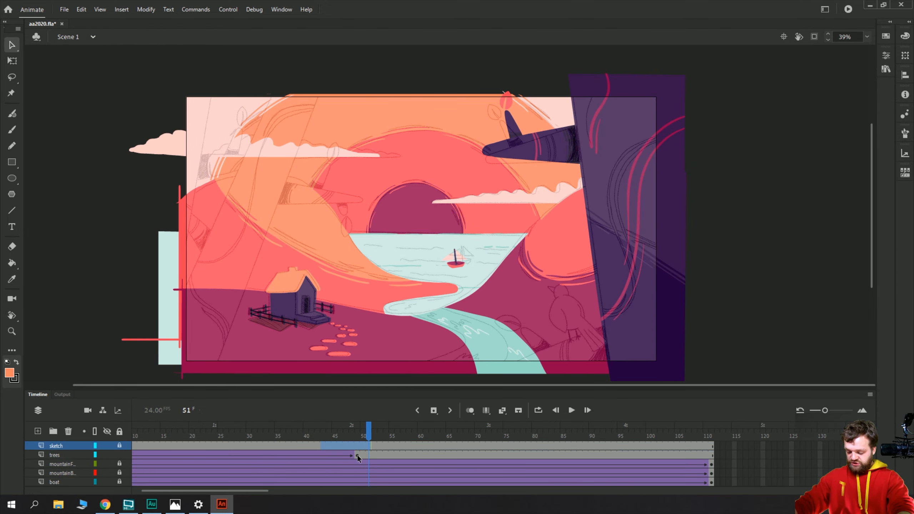
click(357, 456)
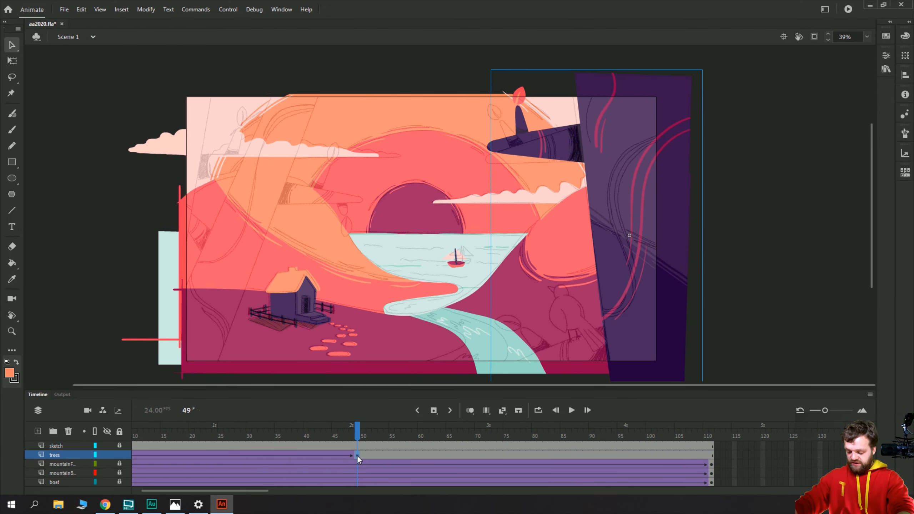
click(885, 56)
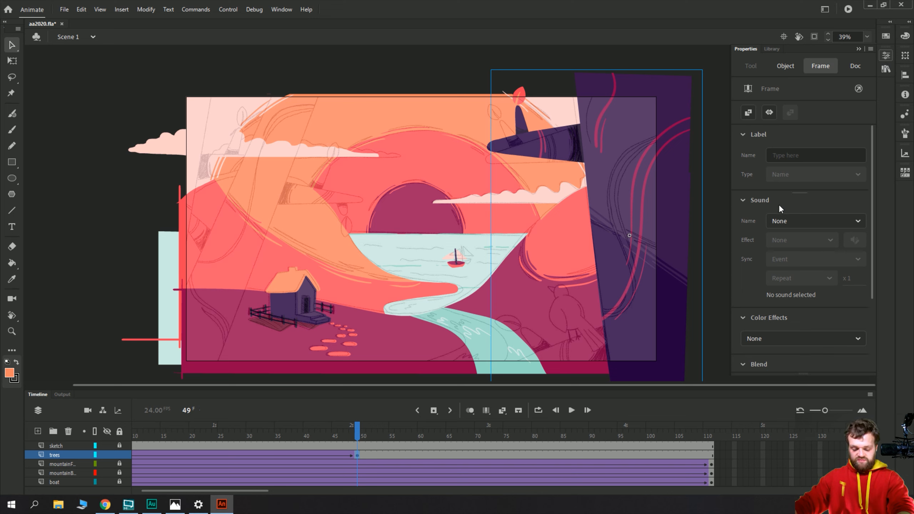
scroll(748, 252, down, 2)
scroll(747, 251, up, 1)
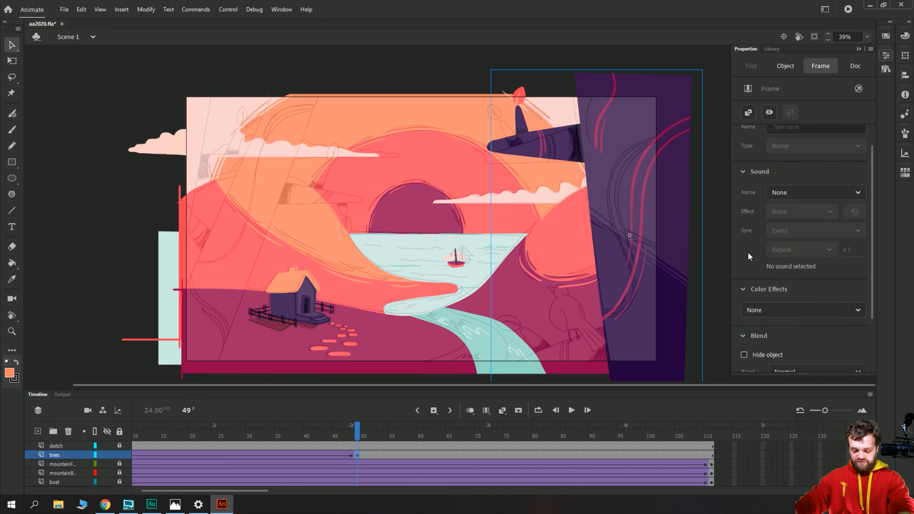
scroll(752, 245, down, 2)
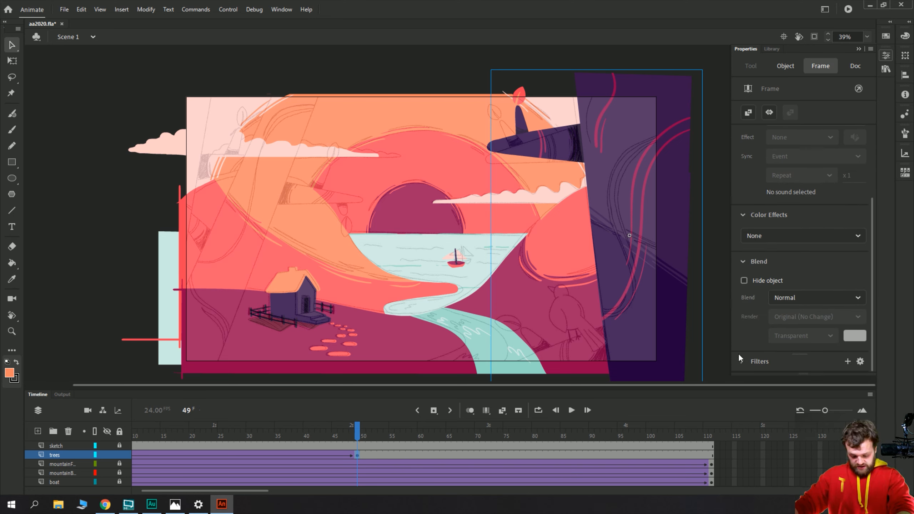
drag(800, 375, 804, 448)
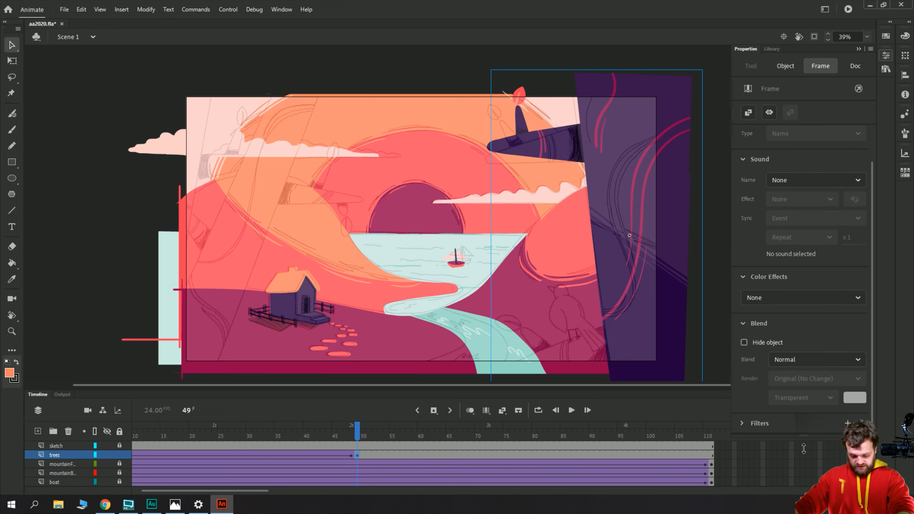
scroll(824, 353, up, 1)
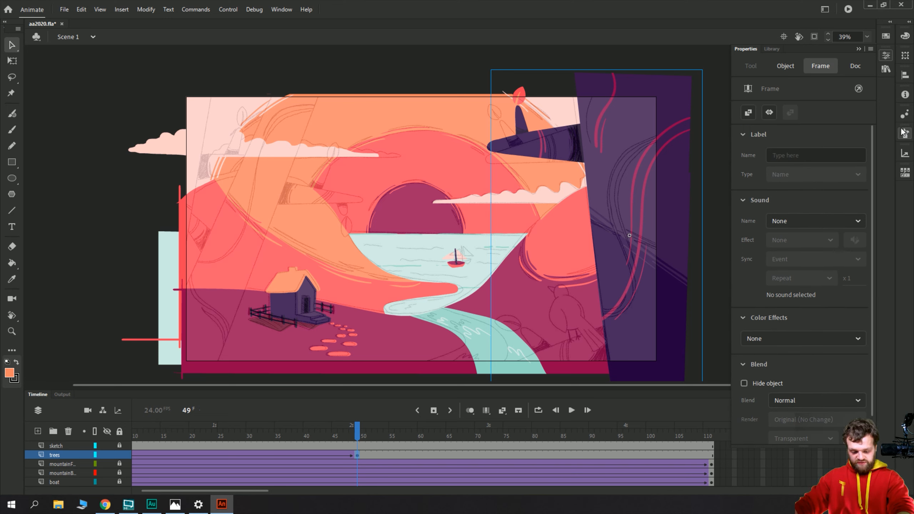
- Use the Frame Picker to set the looping trunk symbol to its frame 51 at the trees keyframe
click(905, 172)
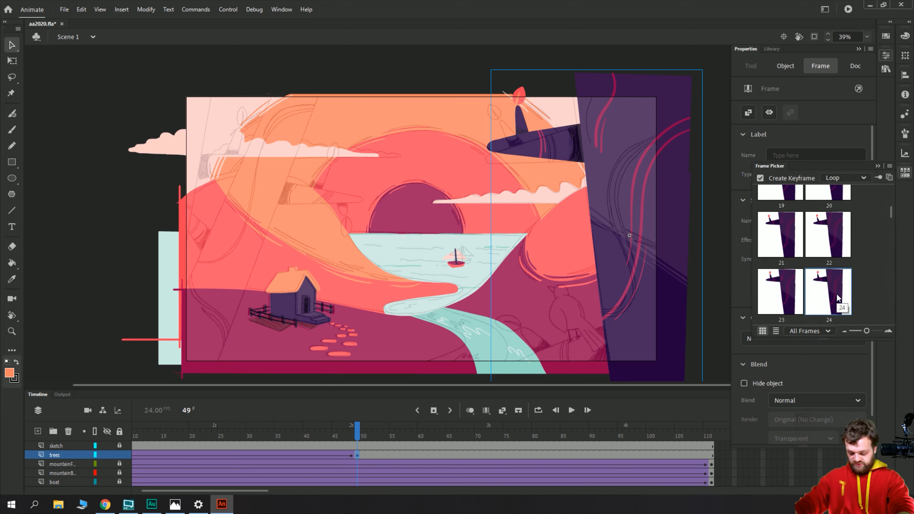
scroll(836, 295, down, 5)
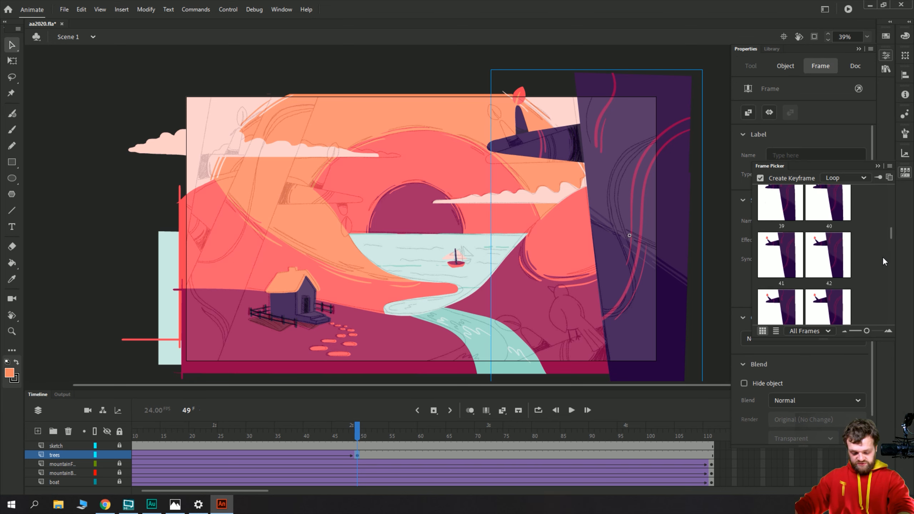
scroll(879, 245, down, 3)
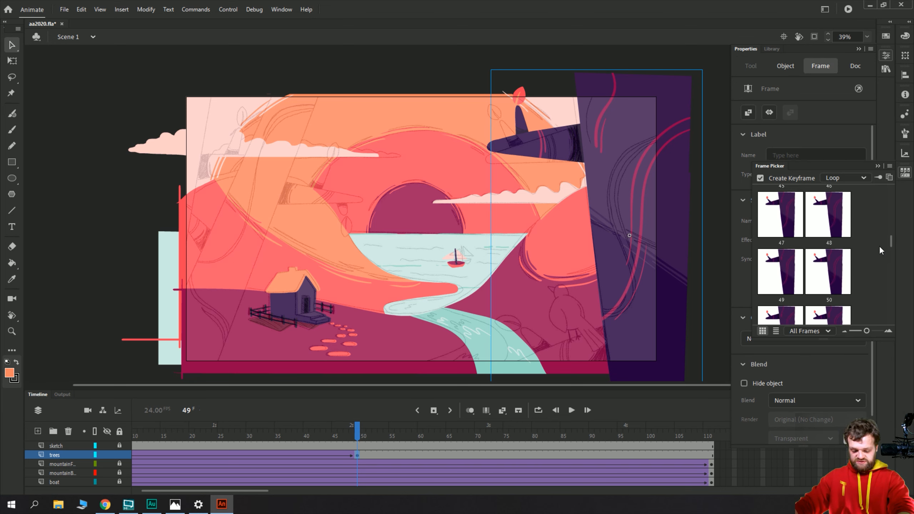
scroll(879, 240, down, 2)
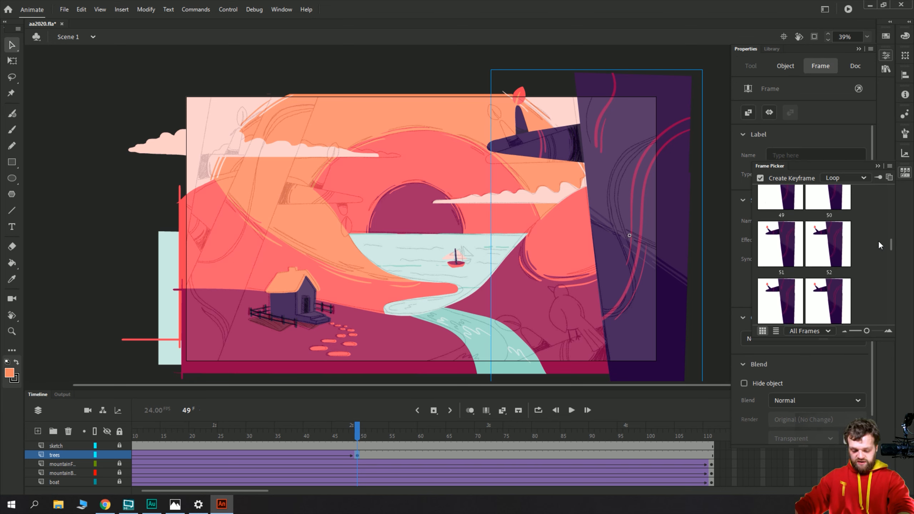
click(784, 244)
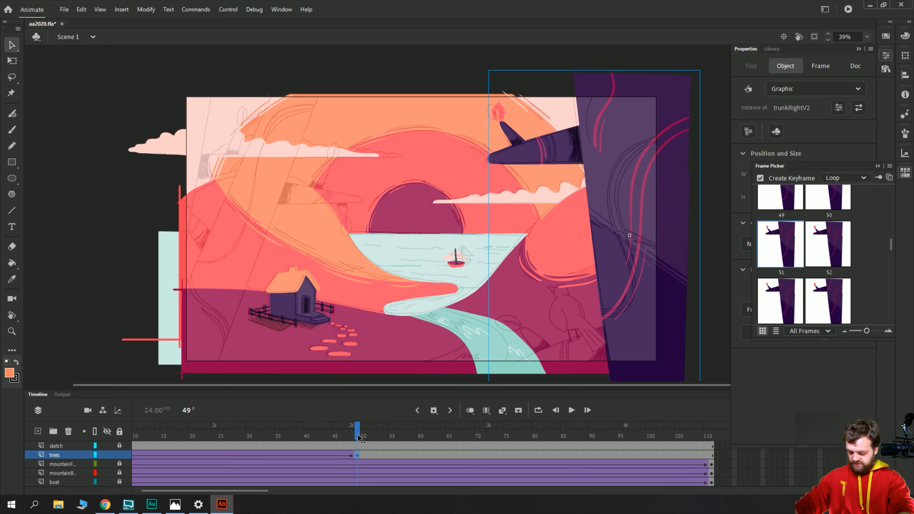
- Play the main scene from frame 1 past the end of the trunk's slide-in to review its motion
drag(358, 435, 92, 433)
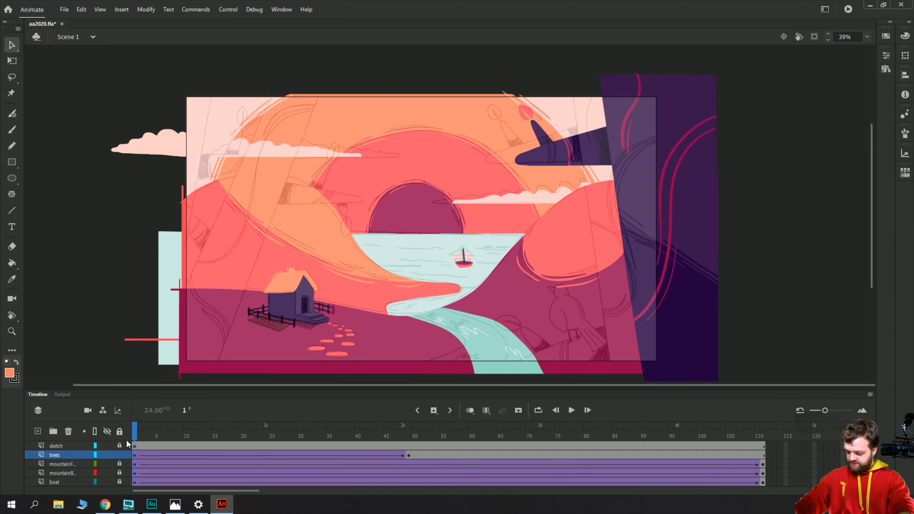
key(Return)
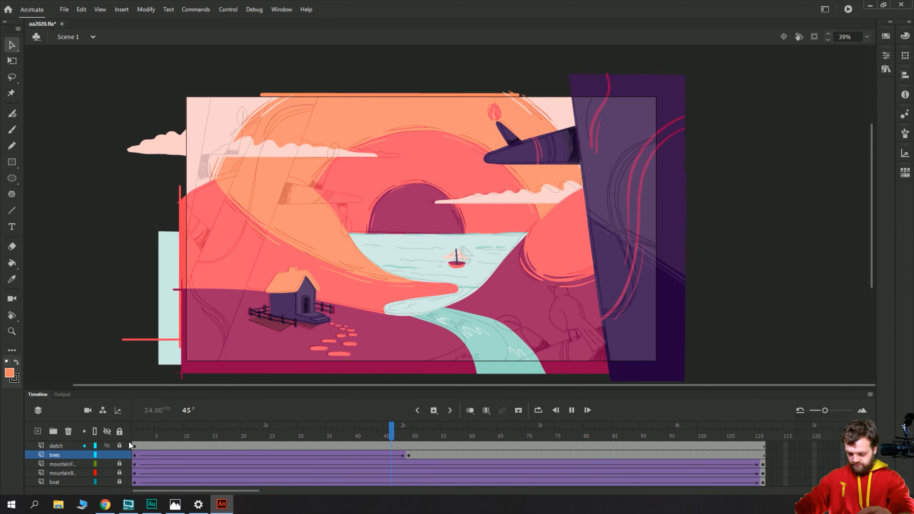
click(437, 455)
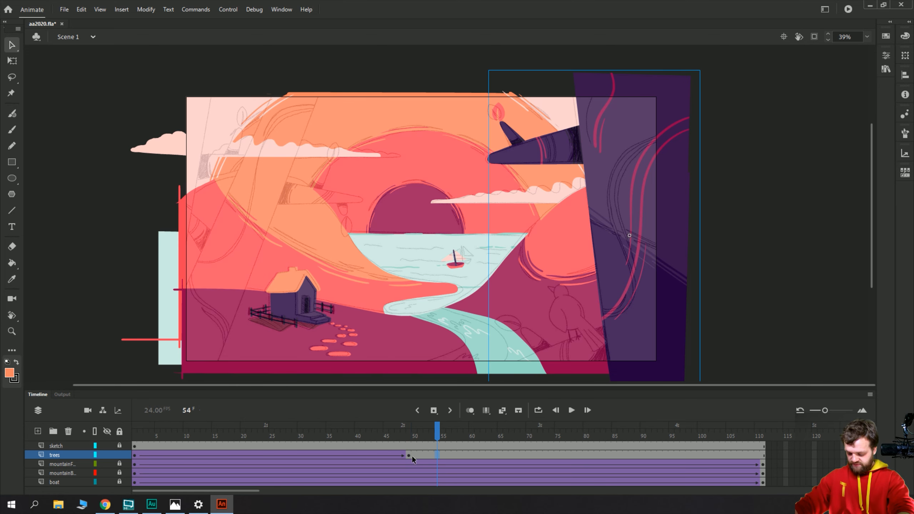
- Open the trunkRightV2 symbol, insert an armature pose at frame 76 and try to rotate the leaf slightly counterclockwise
click(411, 456)
double_click(689, 183)
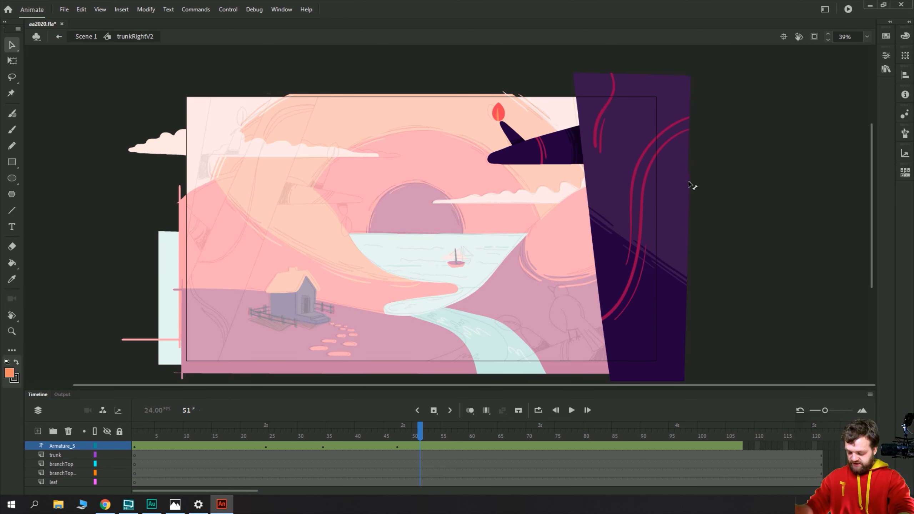
click(397, 445)
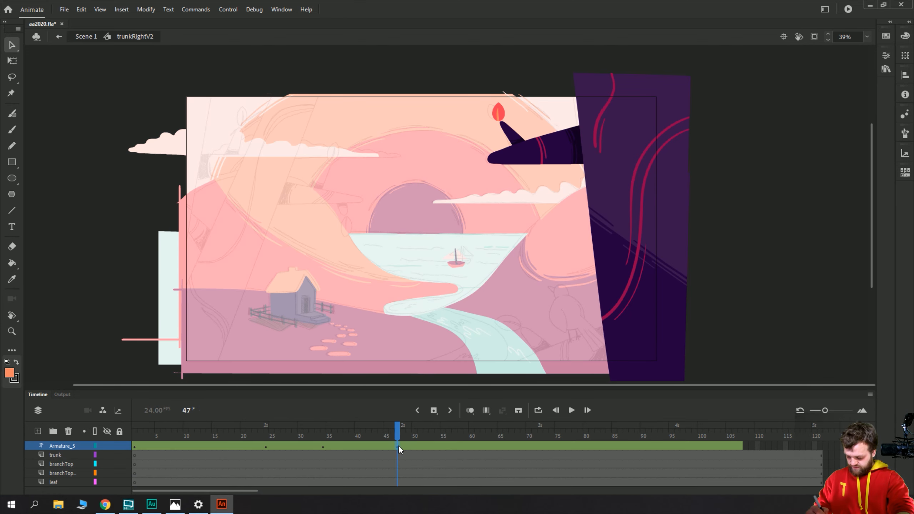
click(583, 446)
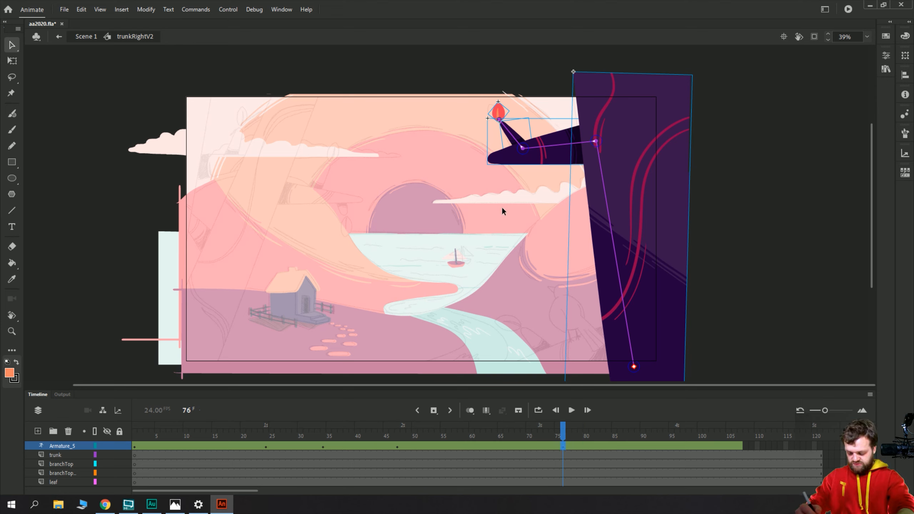
key(F6)
click(12, 60)
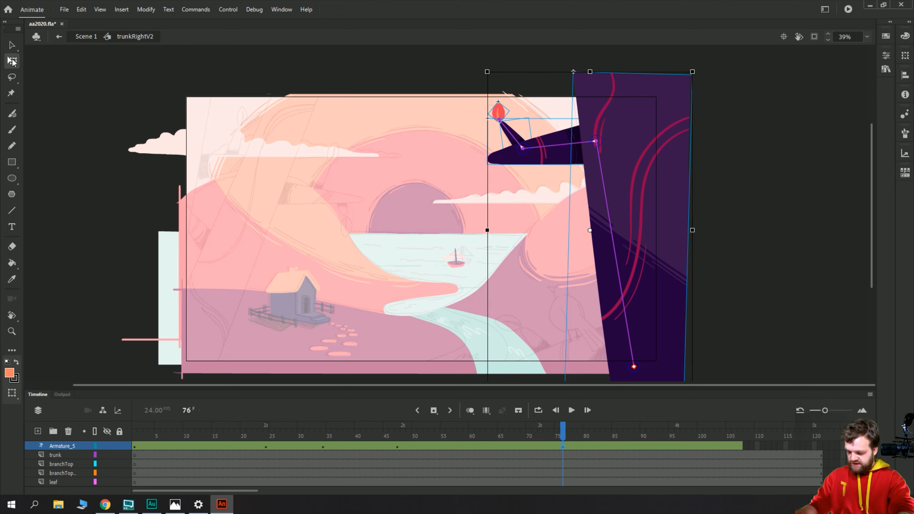
click(498, 110)
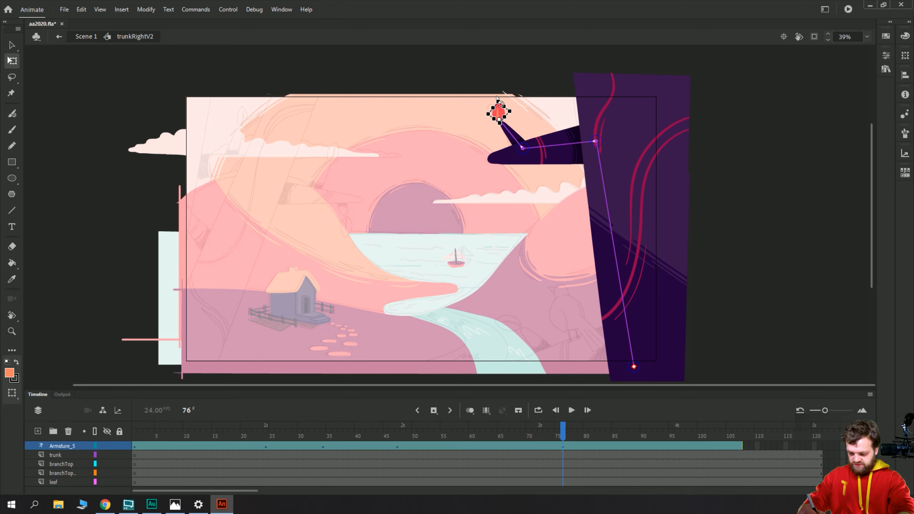
drag(496, 97, 488, 100)
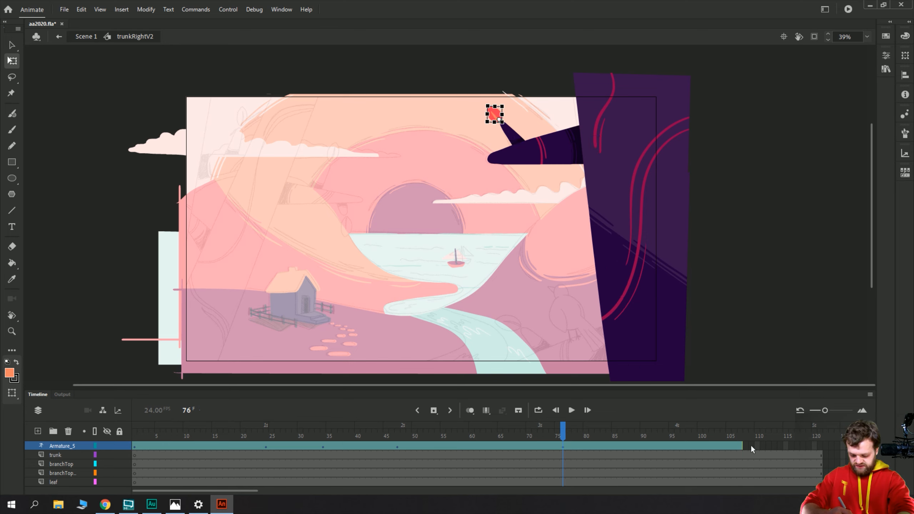
- Add an armature pose at frame 107 and try to rotate the leaf clockwise there
click(740, 446)
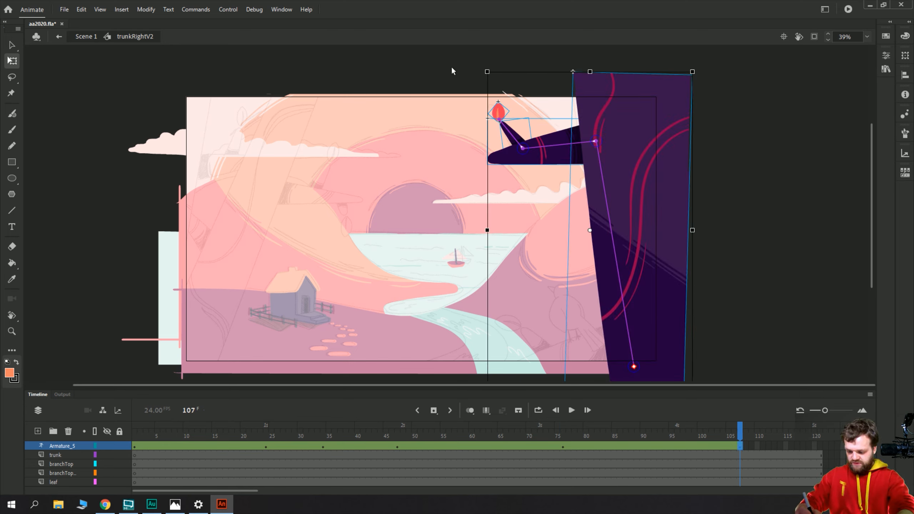
click(499, 109)
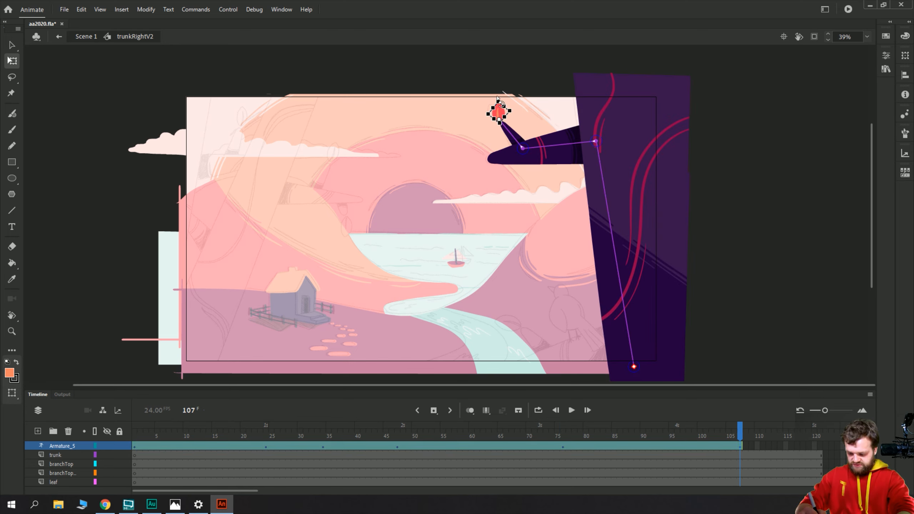
drag(497, 98, 514, 94)
- Play the trunk symbol's animation from frame 35 and check the leaf's pose at frame 76
click(333, 451)
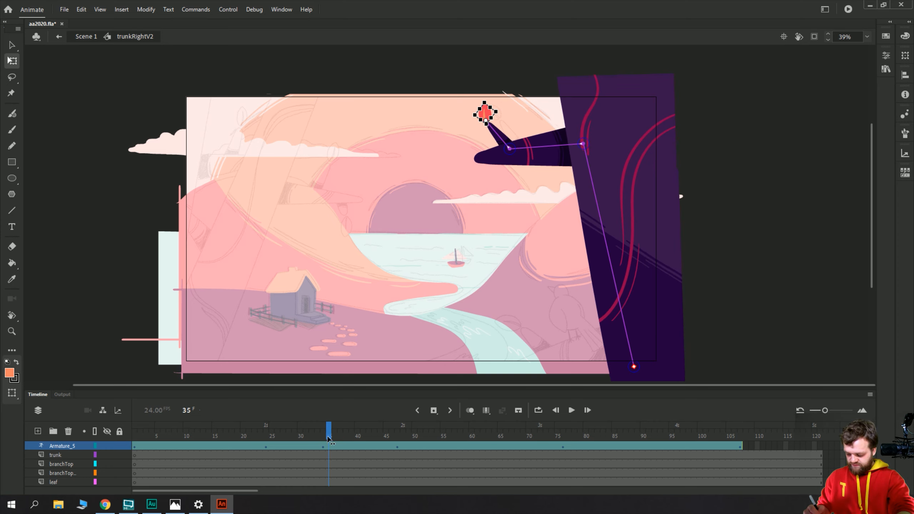
key(Return)
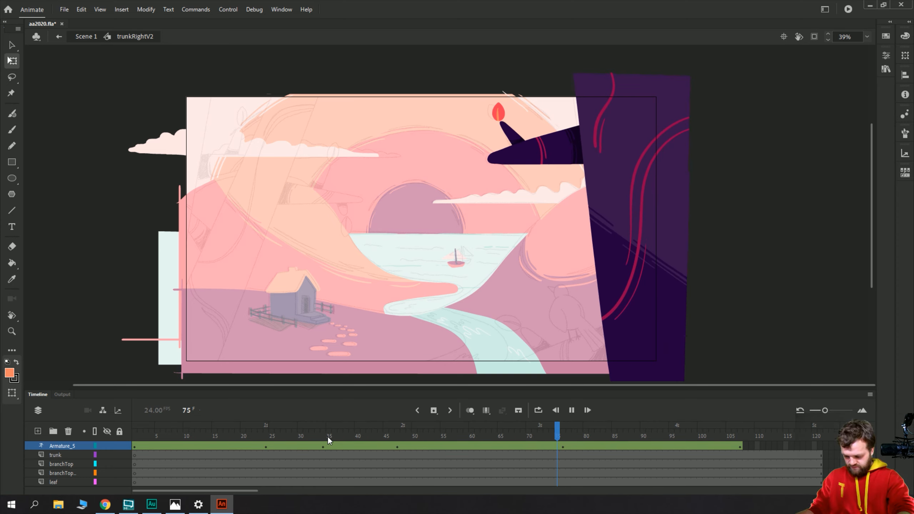
key(Return)
click(563, 436)
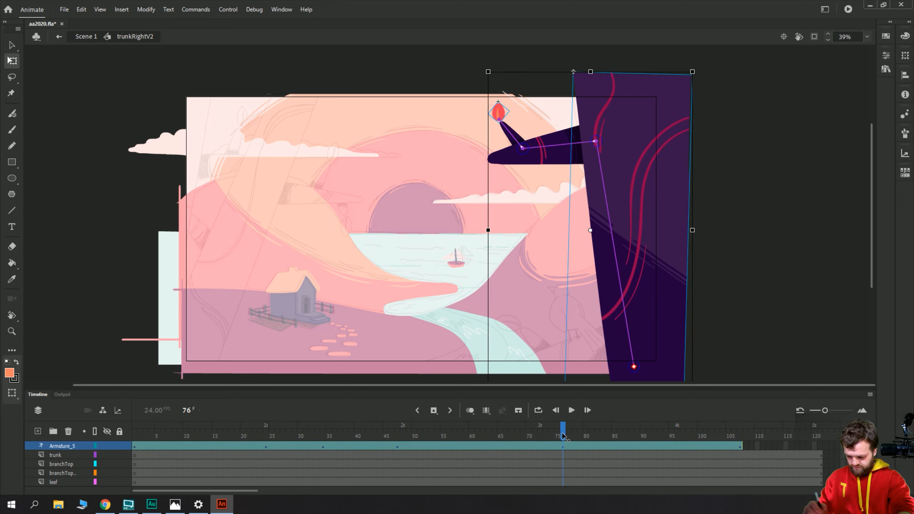
- Rotate the leaf counterclockwise in the armature pose at frame 76 and play the symbol's animation past that pose
click(498, 114)
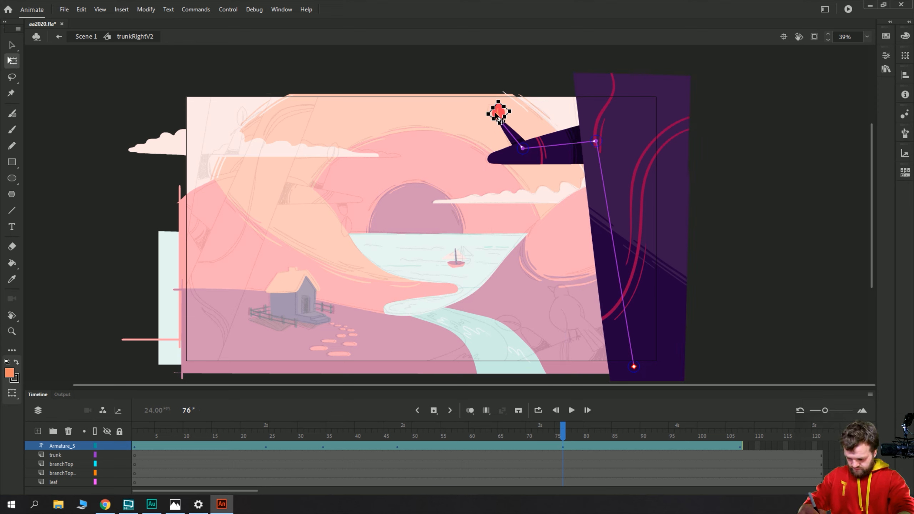
click(500, 120)
click(498, 112)
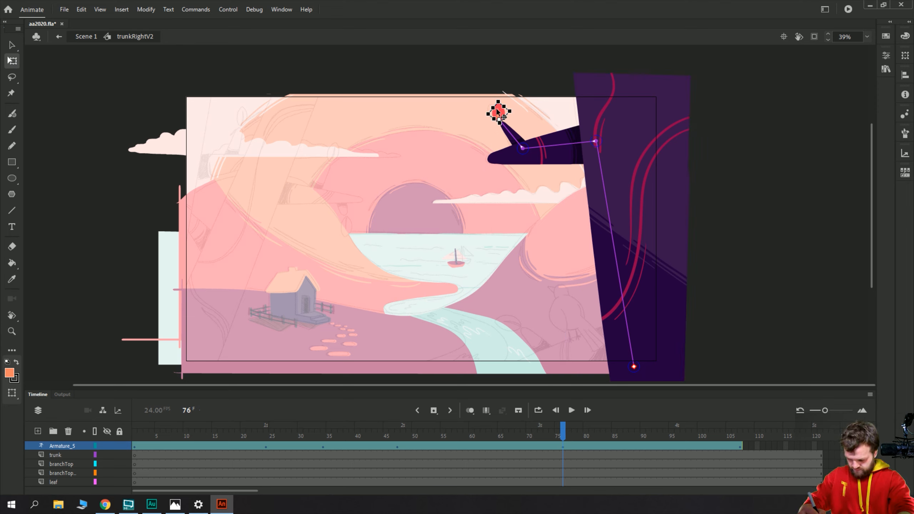
key(v)
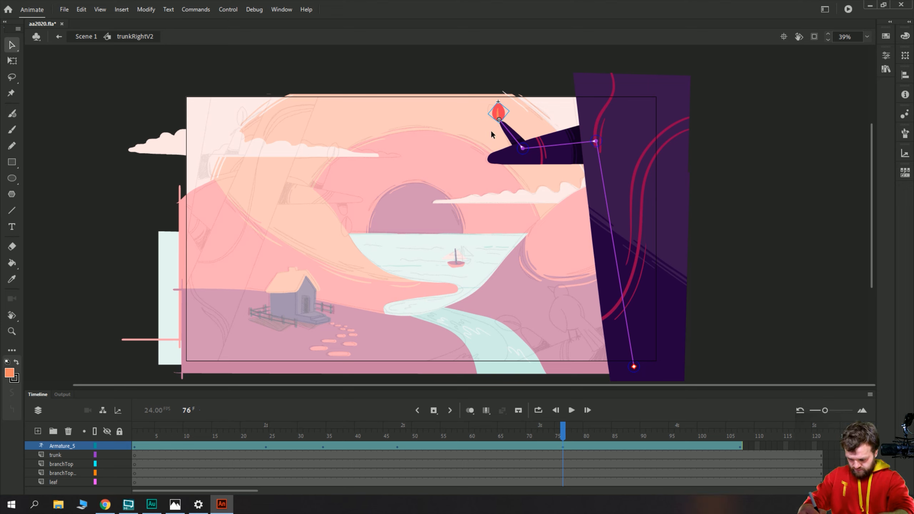
drag(497, 120, 493, 123)
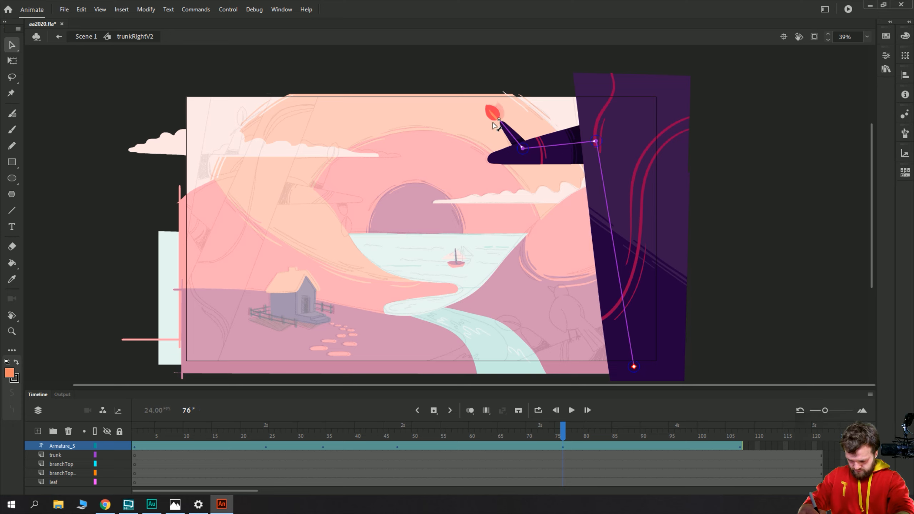
mouse_move(540, 428)
mouse_down()
mouse_move(360, 432)
mouse_move(705, 427)
mouse_move(540, 428)
mouse_up()
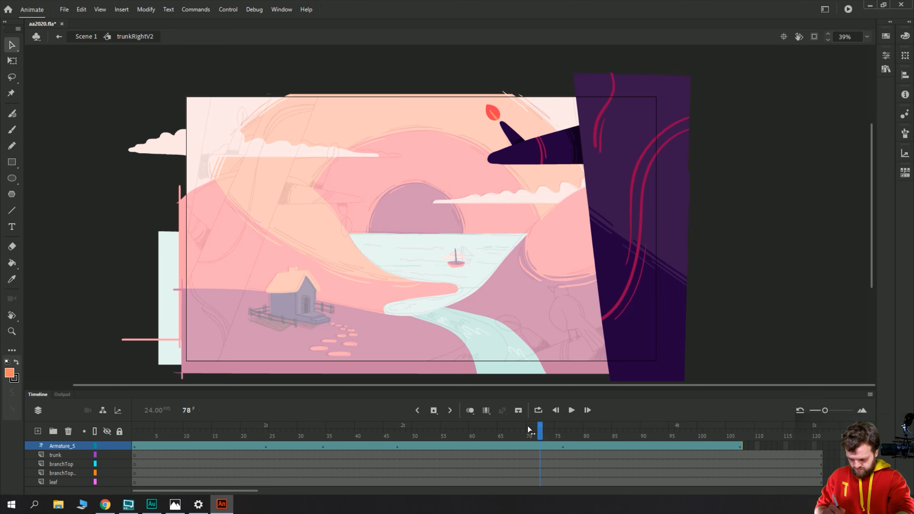
key(Return)
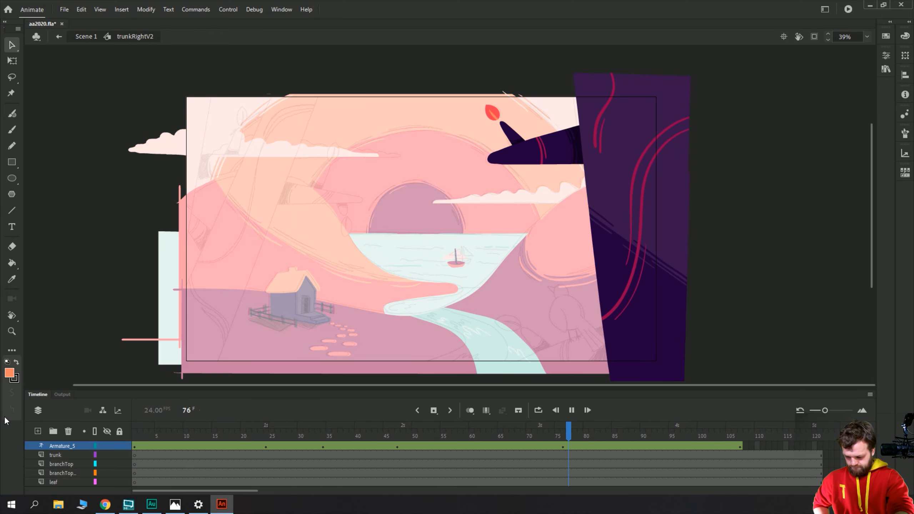
- Return to the main scene and play it from frame 1 to review the leaf's motion
double_click(110, 115)
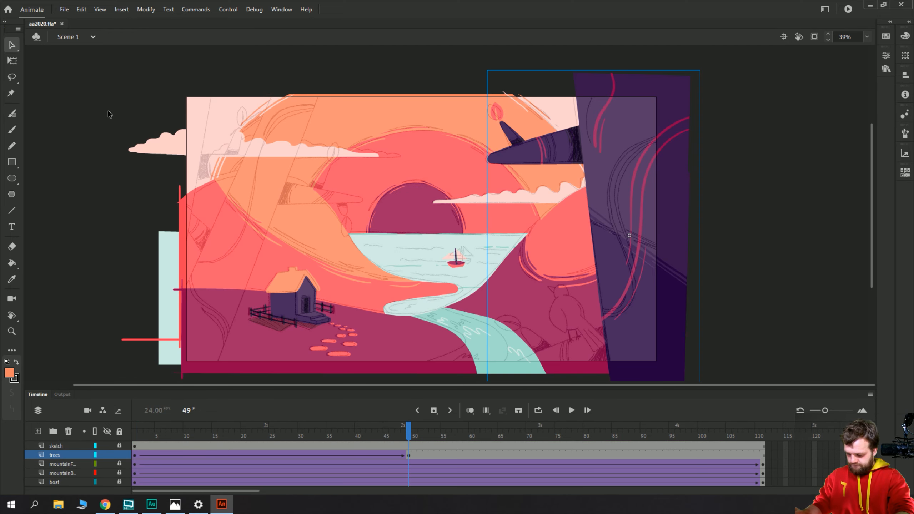
click(137, 442)
key(Return)
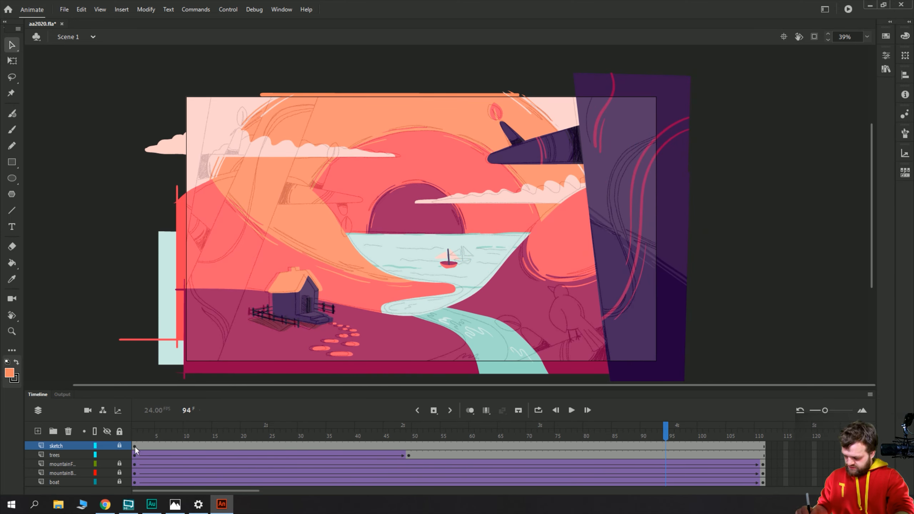
- Open the trunkRightV2 symbol from frame 37 of the main scene and go to its armature pose at frame 34
drag(134, 446, 342, 434)
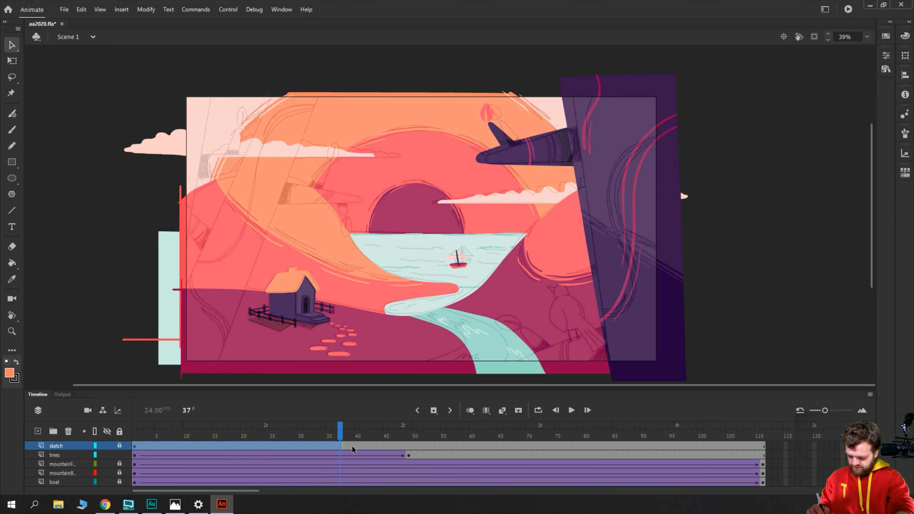
double_click(652, 79)
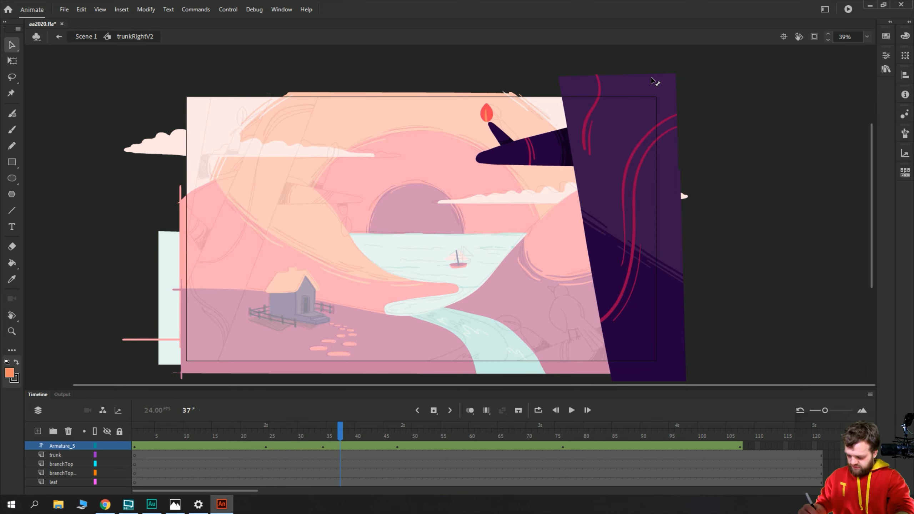
drag(239, 439, 322, 437)
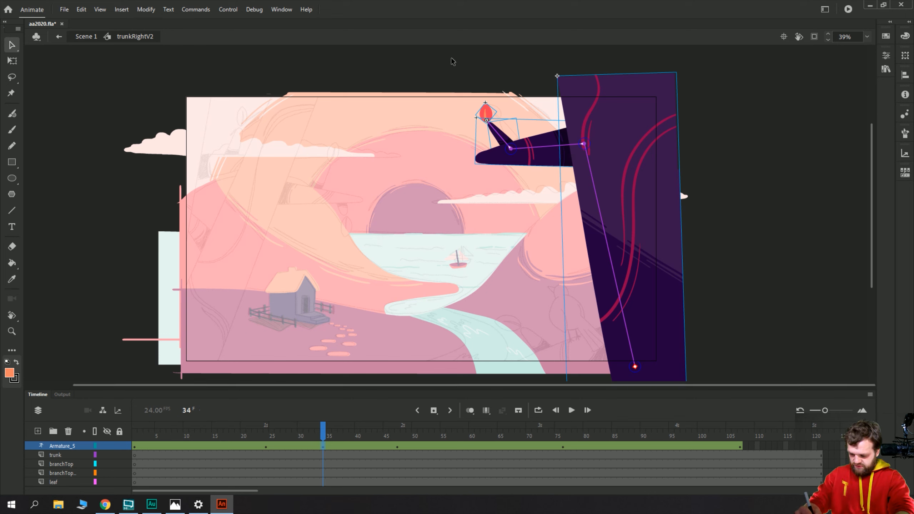
- Try rotating the leaf counterclockwise with the Free Transform tool in the frame 34 pose, and undo the rotation
click(487, 115)
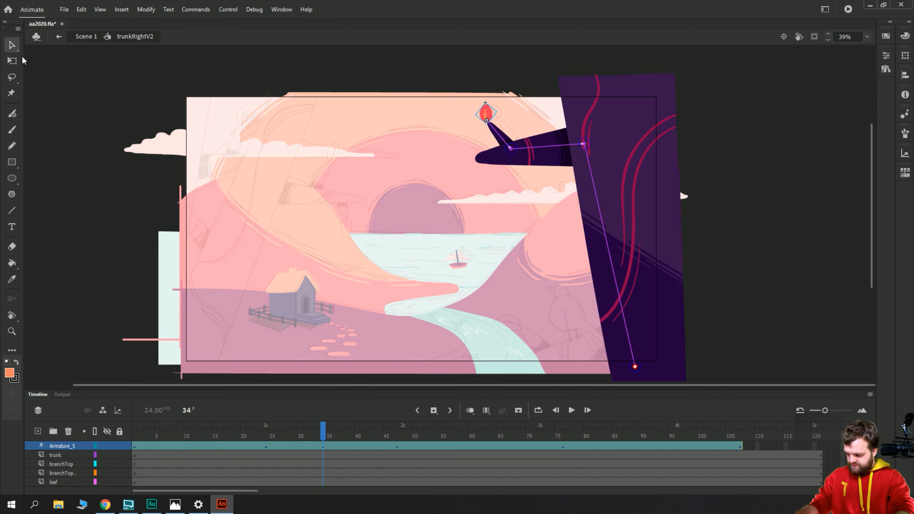
click(12, 60)
drag(483, 97, 470, 104)
mouse_move(319, 437)
mouse_down()
mouse_move(315, 425)
mouse_move(270, 425)
mouse_move(330, 417)
mouse_move(322, 421)
mouse_up()
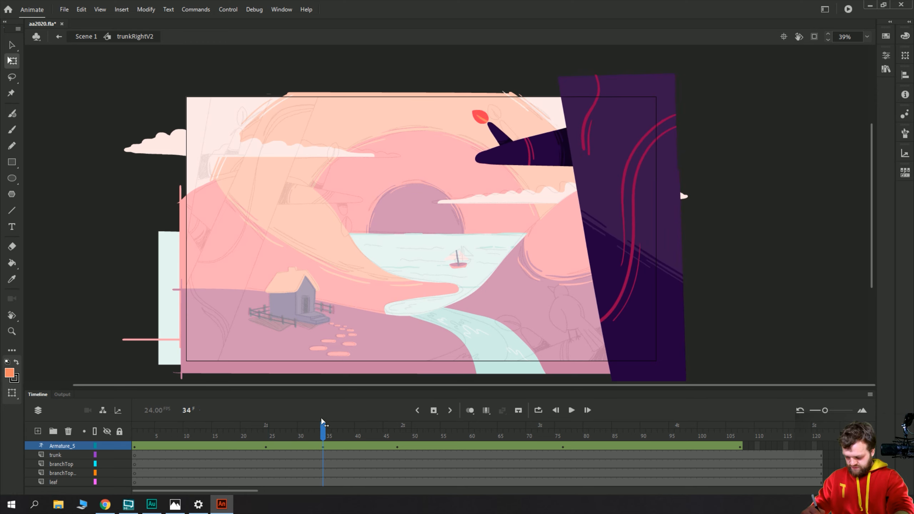
key(ctrl+z)
key(ctrl+z)
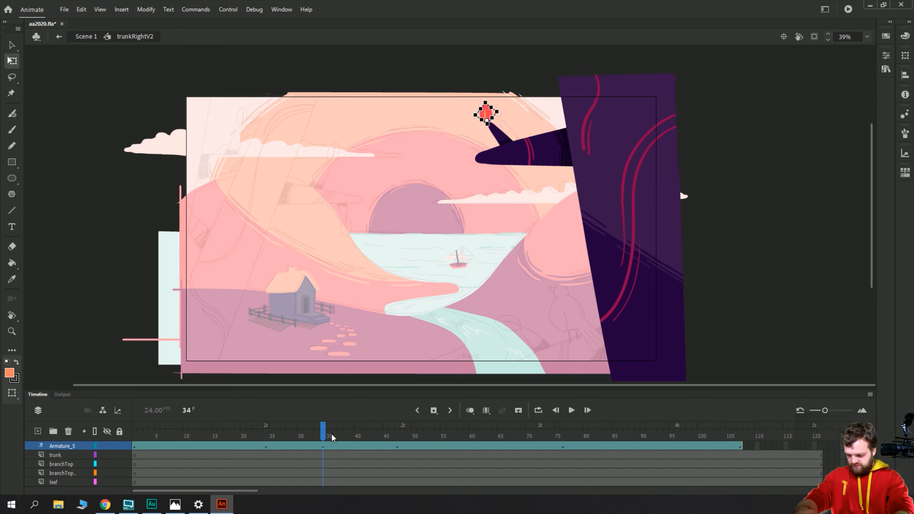
- Try posing the leaf at frame 34 with the Selection tool, and undo both attempts
click(323, 447)
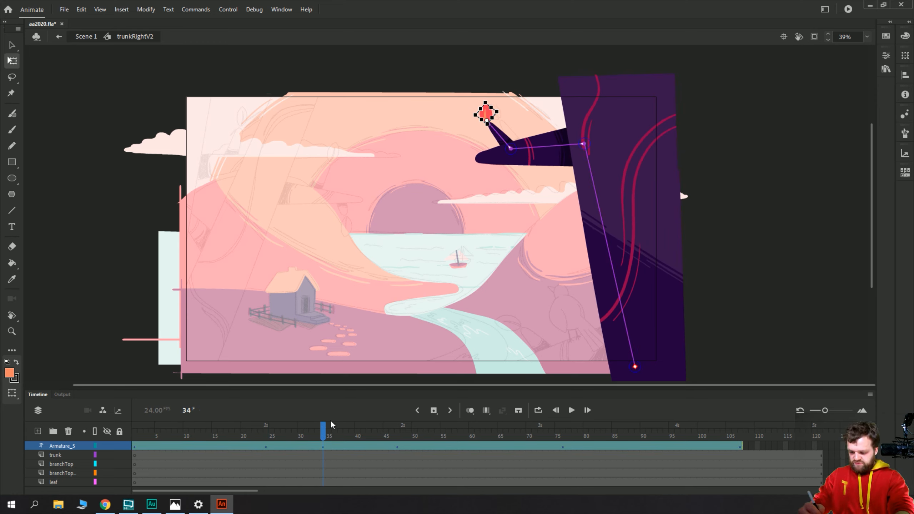
key(v)
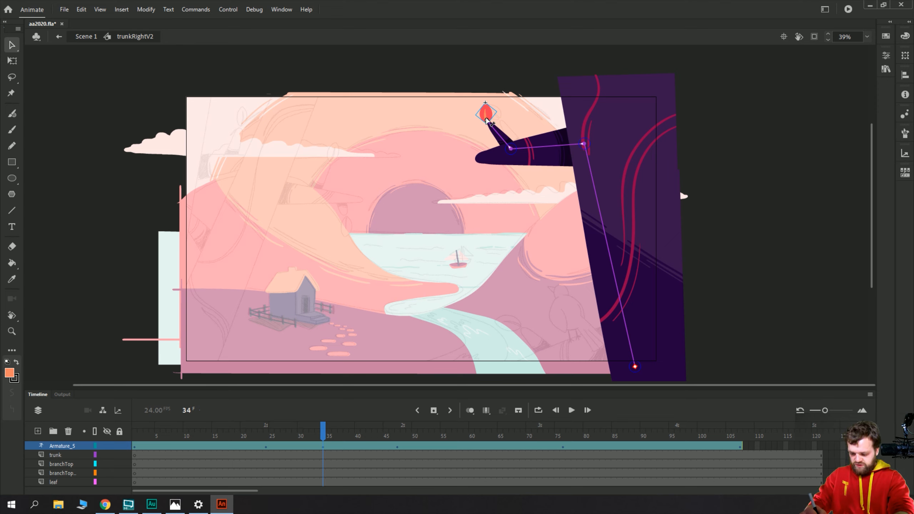
drag(487, 122, 490, 74)
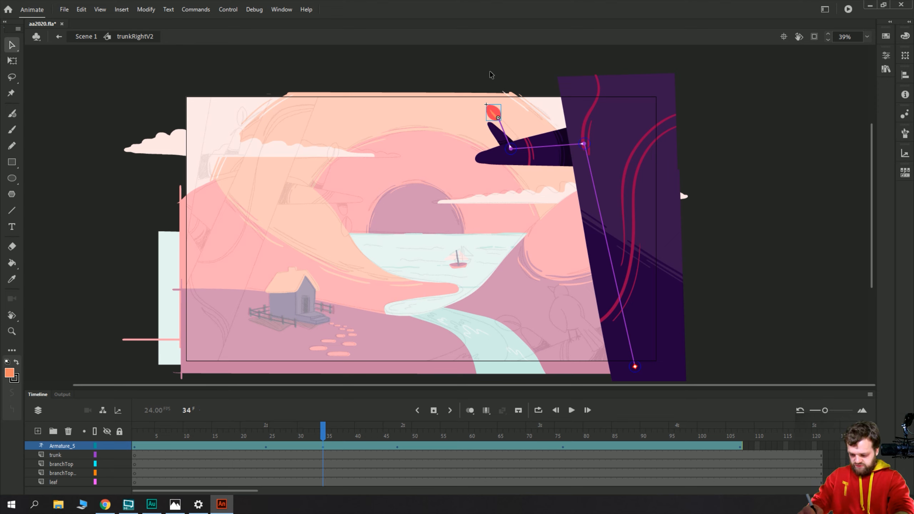
key(ctrl+z)
drag(485, 108, 473, 107)
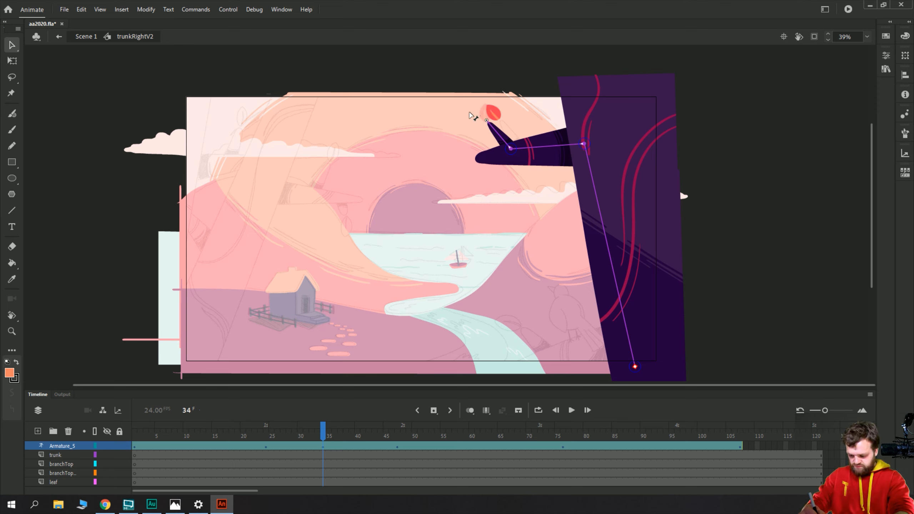
key(ctrl+z)
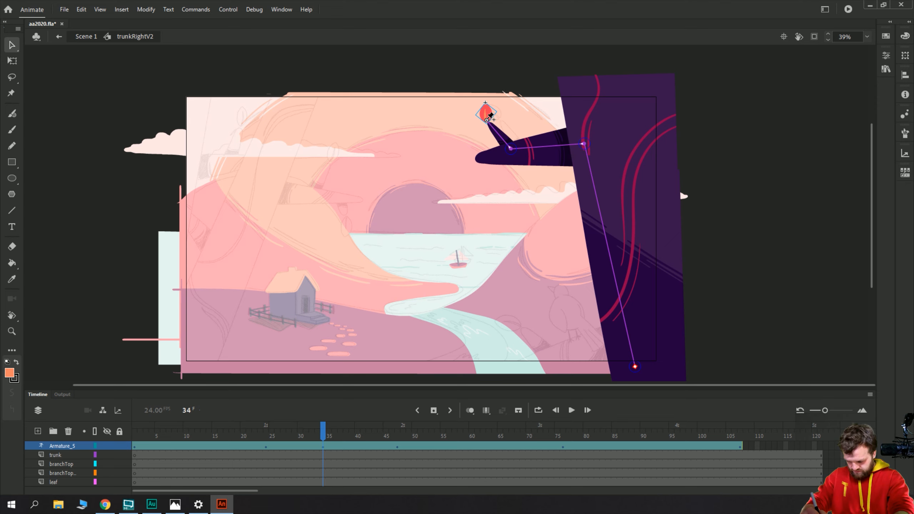
- Tilt the leaf strongly counterclockwise about its base in the frame 34 pose and play the trunk symbol's animation
click(489, 117)
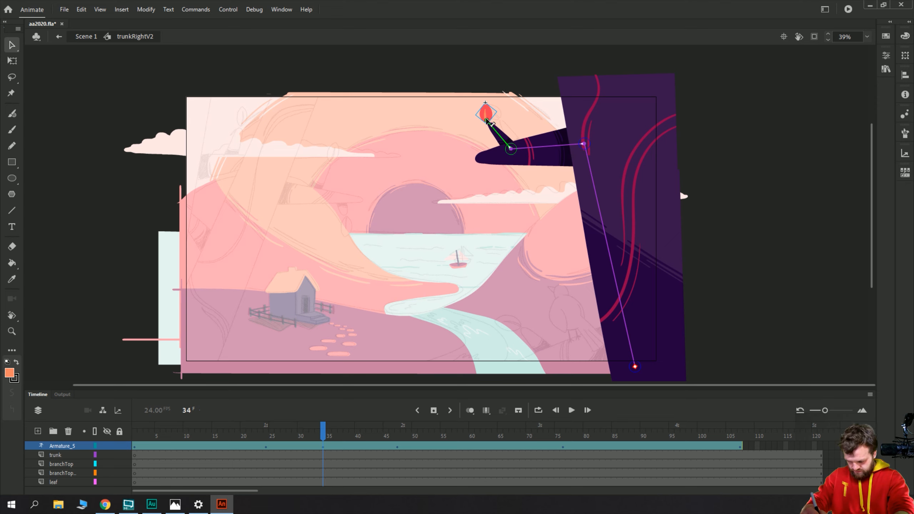
drag(486, 116, 478, 114)
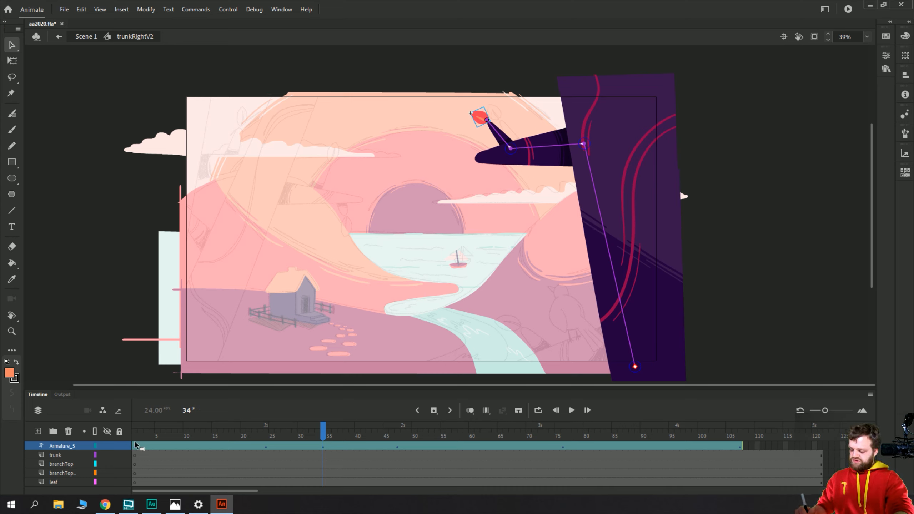
key(Return)
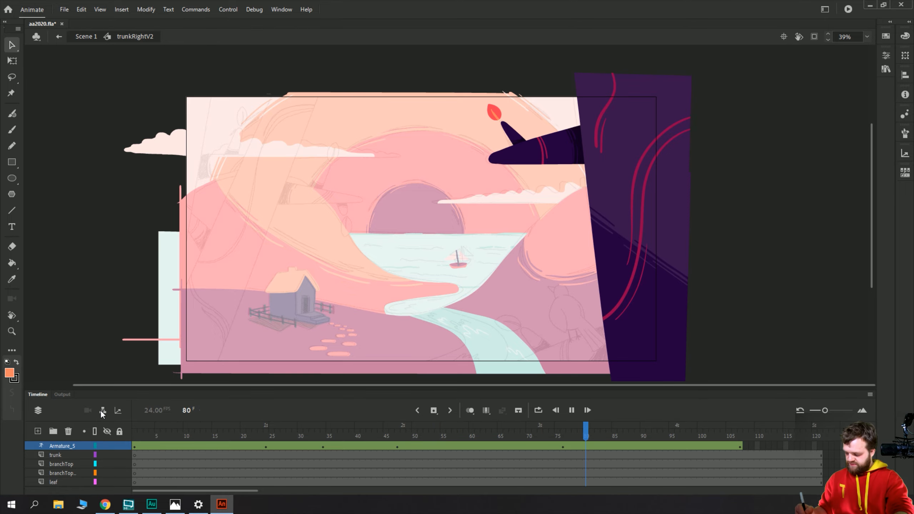
- Play the main scene from frame 1 to its end and scrub the frames up to 104 to check the leaf's motion
double_click(119, 213)
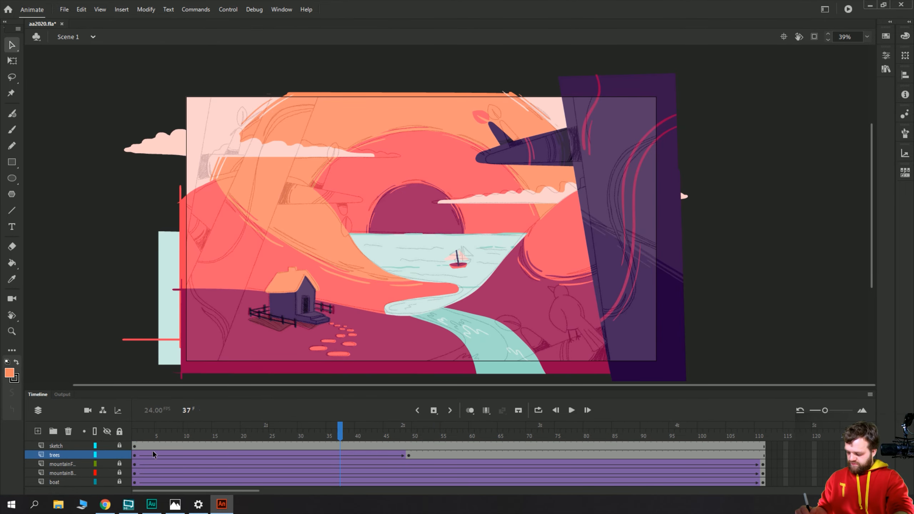
click(138, 433)
key(Return)
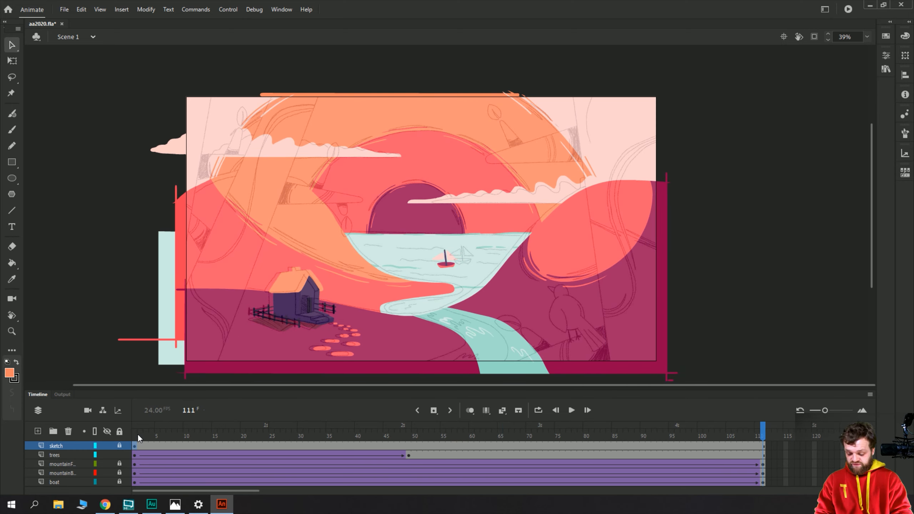
mouse_move(412, 446)
mouse_down()
mouse_move(694, 445)
mouse_move(750, 431)
mouse_up()
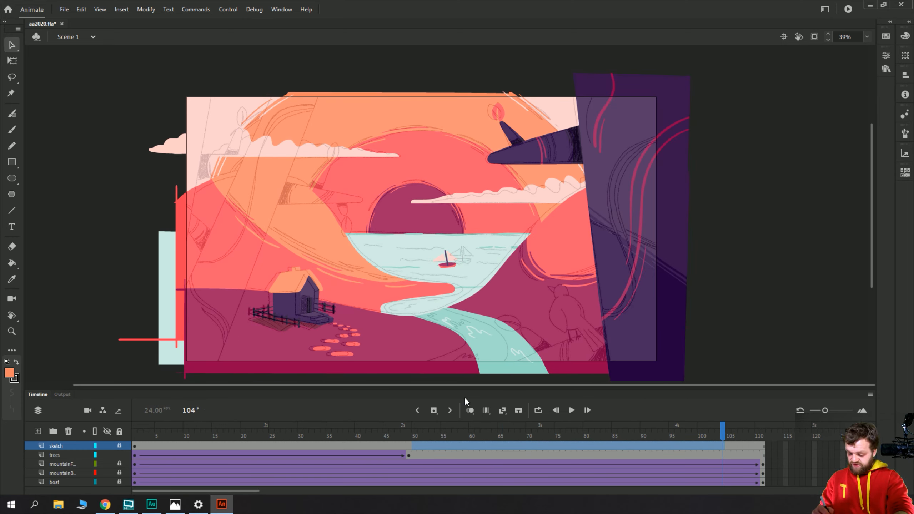
- Extend the armature and all other layers inside the trunkRightV2 symbol to frame 275, and return to Scene 1
click(684, 88)
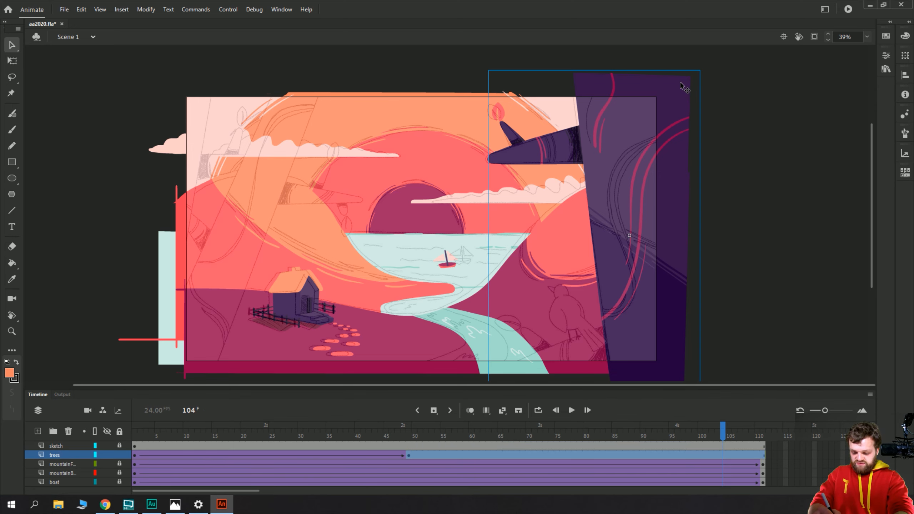
double_click(683, 87)
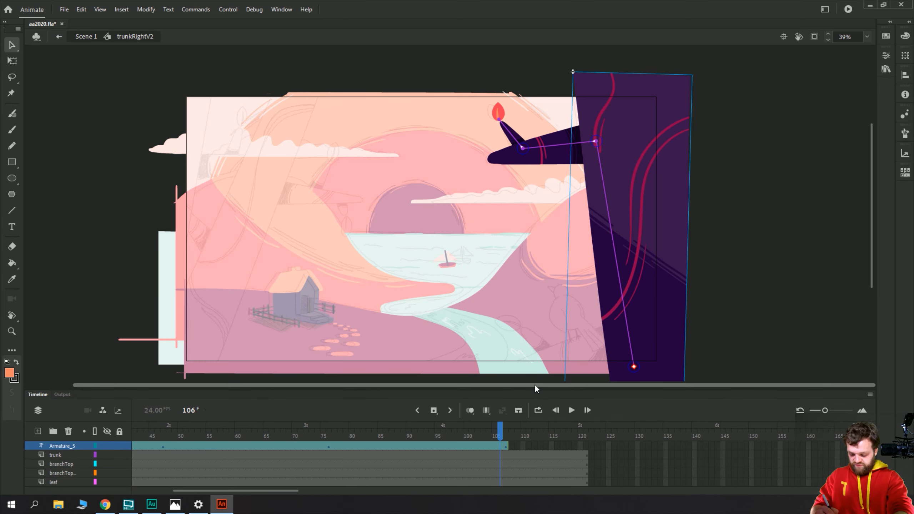
drag(528, 389, 533, 160)
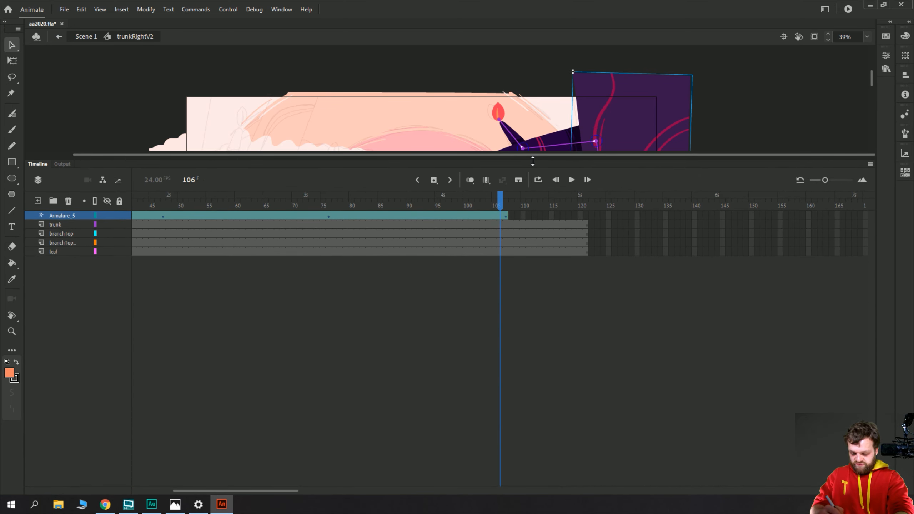
drag(772, 254, 908, 166)
click(213, 312)
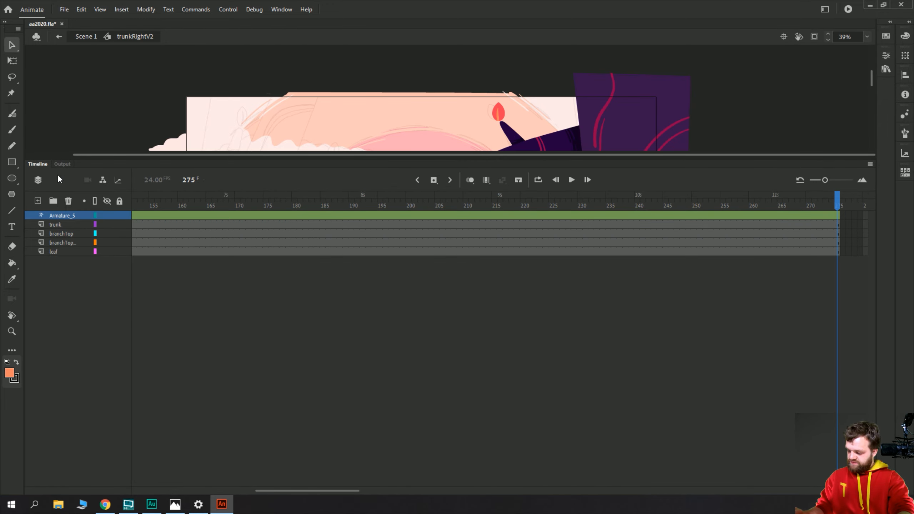
click(84, 36)
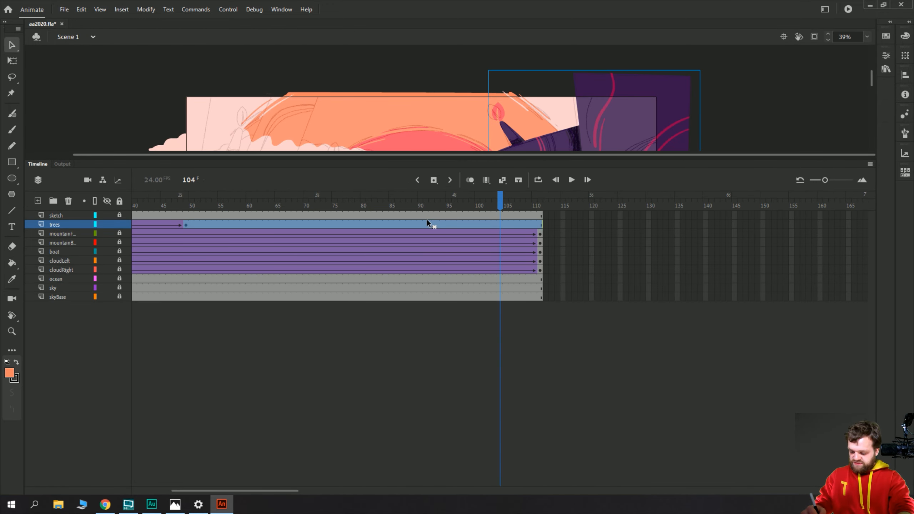
- Go to frame 40 of the main scene, enlarge the stage area above the timeline and refit the artwork in view
mouse_move(421, 215)
mouse_down()
mouse_move(399, 208)
mouse_move(471, 210)
mouse_move(156, 200)
mouse_up()
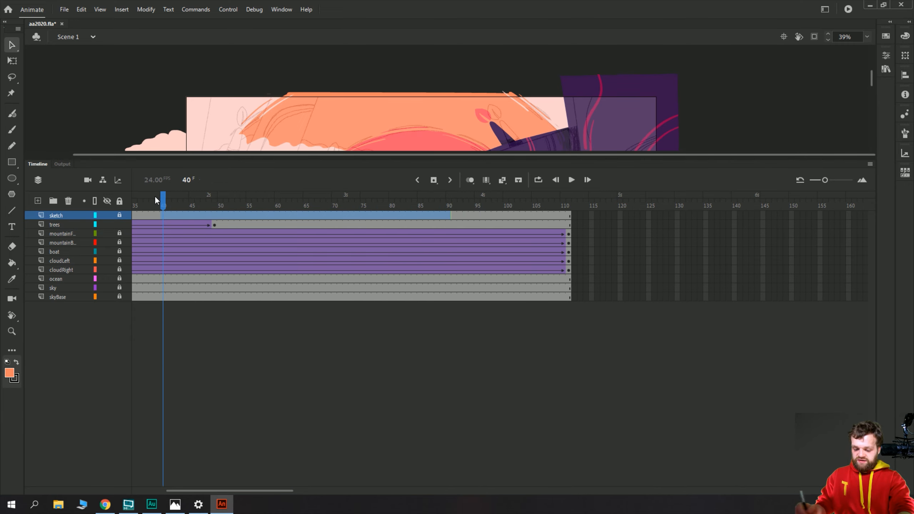
click(864, 40)
click(840, 62)
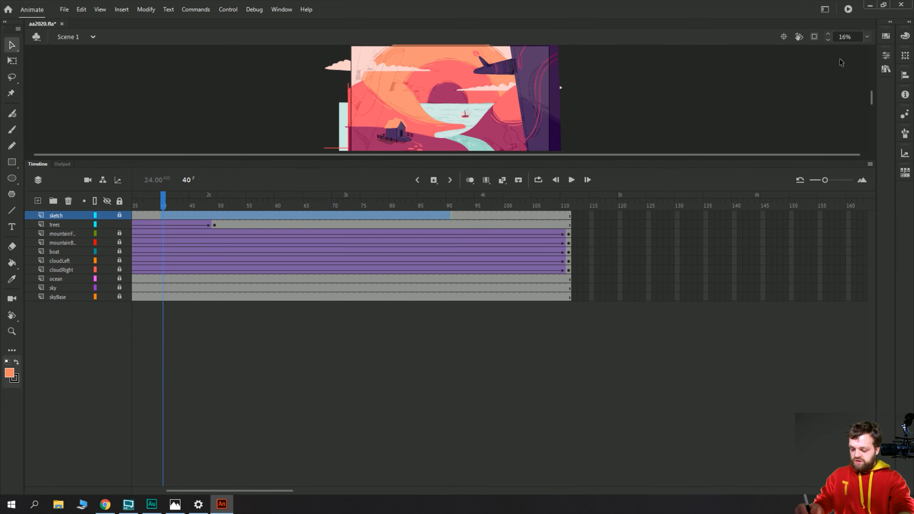
drag(312, 158, 316, 309)
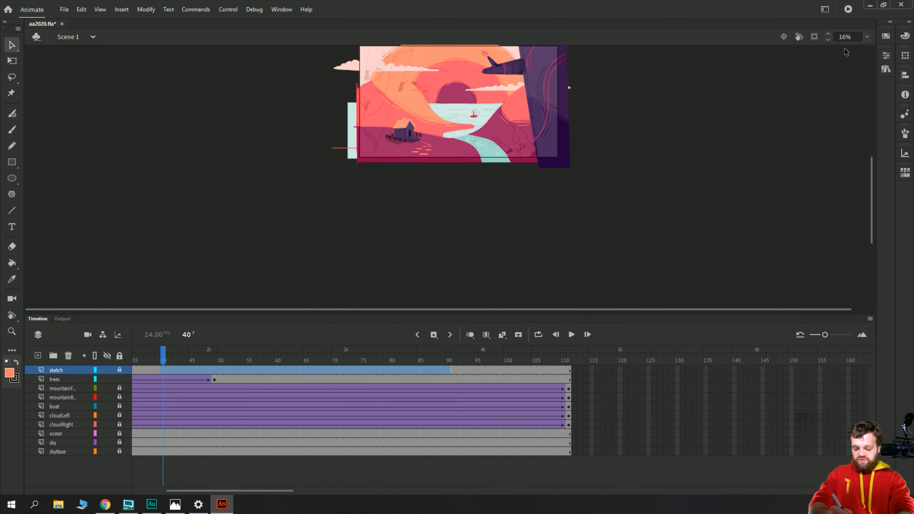
click(868, 38)
click(834, 58)
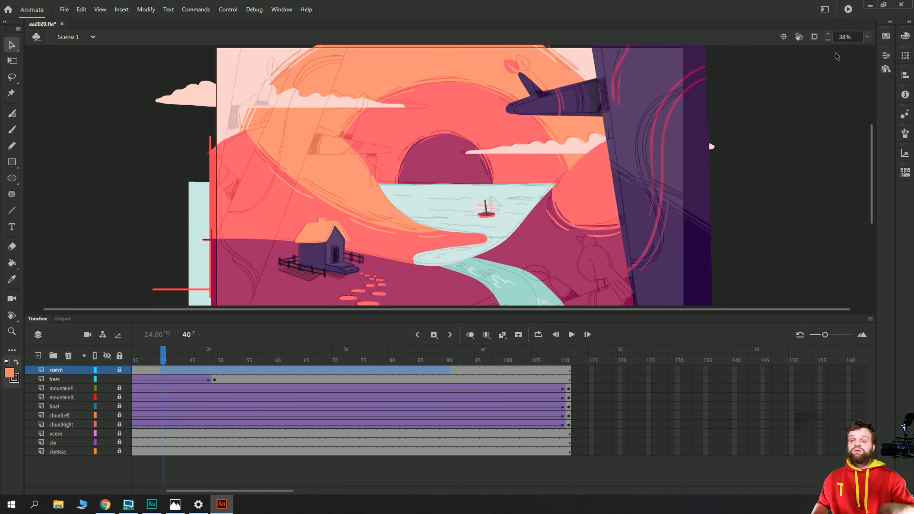